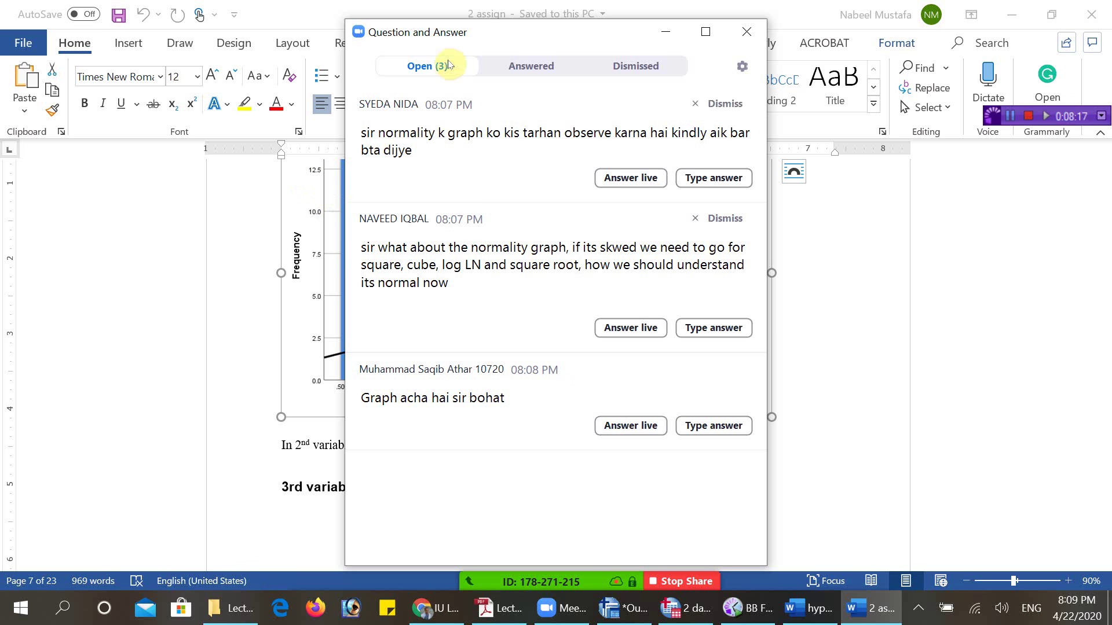
- Minimize the Question and Answer window and examine the sqrt, cube and sq histograms in the document
click(665, 32)
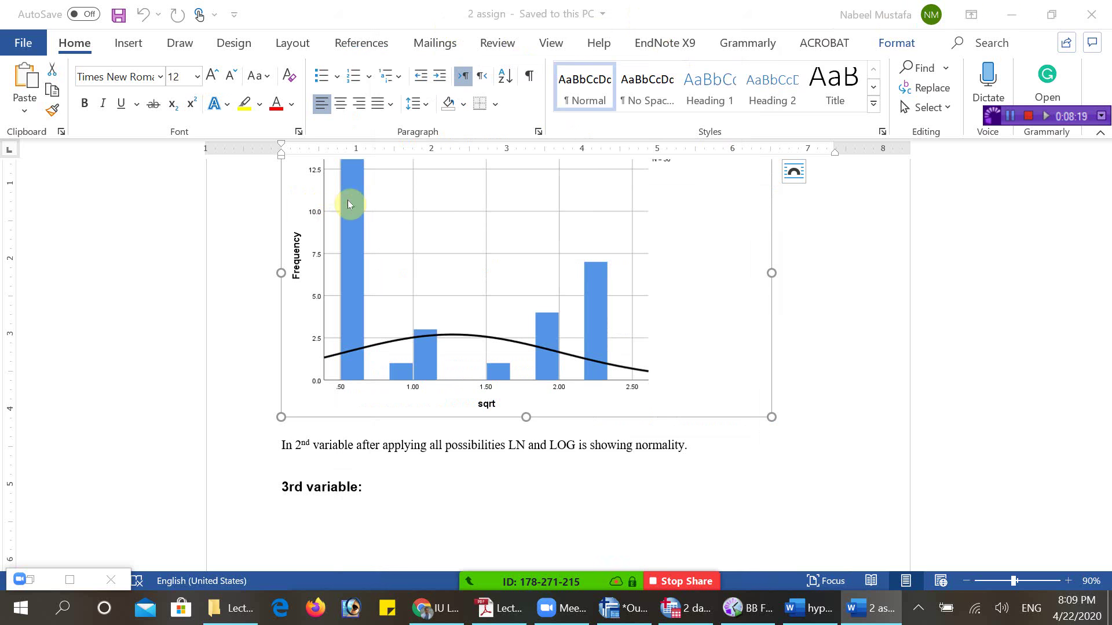
scroll(828, 326, up, 1)
scroll(839, 325, down, 10)
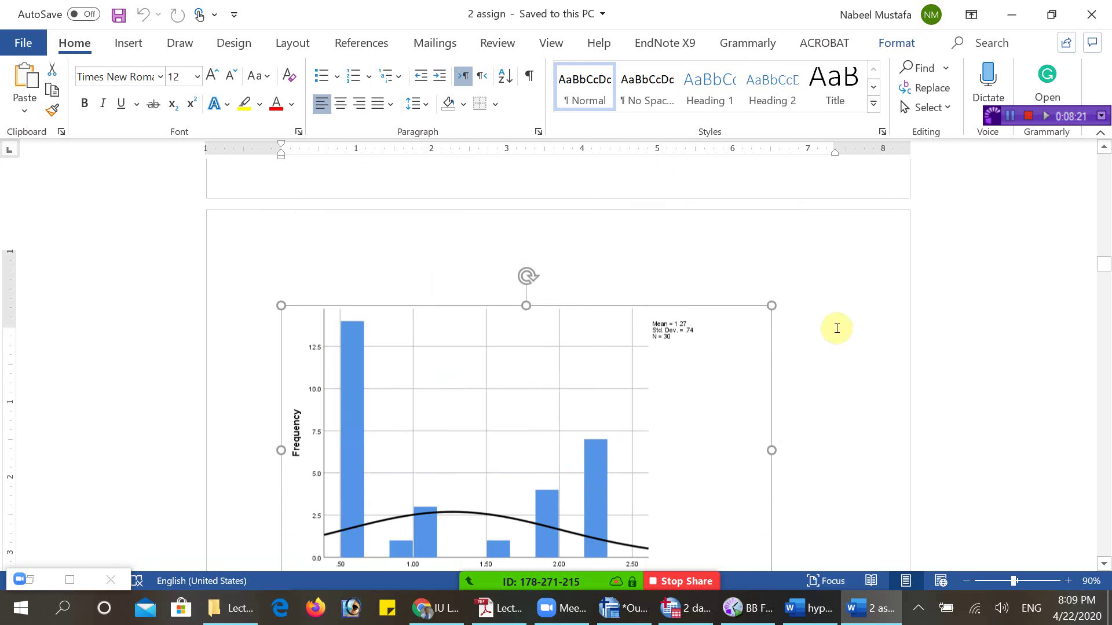
scroll(353, 216, up, 3)
click(527, 322)
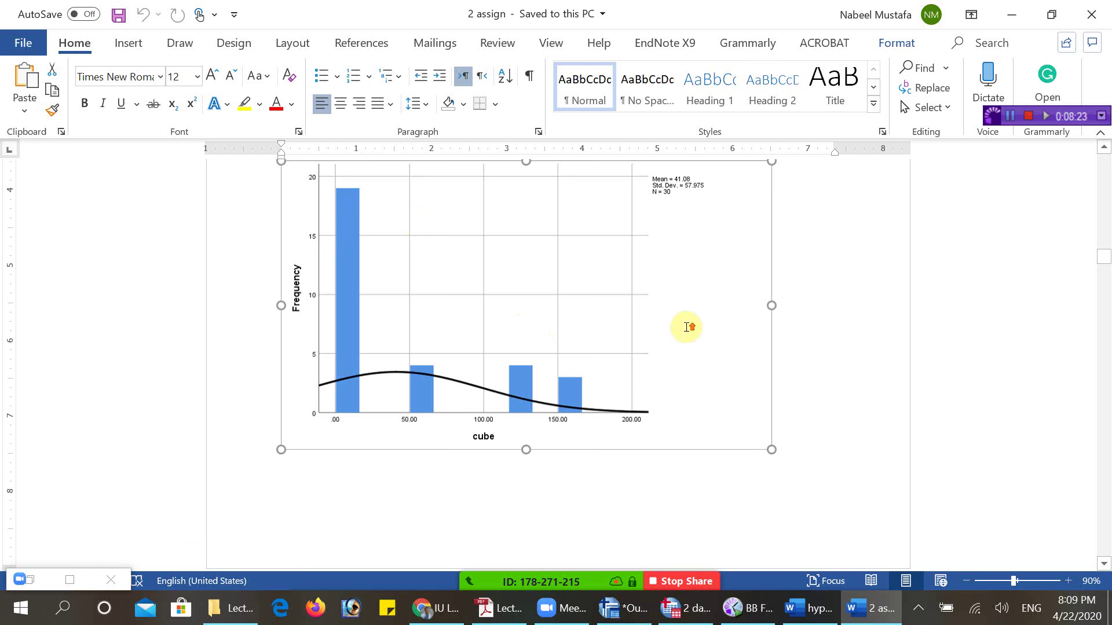
scroll(683, 325, up, 10)
click(502, 315)
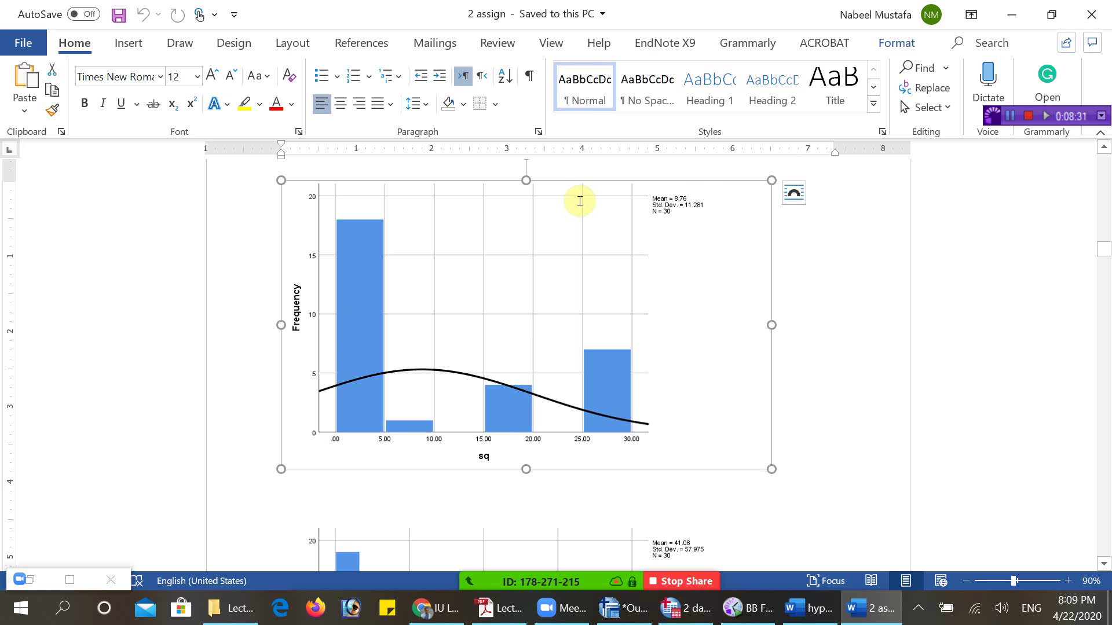
- Minimize the open documents, open the Excel file "1" from the desktop and auto-fit the Timestamp column
click(1010, 7)
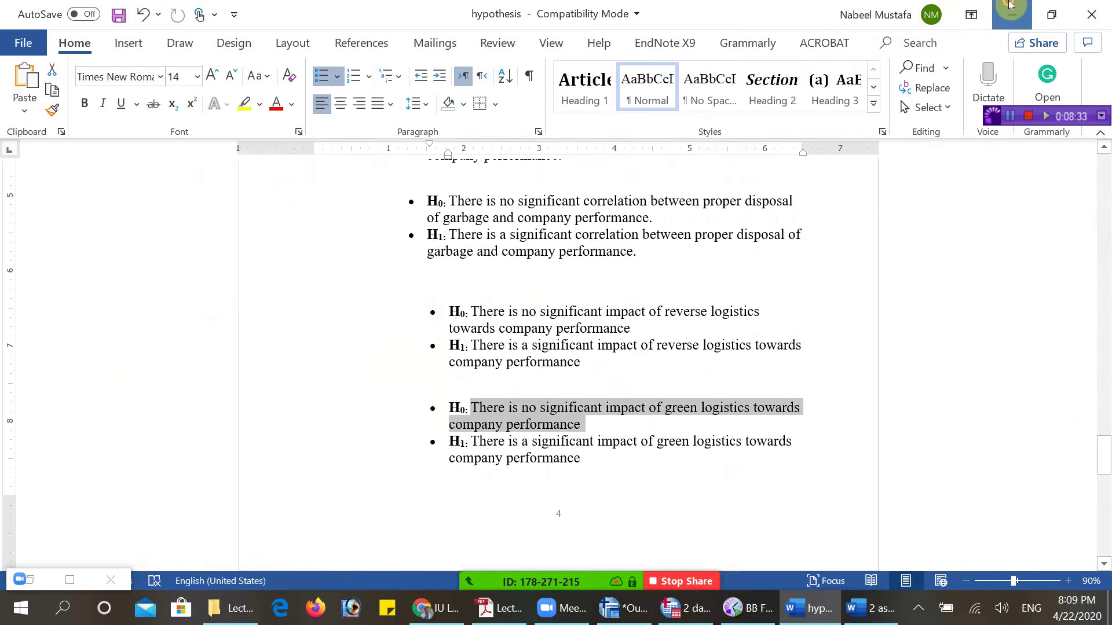
click(1010, 7)
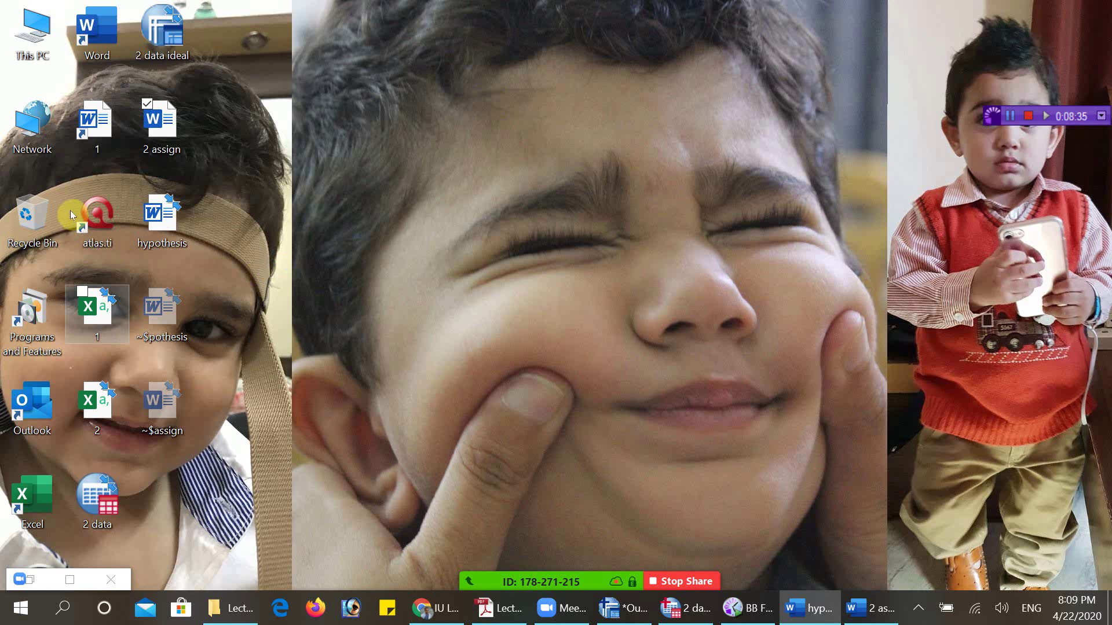
click(97, 310)
key(Return)
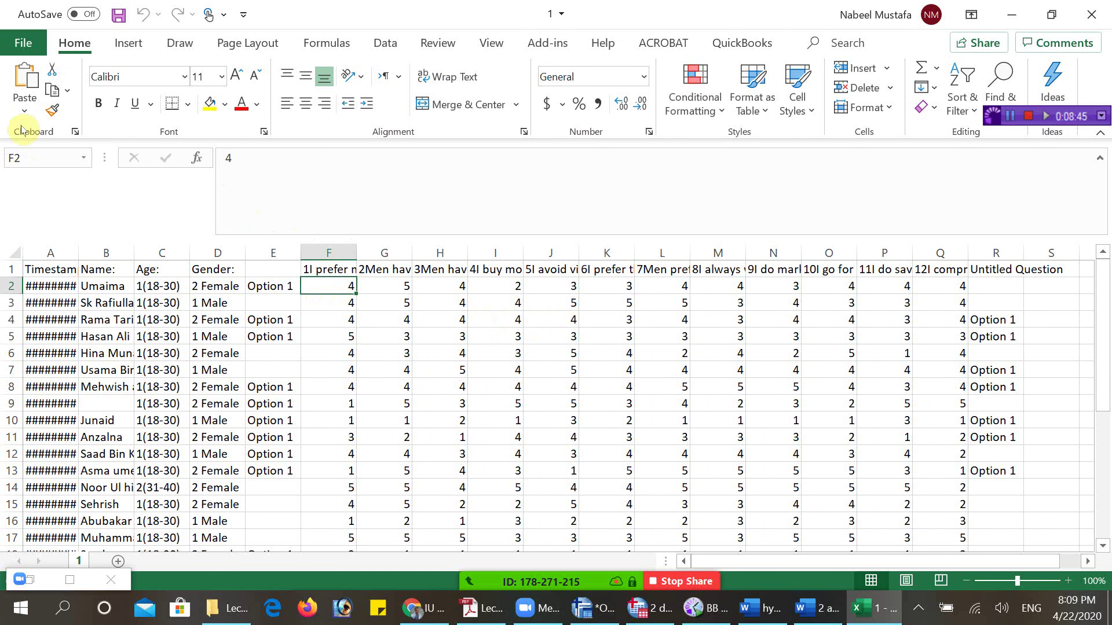
double_click(79, 253)
- Examine the survey responses down to row 31, checking row 23 for missing answers
scroll(402, 352, down, 2)
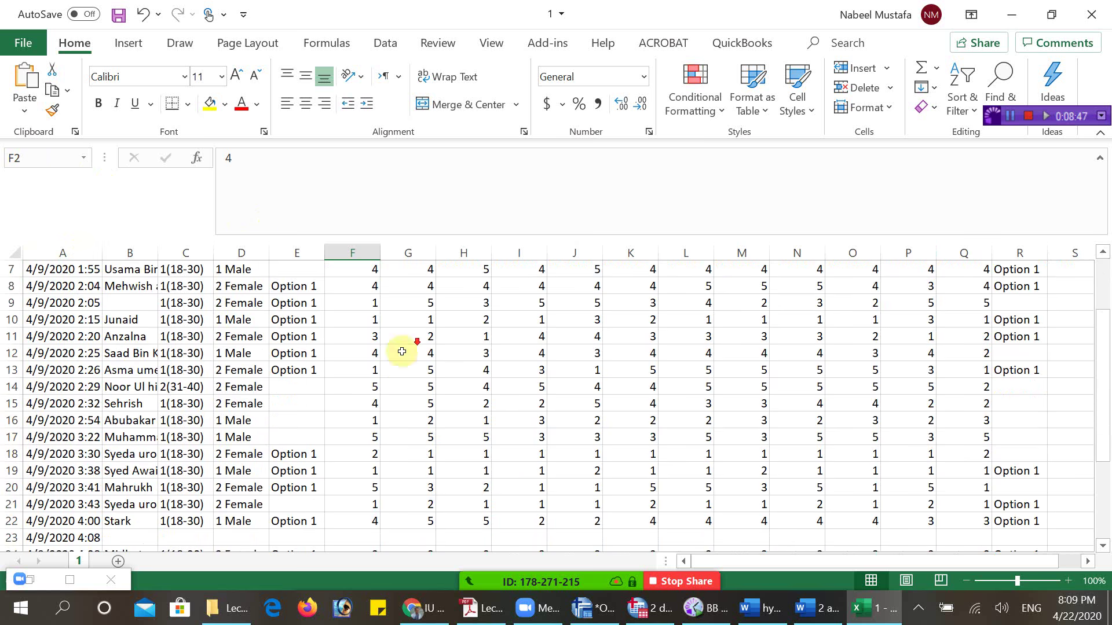
scroll(401, 352, down, 3)
click(65, 354)
key(ctrl+Down)
key(shift+space)
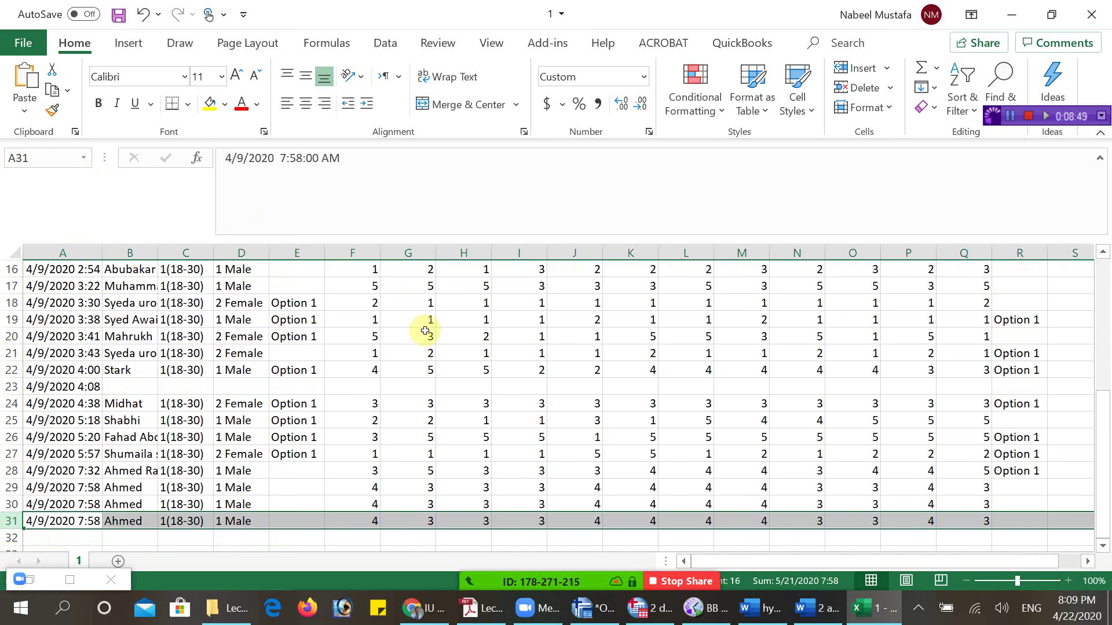
click(579, 371)
click(285, 388)
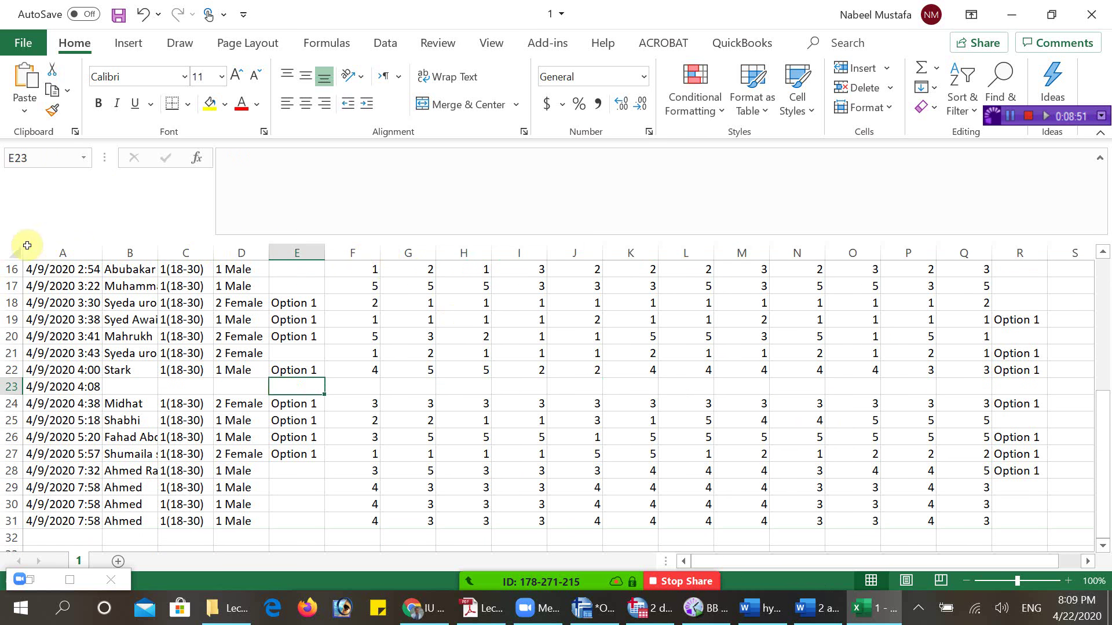
click(10, 387)
drag(1019, 387, 206, 382)
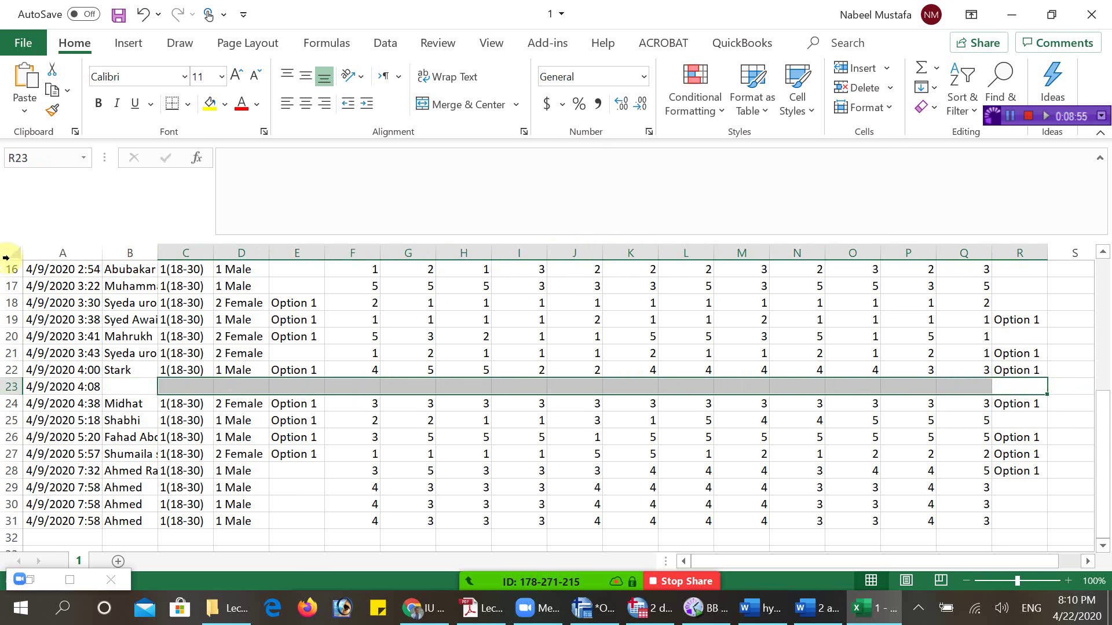
right_click(5, 387)
key(Escape)
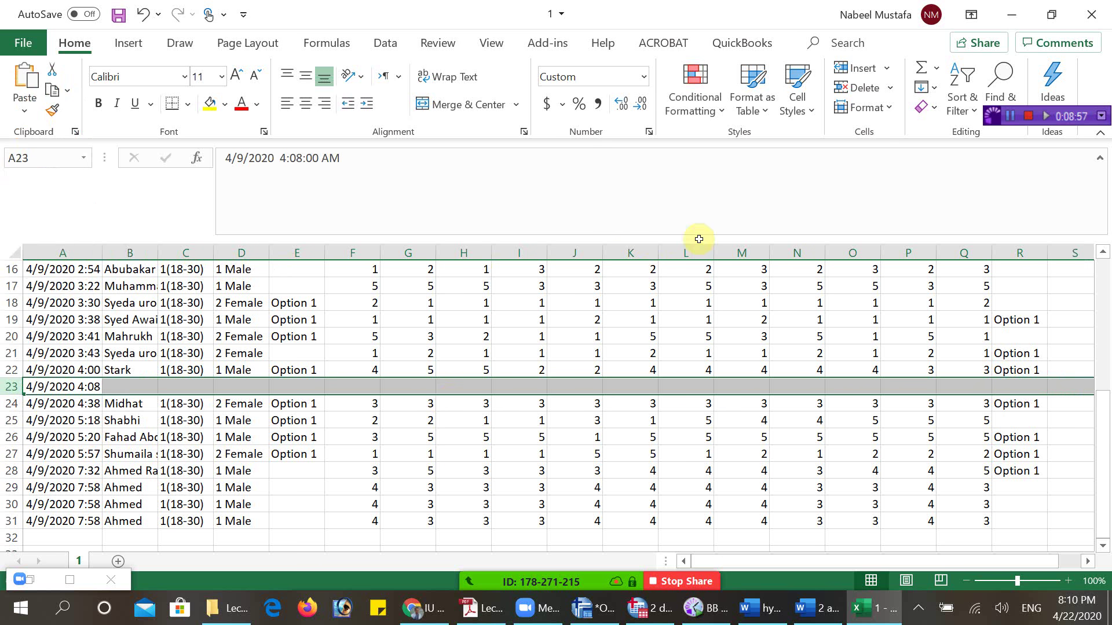
scroll(696, 238, up, 4)
scroll(696, 238, up, 1)
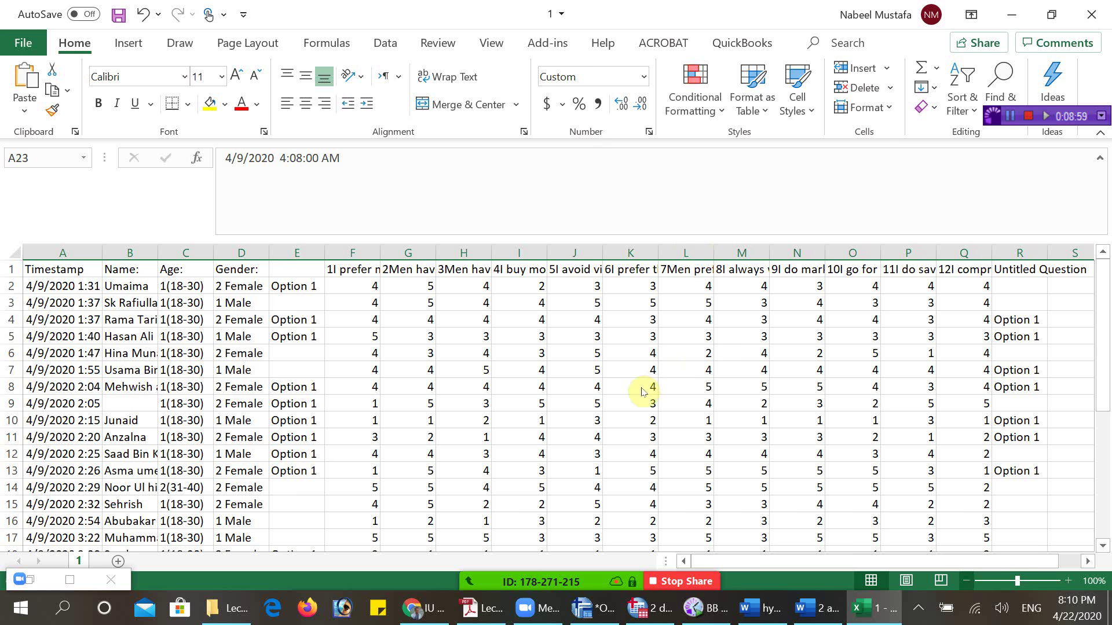
- Zoom the sheet out to 90% and replace the "Untitled Question" header in R1 with "Missing"
click(965, 581)
click(864, 387)
click(913, 251)
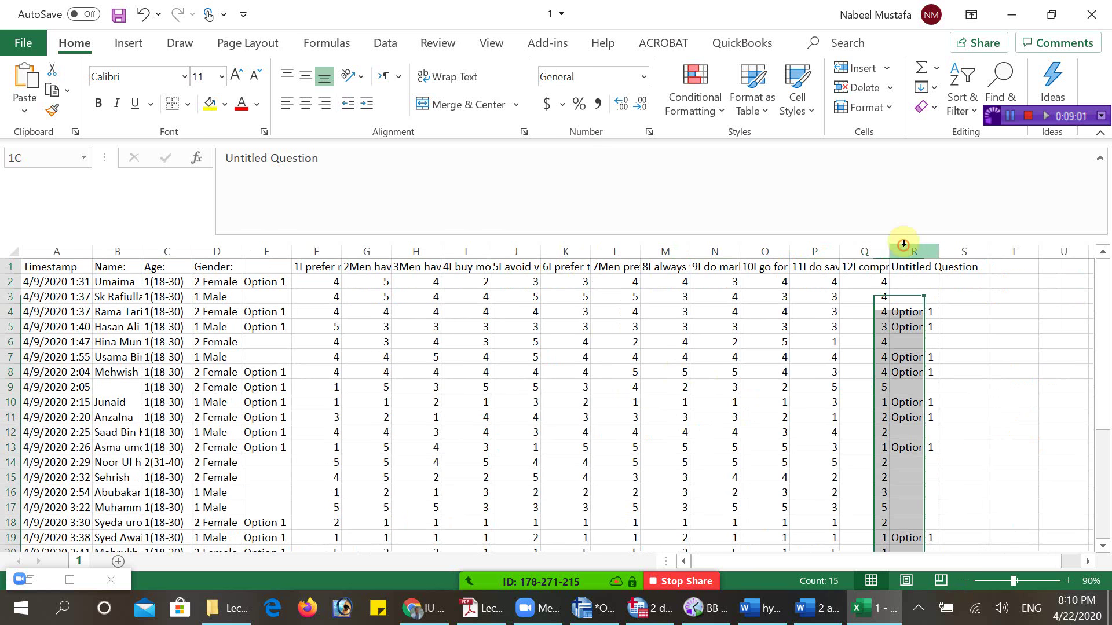
click(864, 266)
key(Right)
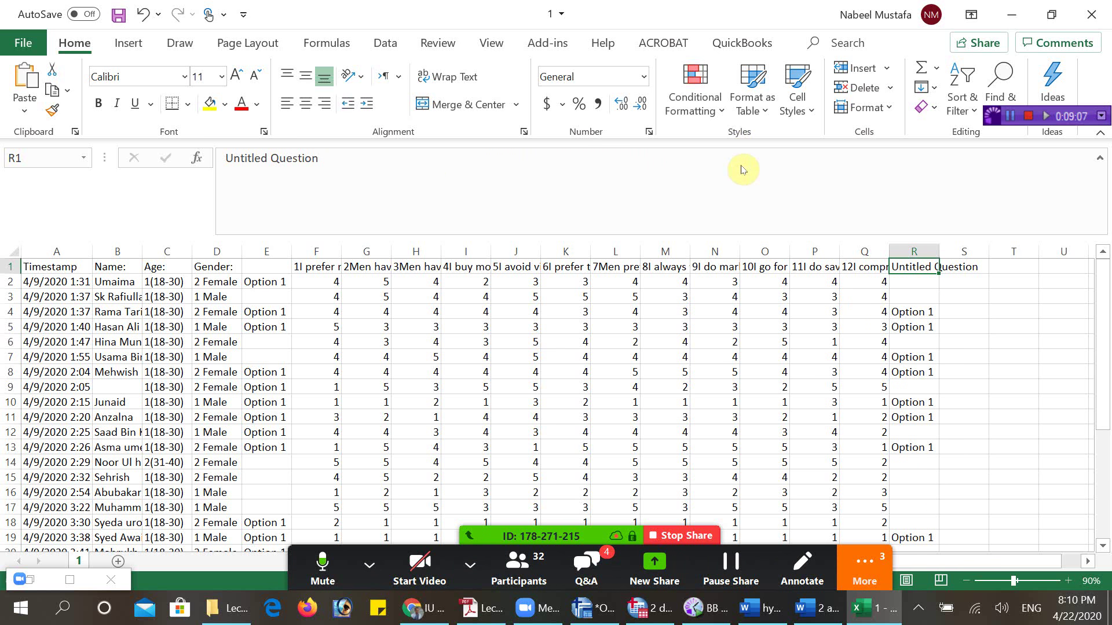
text(Missing)
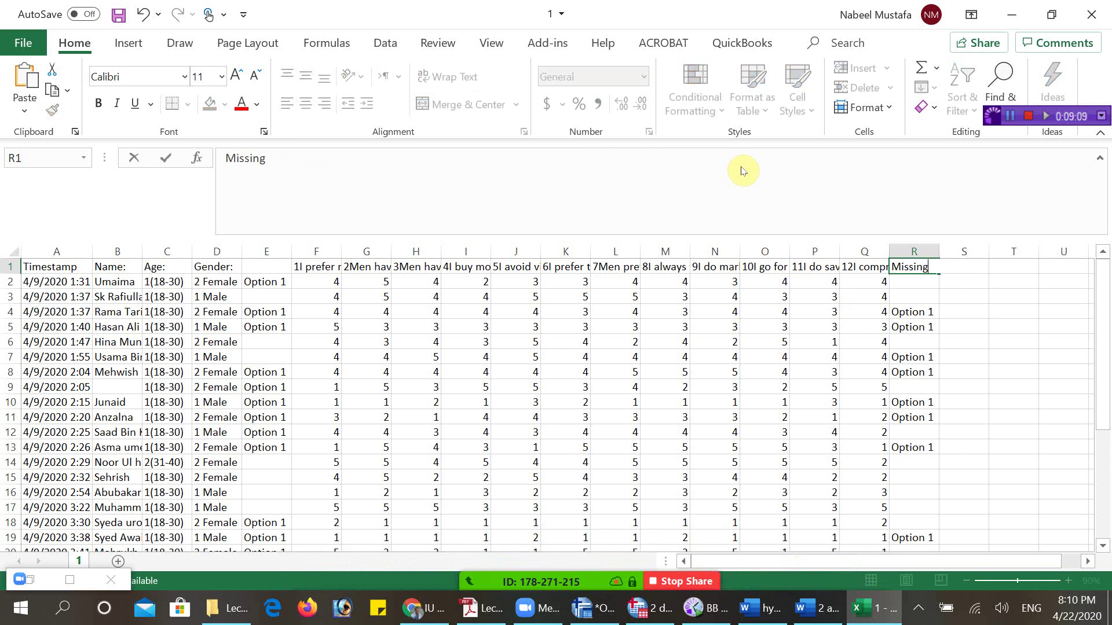
key(Return)
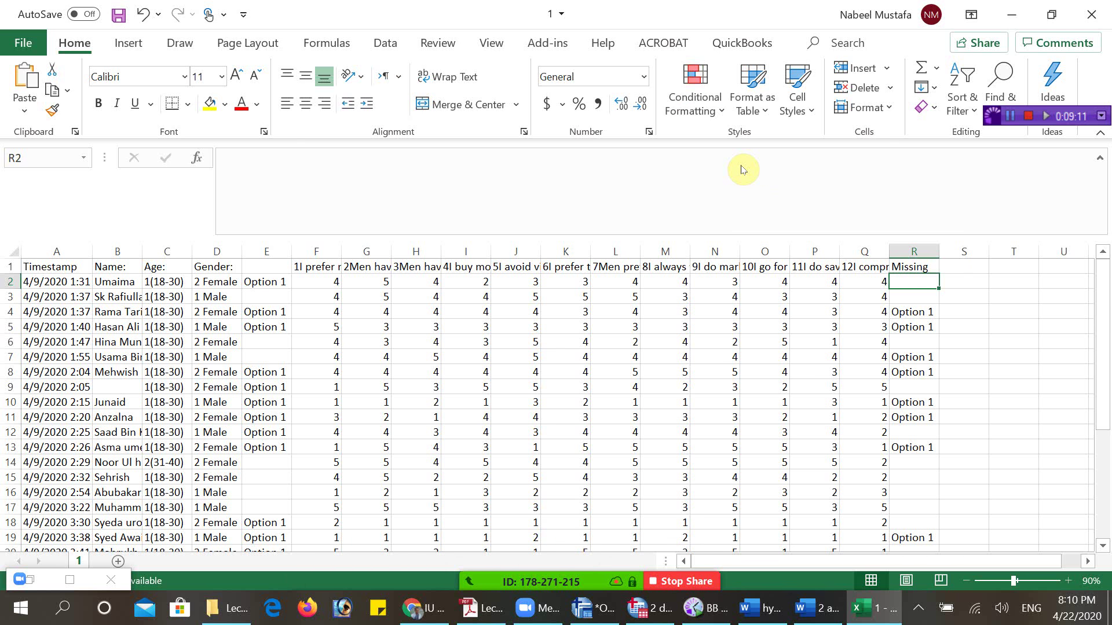
- Enter =COUNTBLANK(F2:Q2) in cell R2 to count the first respondent's missing answers
text(=mi)
key(BackSpace)
key(BackSpace)
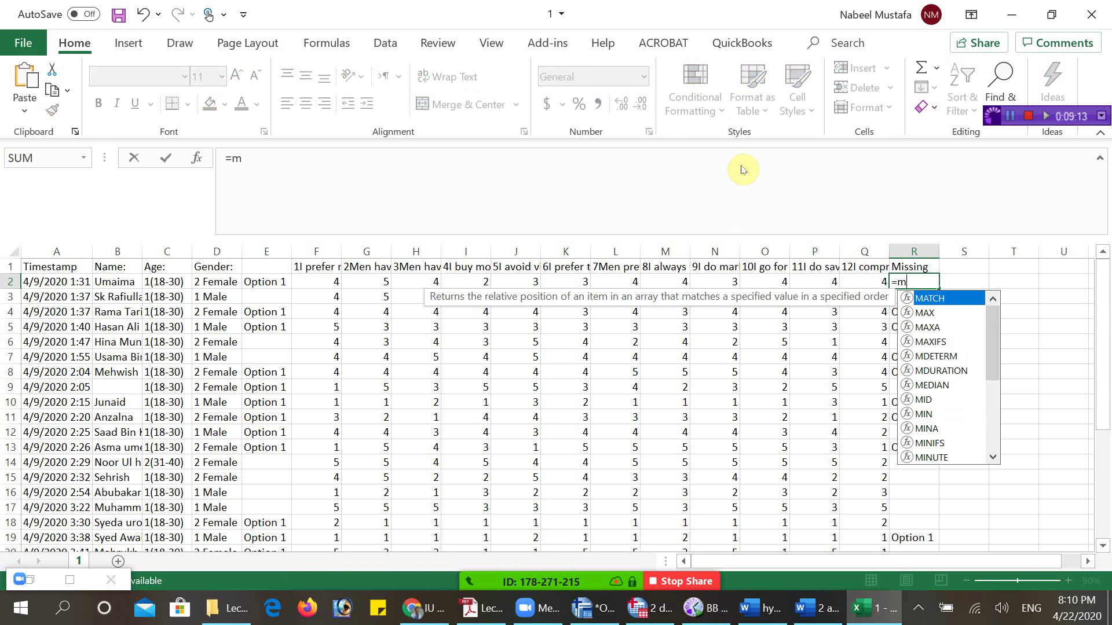
text(count)
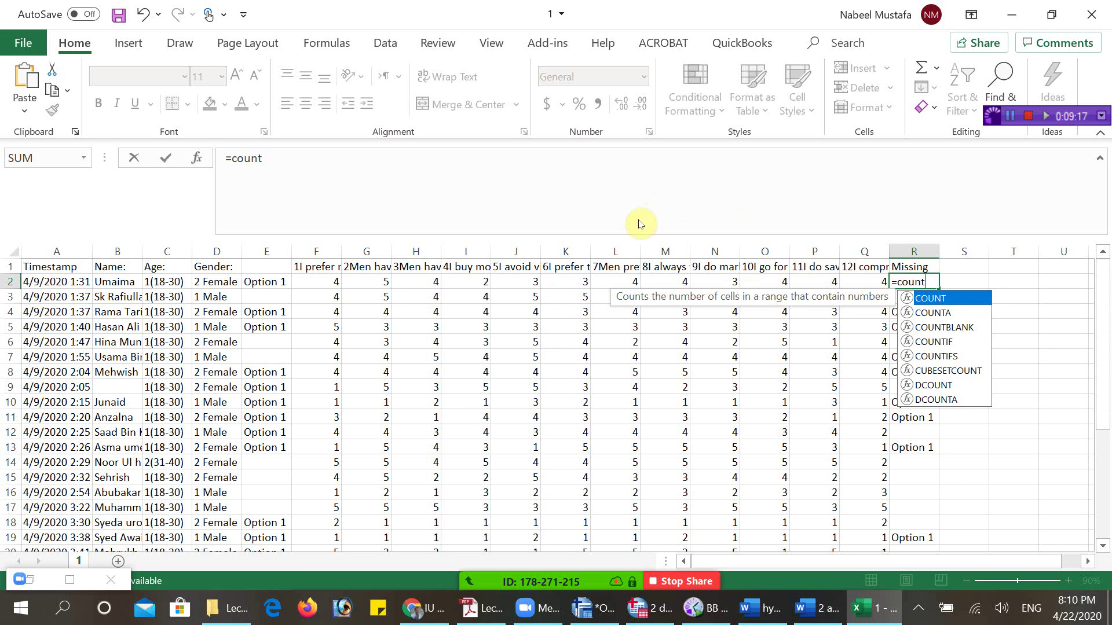
key(Down)
key(Down)
key(Tab)
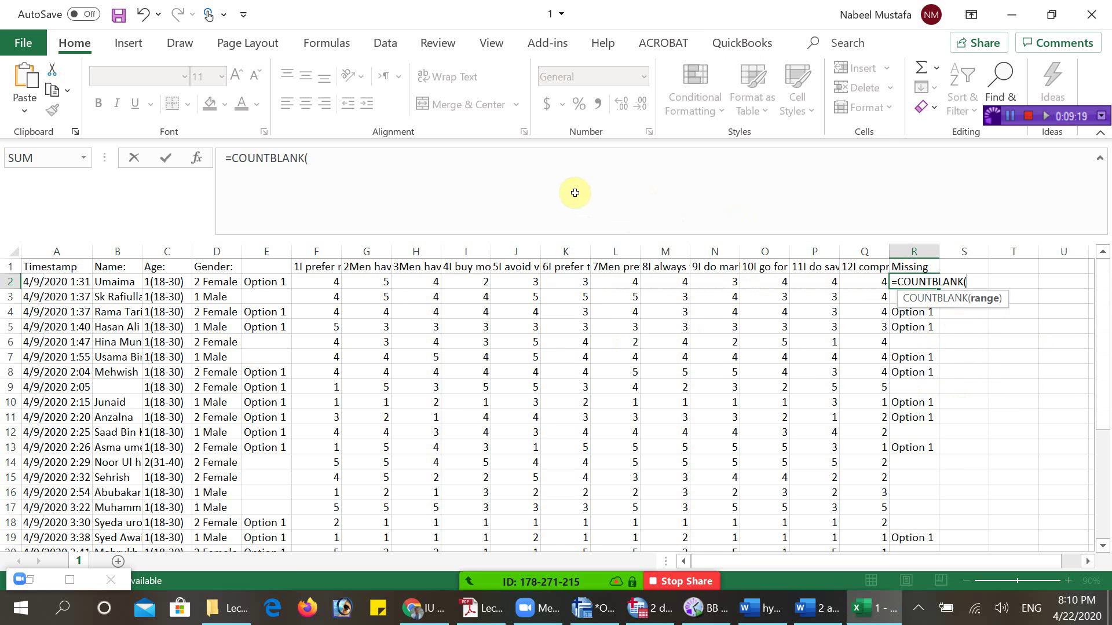
click(862, 290)
key(Up)
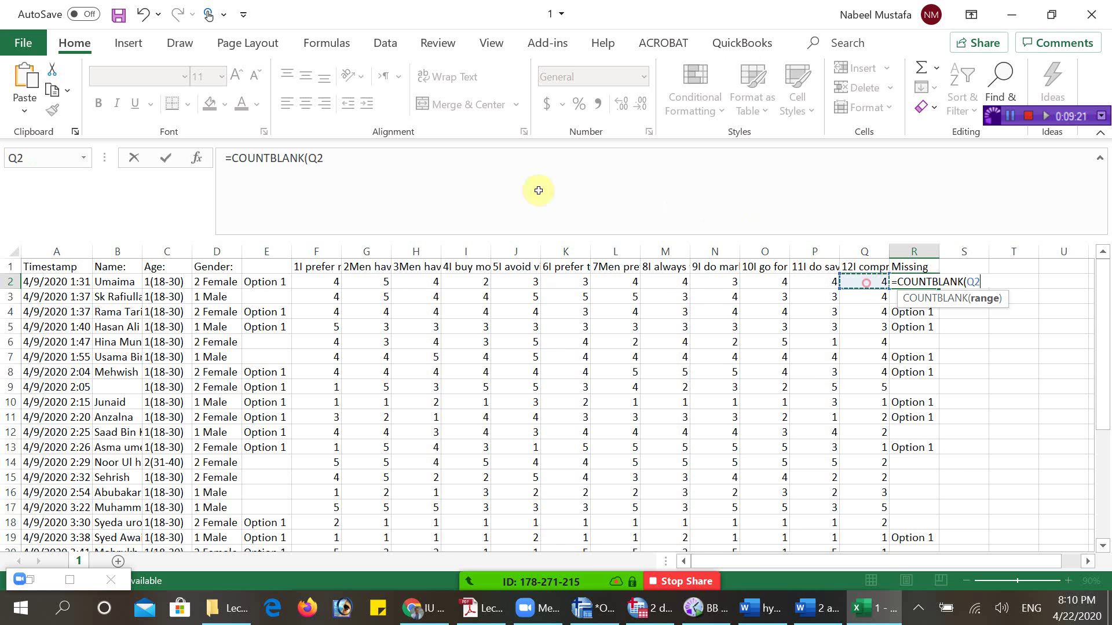
key(shift+Left)
key(shift+Left)
key(shift+Left)
key(shift+Left)
key(shift+Left)
key(shift+Left)
key(shift+Left)
key(shift+Left)
key(shift+Left)
key(shift+Left)
key(shift+Left)
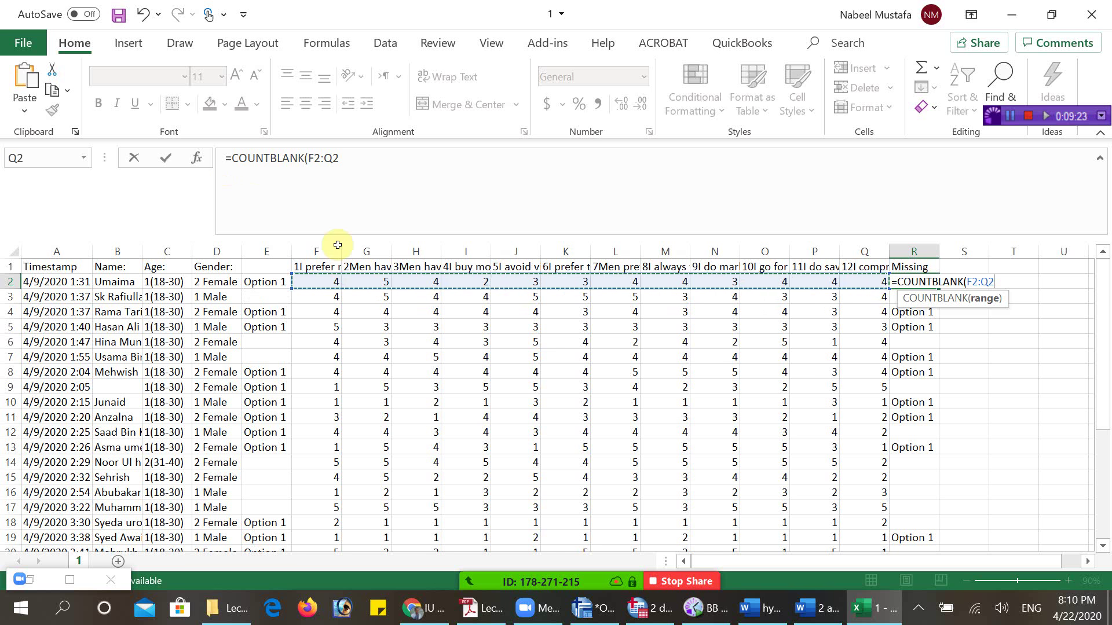
key(Return)
- Fill the COUNTBLANK formula from R2 down to R31, replacing the "Option 1" entries in the Missing column
click(914, 282)
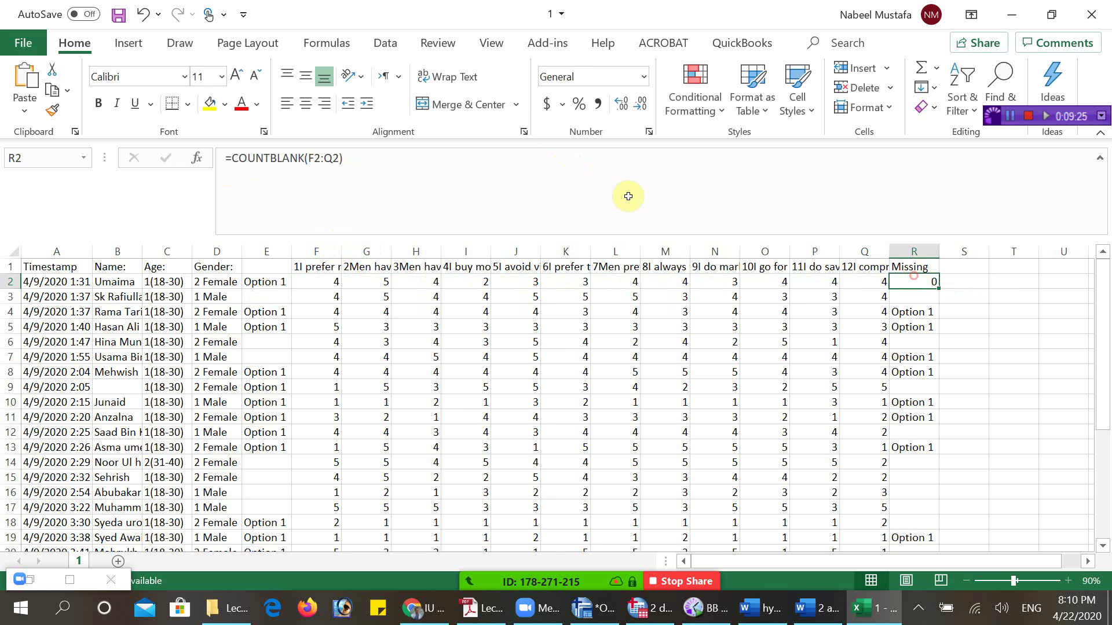
key(shift+Down)
key(ctrl+d)
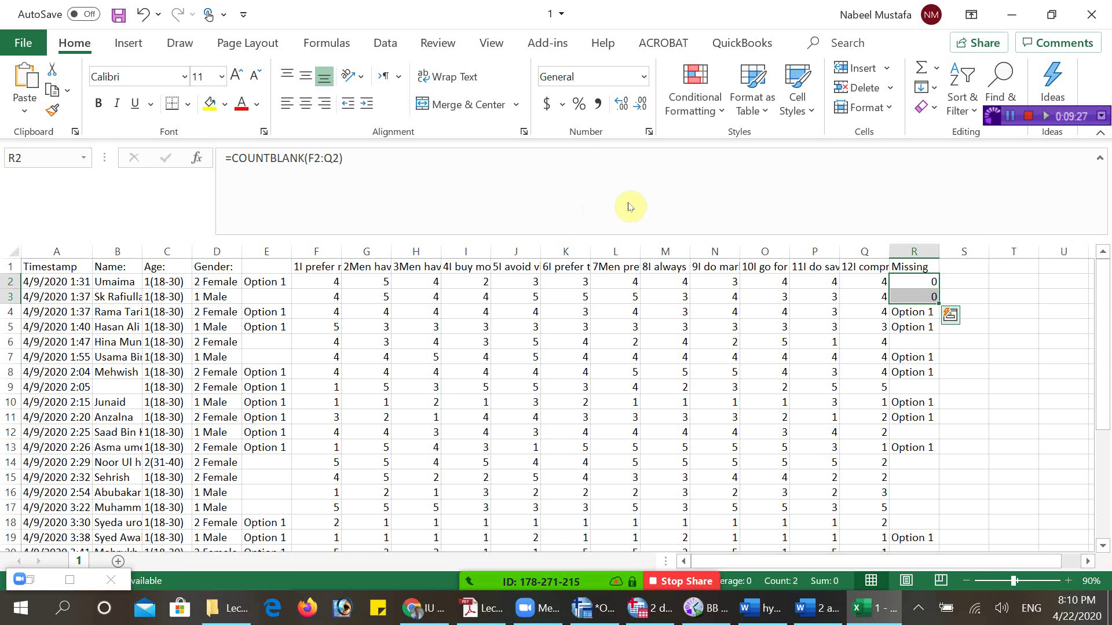
drag(627, 203, 636, 307)
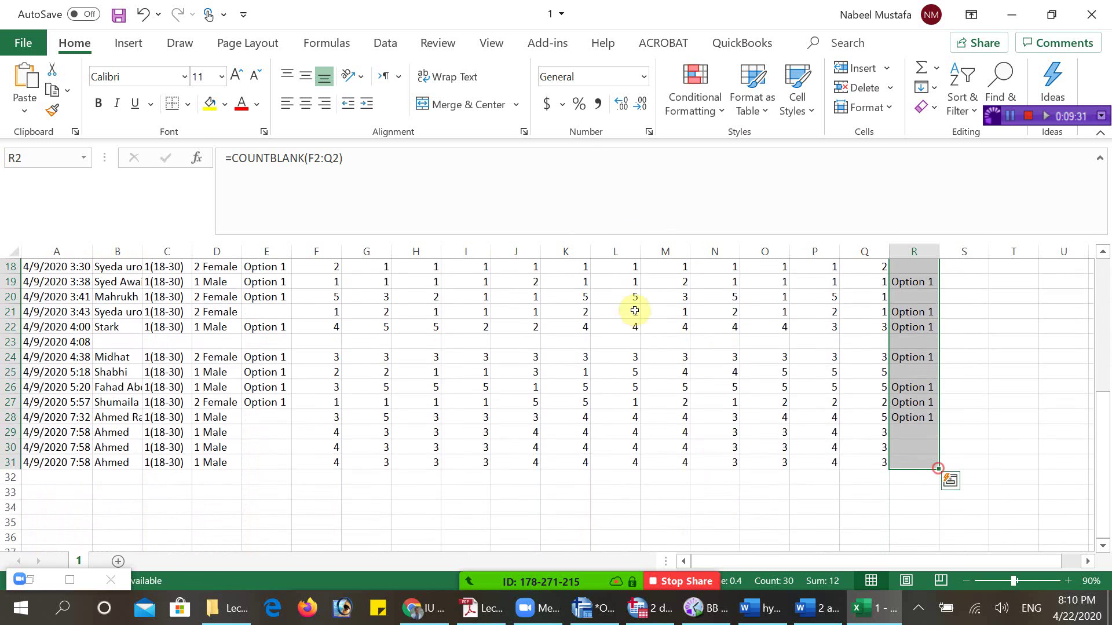
click(1005, 417)
- Delete row 23, the response with blank answers, and check the last remaining data row
click(922, 339)
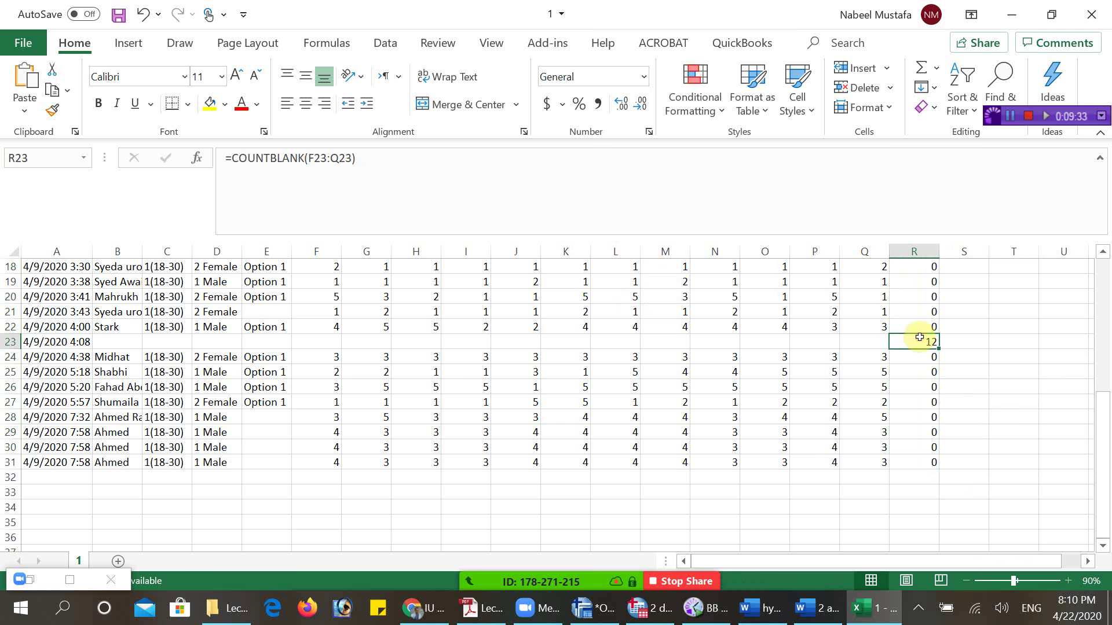
key(Home)
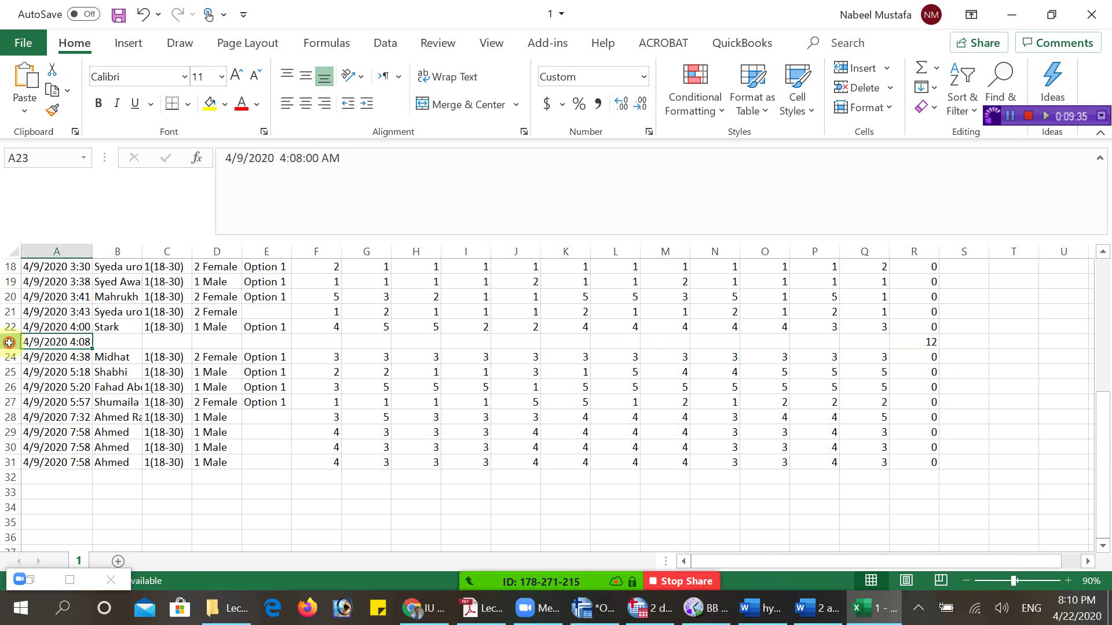
click(9, 342)
right_click(9, 342)
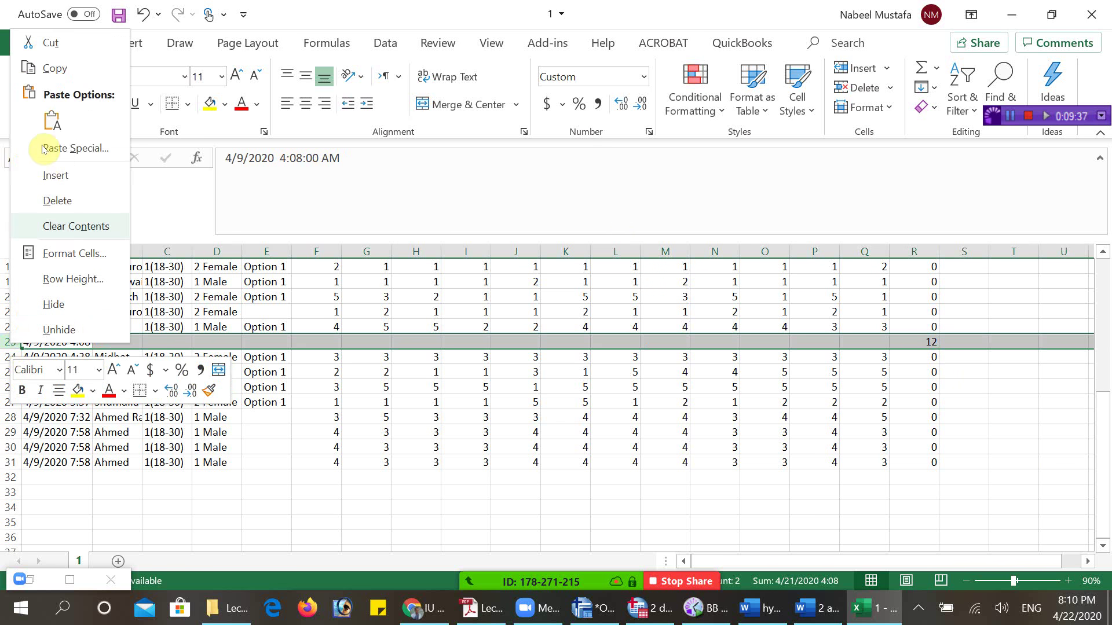
click(58, 200)
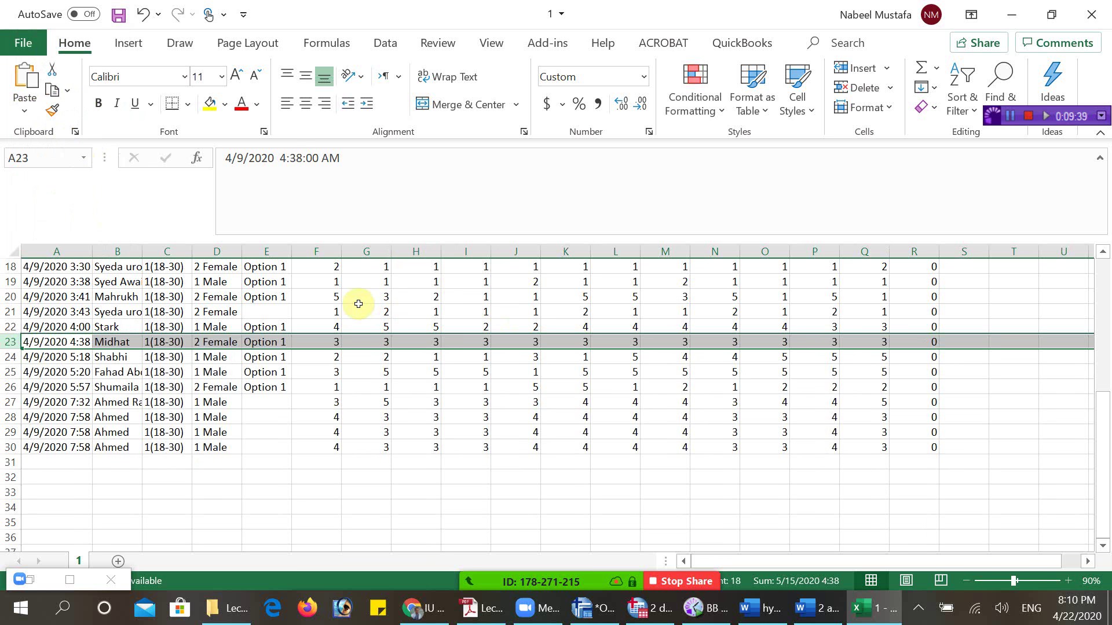
click(524, 461)
click(70, 447)
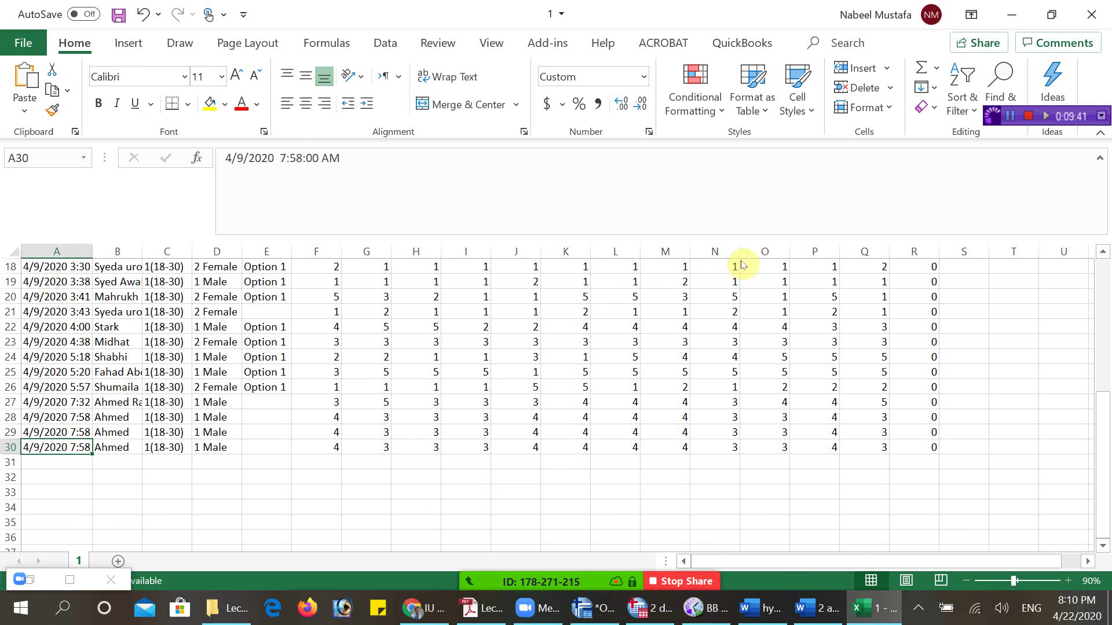
- Add the header "var" in cell S1 beside the Missing column
scroll(702, 244, up, 6)
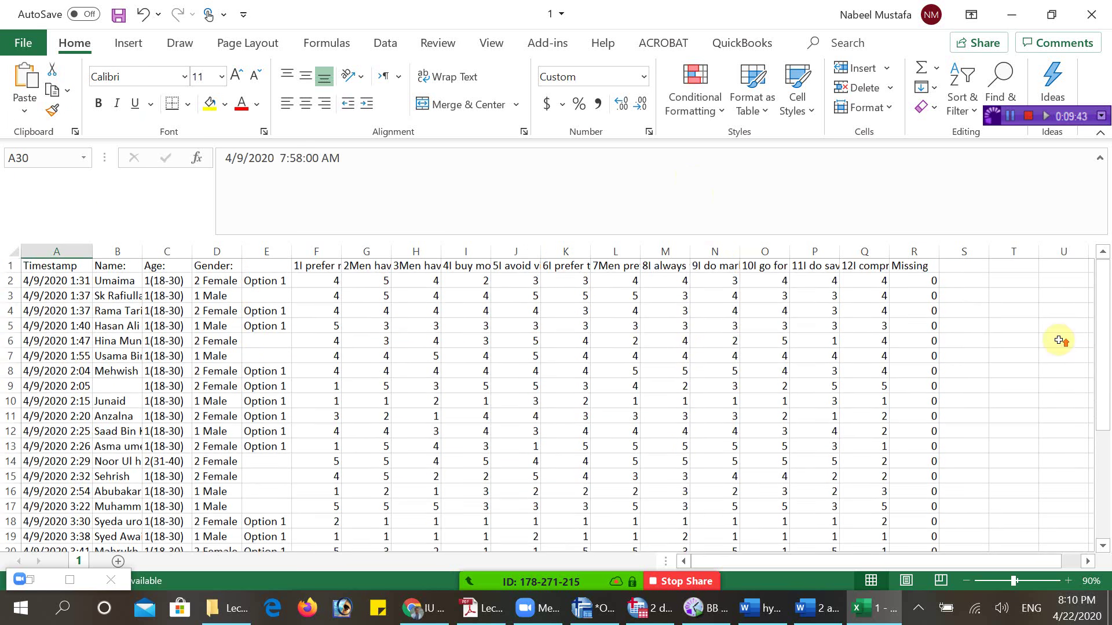
click(980, 265)
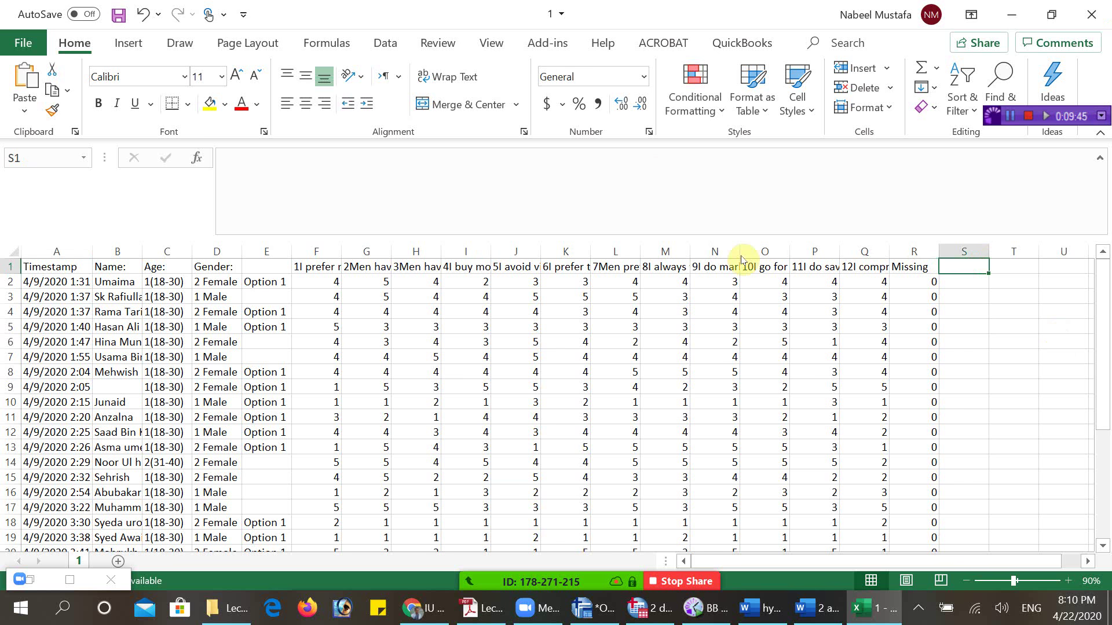
text(var)
key(Return)
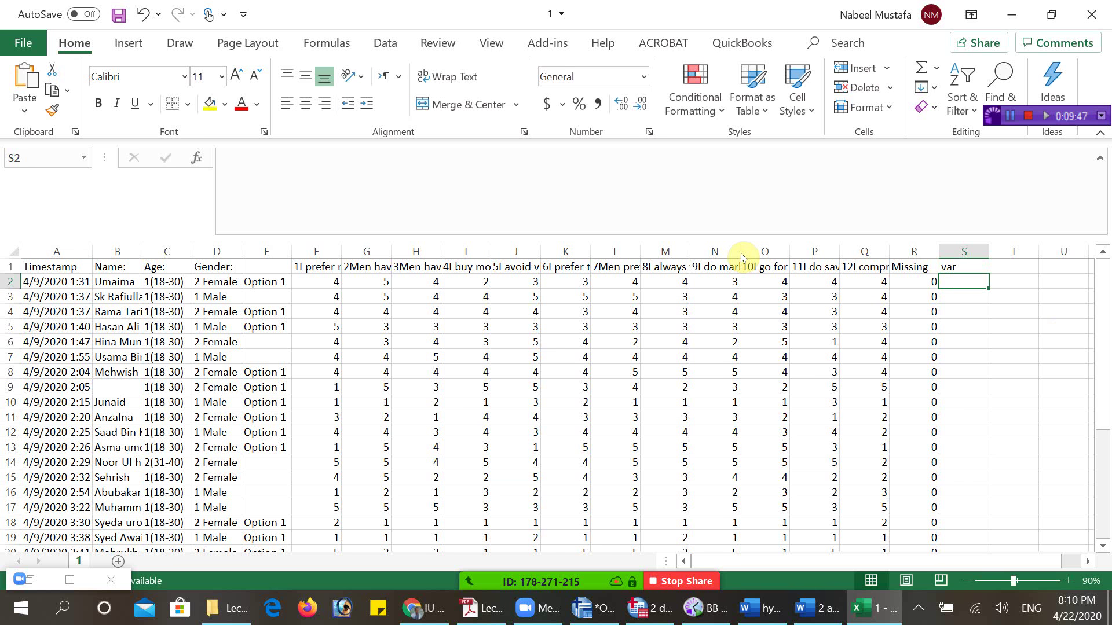
- Enter =VAR(F2:Q2) in cell S2 to compute the variance of the first respondent's answers
text(=var)
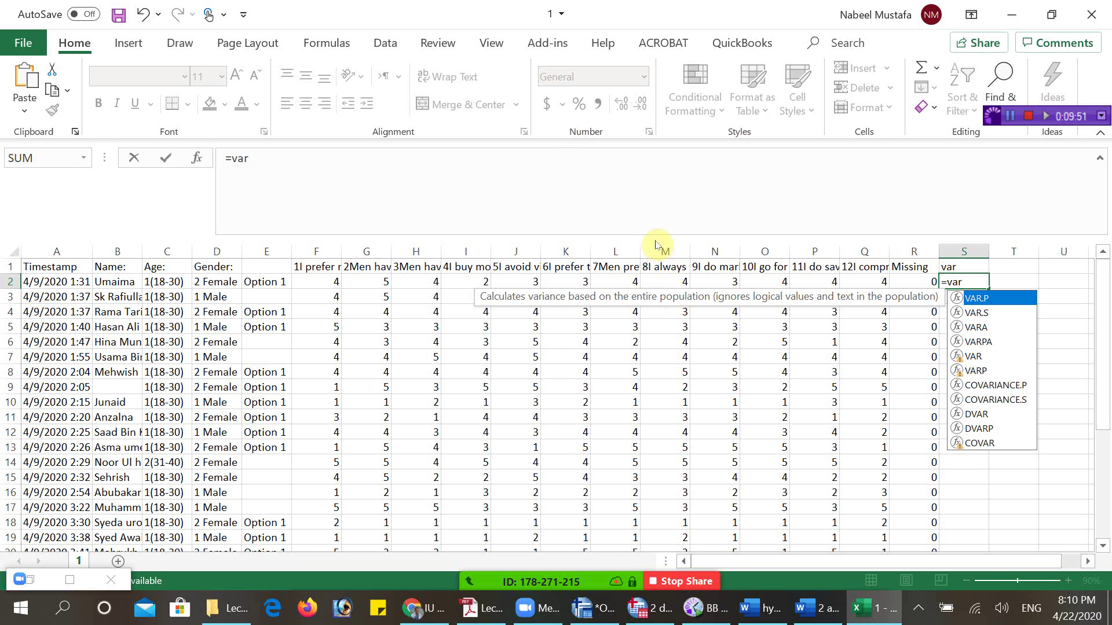
double_click(974, 356)
click(924, 280)
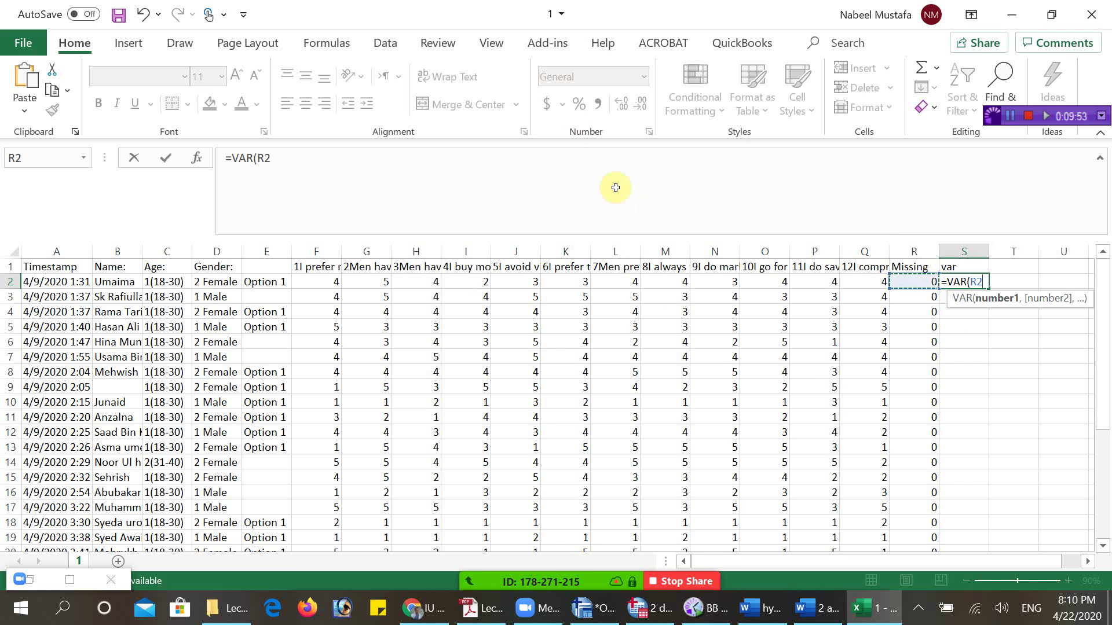
drag(615, 187, 205, 186)
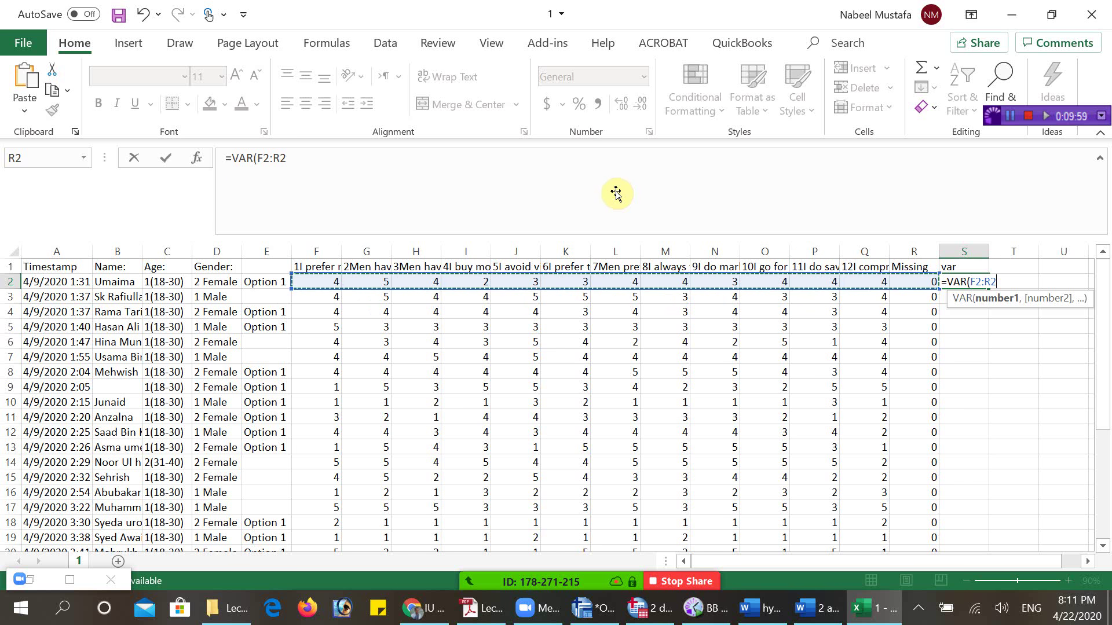
key(Down)
key(Left)
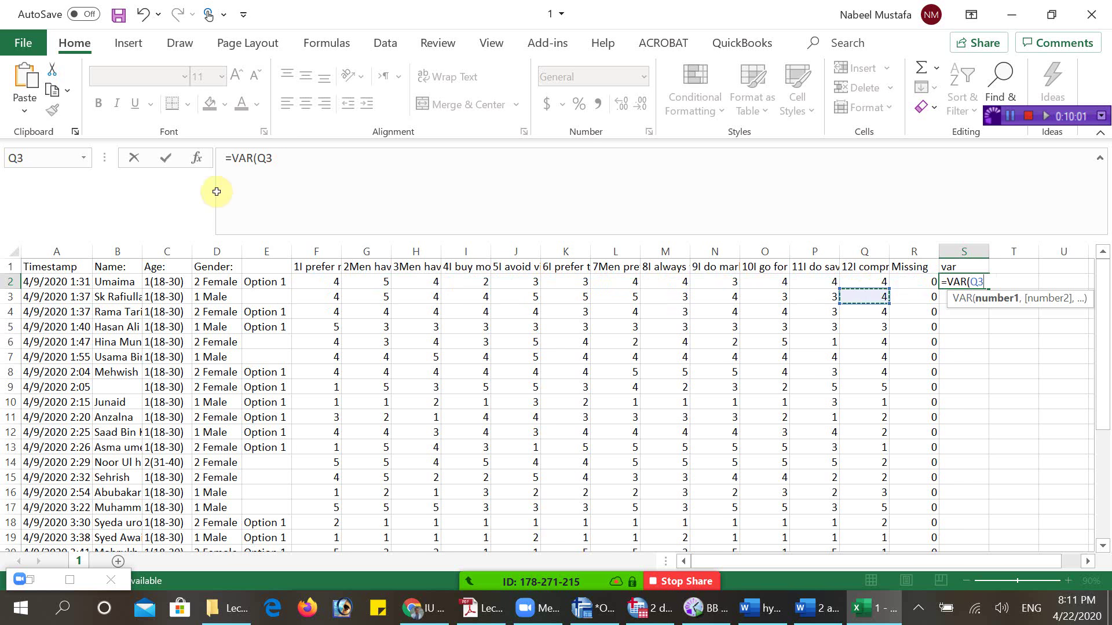
drag(316, 282, 877, 283)
key(Return)
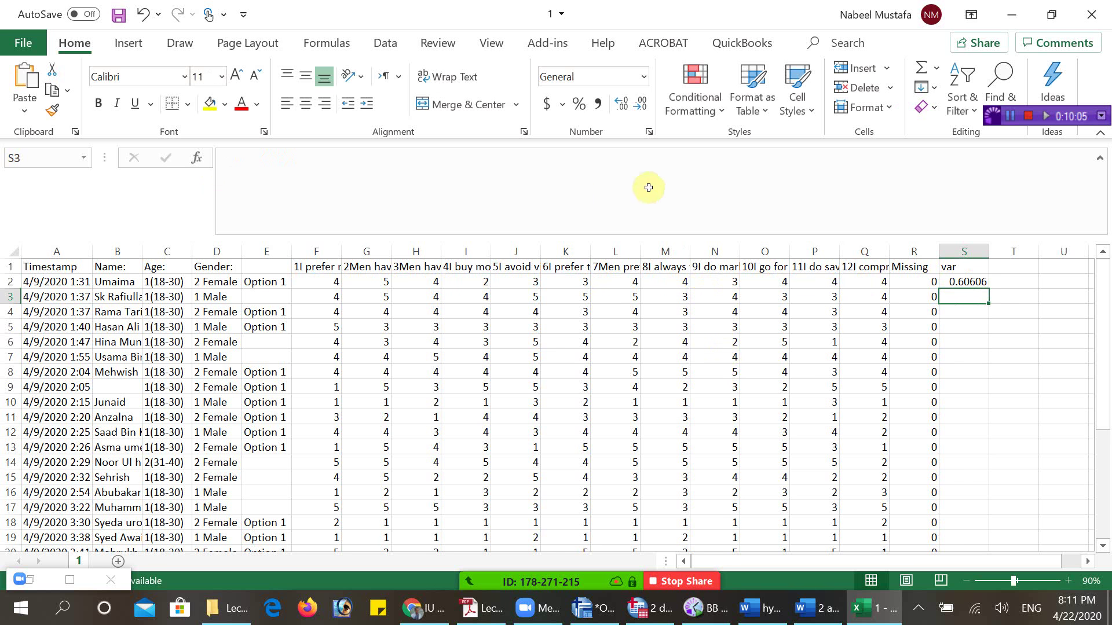
- Fill the VAR formula from S2 down the var column to the last response
key(Up)
double_click(987, 289)
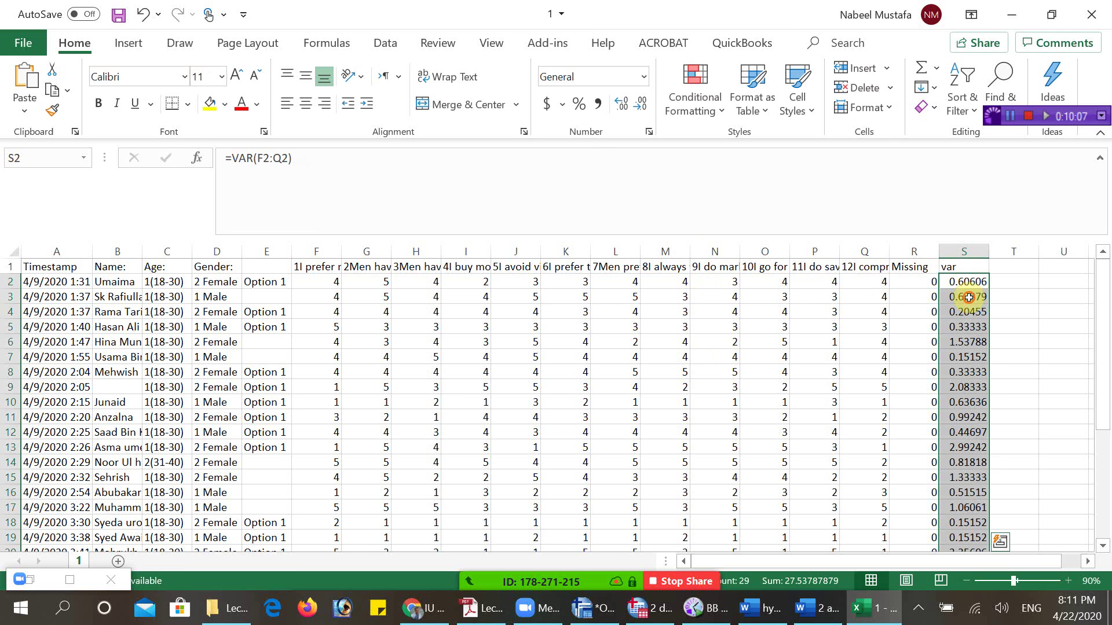
click(968, 297)
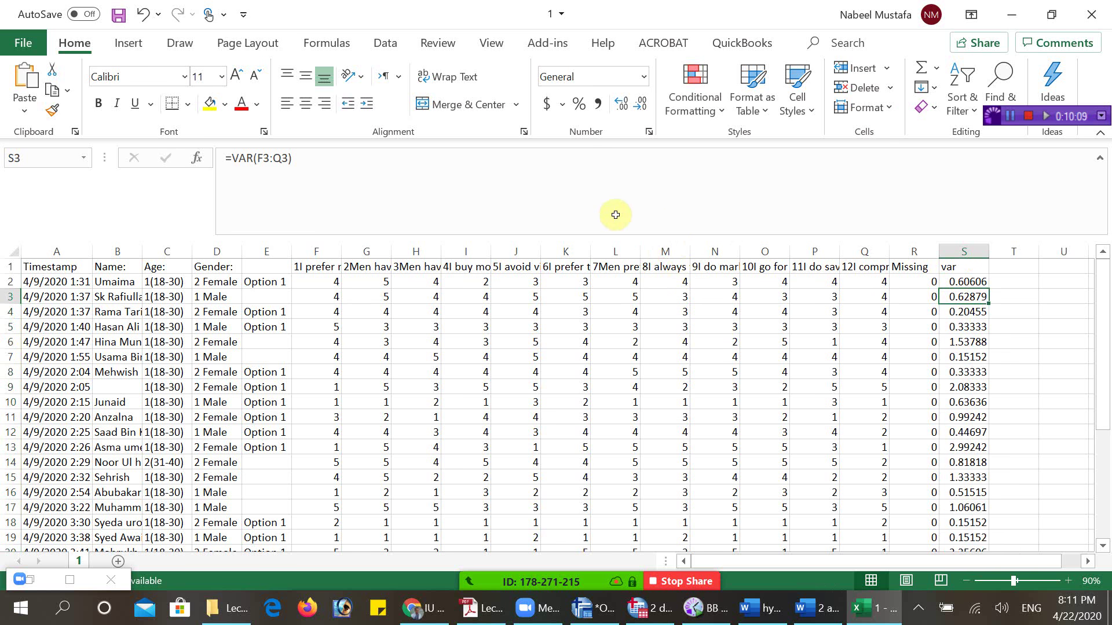
- Review the var column for a zero variance and delete row 23, the response whose answers are all 3
scroll(653, 226, down, 1)
scroll(654, 225, down, 2)
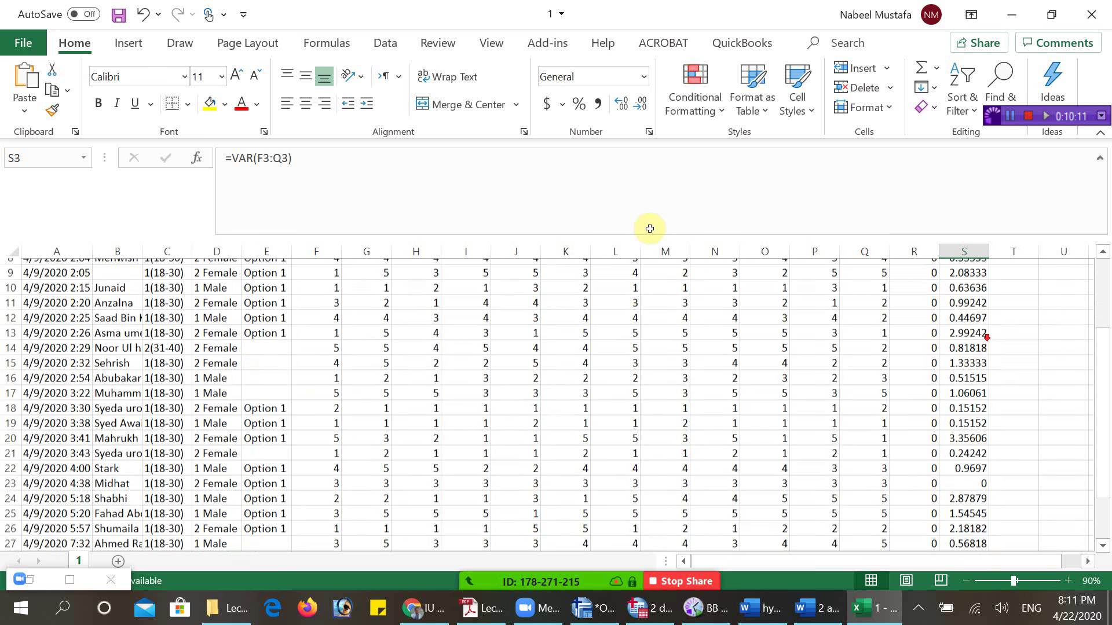
click(958, 466)
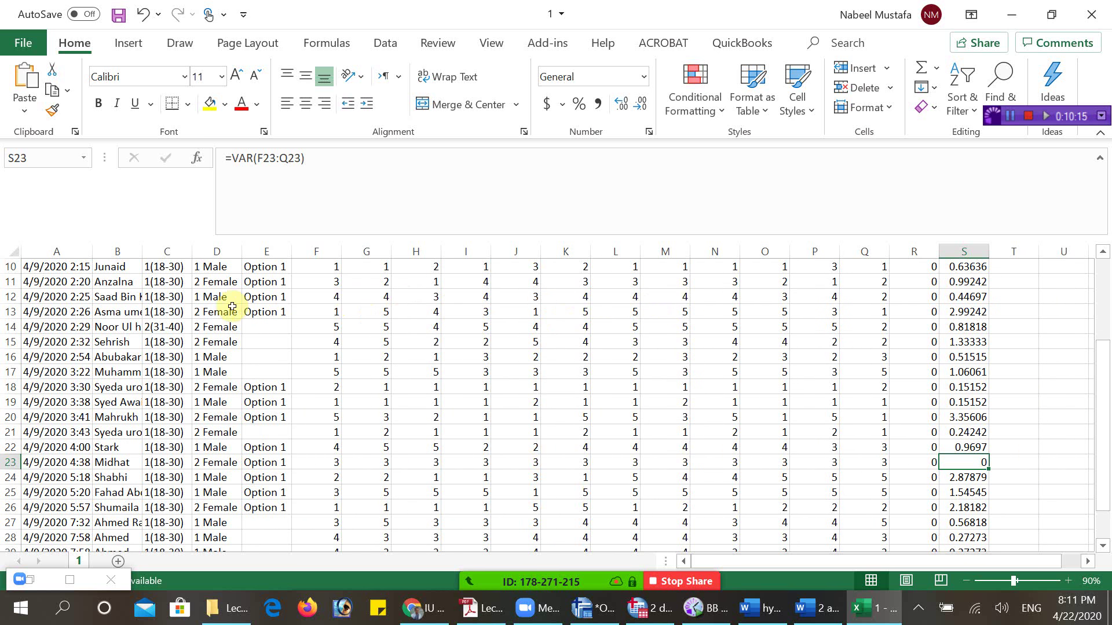
key(Left)
key(Left)
key(Left)
key(Left)
key(Left)
key(Left)
key(Left)
key(Left)
key(Left)
key(Left)
key(Left)
key(Left)
key(Left)
key(Left)
key(Left)
key(Left)
key(Left)
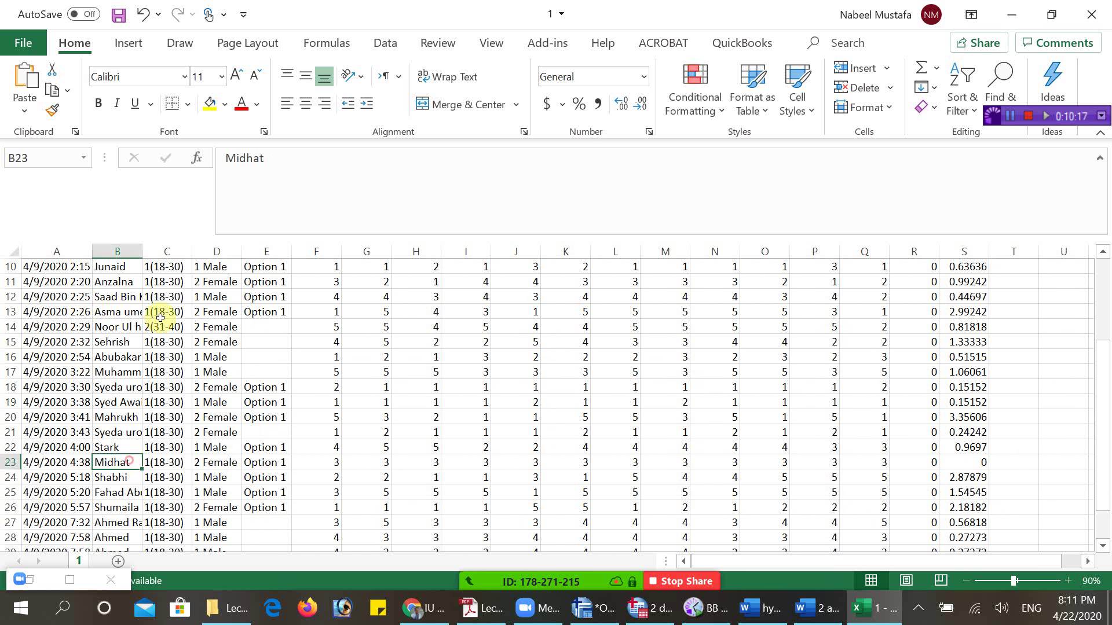
right_click(10, 462)
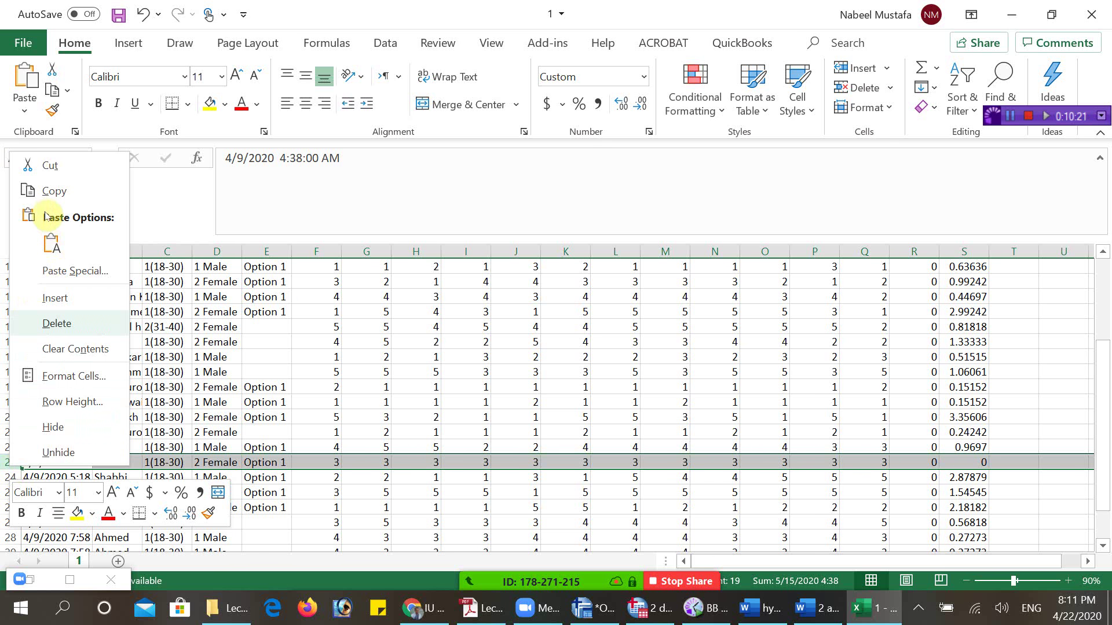
key(Return)
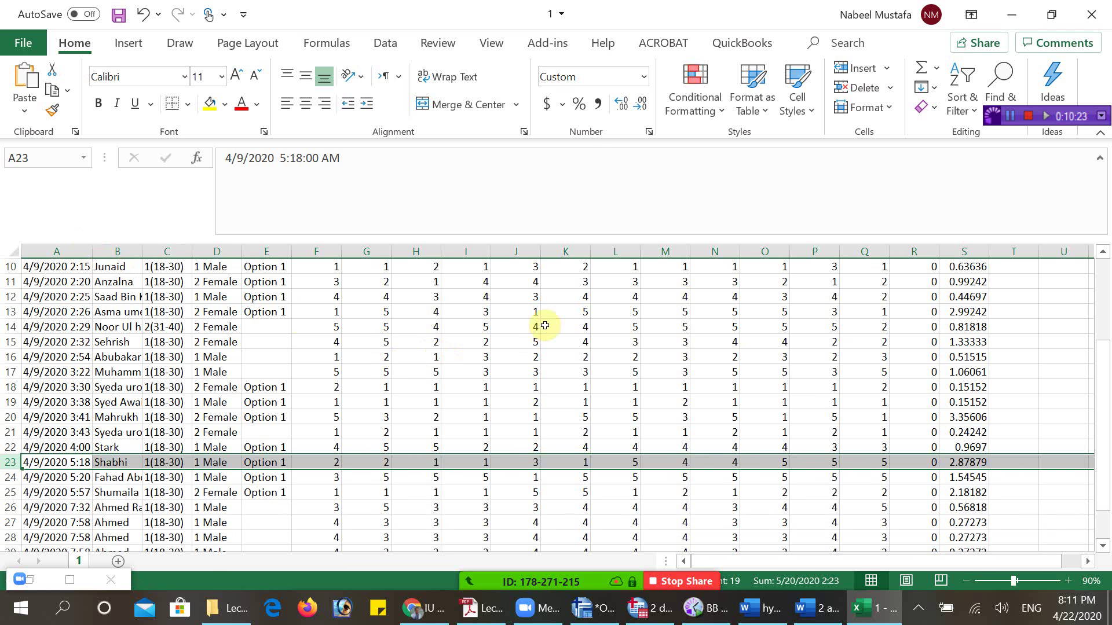
- Compare the identical responses in rows 27 to 29 and delete the duplicate rows 28 and 29
click(967, 371)
scroll(650, 258, down, 3)
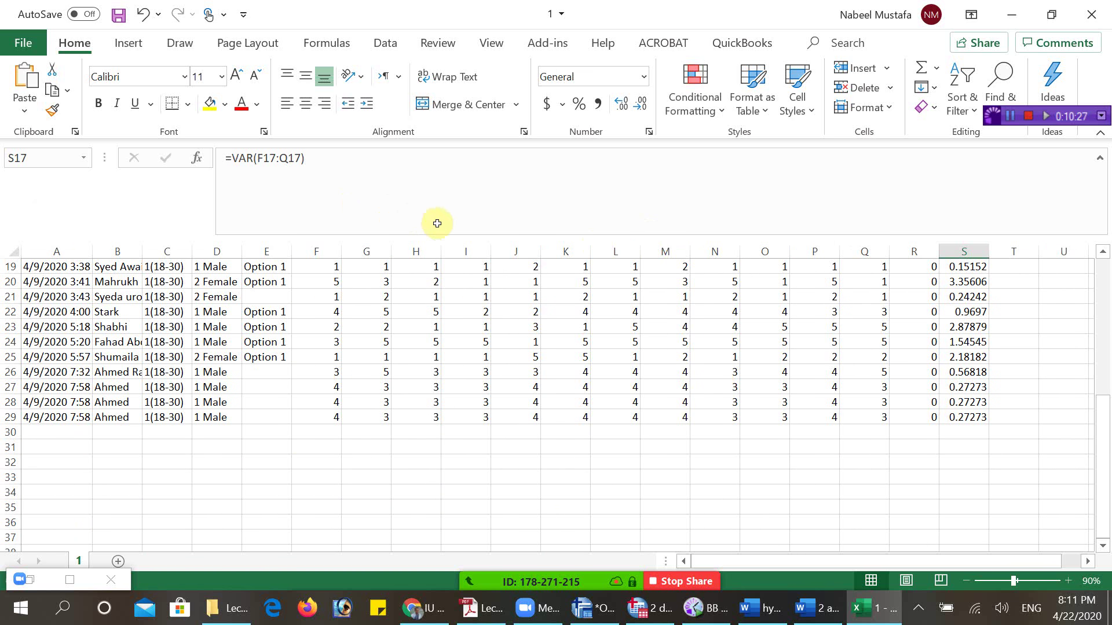
drag(958, 386, 962, 417)
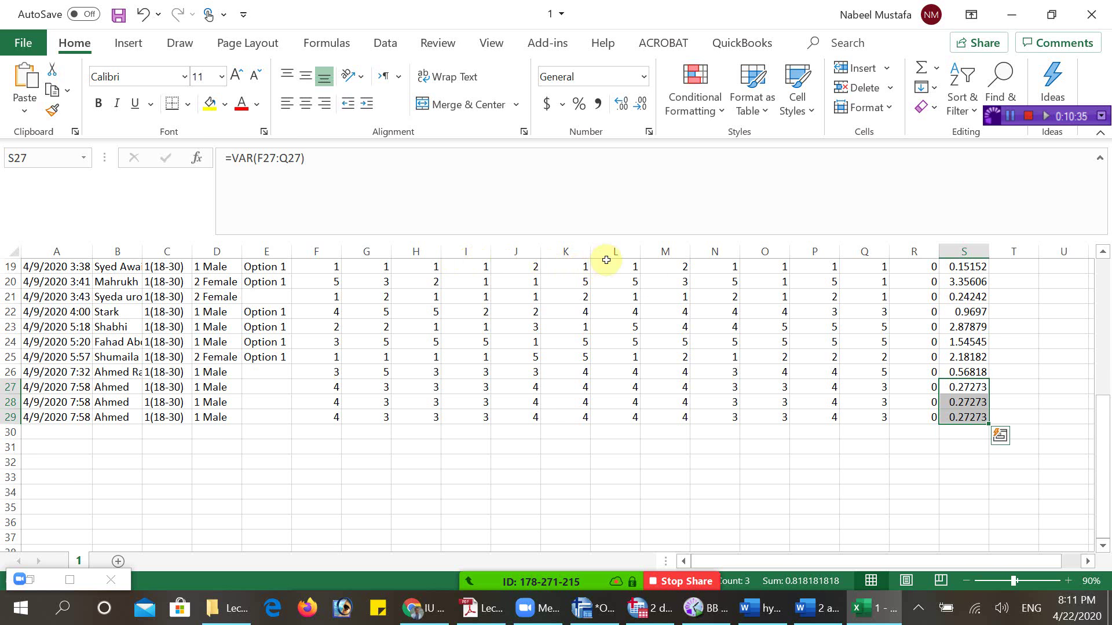
mouse_move(914, 387)
mouse_down()
mouse_move(864, 402)
mouse_move(57, 402)
mouse_move(117, 402)
mouse_move(57, 402)
mouse_move(117, 402)
mouse_move(117, 417)
mouse_up()
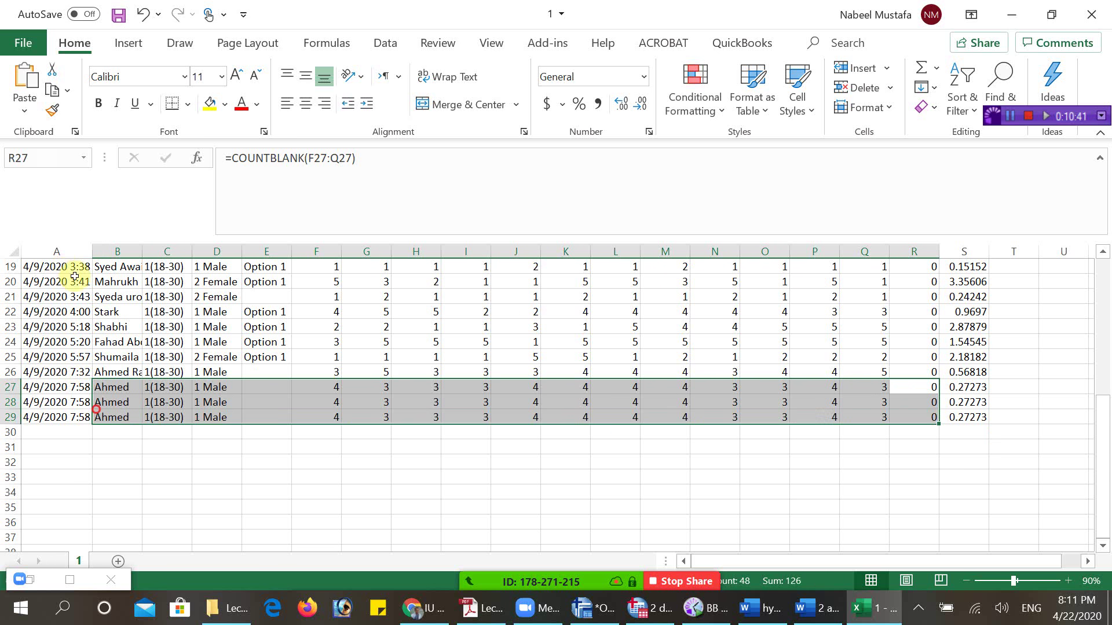
click(164, 447)
drag(10, 401, 6, 415)
right_click(140, 413)
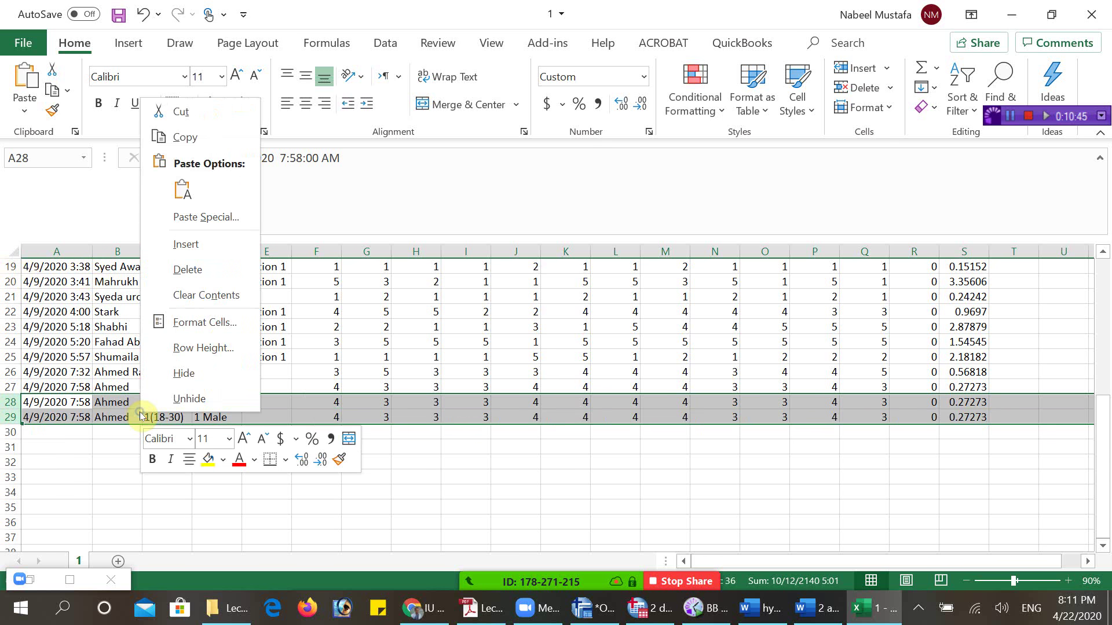
click(215, 282)
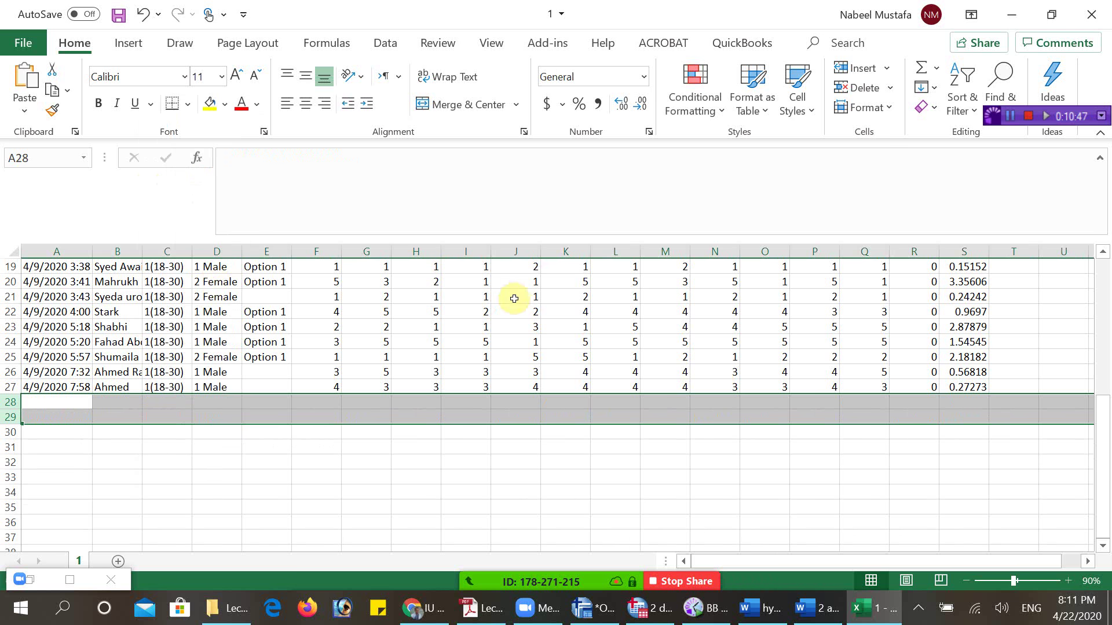
- Check the answers kept in row 27 and auto-fit the Name column to show the full names
click(791, 465)
drag(325, 382, 920, 386)
scroll(672, 226, up, 4)
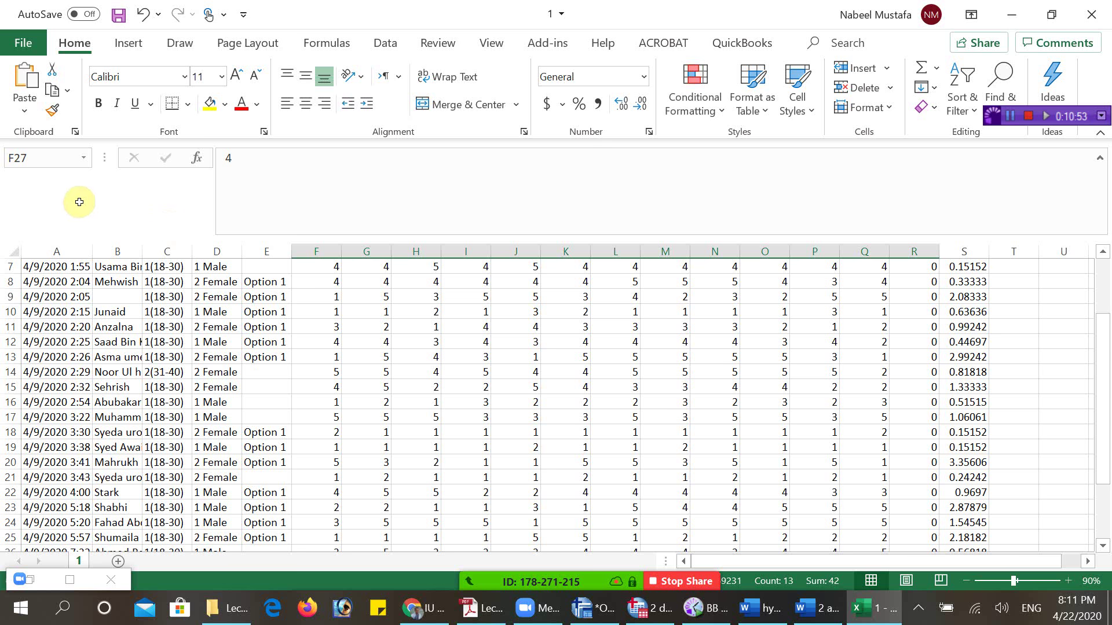
scroll(79, 201, up, 2)
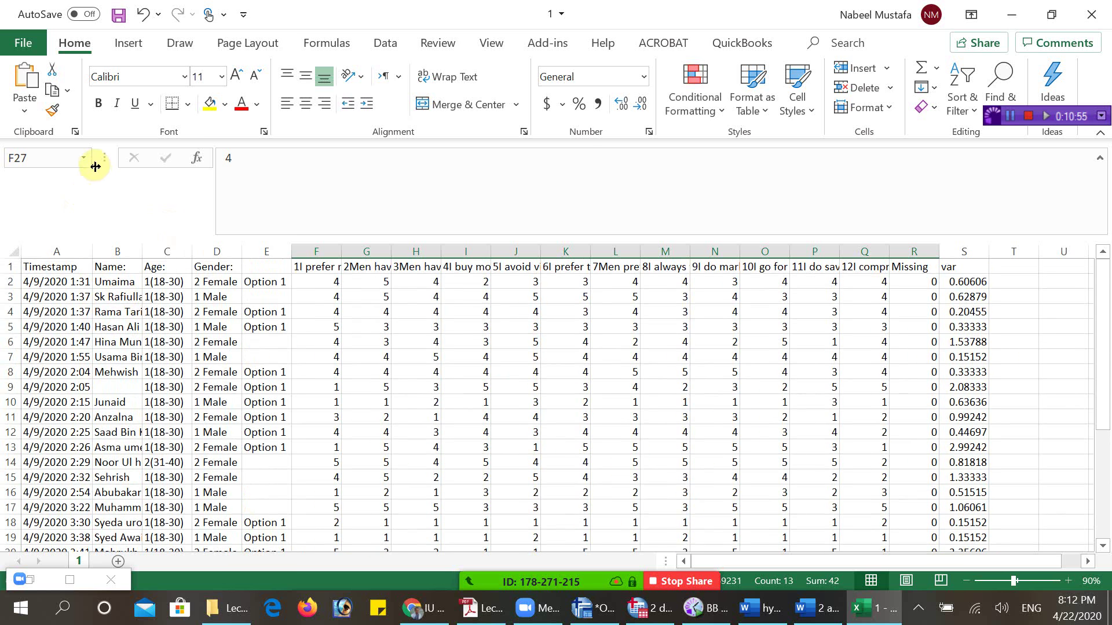
double_click(141, 251)
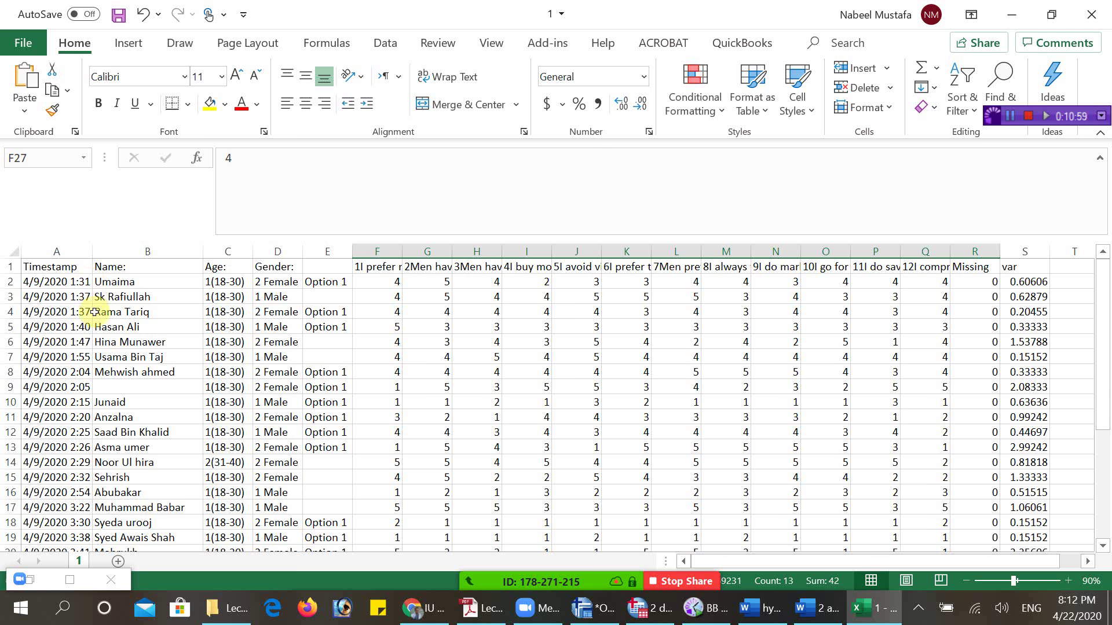
- Compare the two responses under the same name in rows 18 and 21, and delete the repeated one in row 21
scroll(94, 313, down, 3)
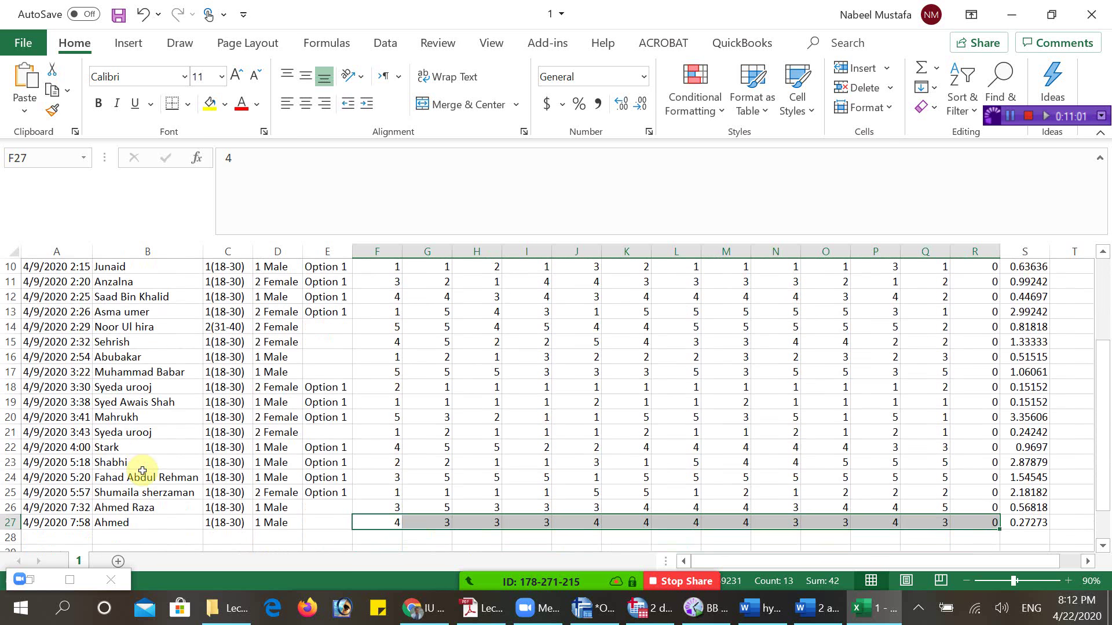
click(134, 462)
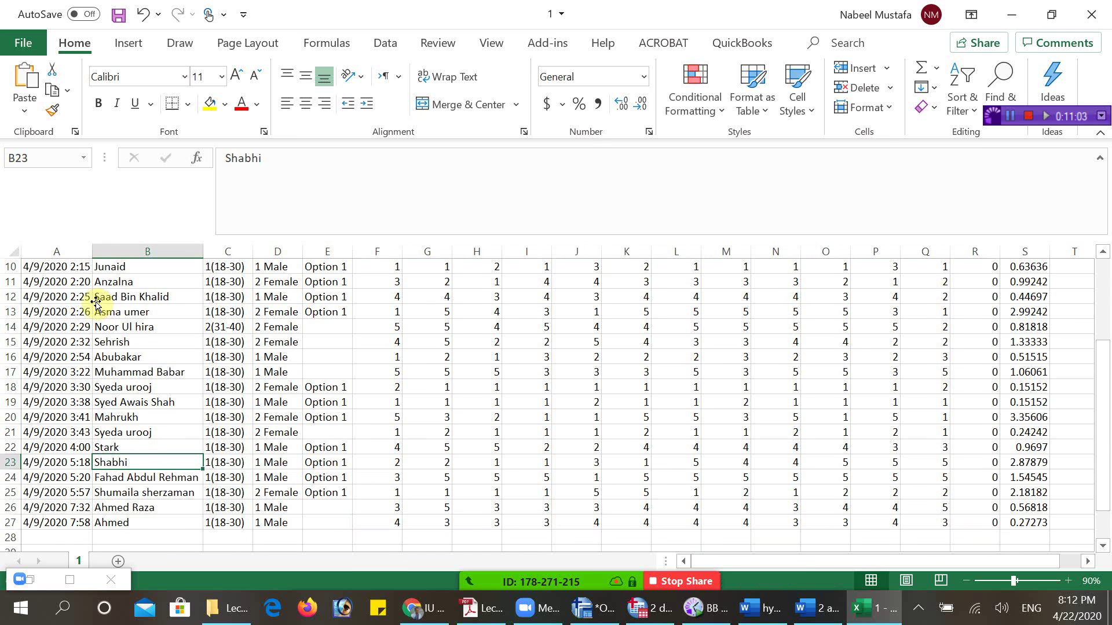
key(Up)
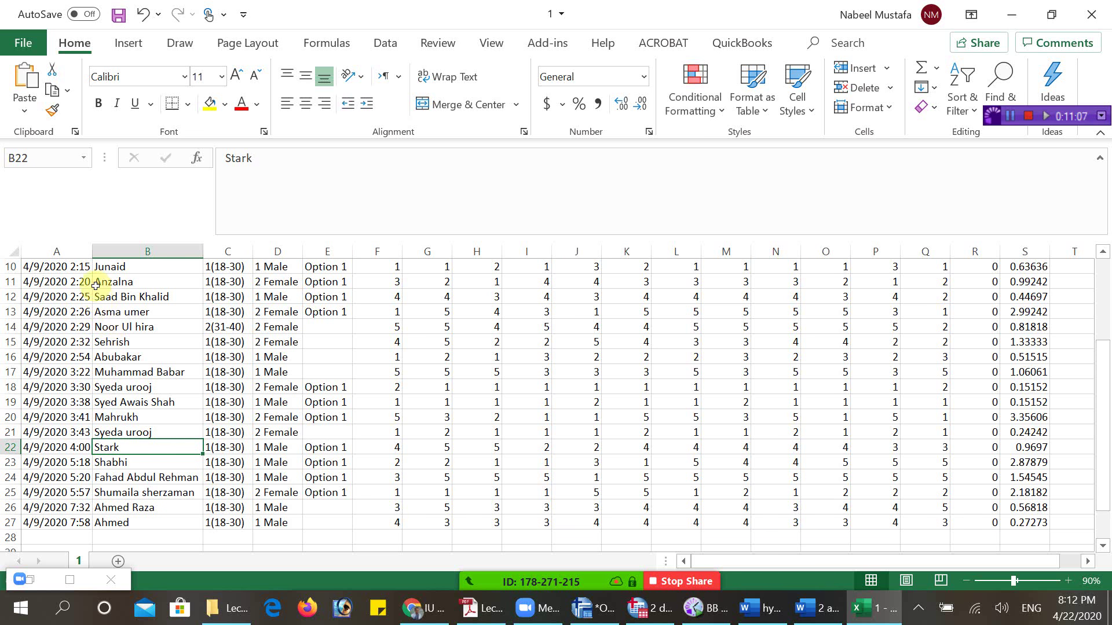
click(139, 387)
click(138, 431)
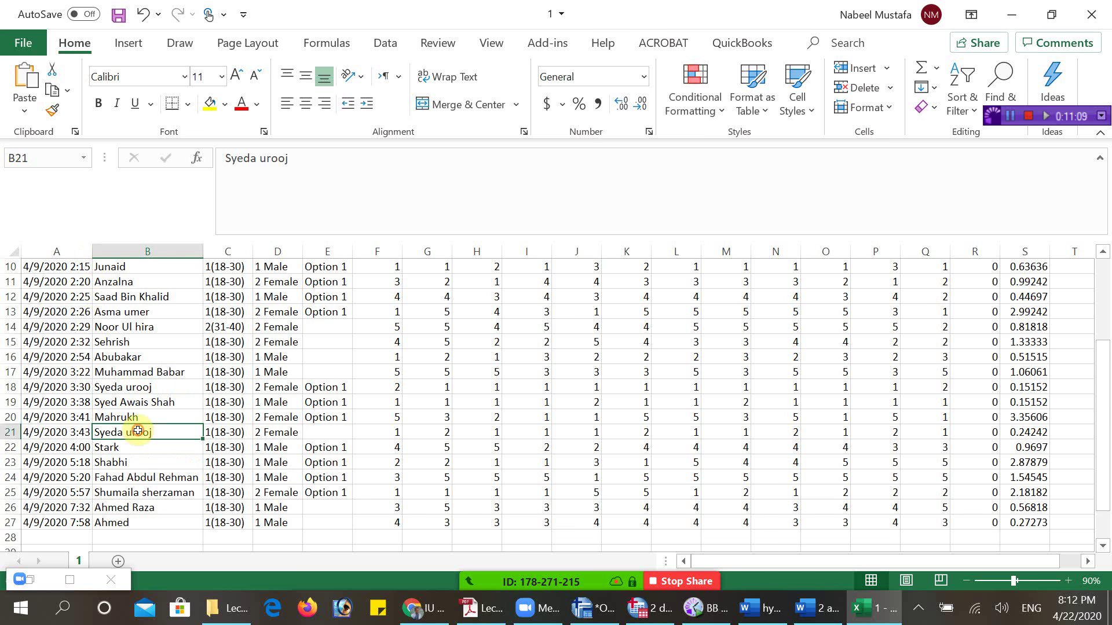
click(103, 387)
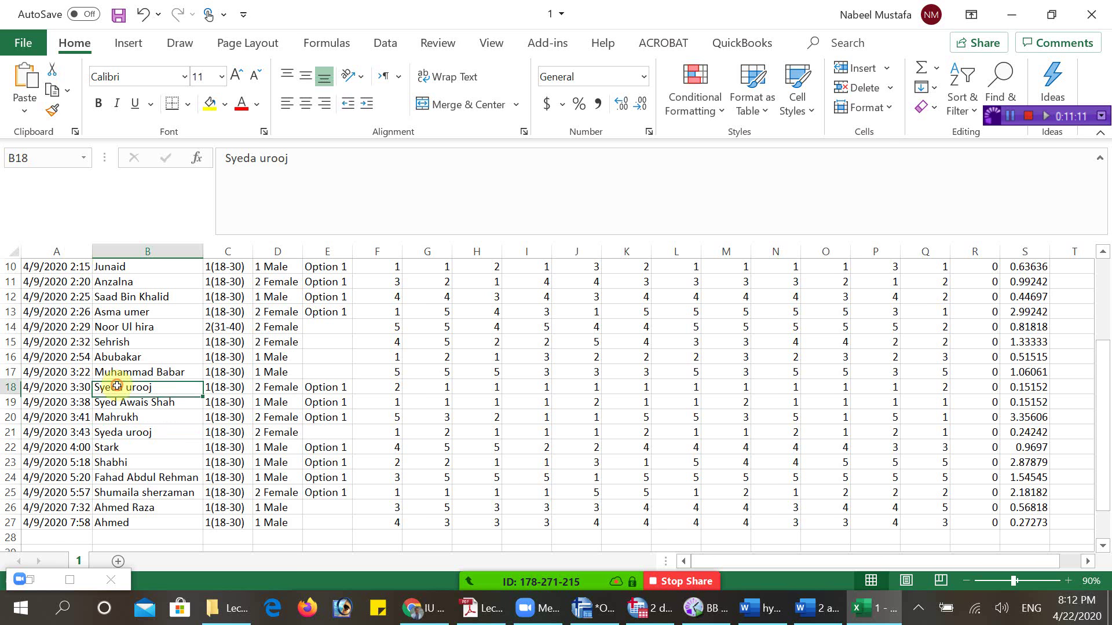
click(15, 387)
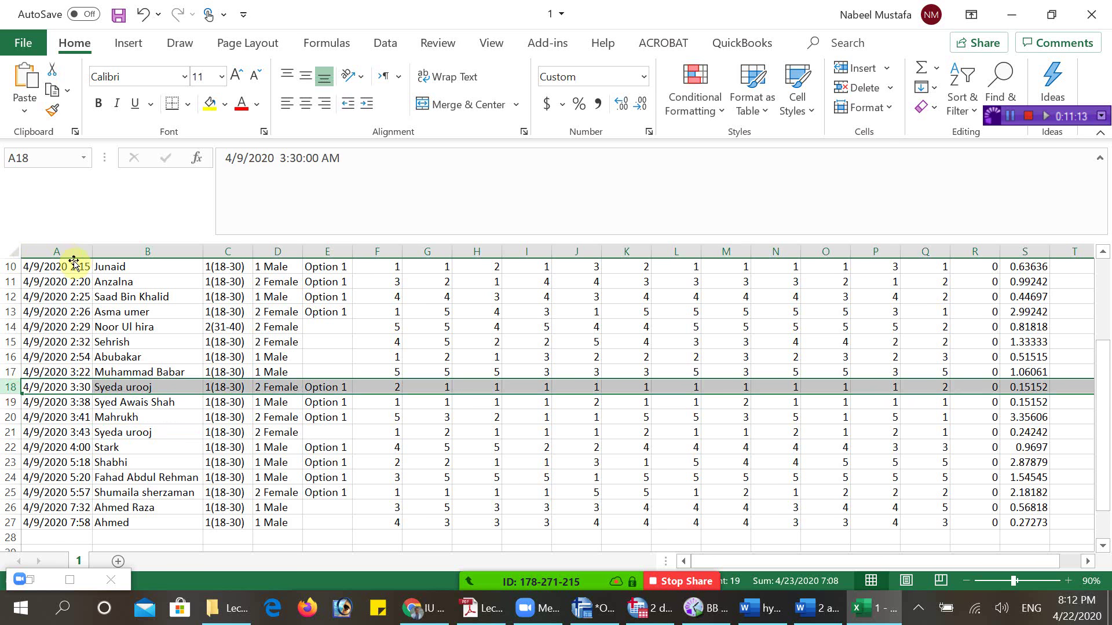
click(9, 432)
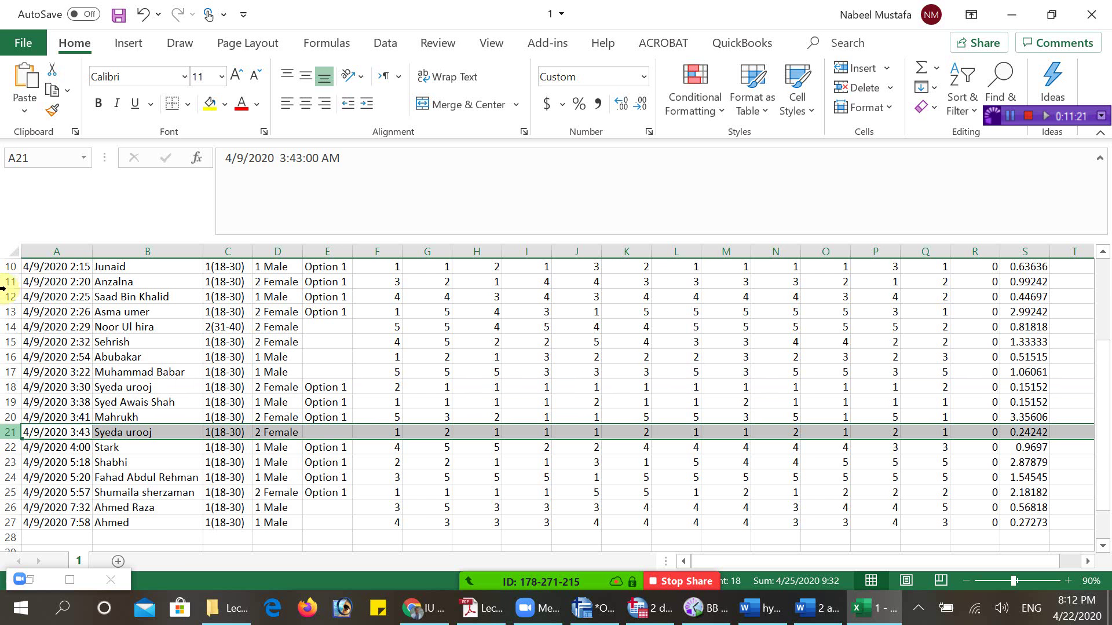
right_click(9, 434)
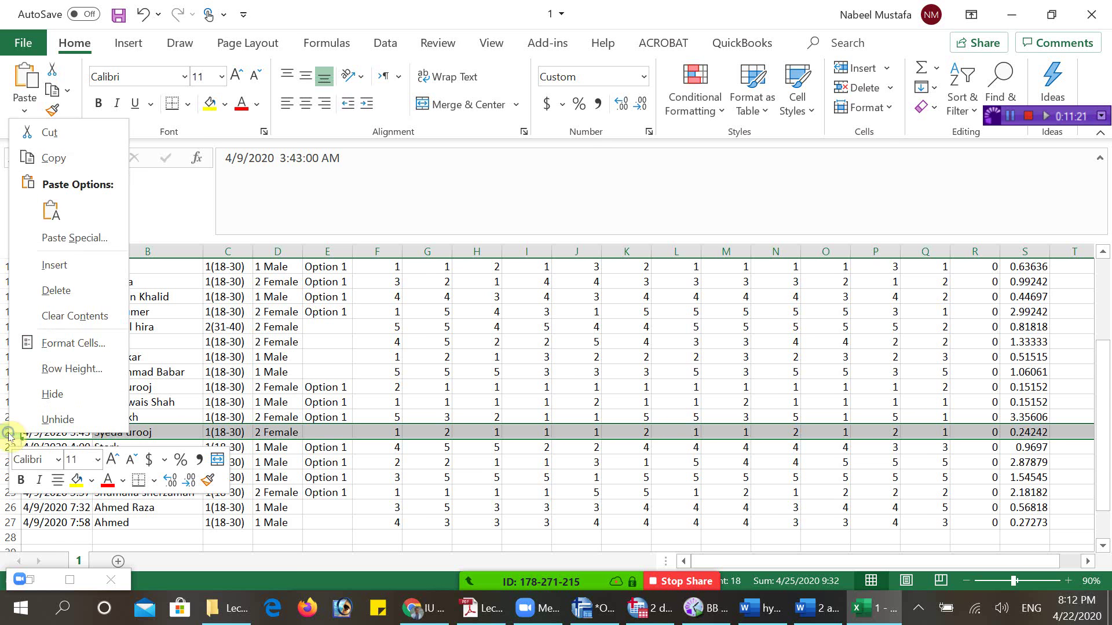
click(69, 292)
click(139, 376)
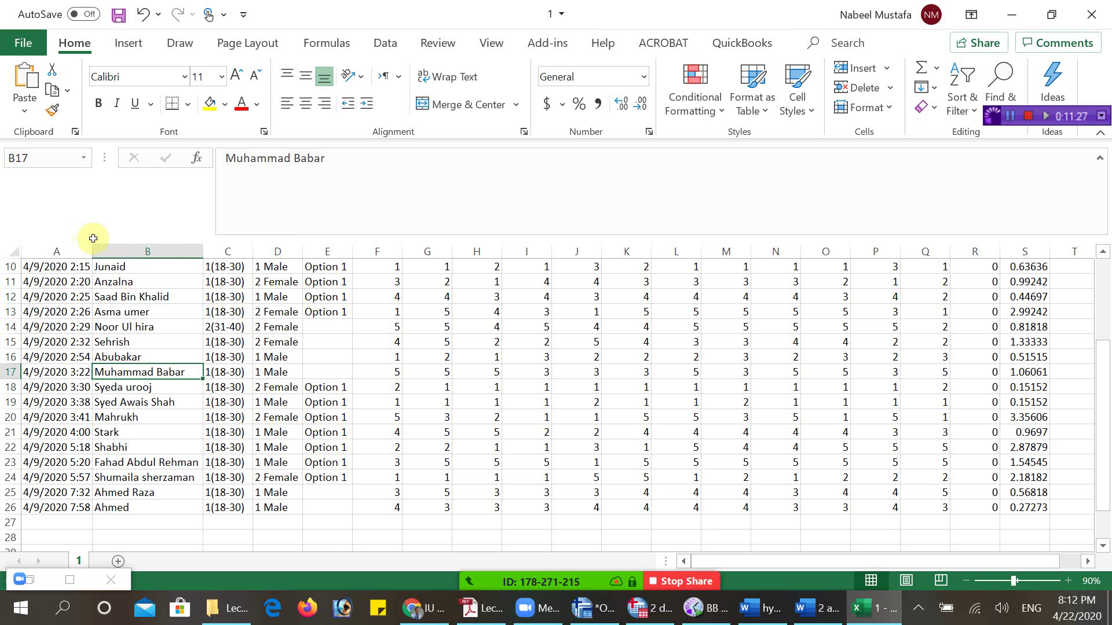
- Examine the names in the remaining rows for further duplicate responses
scroll(93, 238, up, 2)
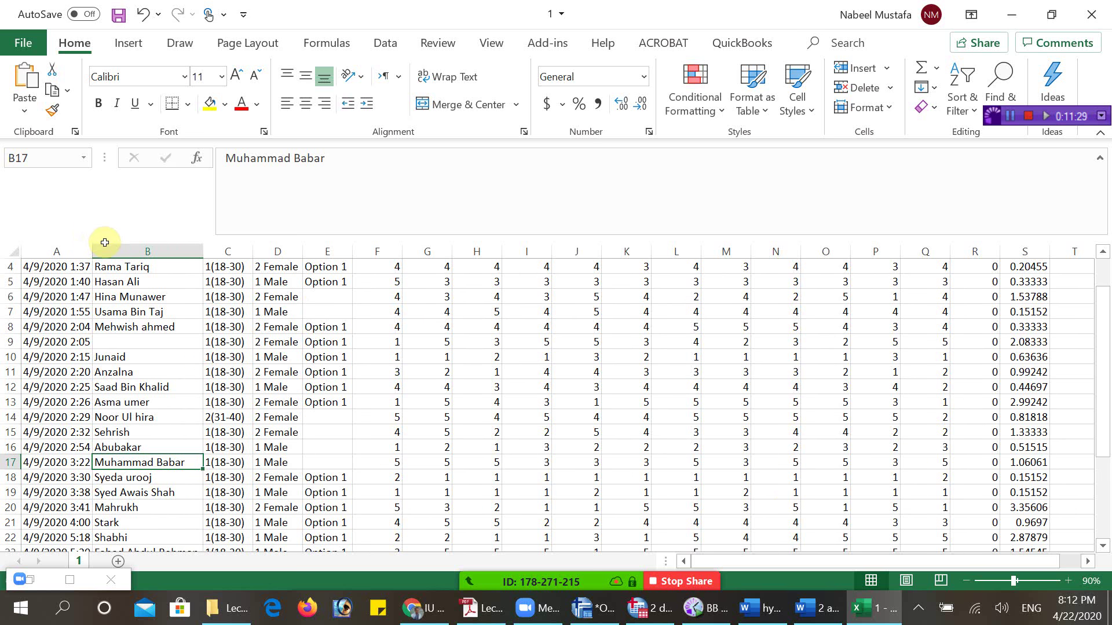
scroll(105, 243, up, 1)
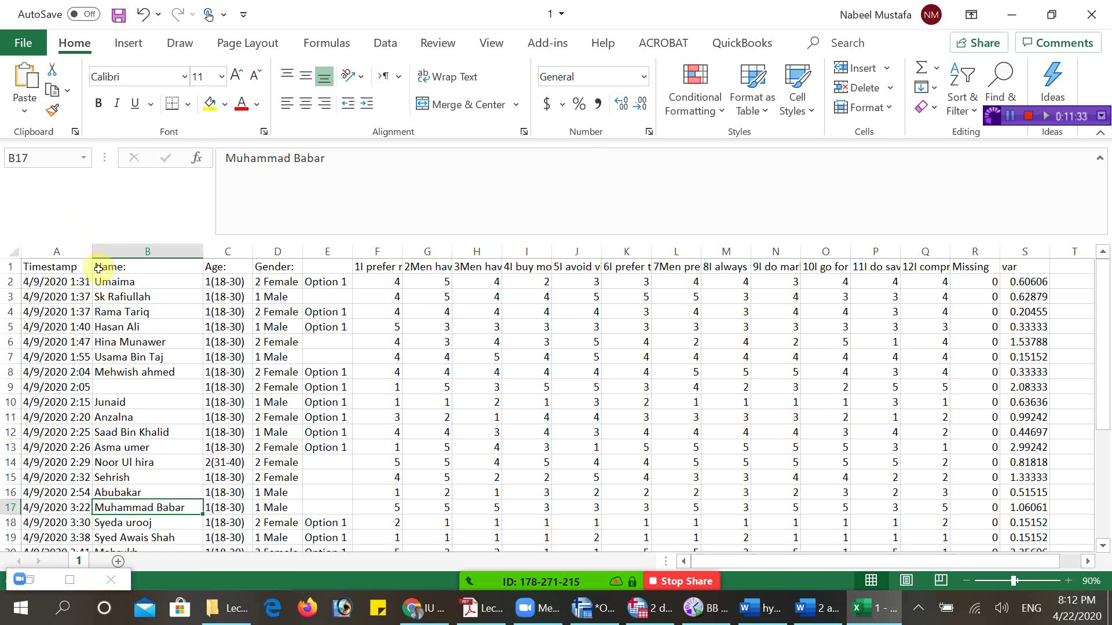
click(144, 416)
scroll(157, 463, down, 1)
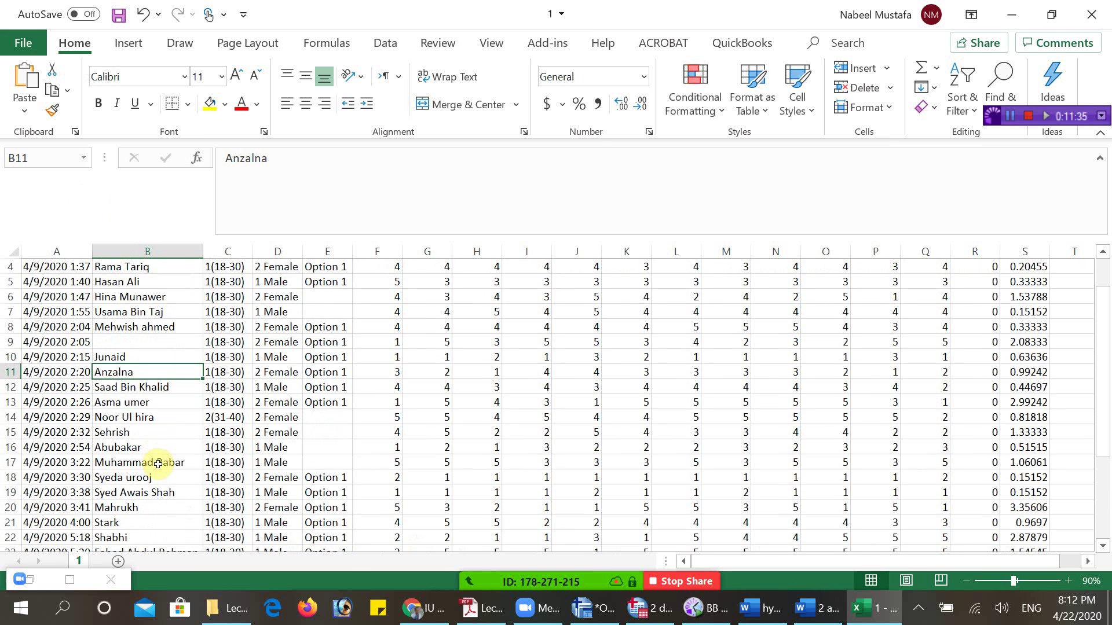
scroll(158, 458, down, 2)
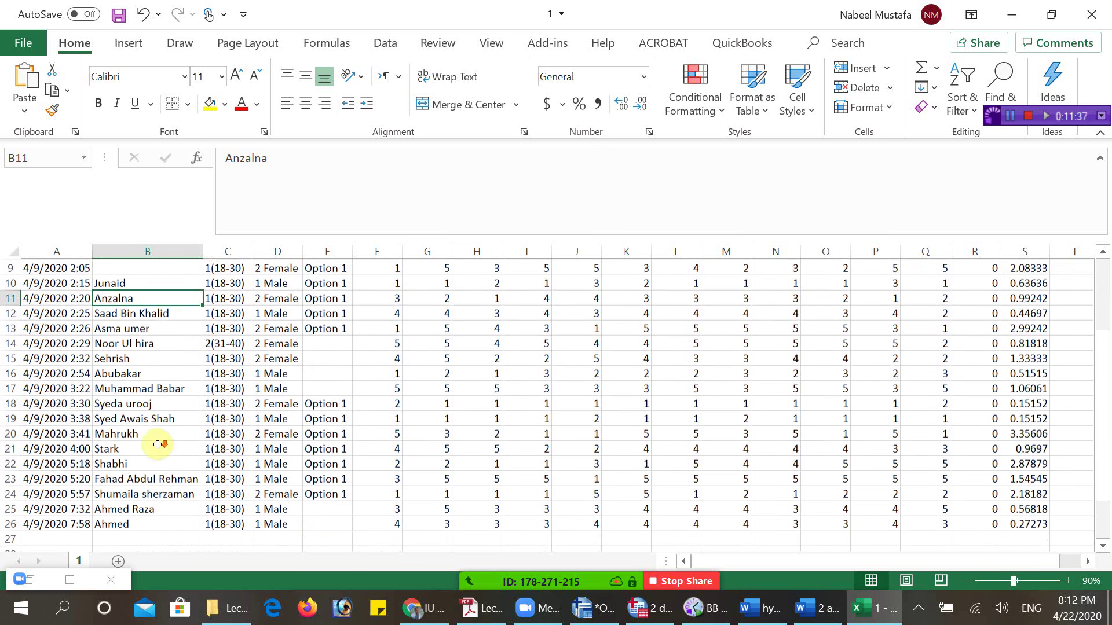
scroll(157, 444, down, 1)
scroll(157, 447, up, 4)
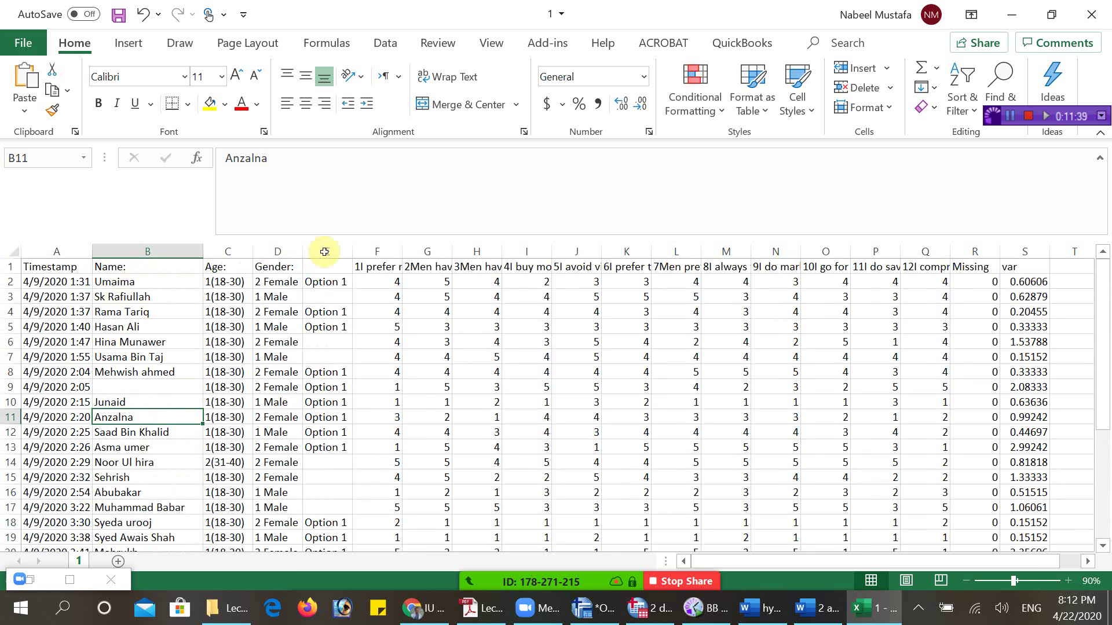
click(791, 327)
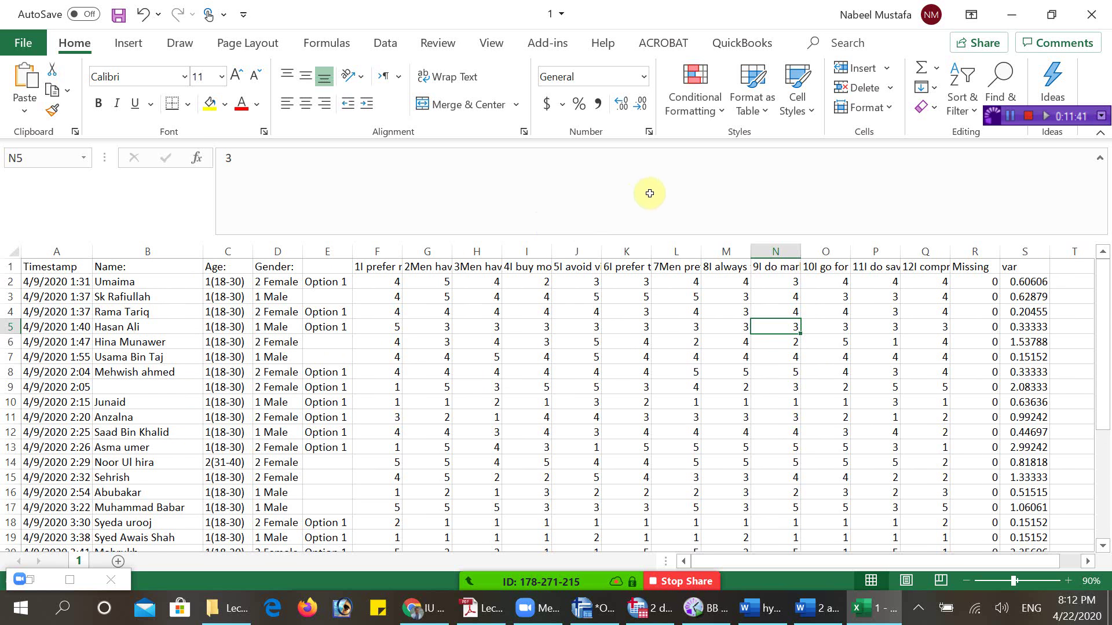
- Switch from the Excel survey sheet to the SPSS Data Editor and select the Genderbased variable in the variable list
click(629, 311)
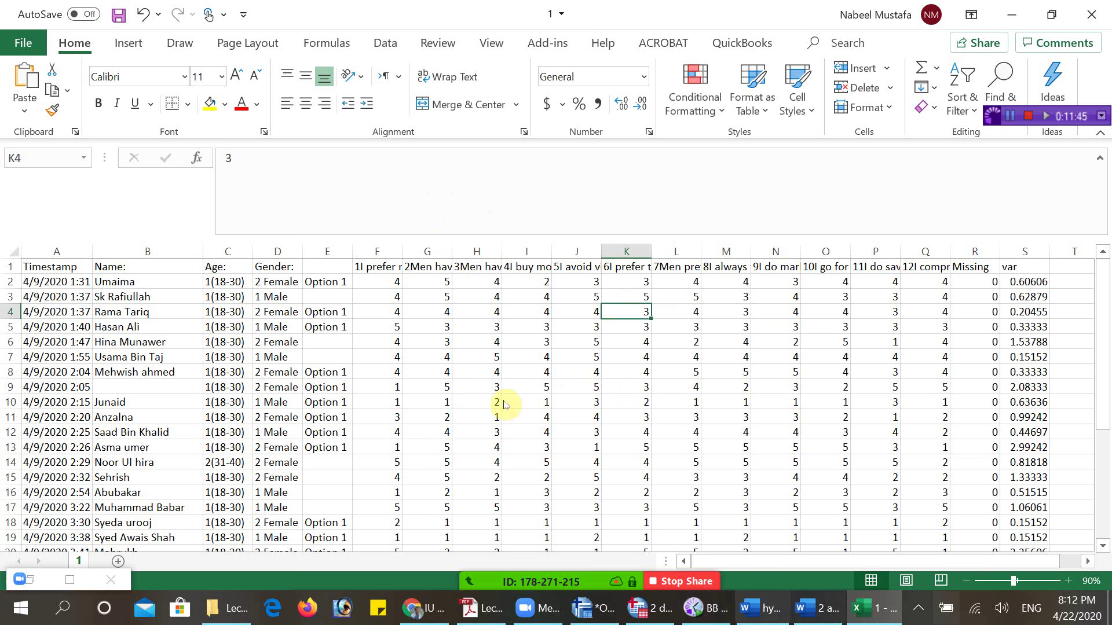
key(alt+Tab)
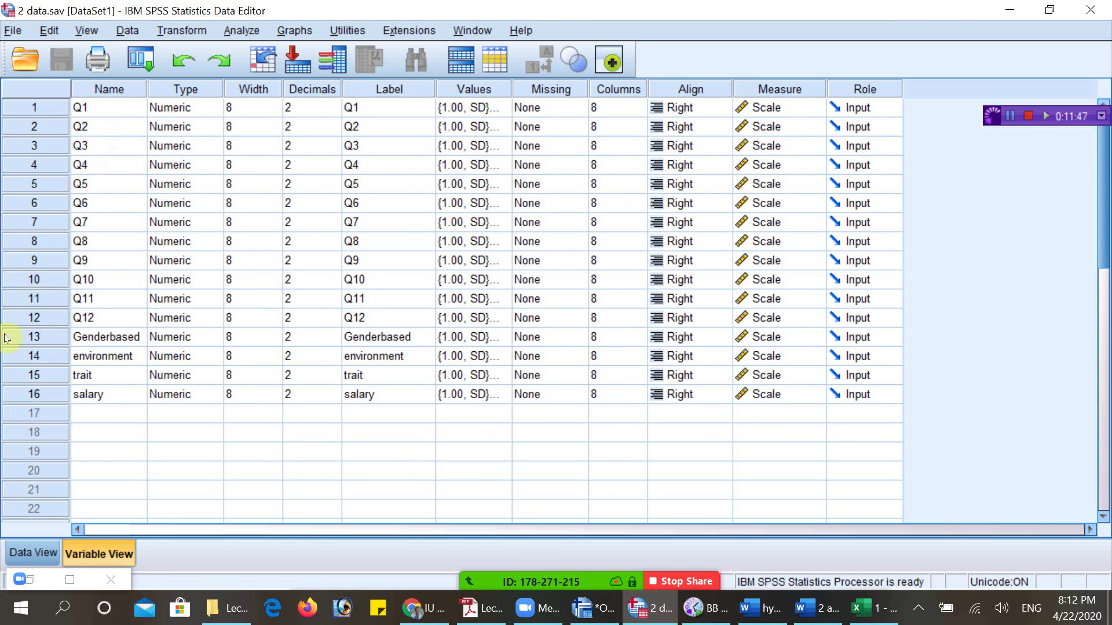
key(ctrl+t)
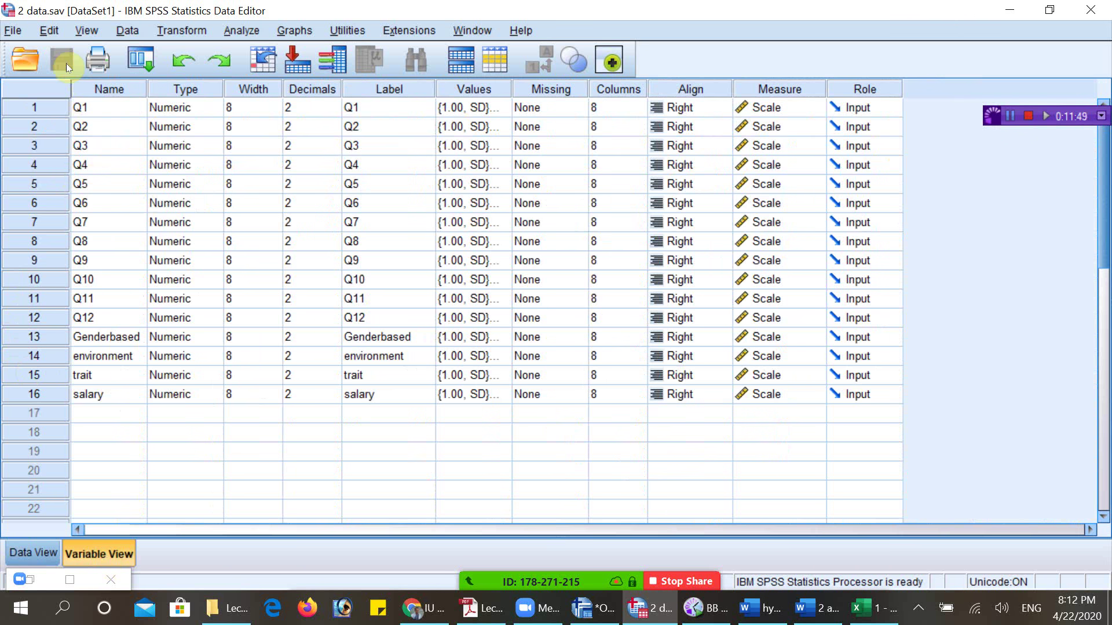
click(99, 110)
click(99, 337)
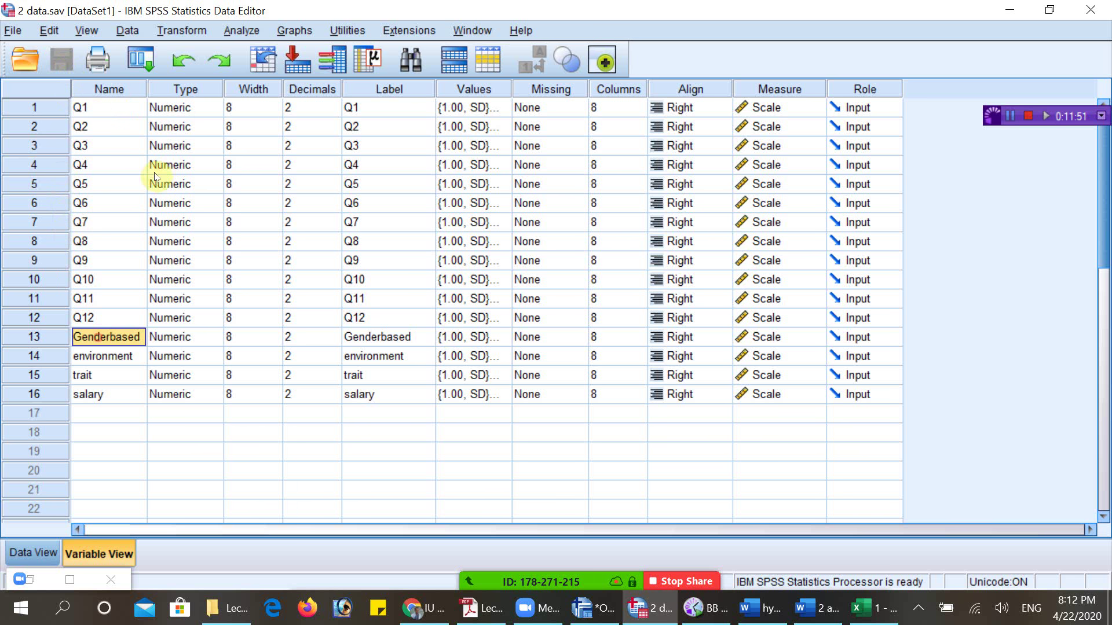
- Create a histogram of the Genderbased variable with the normal curve displayed
click(294, 31)
mouse_move(365, 141)
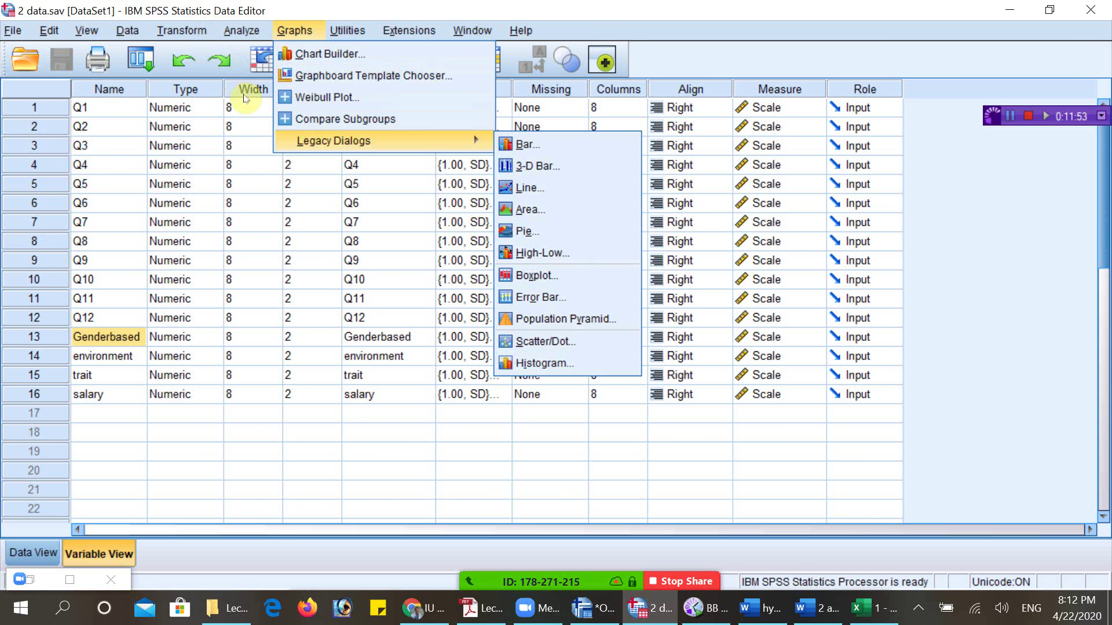
click(545, 363)
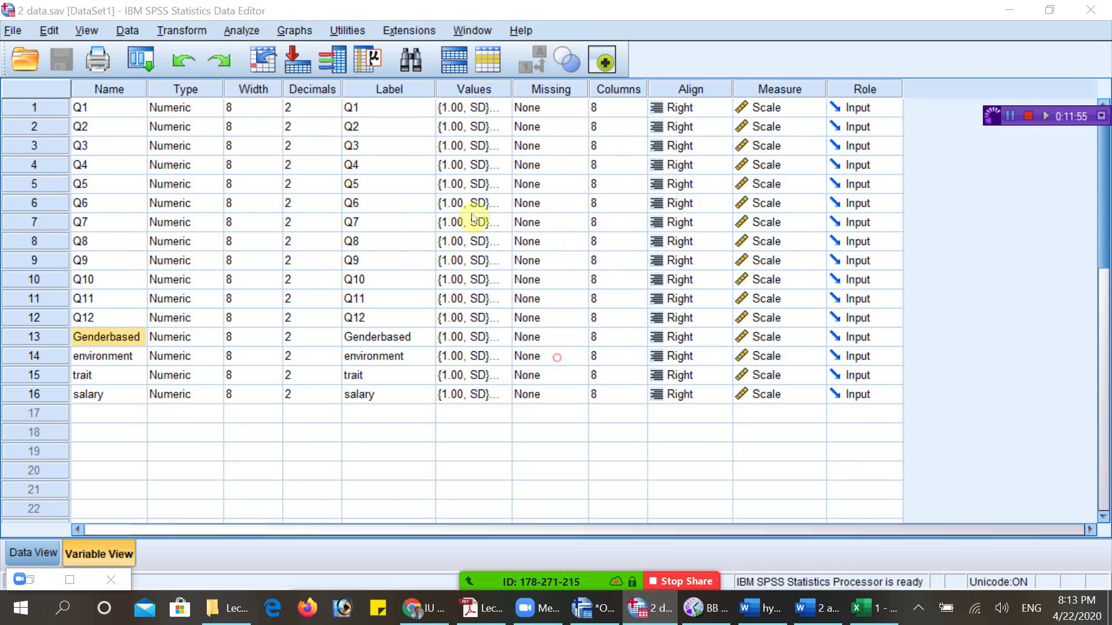
double_click(418, 340)
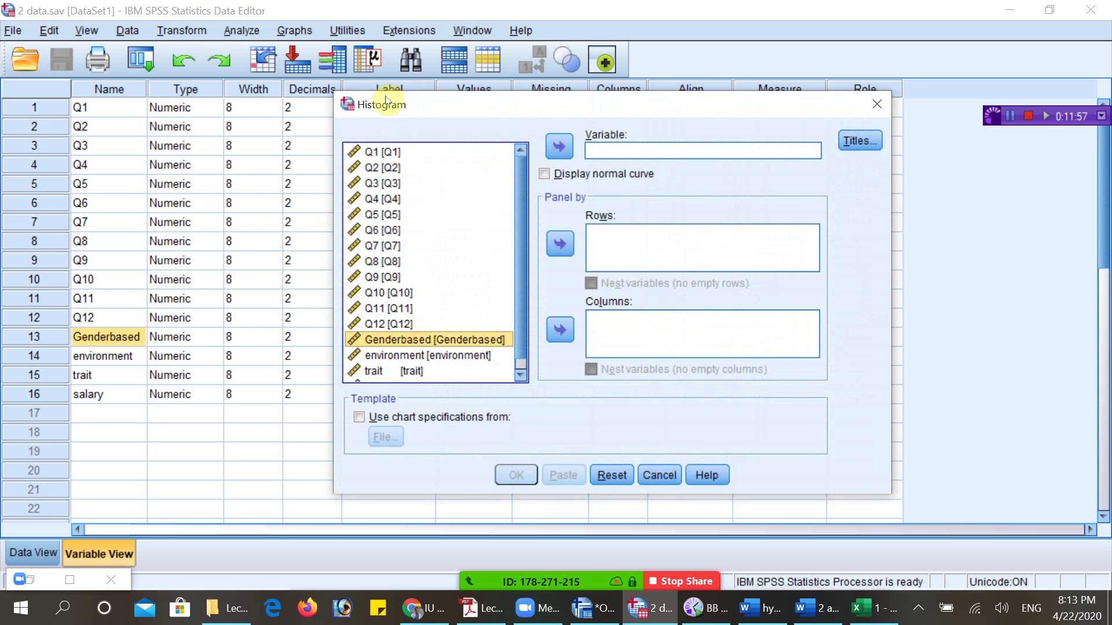
key(alt+d)
key(Return)
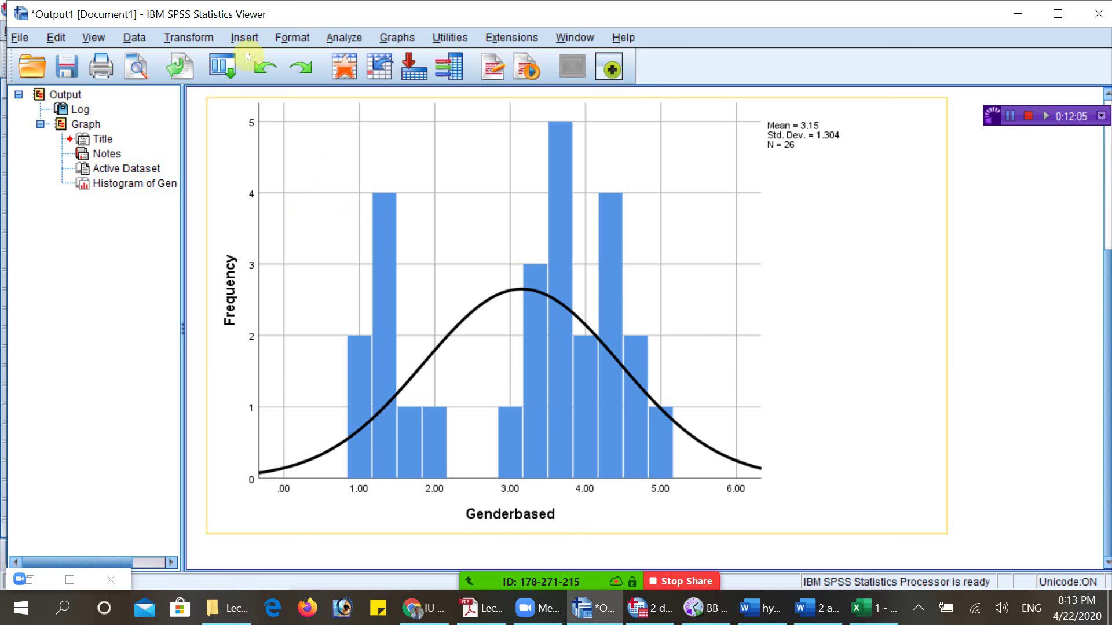
- Create a second histogram with normal curve, replacing Genderbased with the environment variable
click(343, 38)
key(Escape)
key(alt+g)
key(Down)
key(Down)
key(Down)
key(Down)
key(Down)
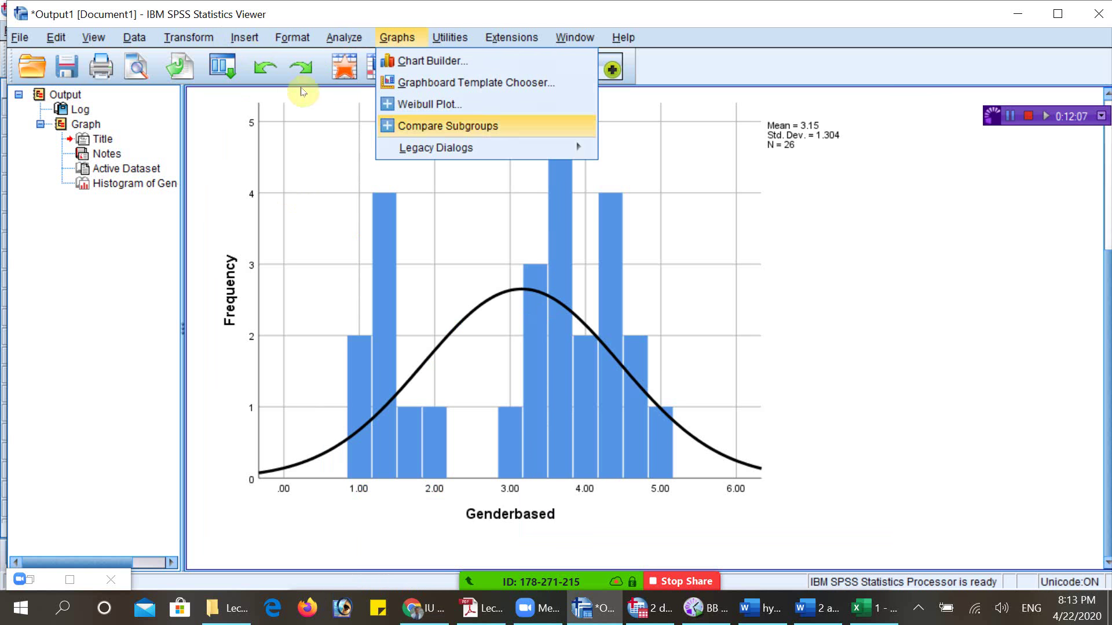
key(Right)
key(Down)
key(Down)
key(Down)
key(Down)
key(Down)
key(Down)
key(Down)
key(Down)
key(Down)
key(Down)
key(Return)
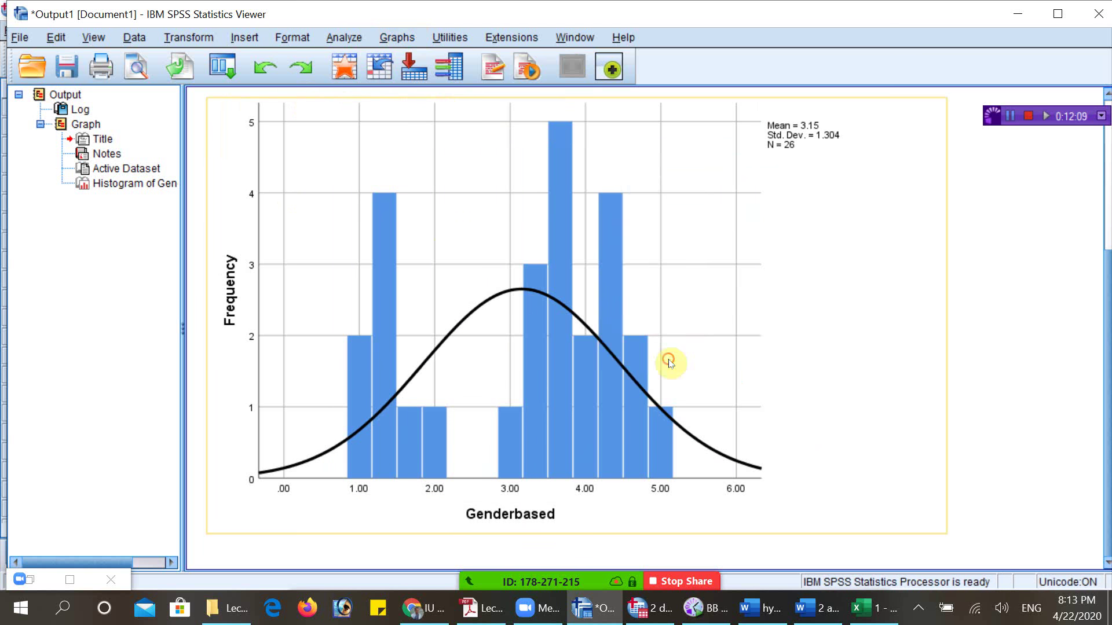
key(Tab)
key(Tab)
key(shift+Tab)
key(space)
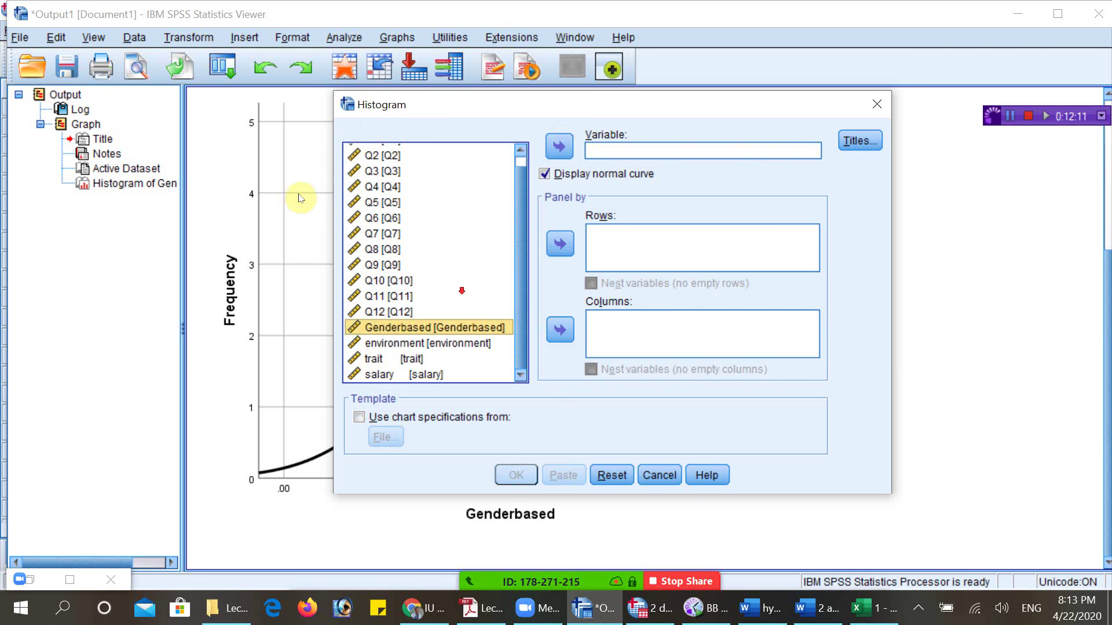
key(Down)
key(Tab)
key(space)
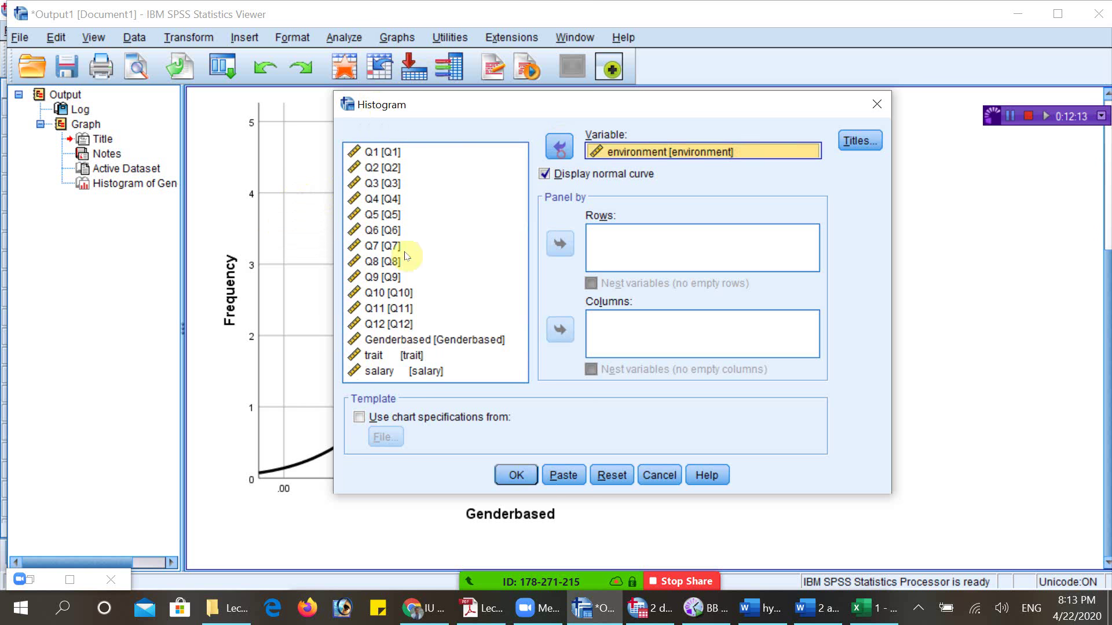
key(Return)
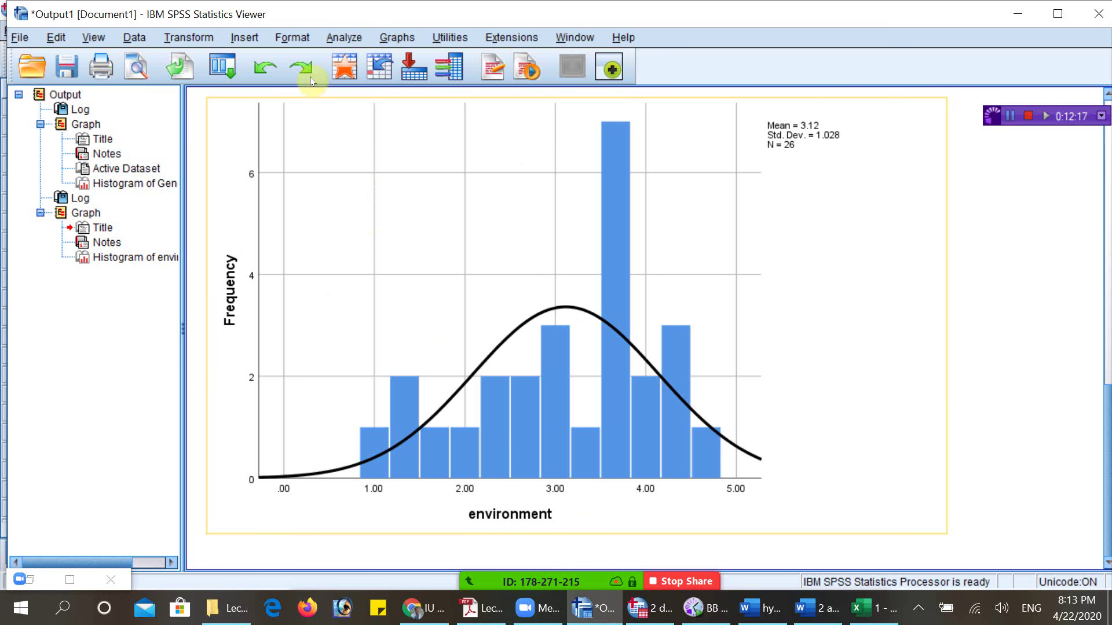
- Create a histogram with normal curve for the trait variable in place of environment
click(397, 37)
key(Up)
key(Right)
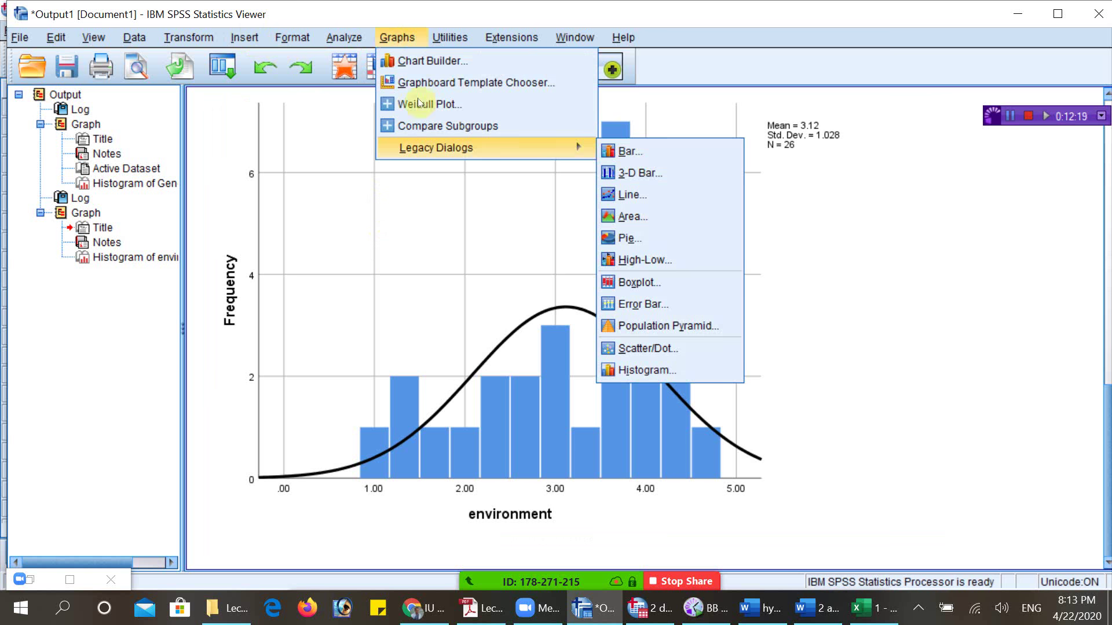
key(Down)
key(Up)
key(Up)
key(Up)
key(Down)
key(Return)
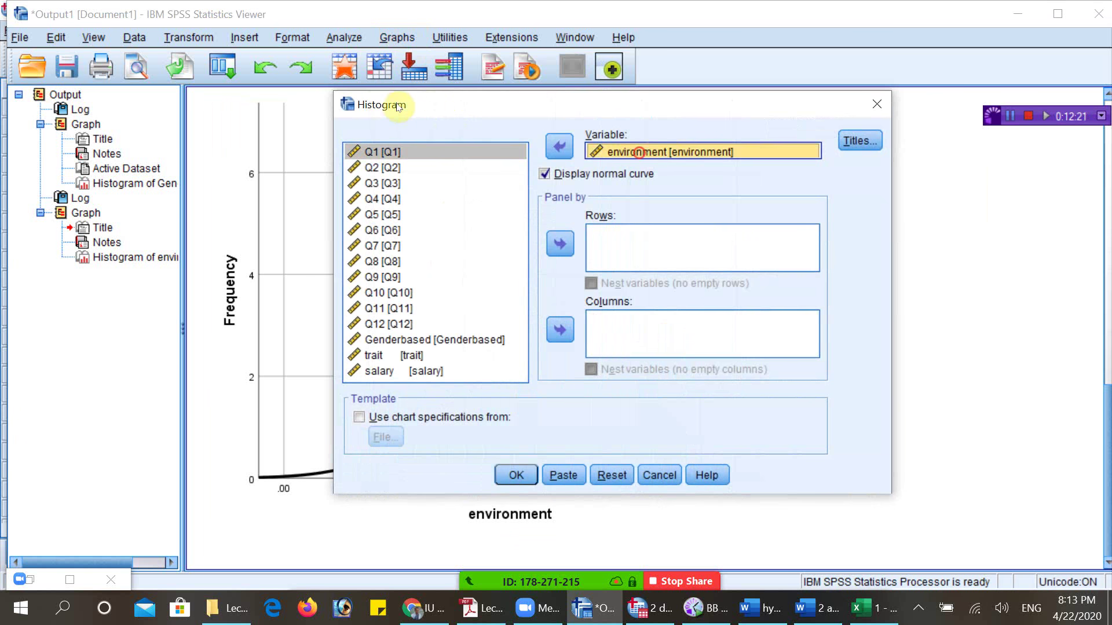
key(space)
key(Down)
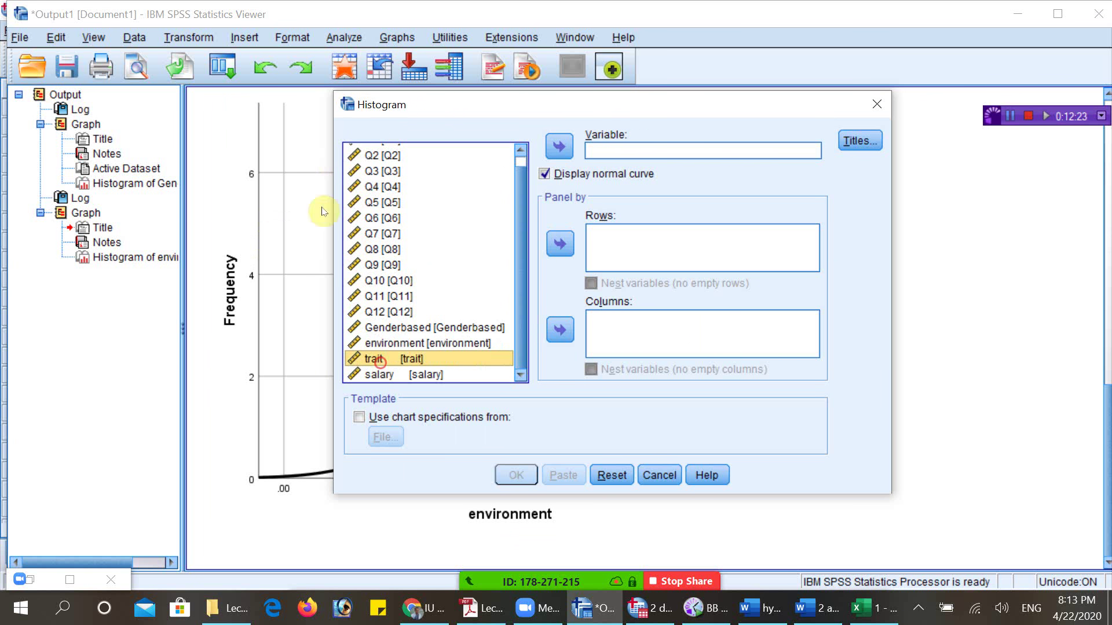
key(space)
key(Return)
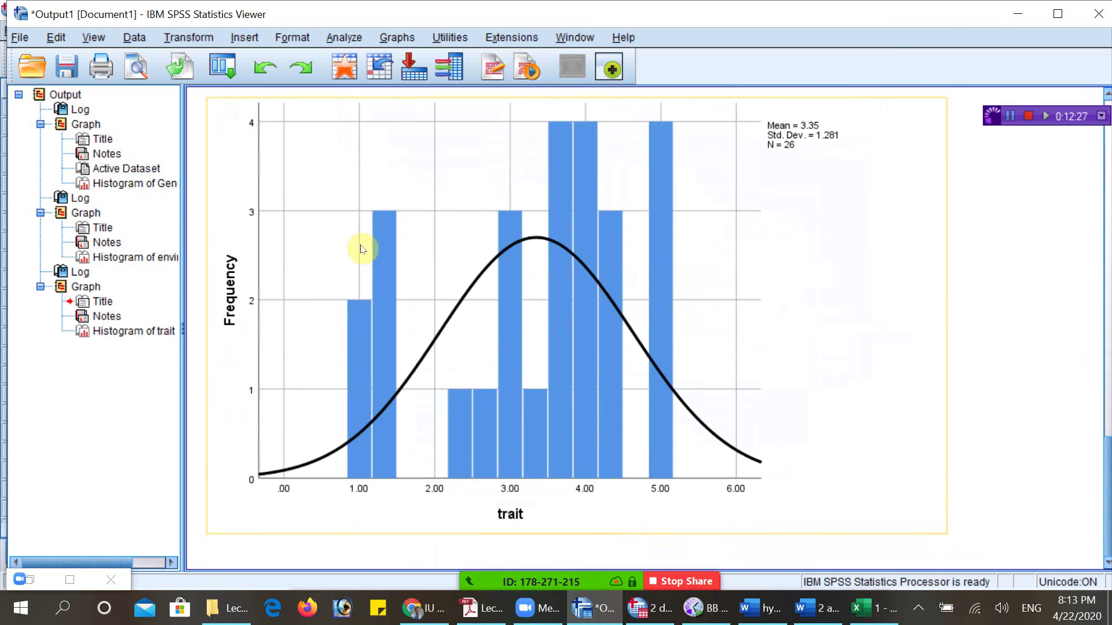
- Create a histogram with normal curve for the salary variable in place of trait
click(397, 37)
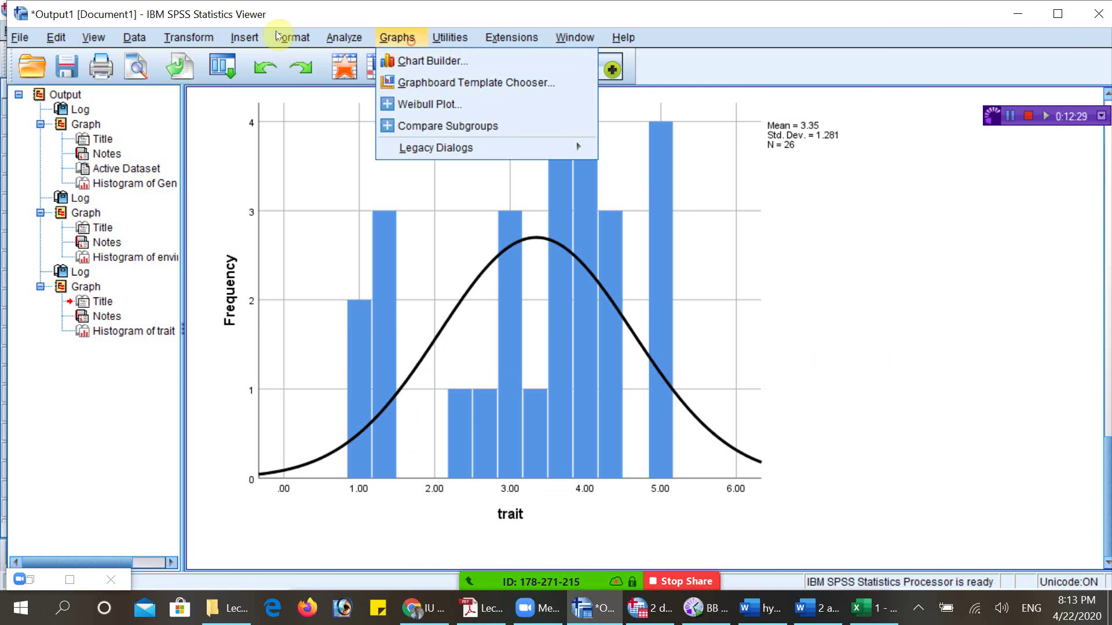
key(Right)
key(Down)
key(Down)
key(Down)
key(Down)
key(Down)
key(Down)
key(Down)
key(Down)
key(Down)
key(Down)
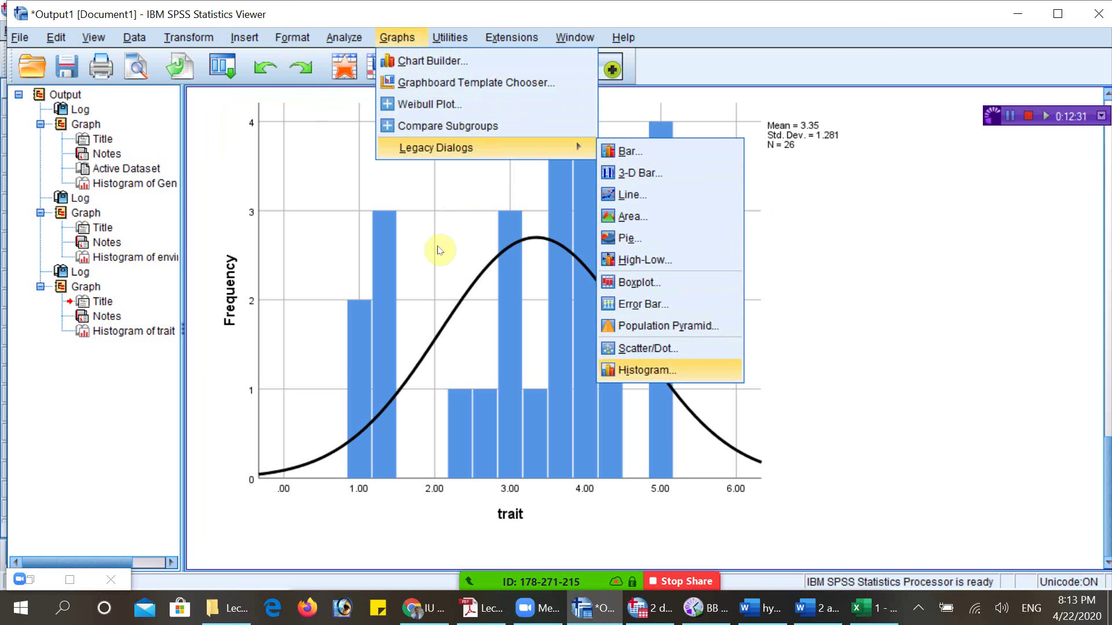
key(Return)
double_click(636, 152)
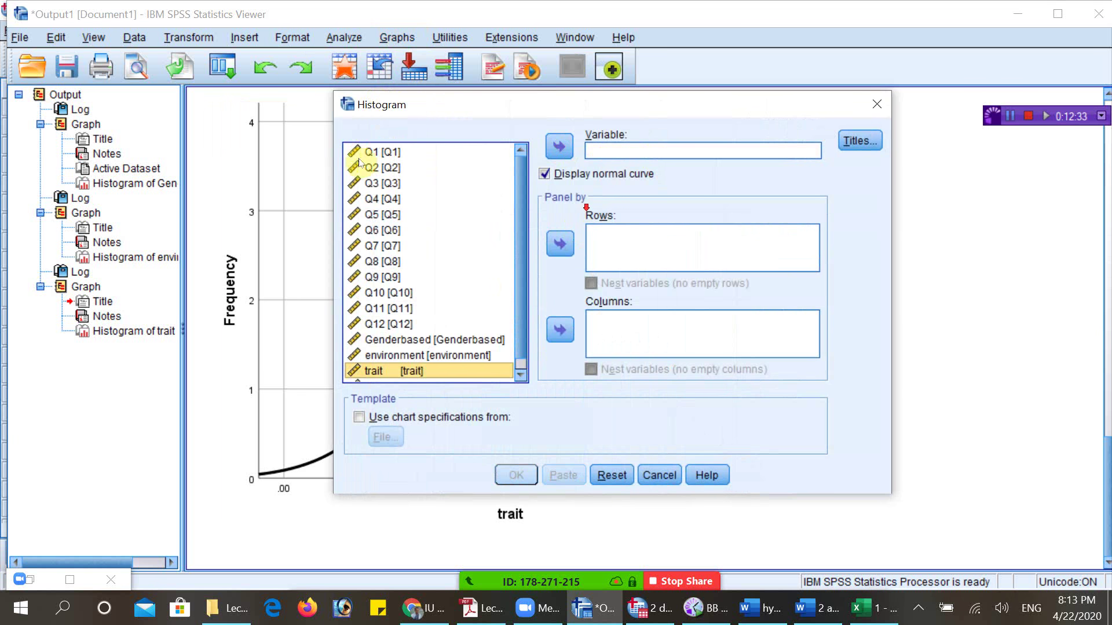
key(Down)
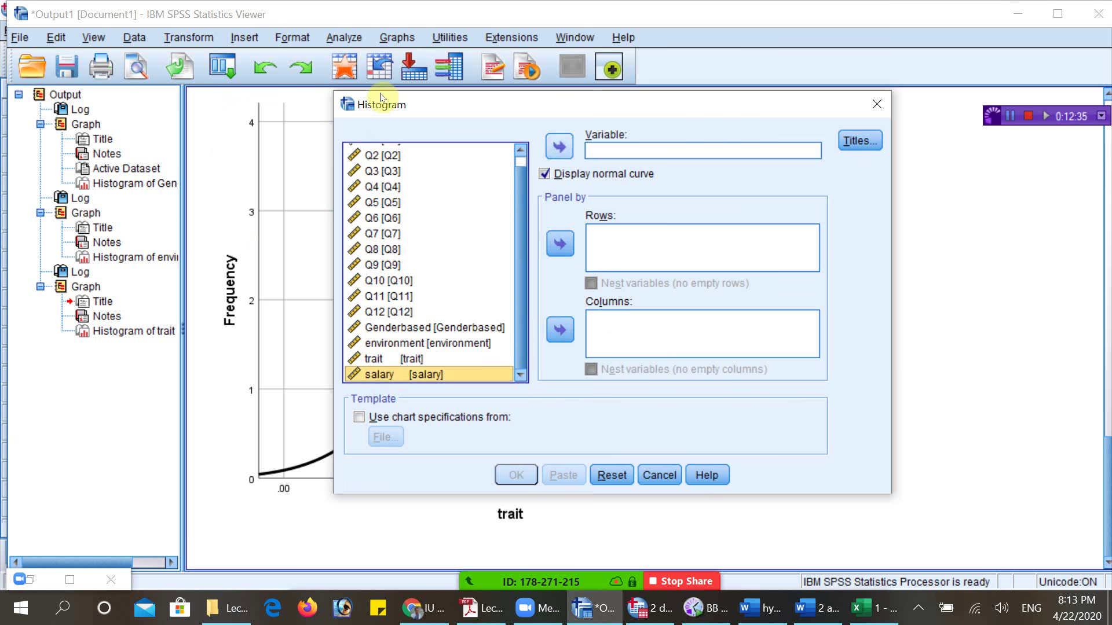
key(Return)
key(Return)
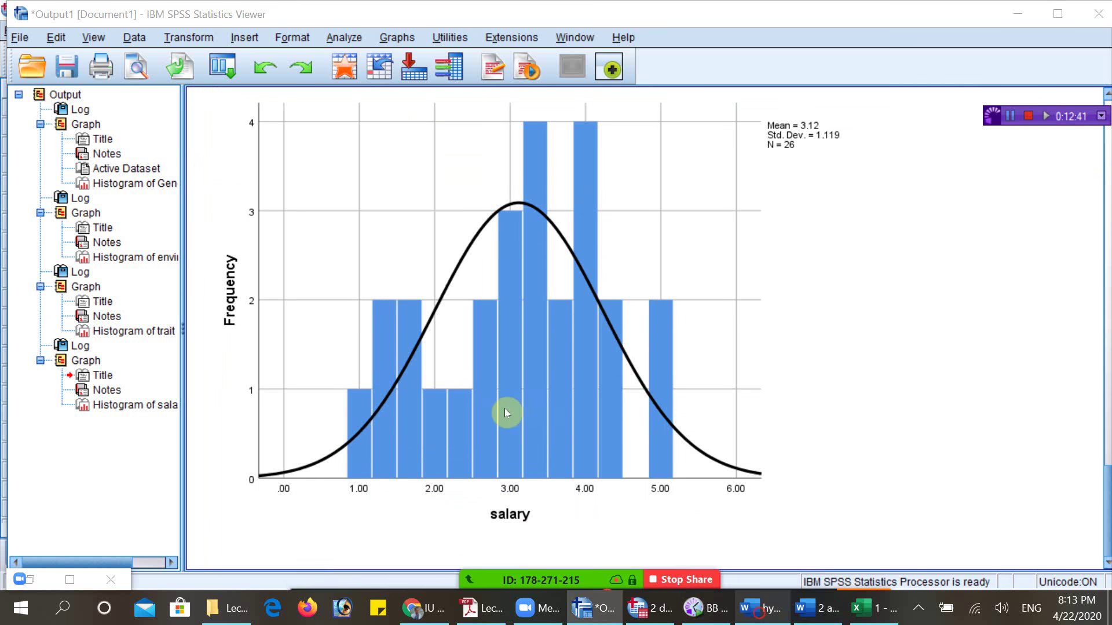
- Switch to the Word document "2 assign" and examine the histogram of the ln-transformed variable
key(alt+Tab)
key(alt+Tab)
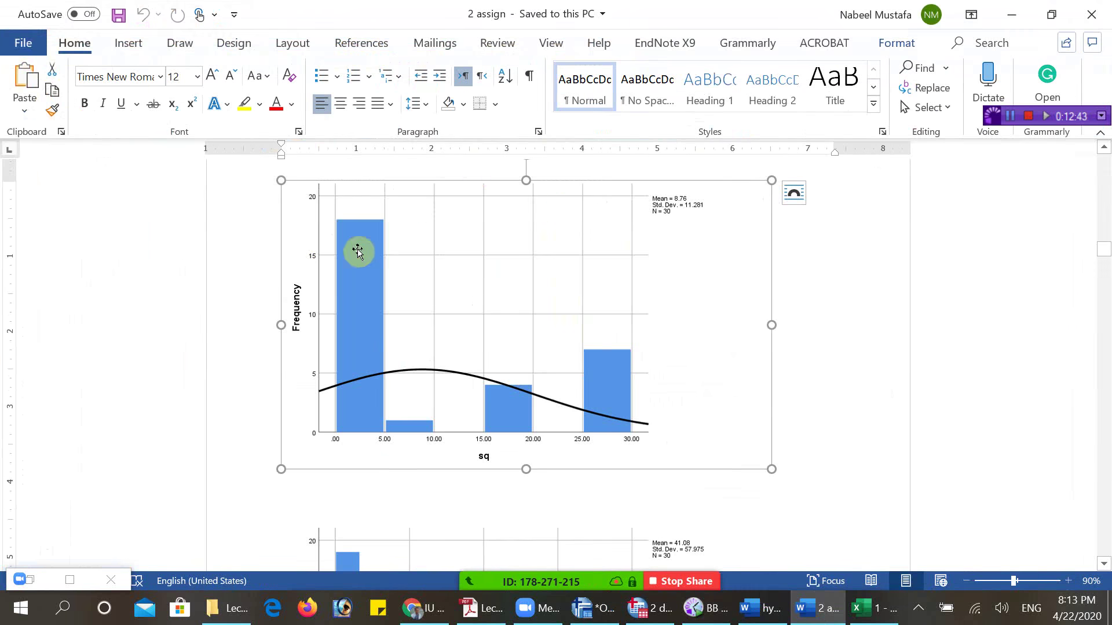
scroll(348, 237, up, 10)
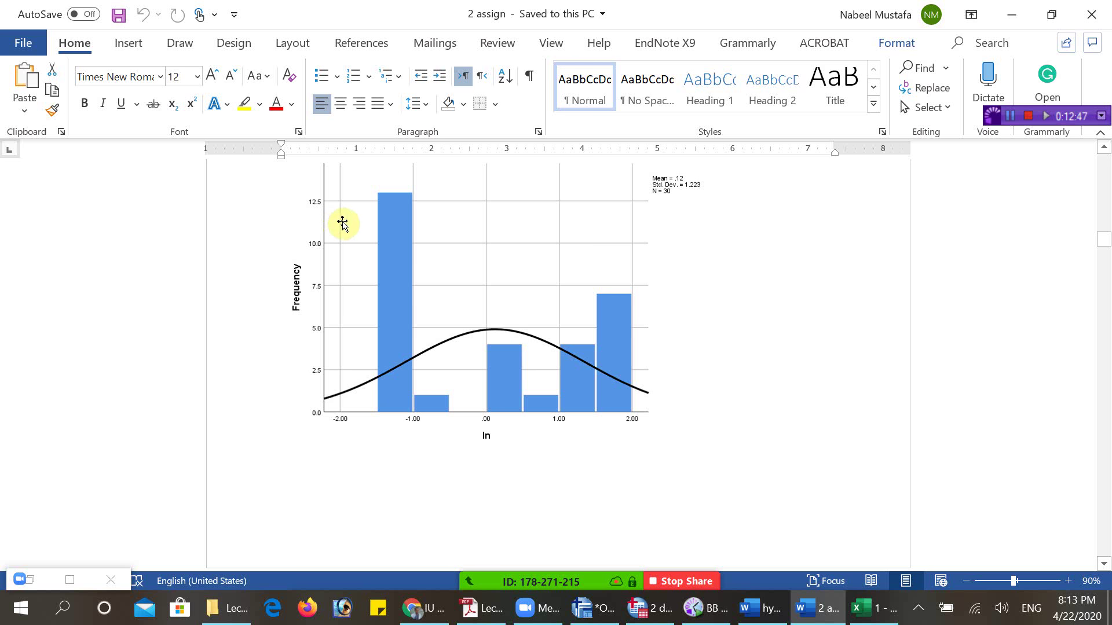
click(342, 224)
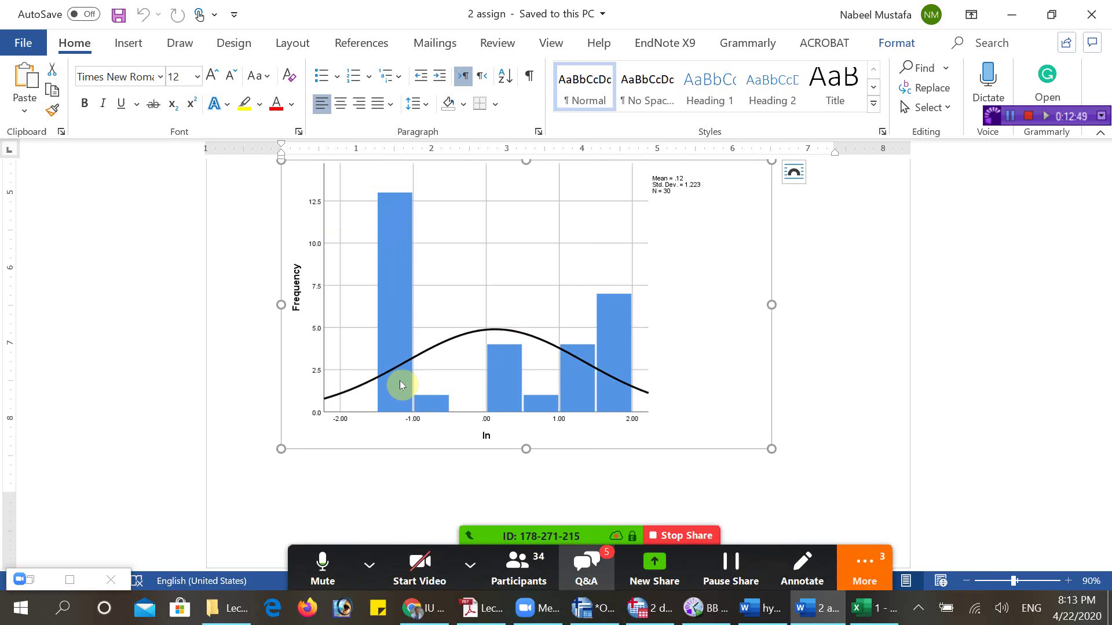
- Read the open audience questions in the Zoom Question and Answer window down to the newest entry, and minimize the window
click(586, 565)
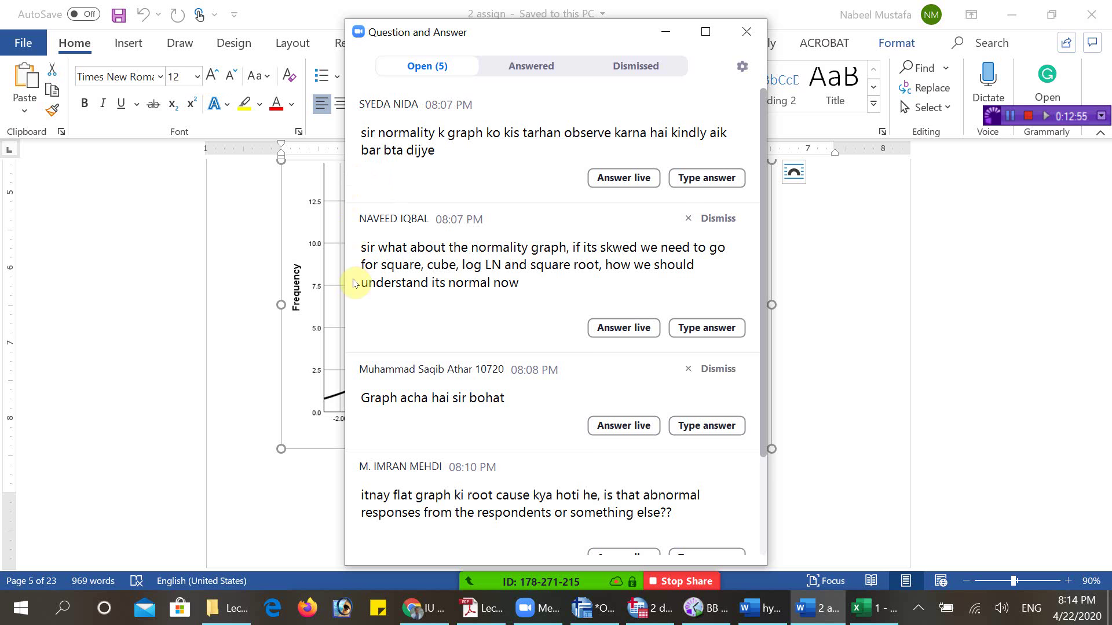
scroll(533, 412, down, 3)
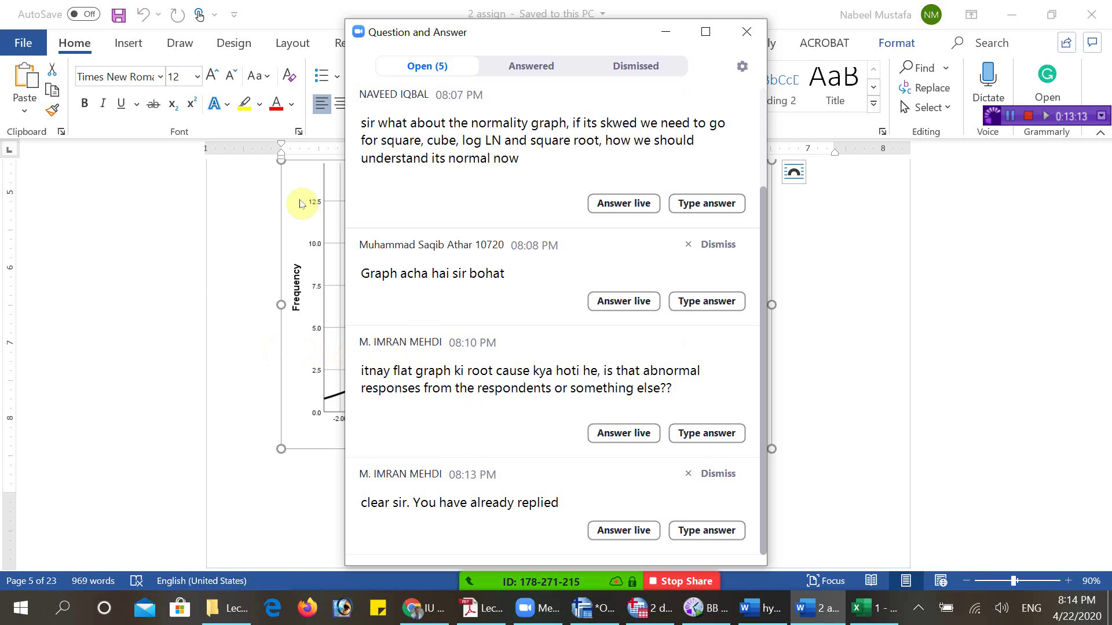
scroll(475, 298, up, 3)
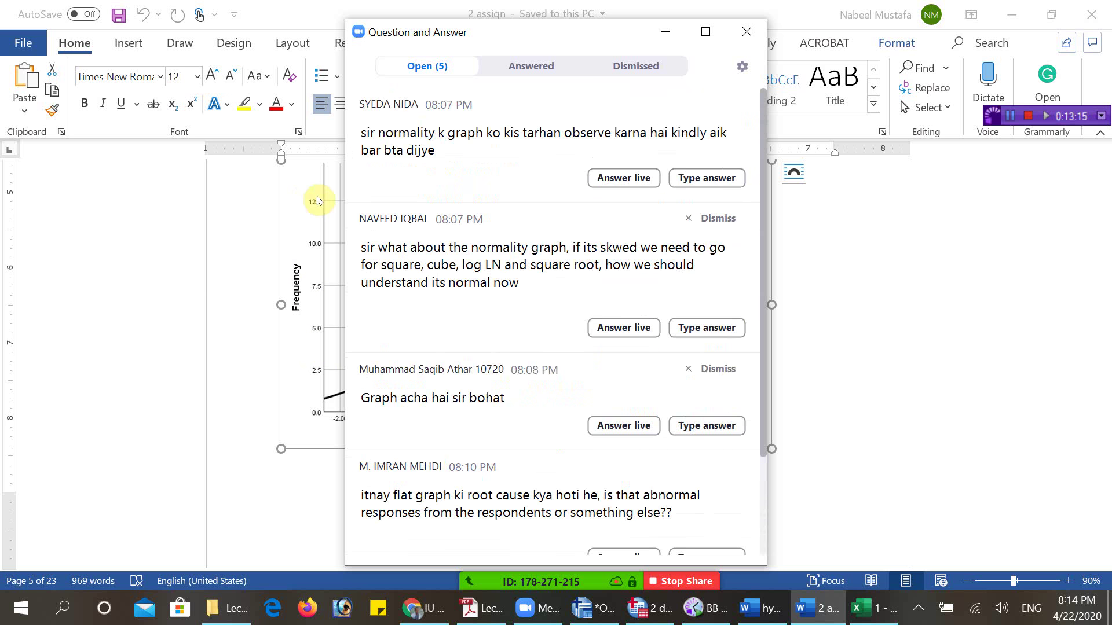
click(666, 32)
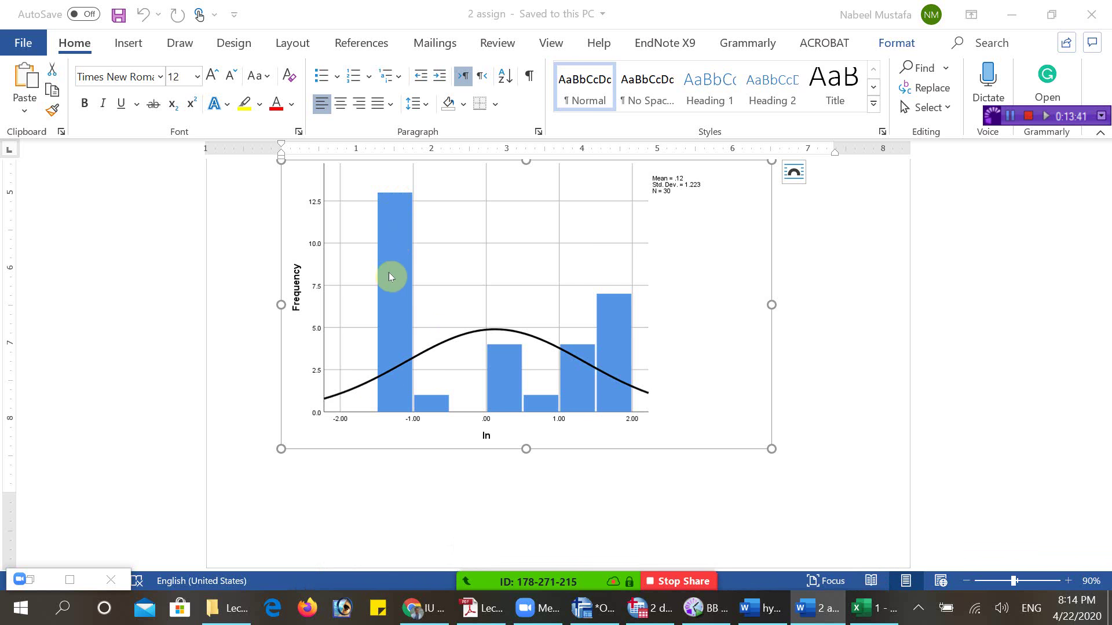
click(583, 564)
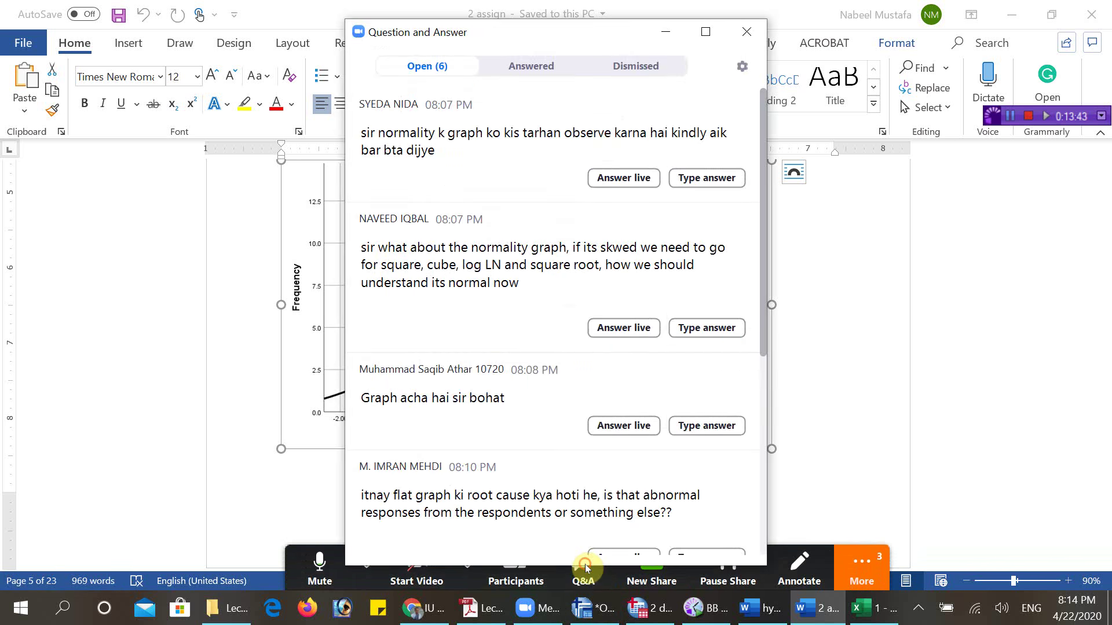
scroll(451, 301, down, 6)
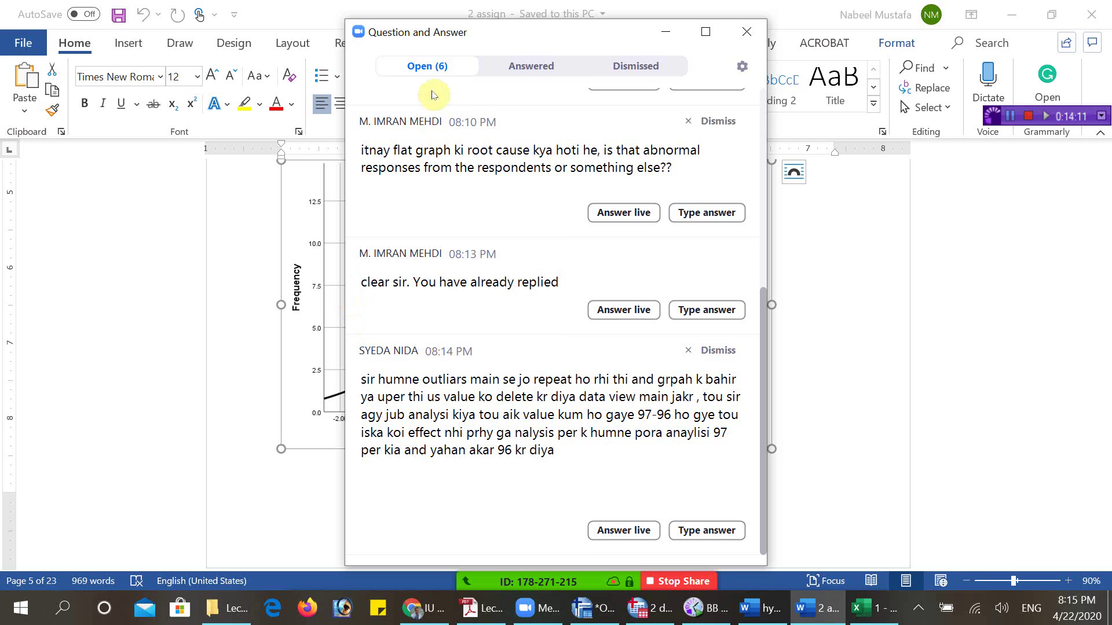
click(675, 26)
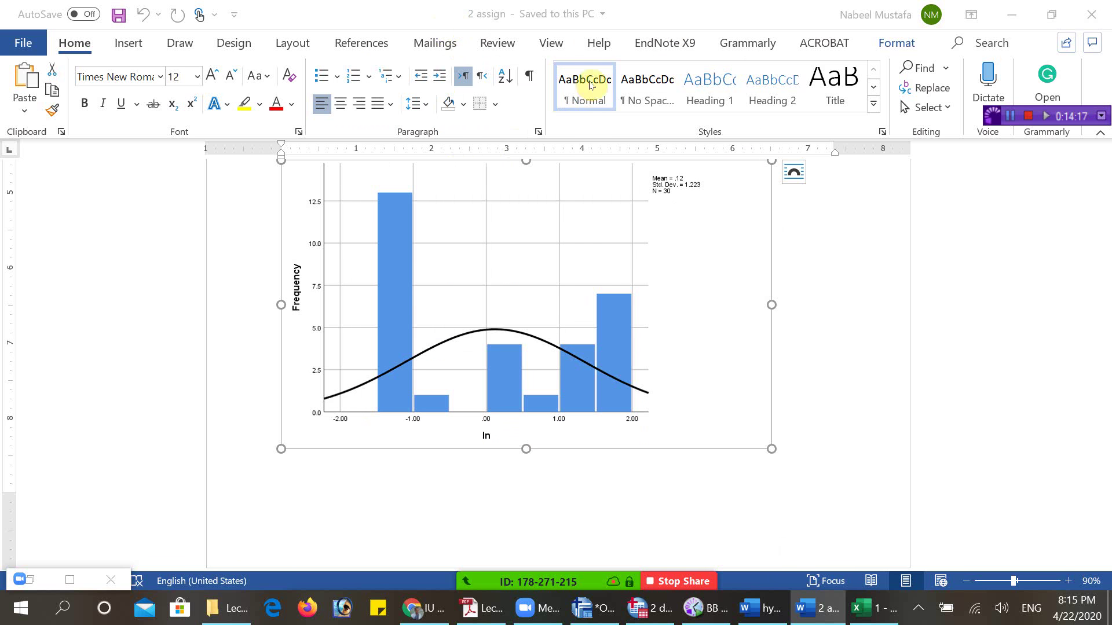
- Close the Word documents "2 assign" and "hypothesis", discarding the changes to "hypothesis"
key(alt+F4)
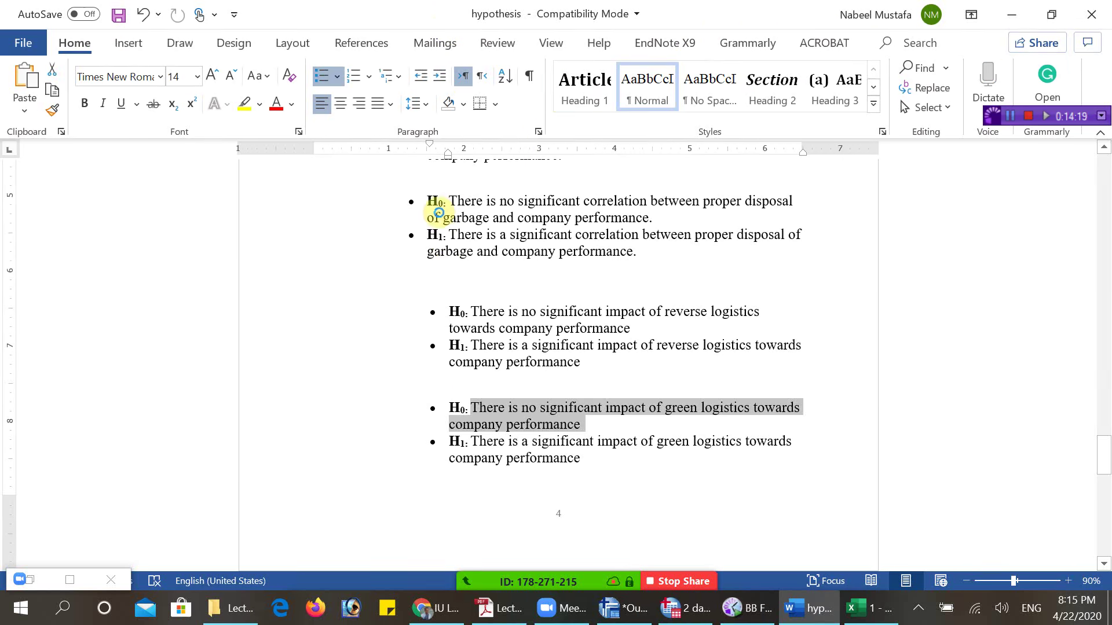
key(alt+F4)
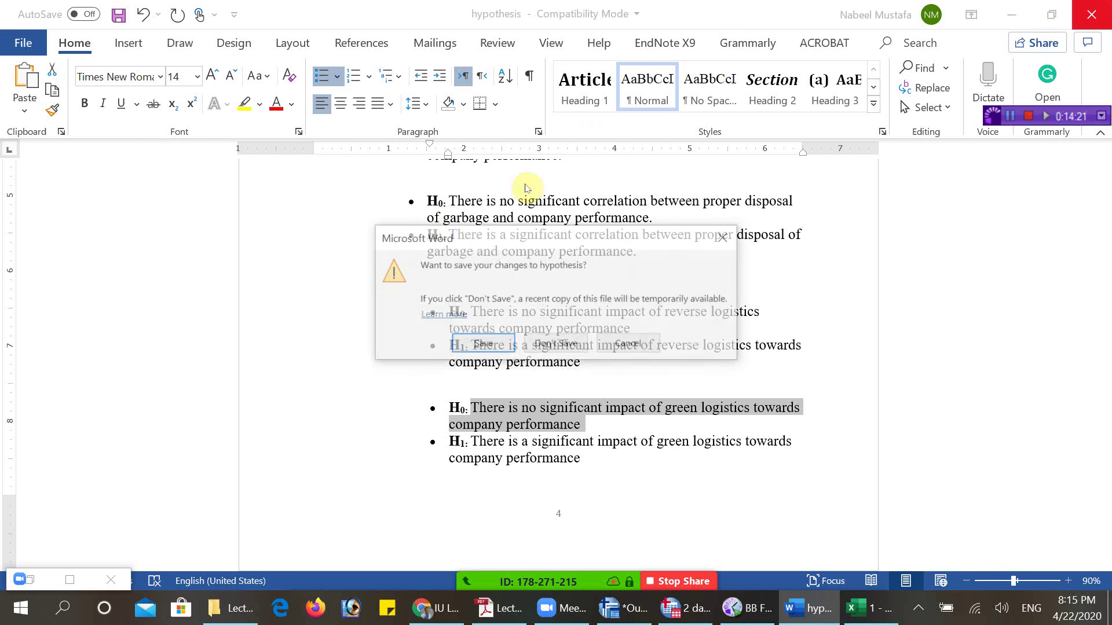
key(n)
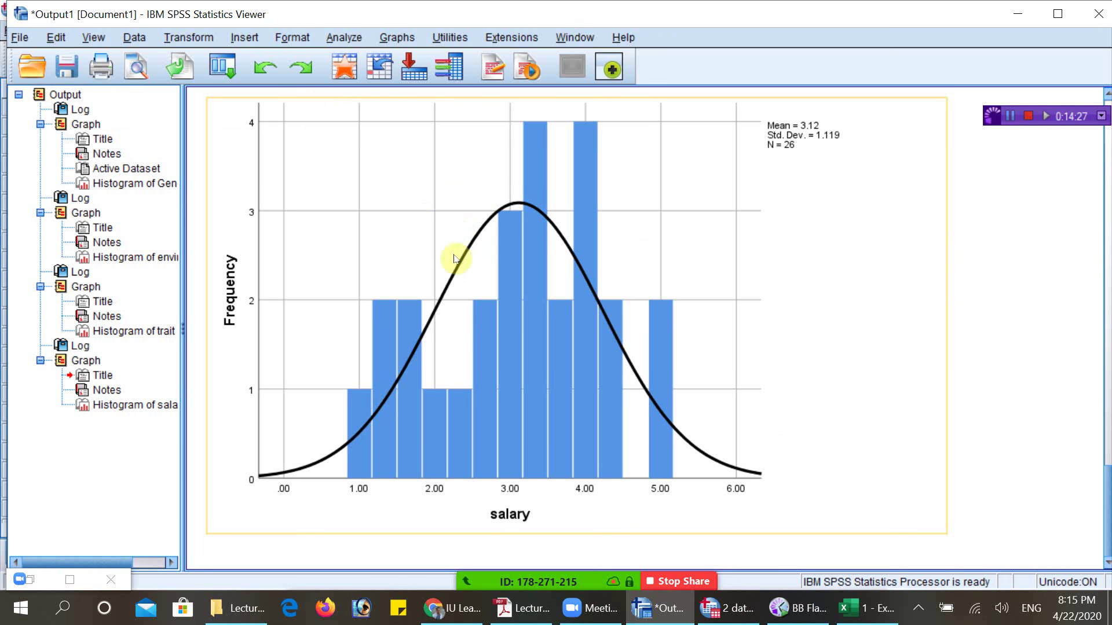
- Select the salary histogram, switch to the Lecture-1010 PDF and read the slides from ASSUMPTION # 1 to ASSUMPTION # 2
click(500, 372)
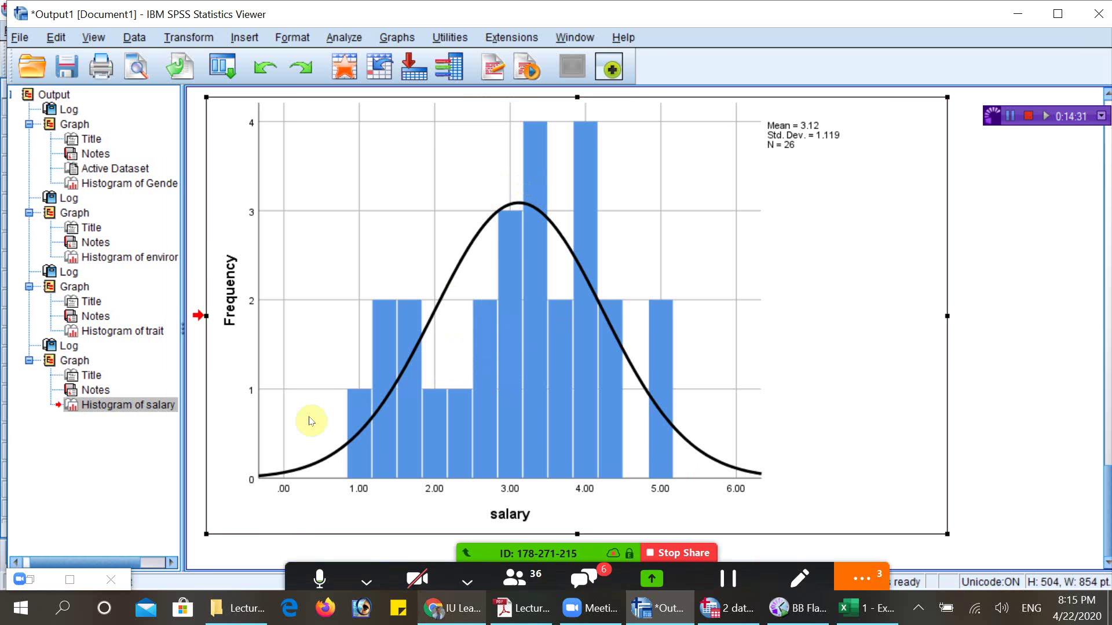
click(513, 609)
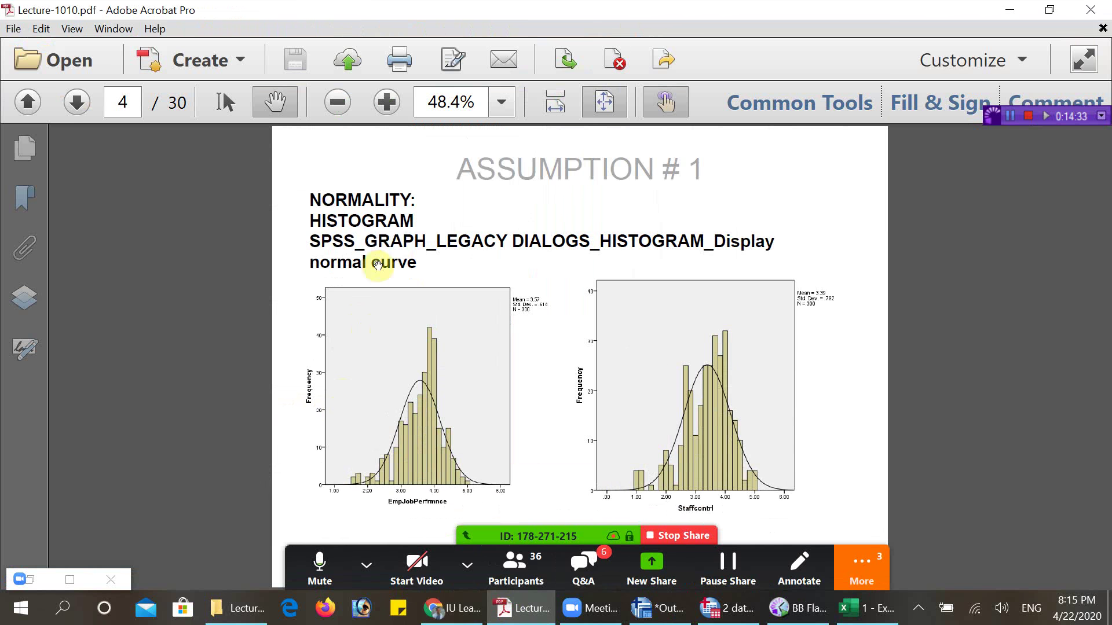
scroll(761, 342, down, 2)
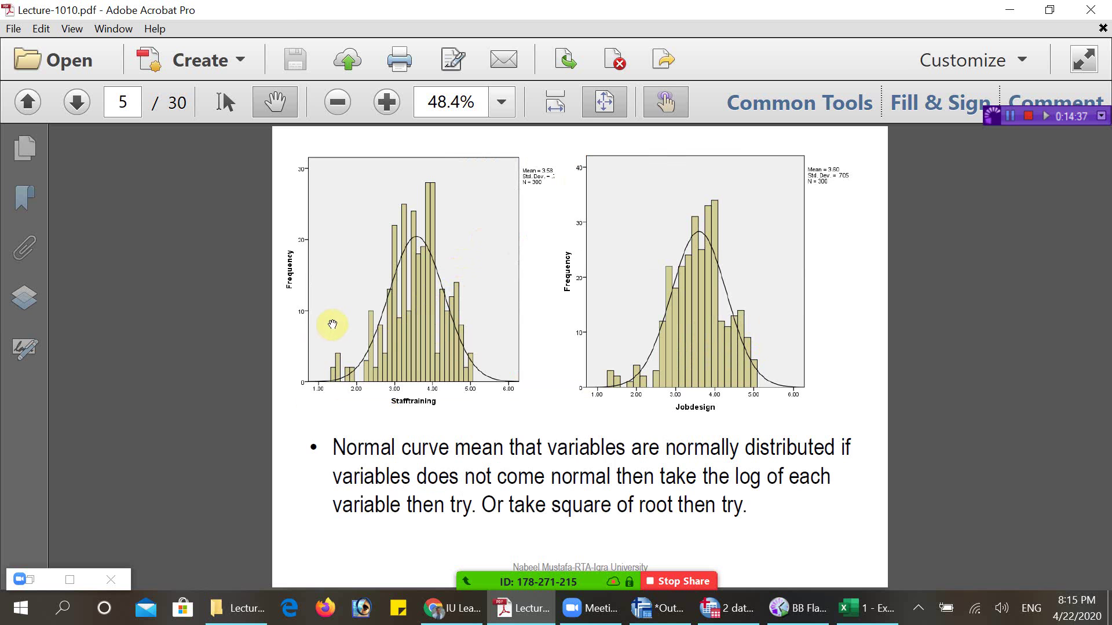
scroll(514, 454, down, 2)
scroll(516, 452, up, 1)
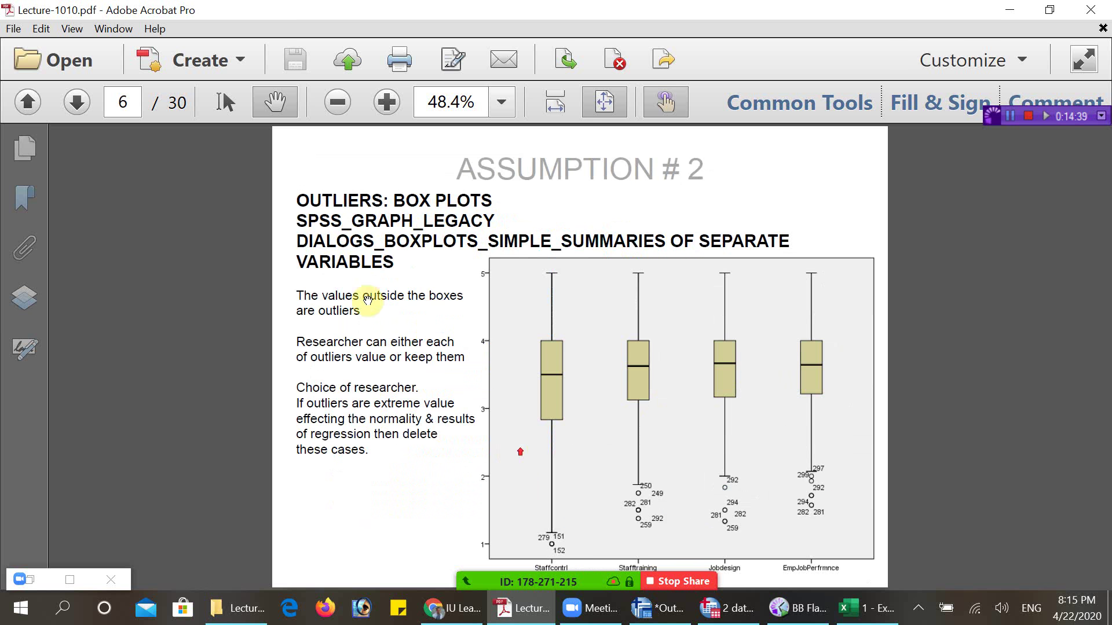
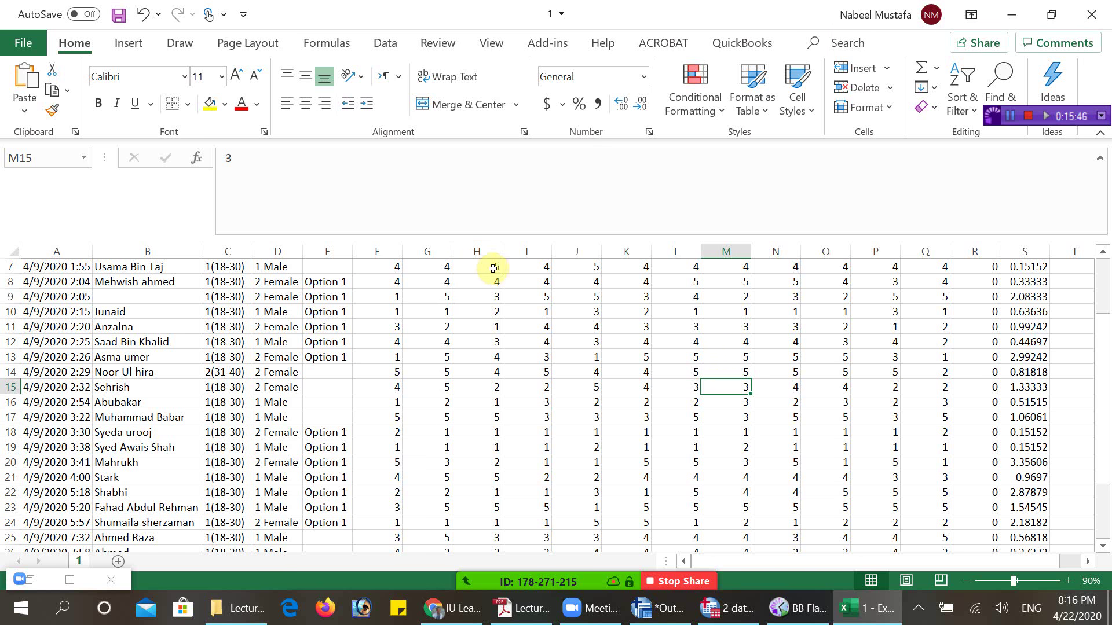
- Inspect the survey rows in Excel workbook 1, including the last respondent's answers and the COUNTBLANK formula in the Missing column
click(723, 421)
scroll(499, 284, down, 5)
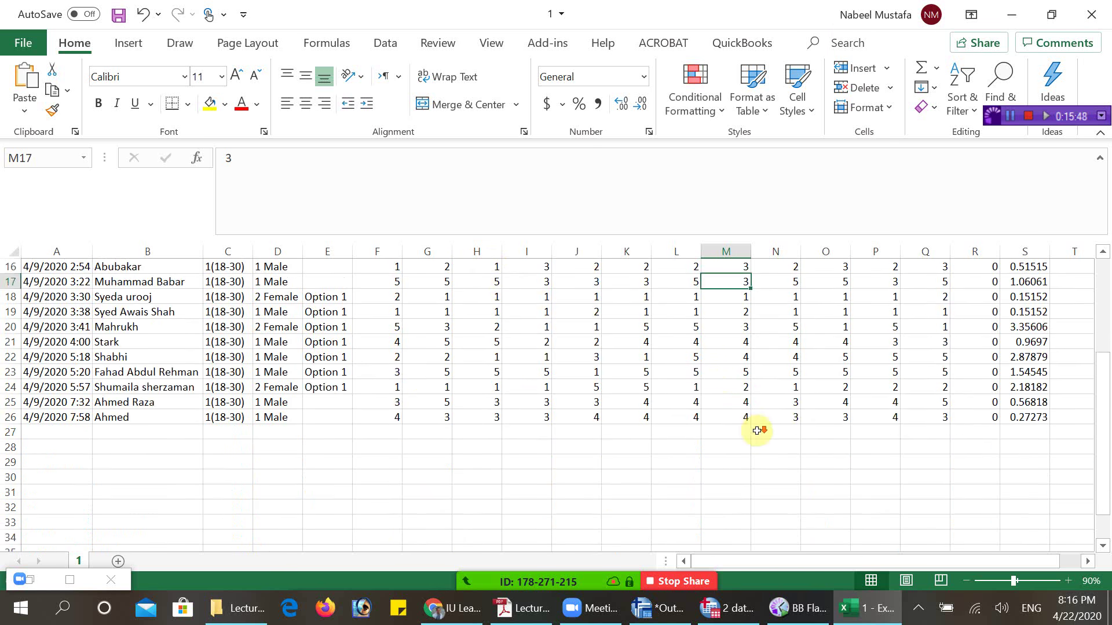
drag(378, 328, 952, 326)
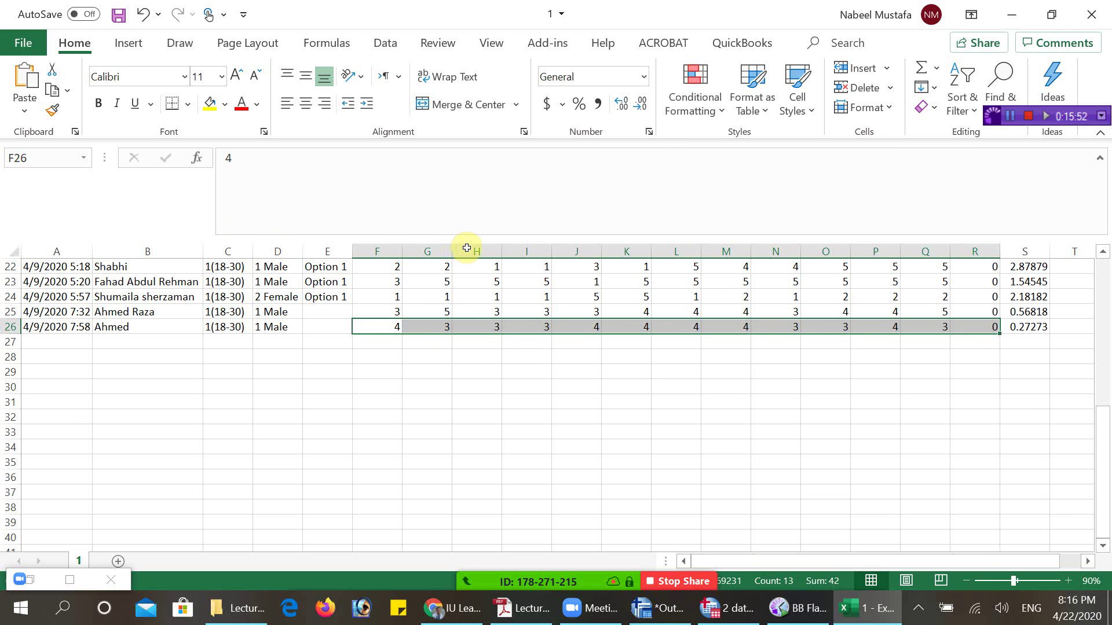
scroll(469, 249, up, 7)
click(950, 296)
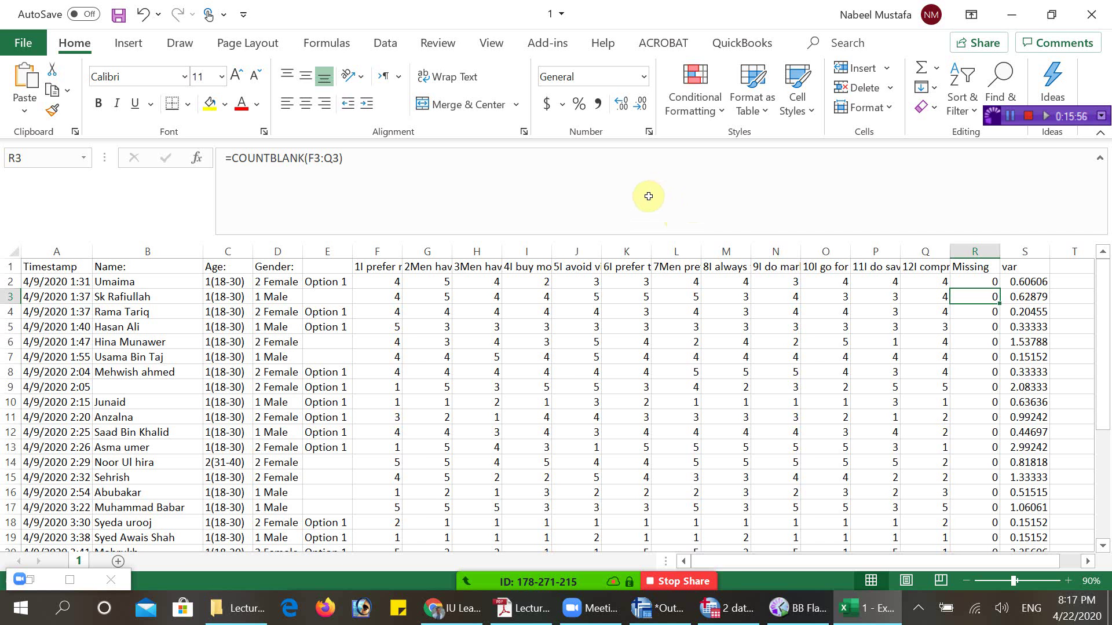
click(937, 281)
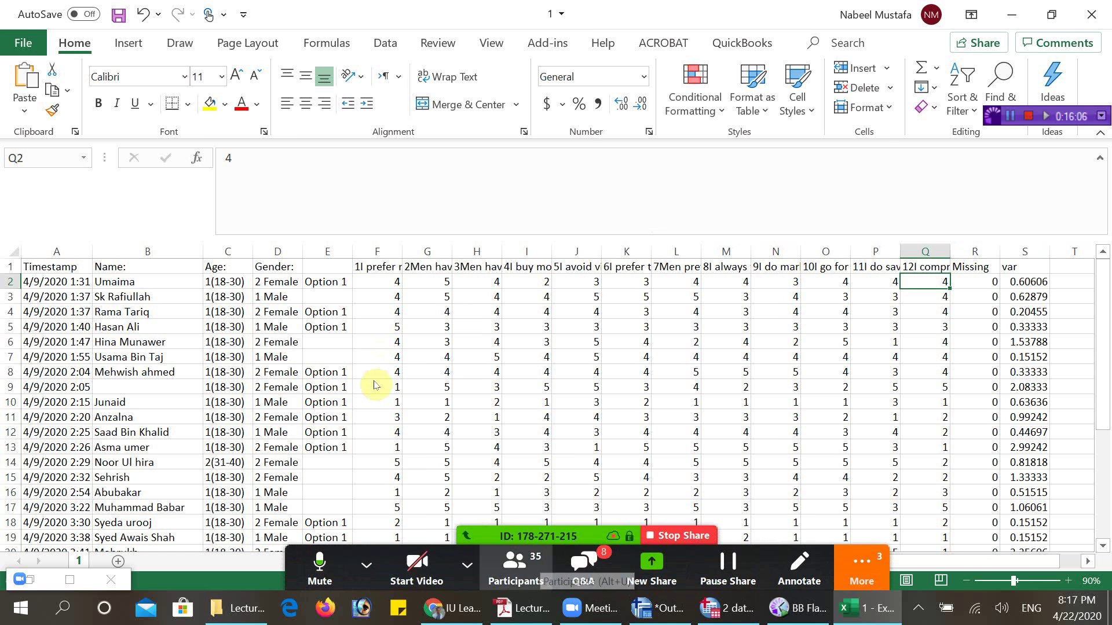
- Read the newest open questions in the Zoom Question and Answer window, return to the lecture PDF and minimize the questions window
scroll(501, 350, down, 2)
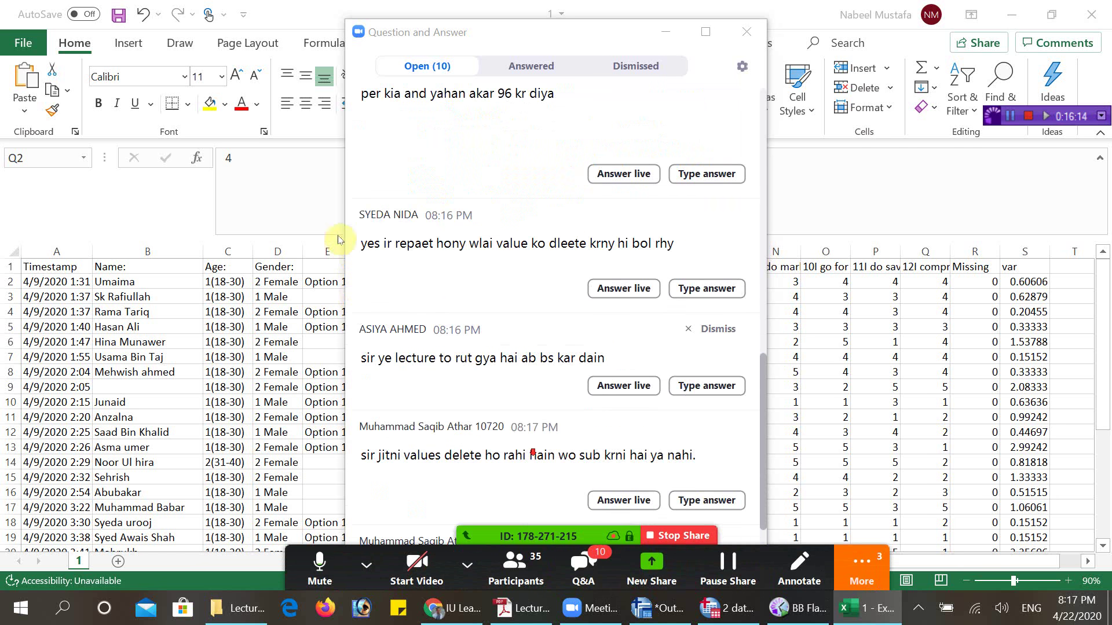
scroll(510, 355, down, 1)
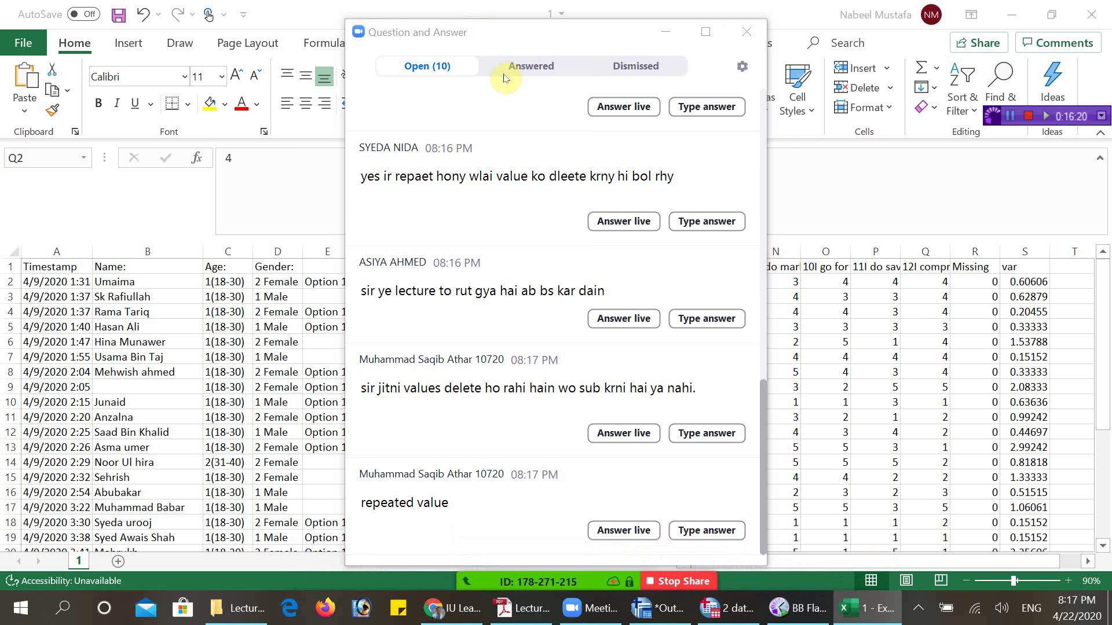
key(alt+Tab)
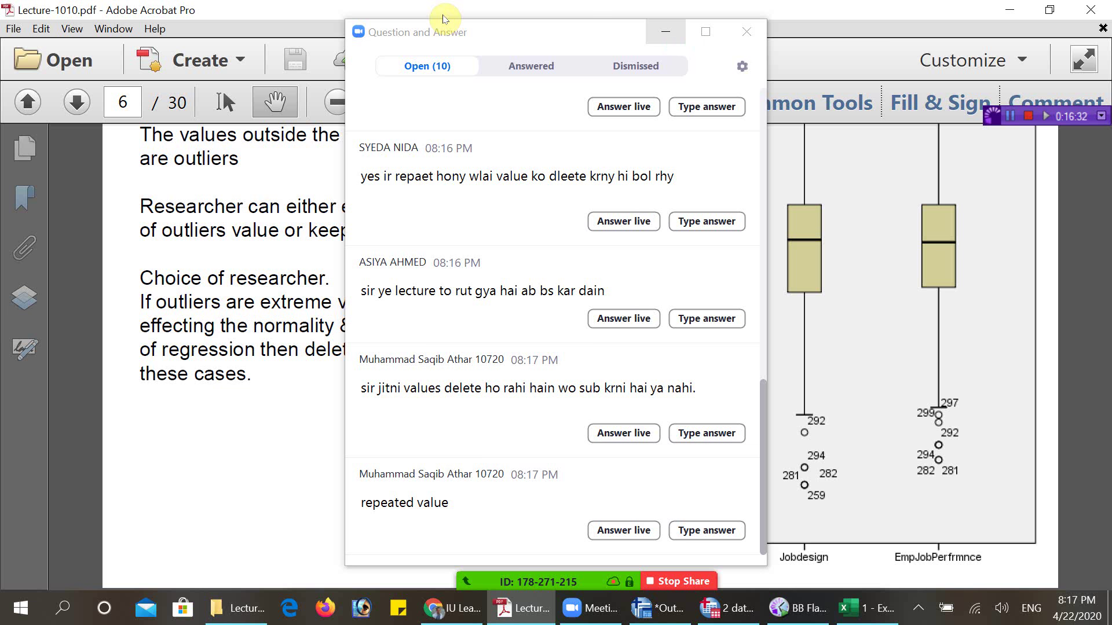
click(664, 25)
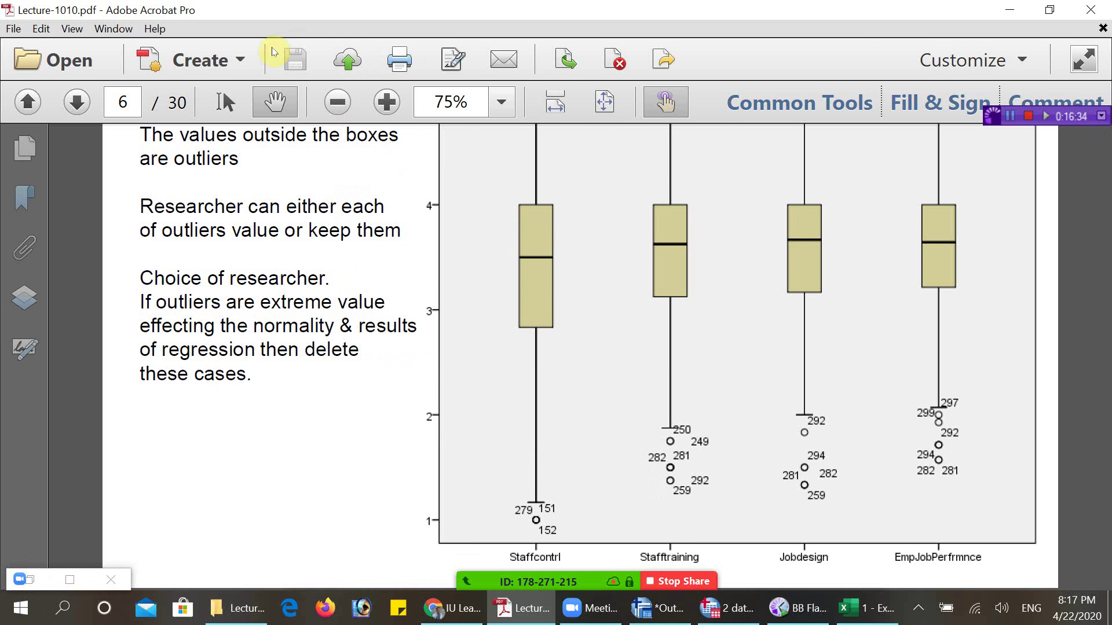
- Show the whole outliers slide of the lecture PDF and advance to the ASSUMPTION # 3-4 slide
click(344, 107)
click(337, 103)
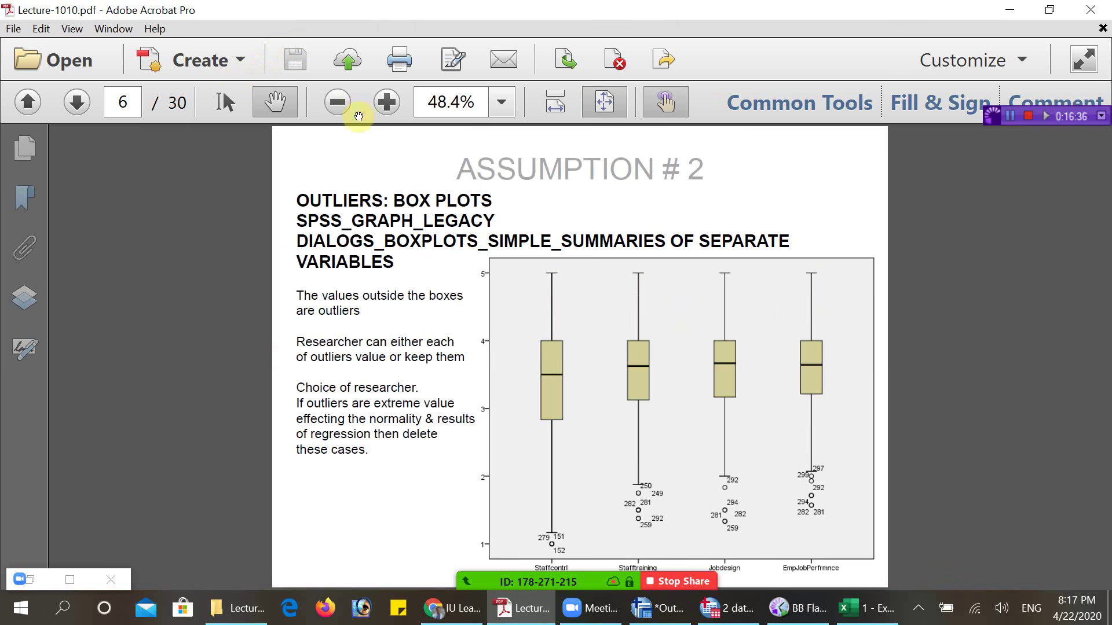
scroll(568, 211, down, 2)
scroll(418, 237, up, 1)
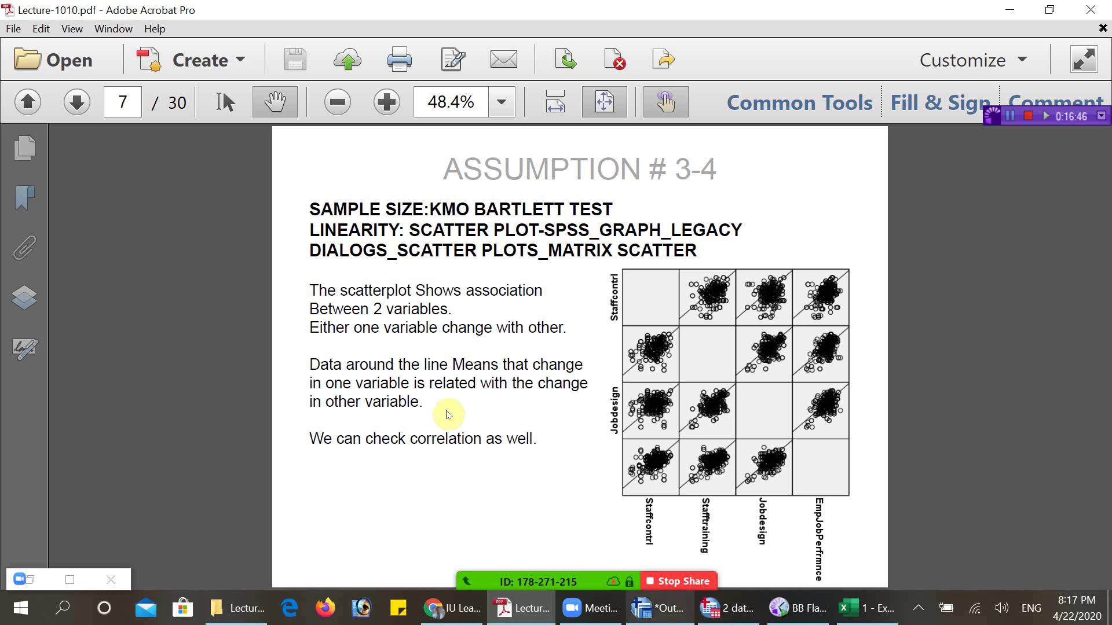
- Show the desktop and open the Word document "2 assign" from it
key(super+d)
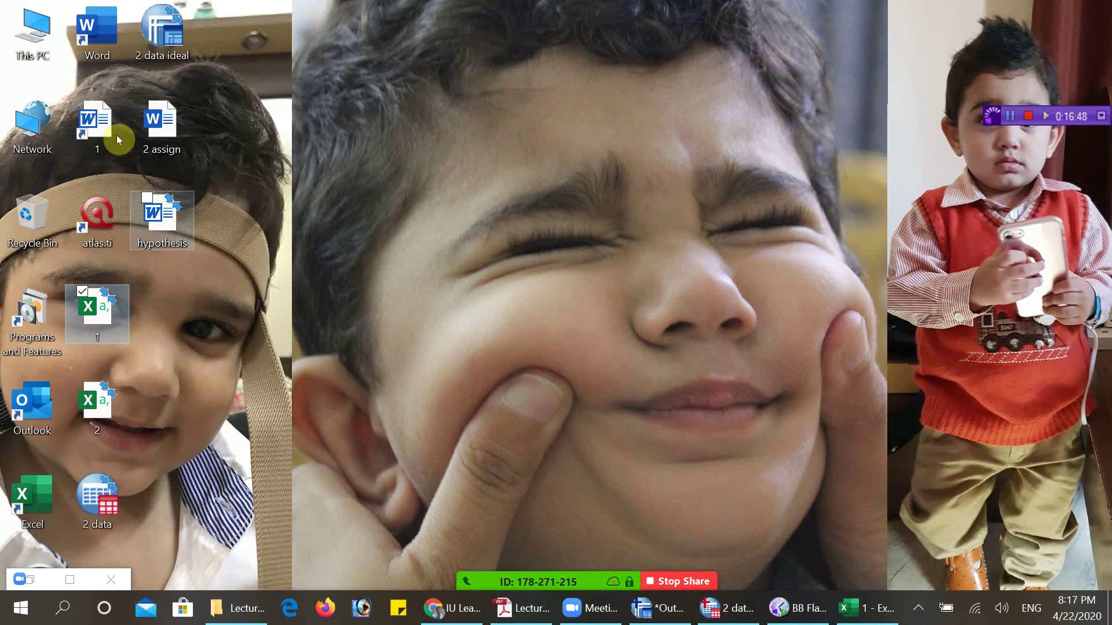
key(Right)
key(Up)
key(Return)
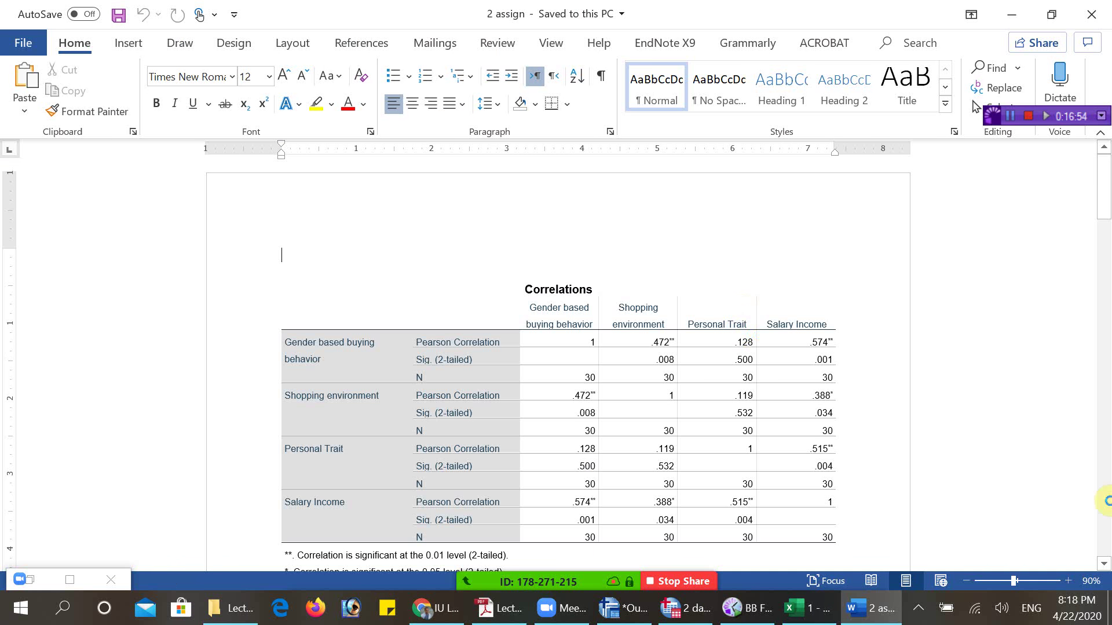
- Go through "2 assign" past the histograms and examine the box plots under Assumption #2
click(1105, 504)
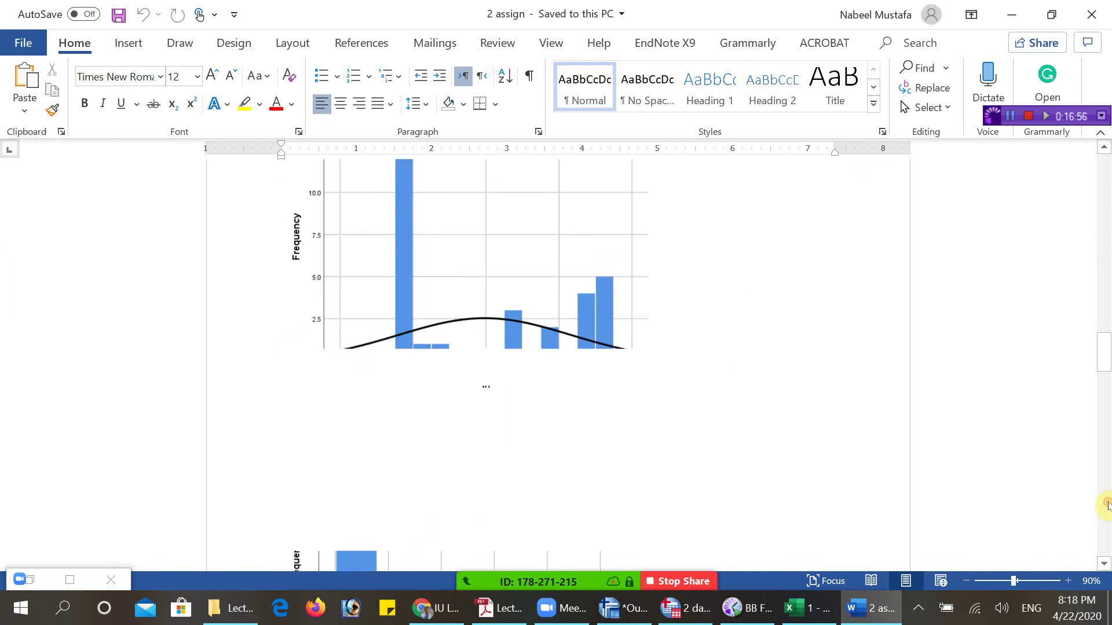
click(1105, 504)
click(1105, 503)
click(1104, 503)
click(1105, 503)
click(1105, 504)
click(1105, 503)
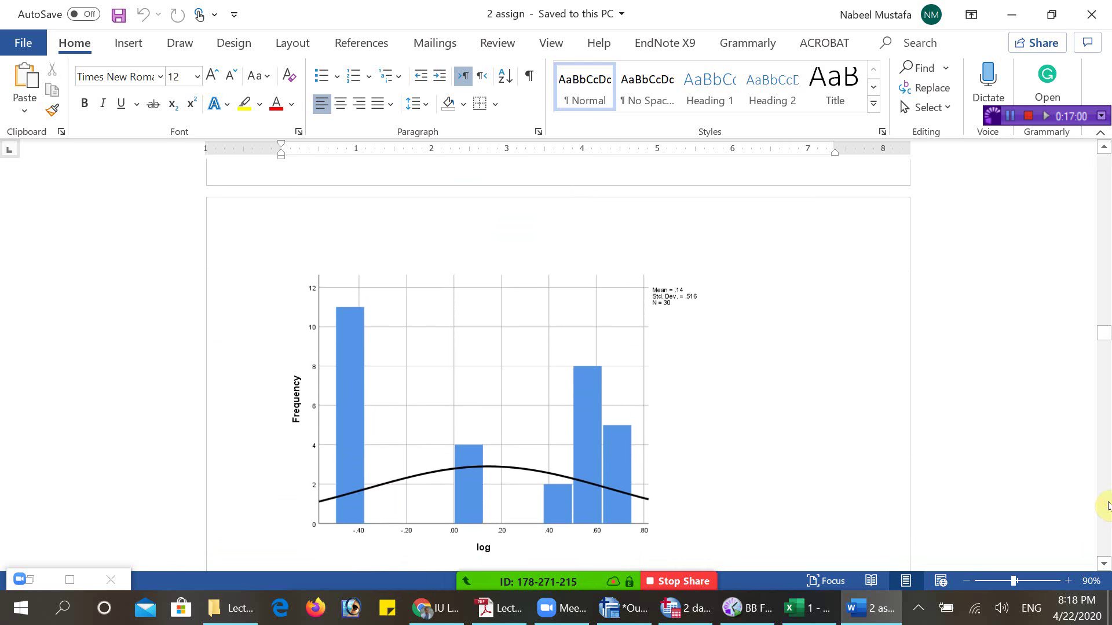
click(1105, 503)
click(1105, 503)
click(1104, 503)
click(1105, 504)
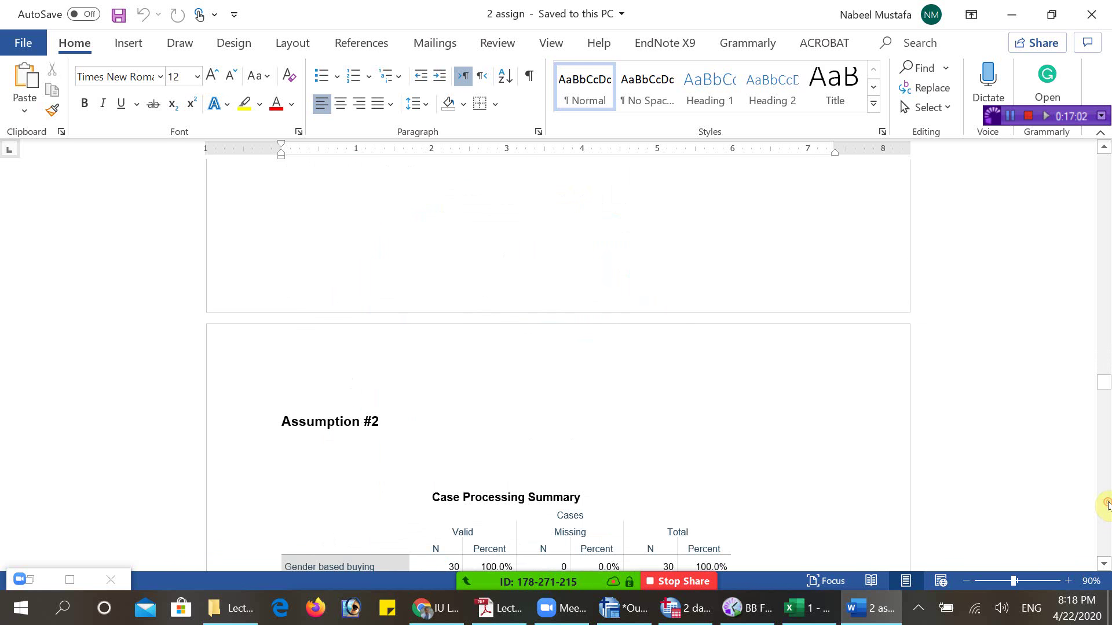
scroll(274, 237, down, 1)
scroll(293, 234, down, 15)
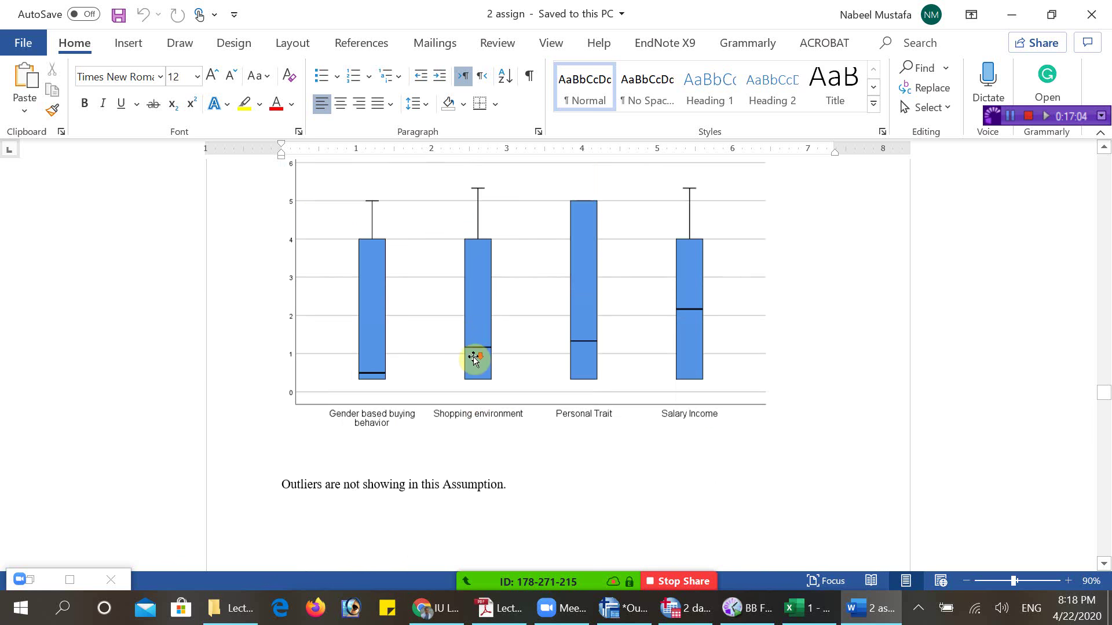
scroll(476, 324, up, 3)
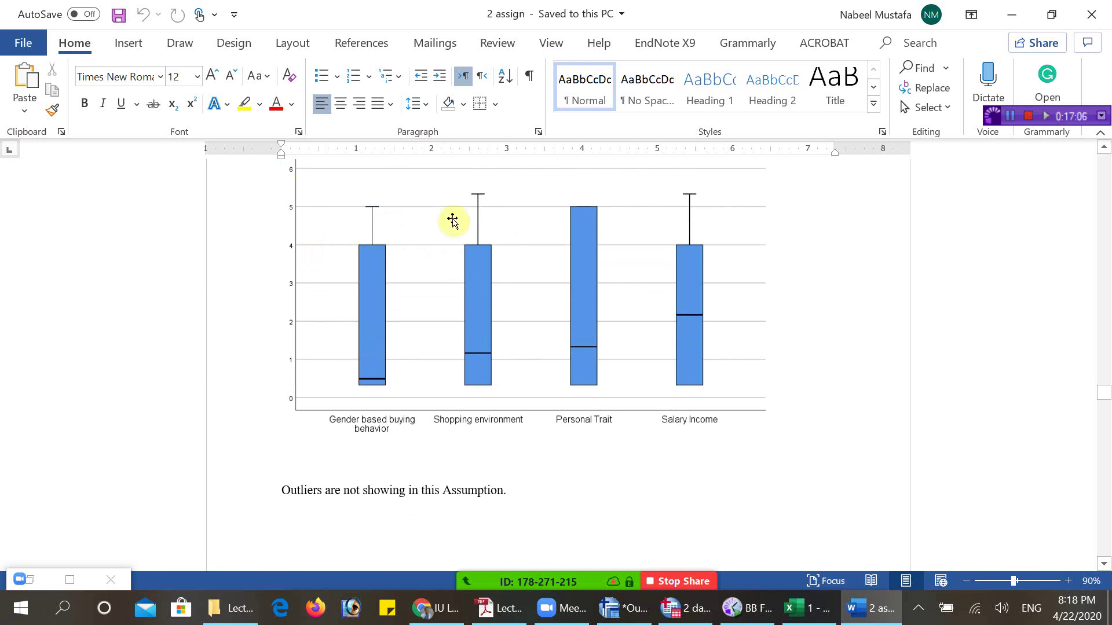
- Compare the scatter plot matrix in "2 assign" with the ASSUMPTION # 3-4 slide of the lecture PDF, and minimize the PDF
scroll(405, 213, down, 20)
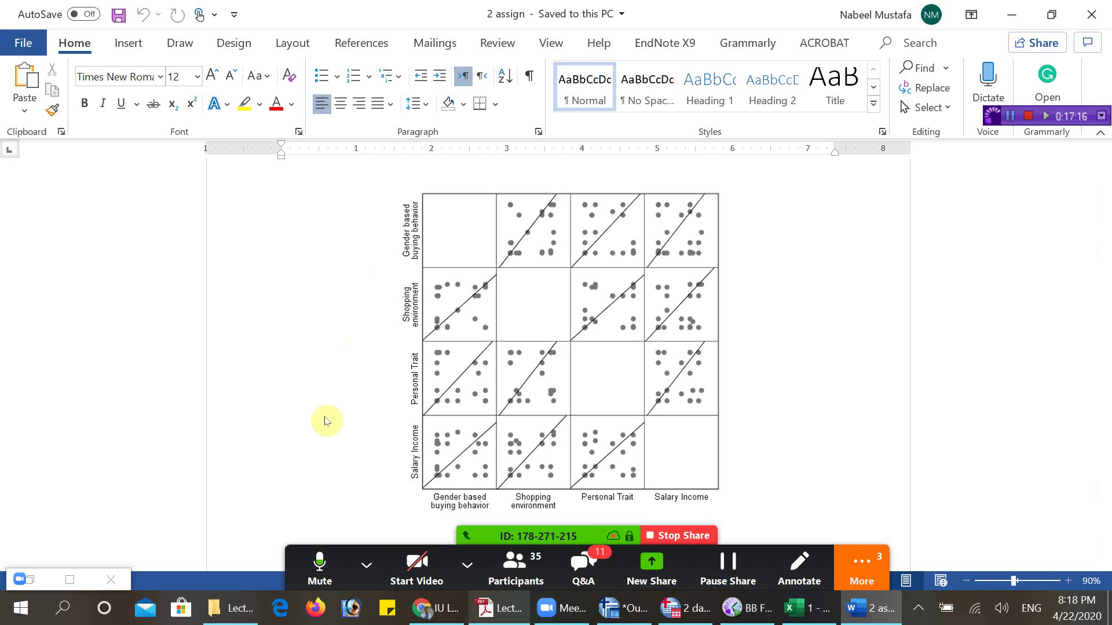
click(498, 608)
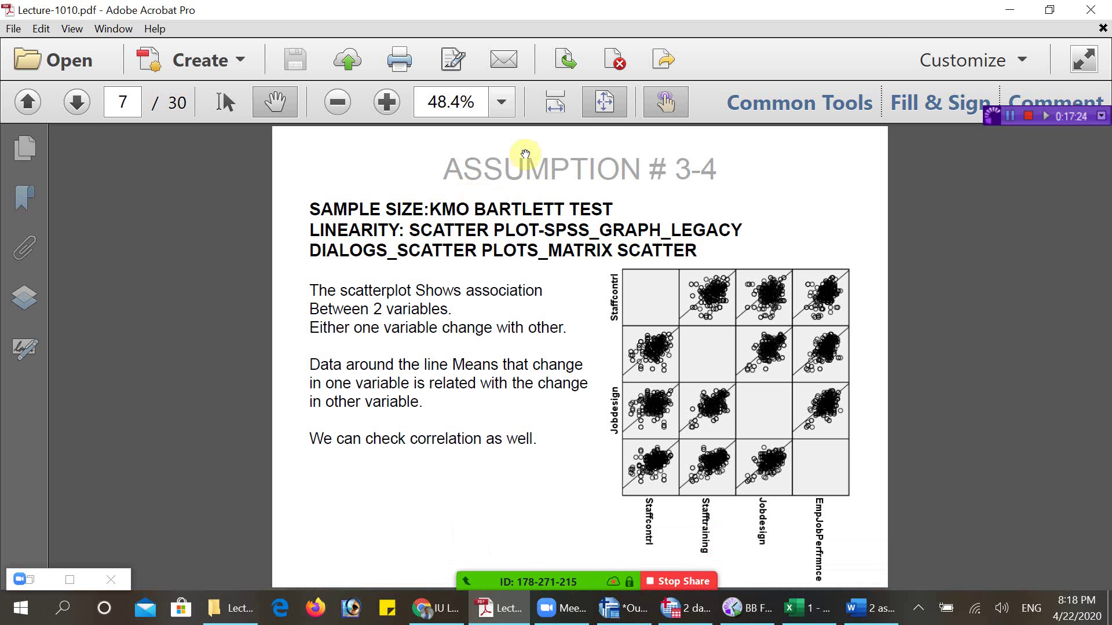
click(1009, 9)
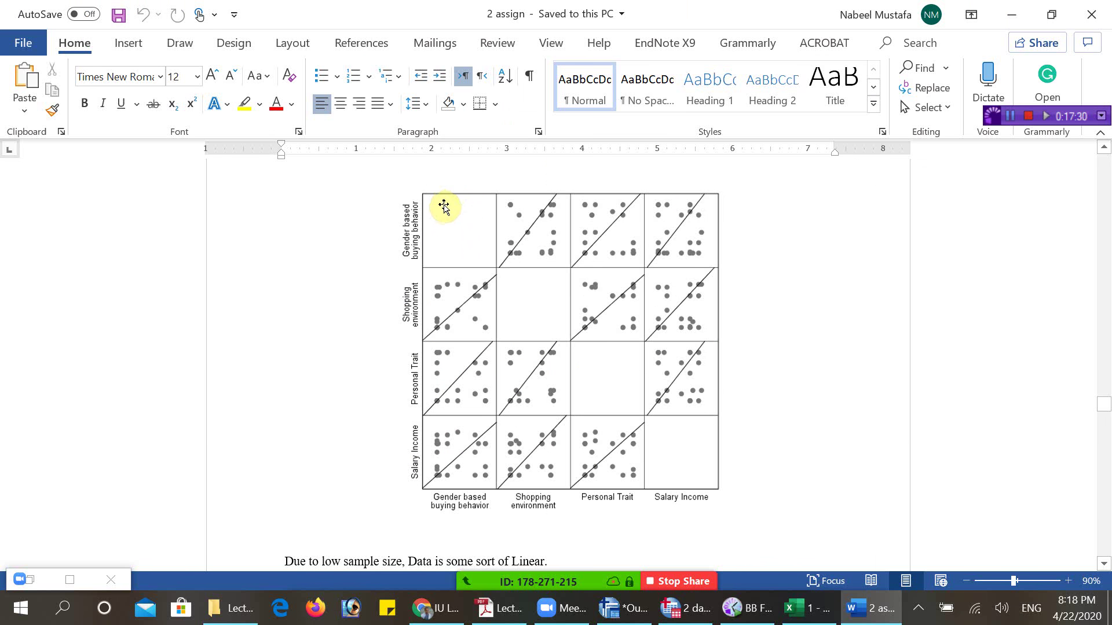
- Review the KMO and Bartlett's Test, Communalities, Component Matrix and correlation results down to the Model Summary with the Durbin-Watson column
scroll(466, 208, down, 5)
scroll(463, 217, down, 2)
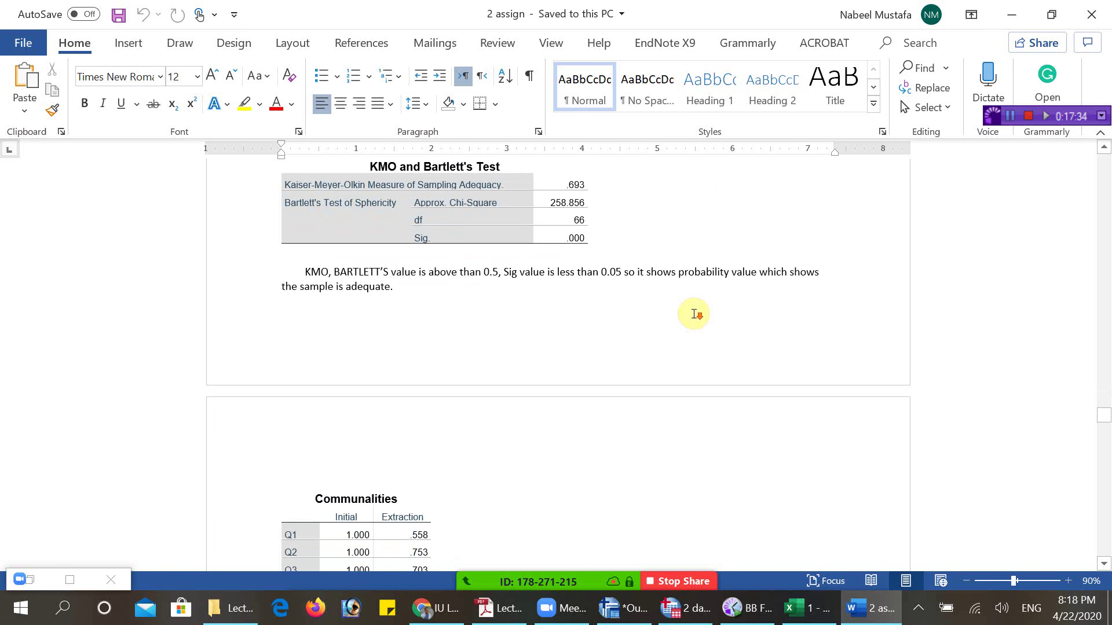
scroll(675, 355, down, 8)
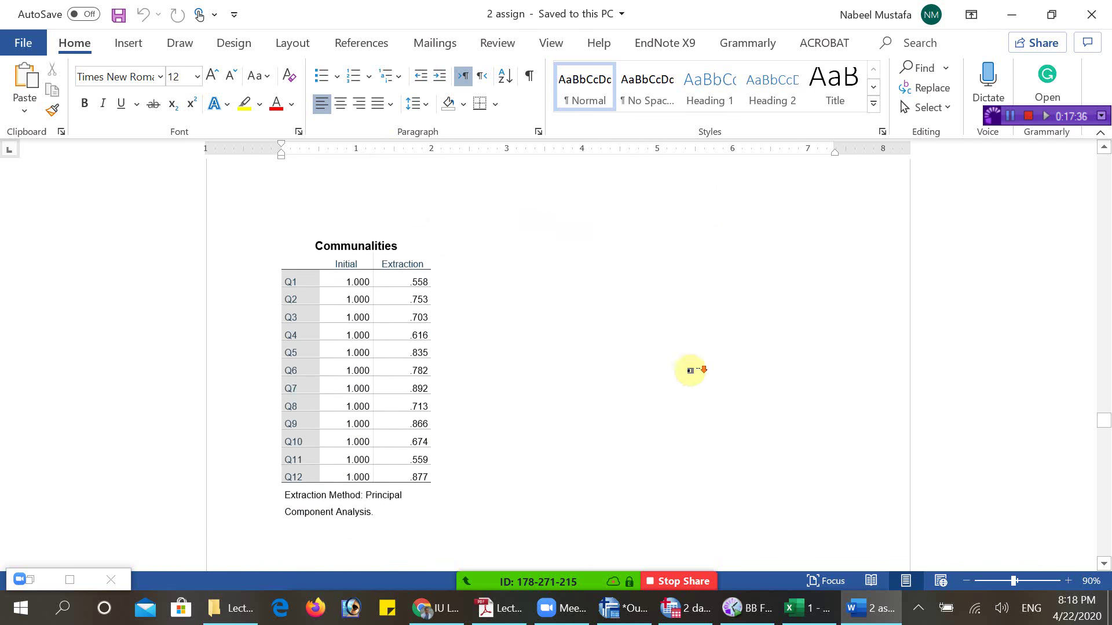
scroll(740, 340, down, 15)
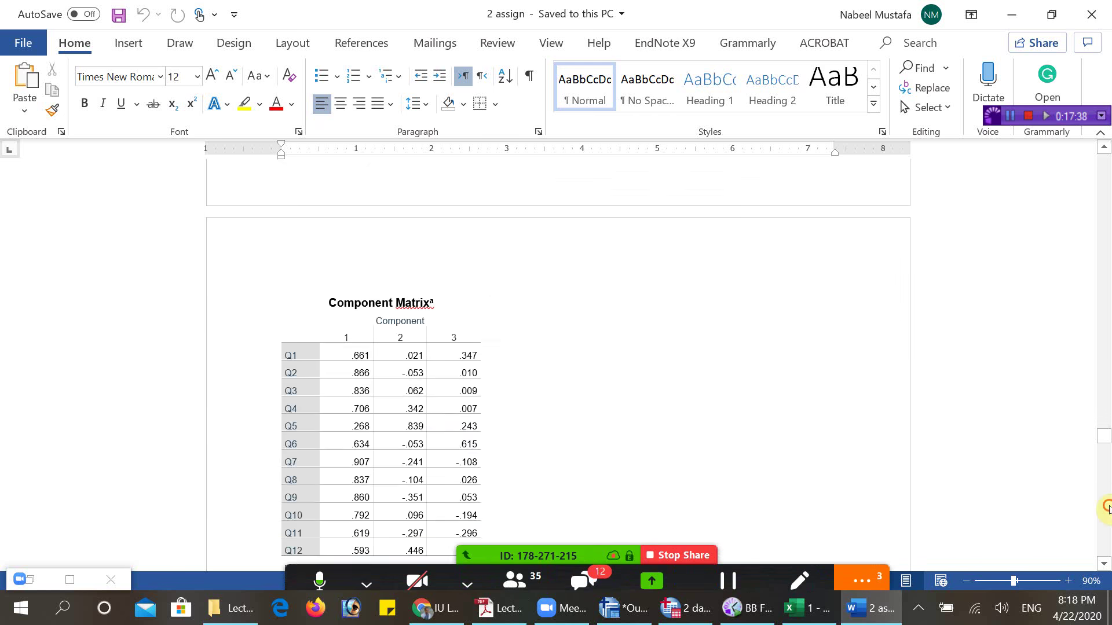
scroll(1107, 513, down, 2)
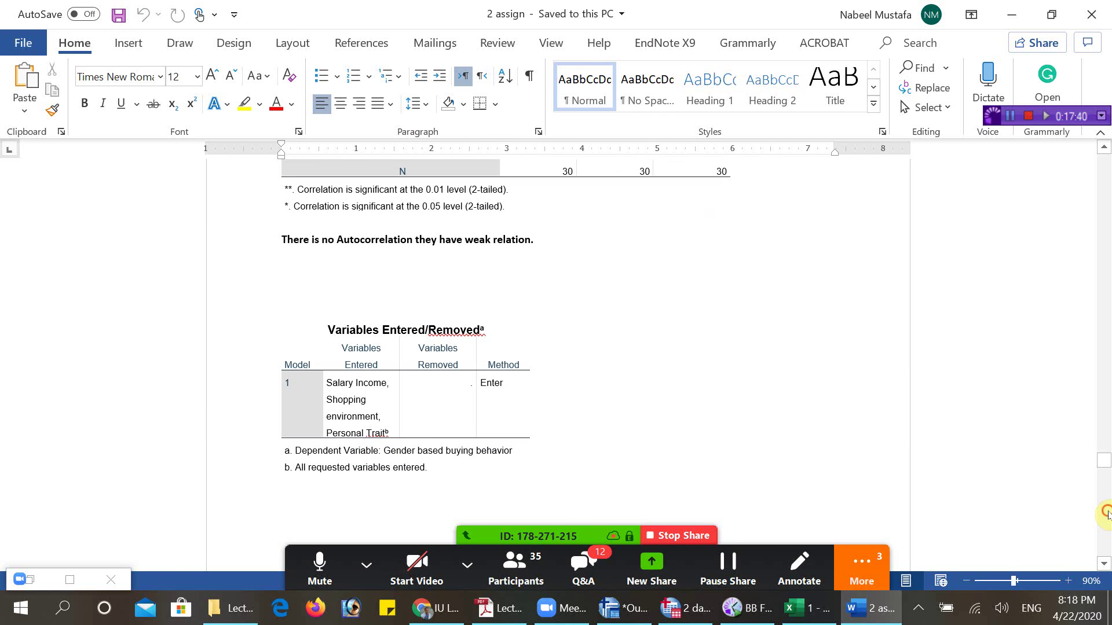
scroll(1107, 514, down, 4)
scroll(439, 235, down, 2)
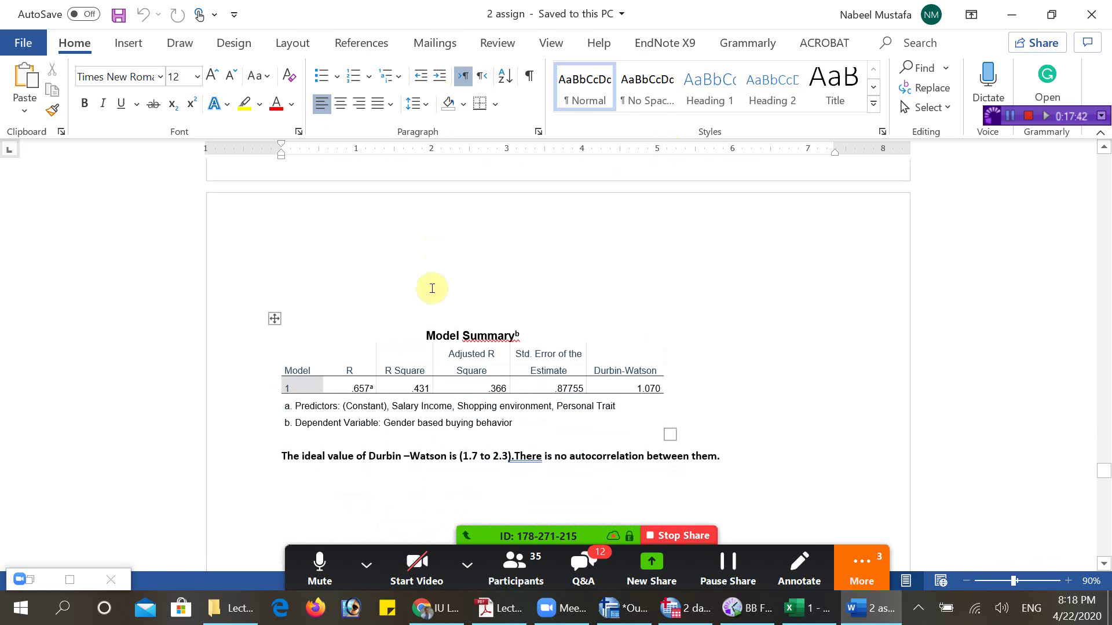
- Highlight the Durbin-Watson value in the Model Summary and the three VIF values in the Coefficients table
double_click(647, 388)
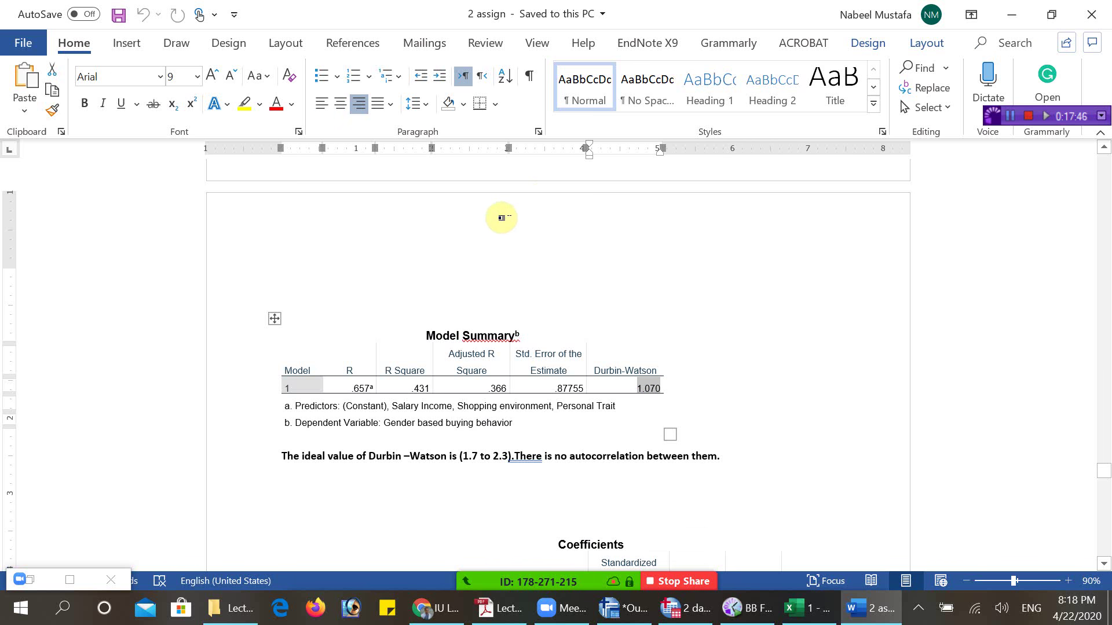
scroll(770, 315, down, 3)
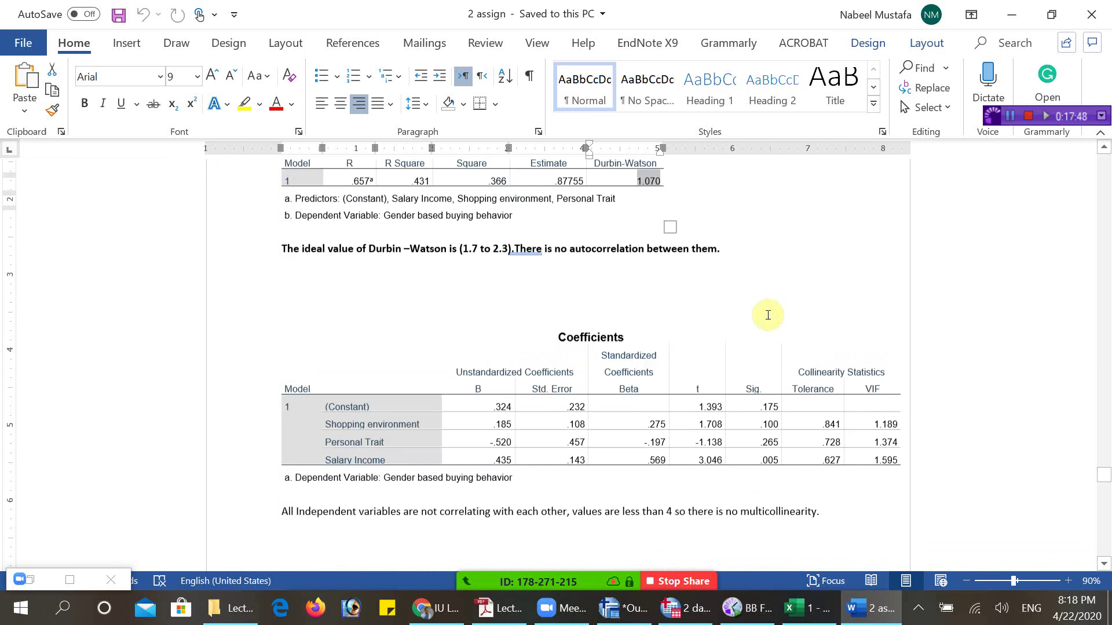
drag(874, 412, 884, 449)
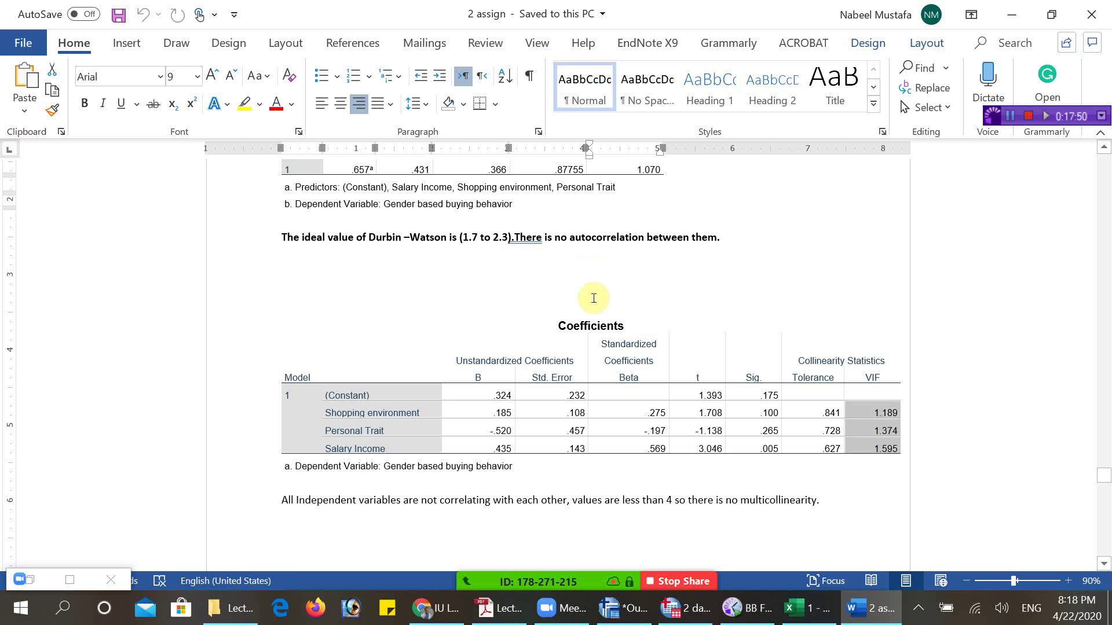
- Examine the Regression output following Assumption #7, from Variables Entered/Removed to the Model Summary and ANOVA tables
scroll(583, 297, down, 1)
scroll(543, 281, down, 10)
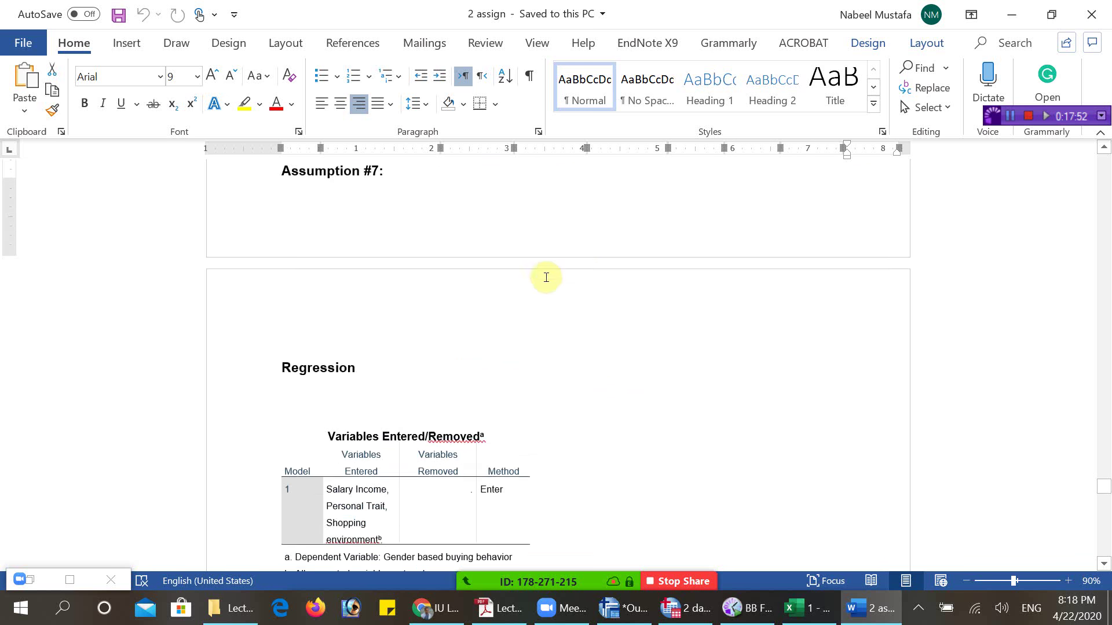
scroll(546, 270, down, 1)
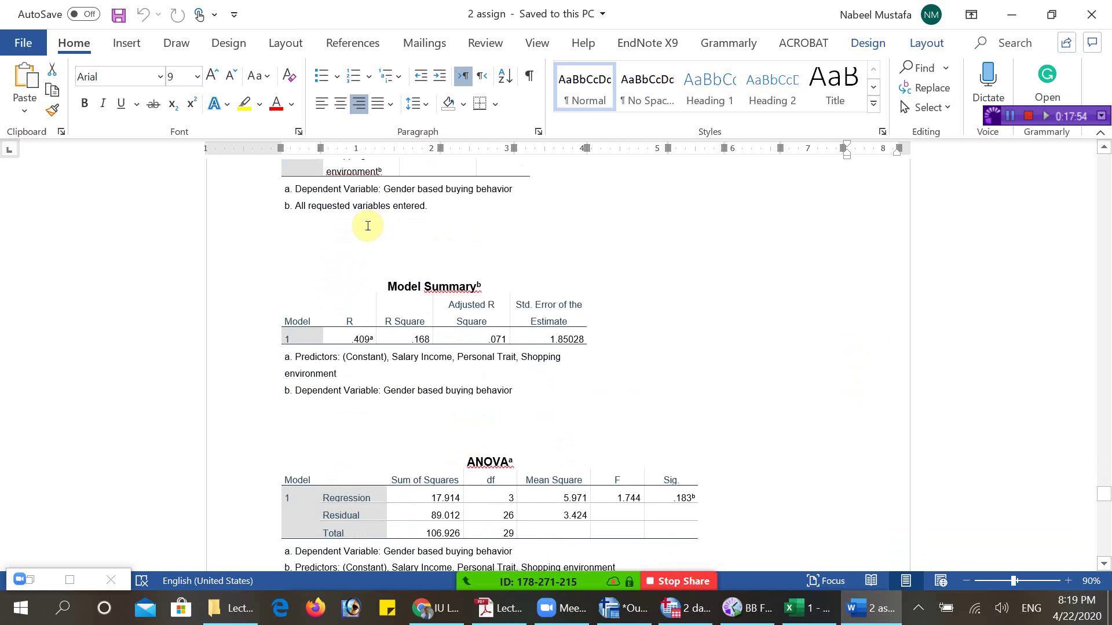
- Review the remaining regression output from the ANOVA and Coefficients tables through Residuals Statistics to the histogram, P-P plot and scatterplot
scroll(712, 375, down, 5)
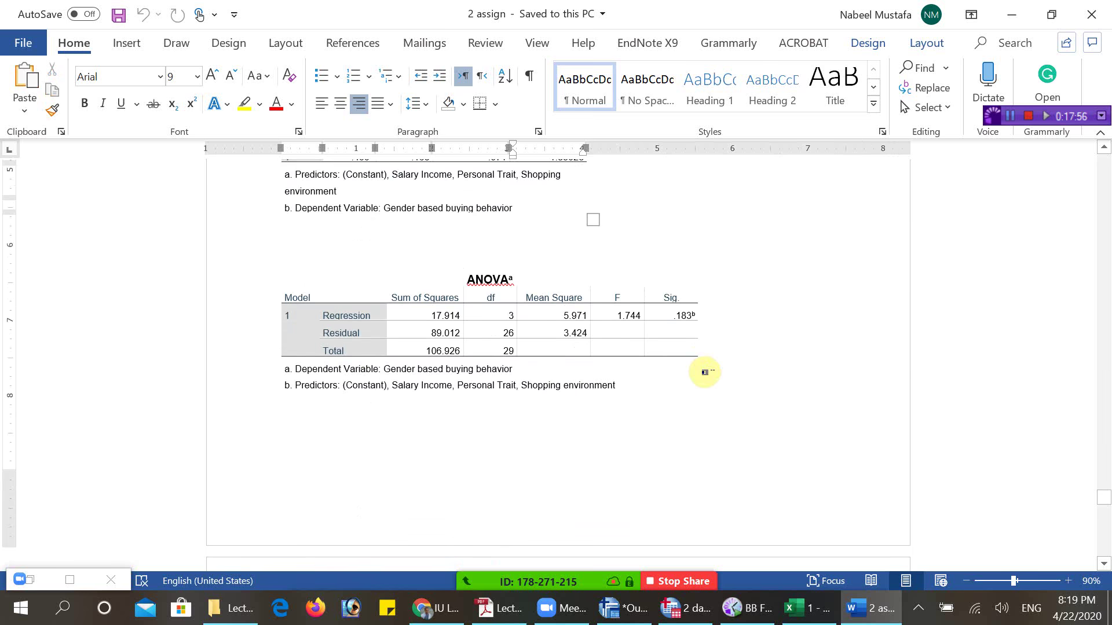
scroll(714, 375, down, 7)
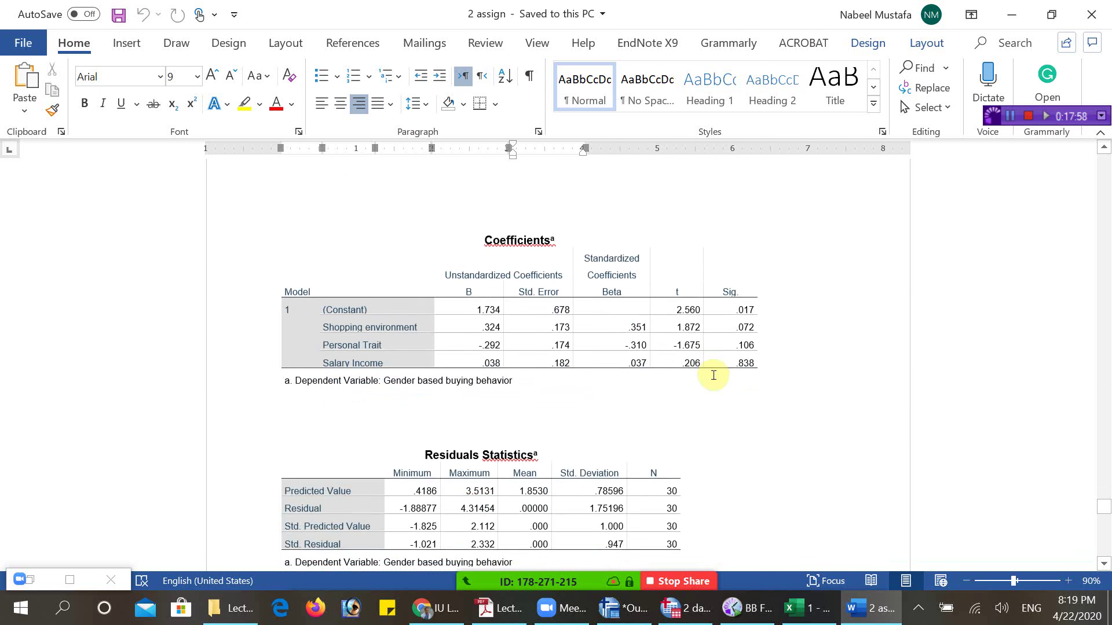
scroll(707, 374, down, 12)
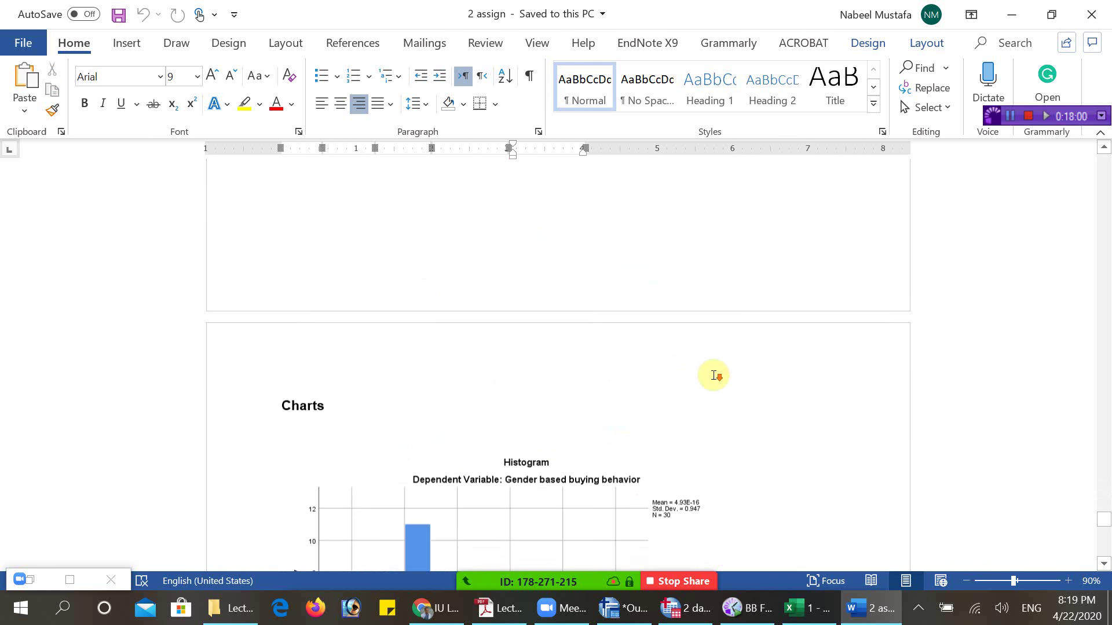
scroll(714, 375, down, 1)
click(342, 175)
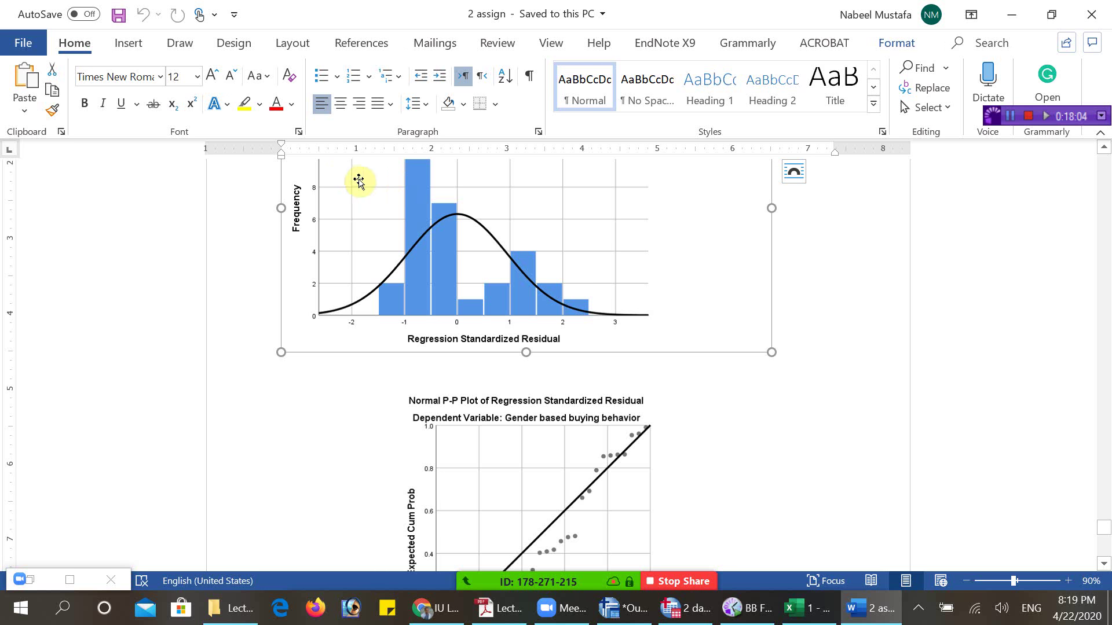
scroll(422, 179, down, 8)
scroll(645, 280, down, 12)
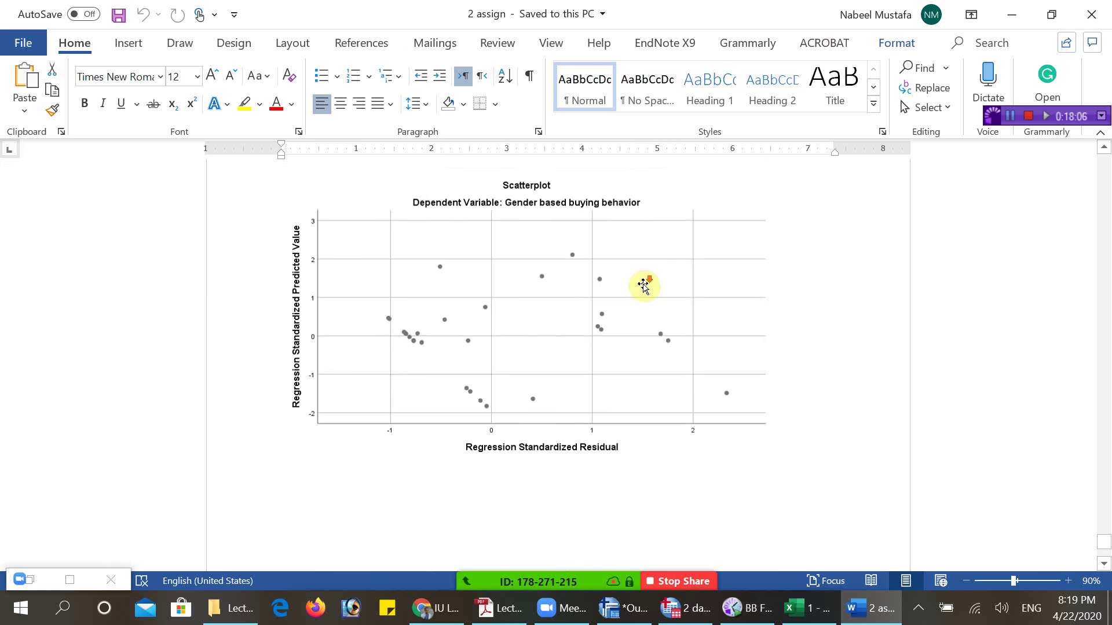
- Close the "2 assign" document and switch to the "2 data" dataset in the SPSS Data Editor
click(1091, 14)
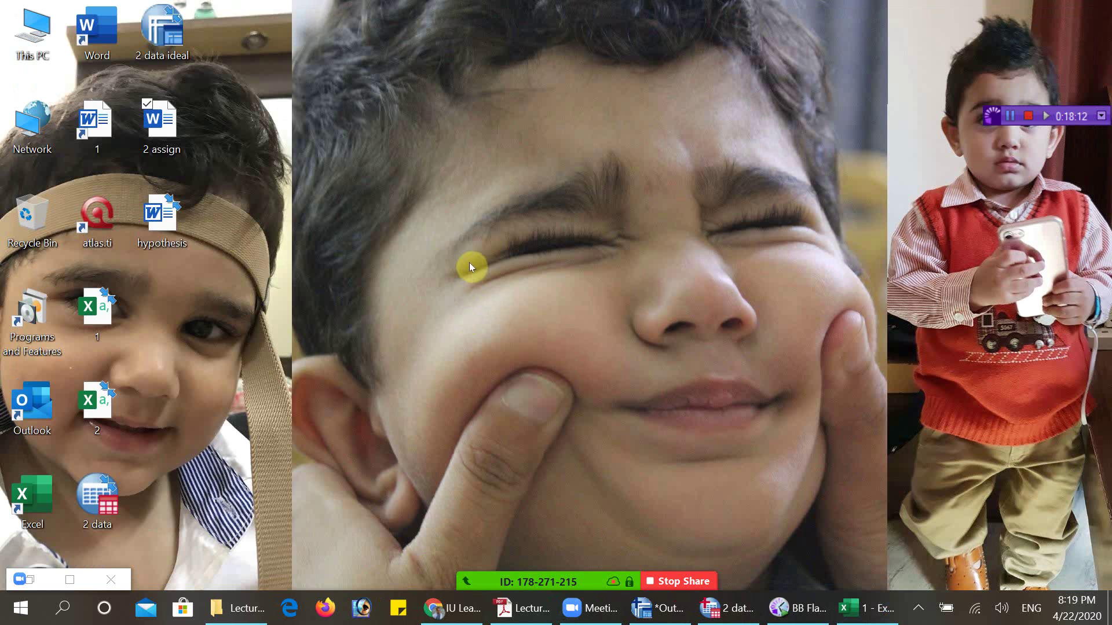
click(727, 608)
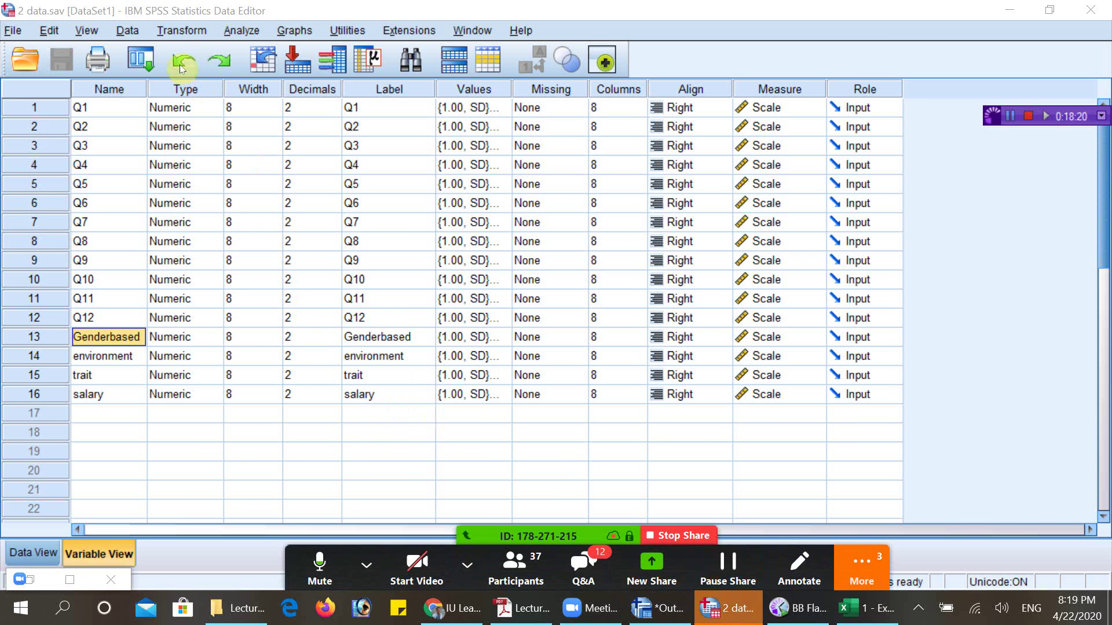
click(241, 31)
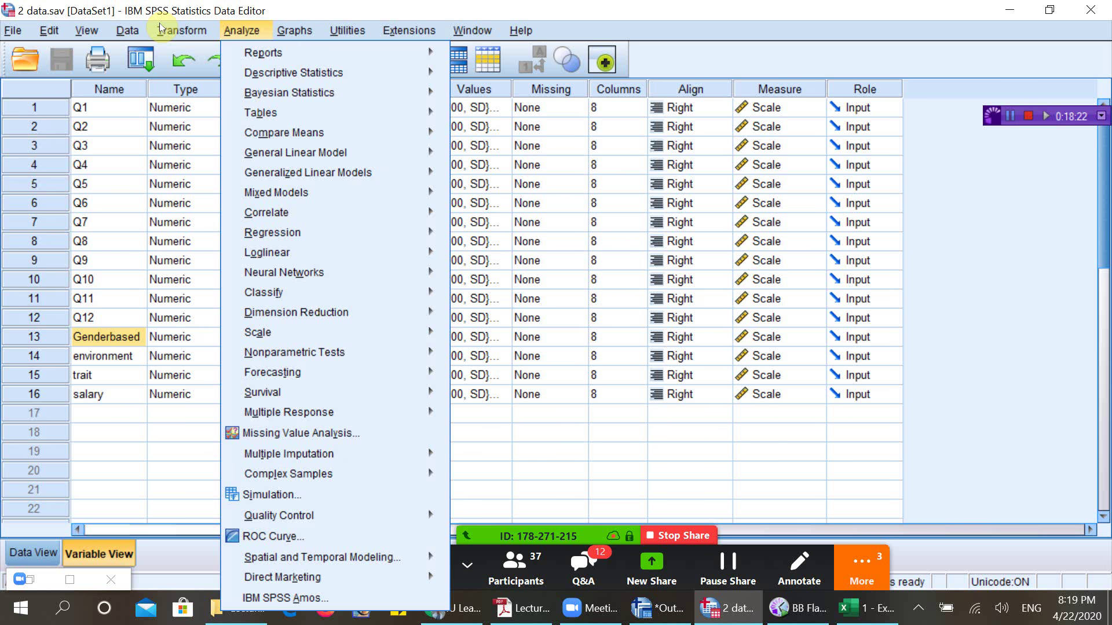
key(Right)
key(Down)
key(Down)
key(Down)
key(Down)
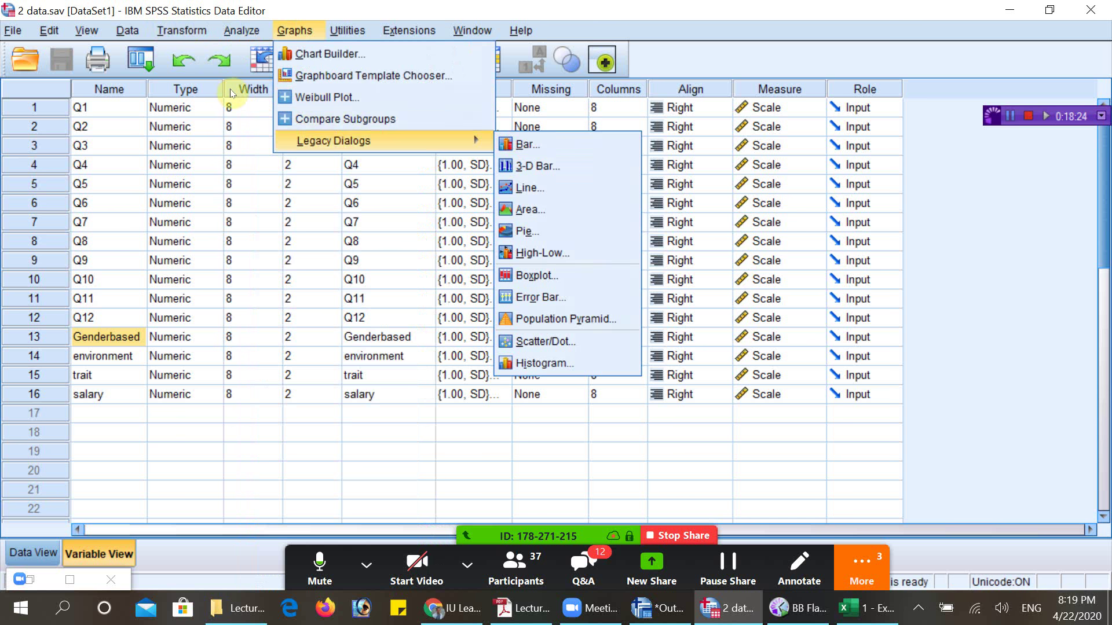
key(Right)
key(Down)
key(Down)
key(Down)
key(Down)
key(Down)
key(Down)
key(Down)
key(Down)
key(Down)
key(Down)
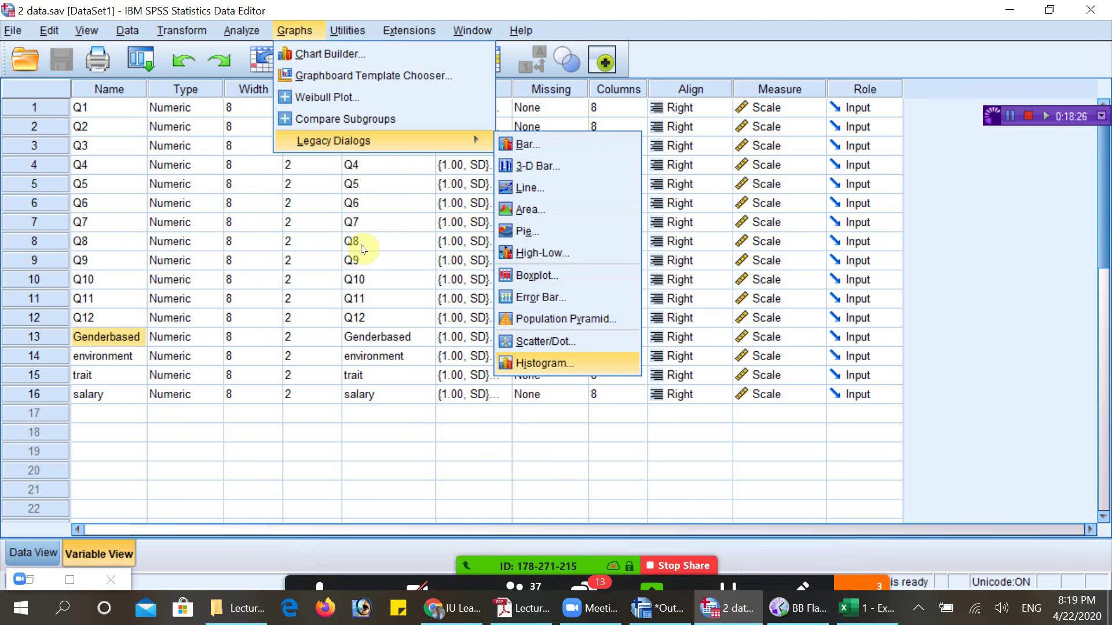
key(Up)
key(Up)
key(Up)
key(Up)
key(Down)
key(Down)
key(Down)
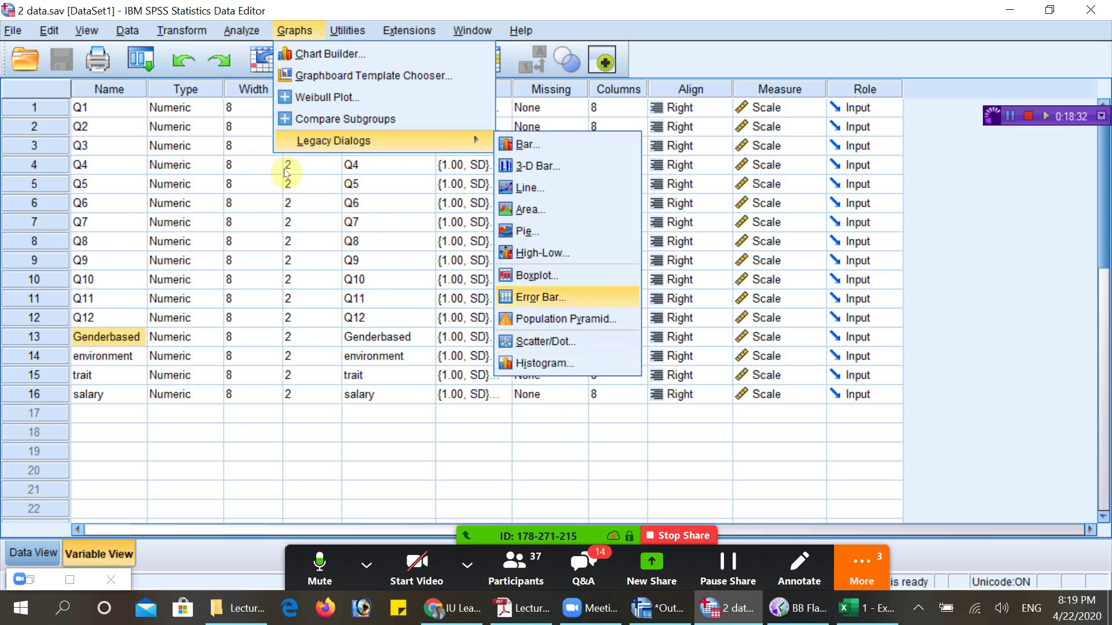
- Open the Linear Regression dialog for the "2 data" dataset
key(Left)
key(Down)
key(Down)
key(Down)
key(Down)
key(Down)
key(Down)
key(Down)
key(Down)
key(Down)
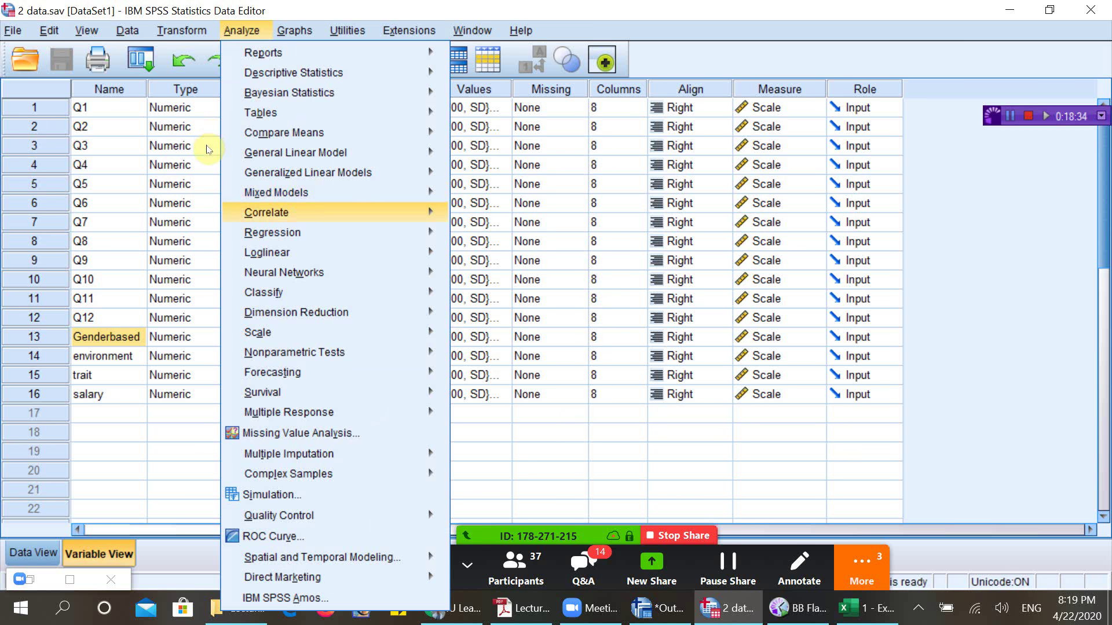
key(Right)
key(Down)
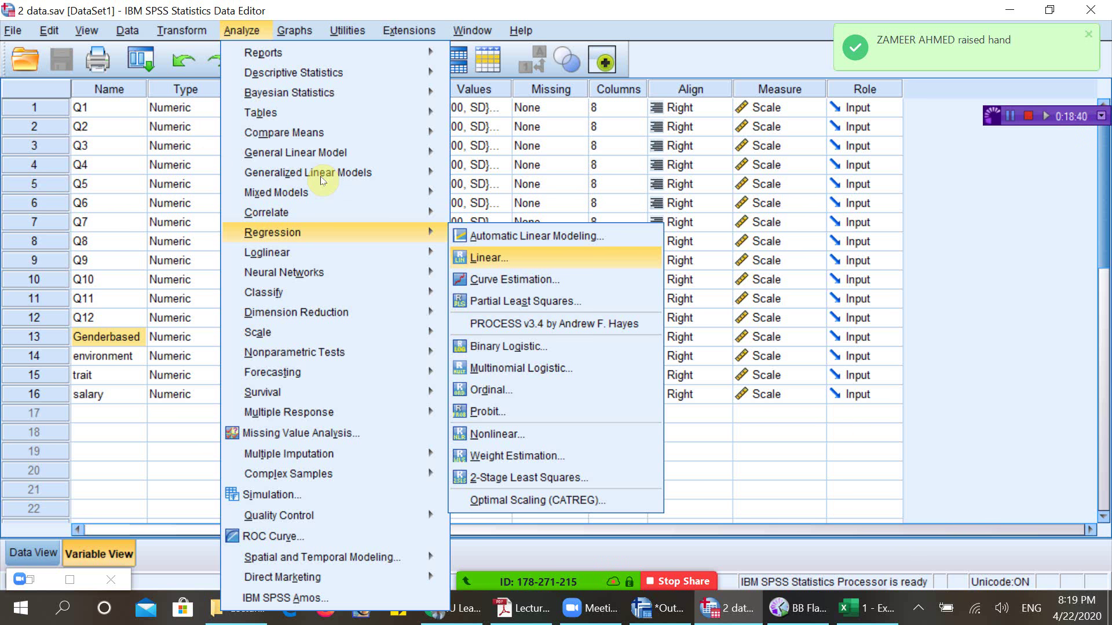
key(Return)
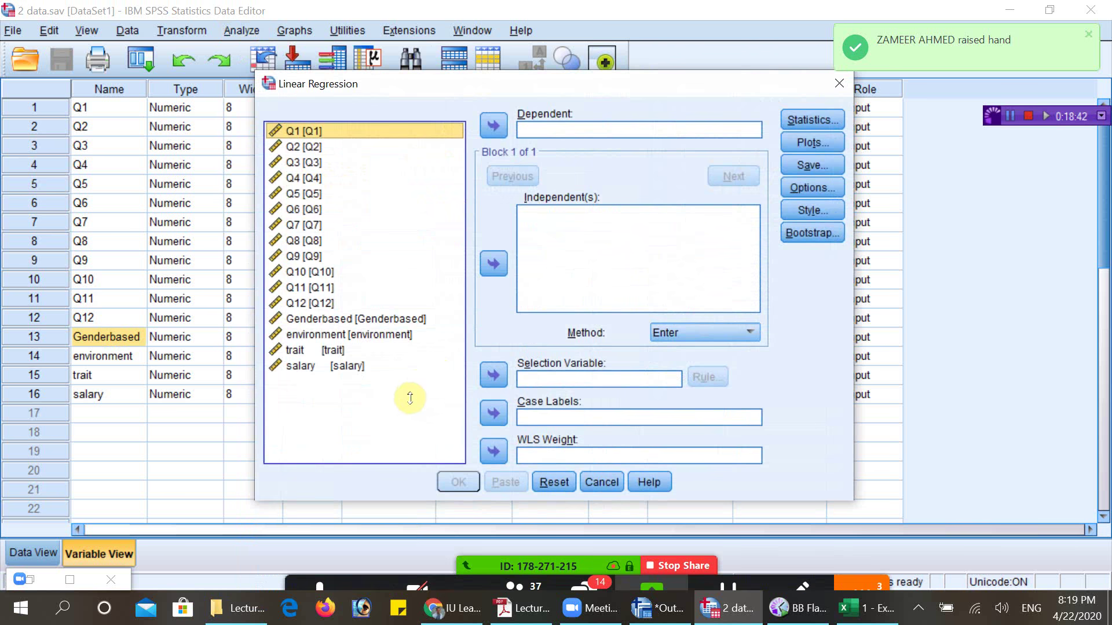
- Read the open participant questions on outliers, communalities and VIF in the Zoom Question and Answer window, and minimize it
scroll(468, 314, down, 5)
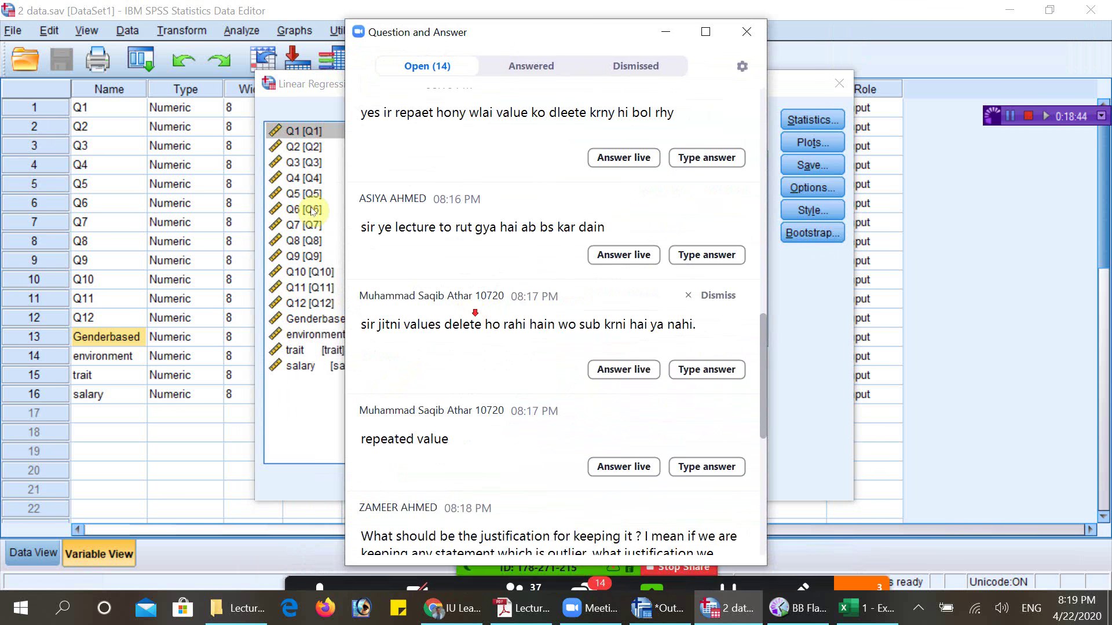
scroll(468, 315, down, 3)
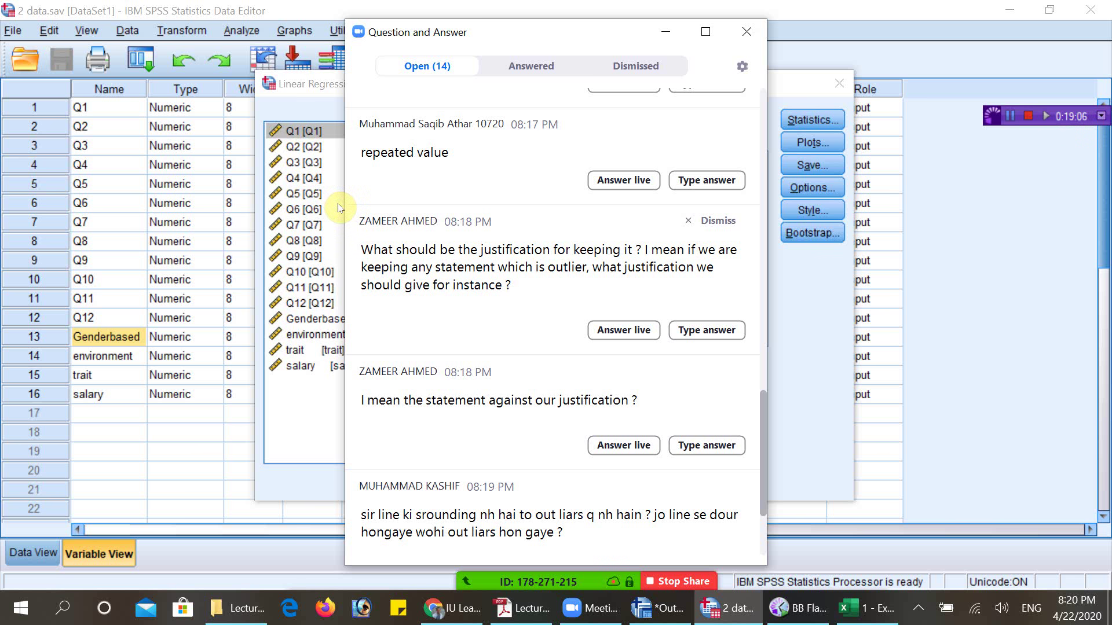
scroll(508, 305, down, 3)
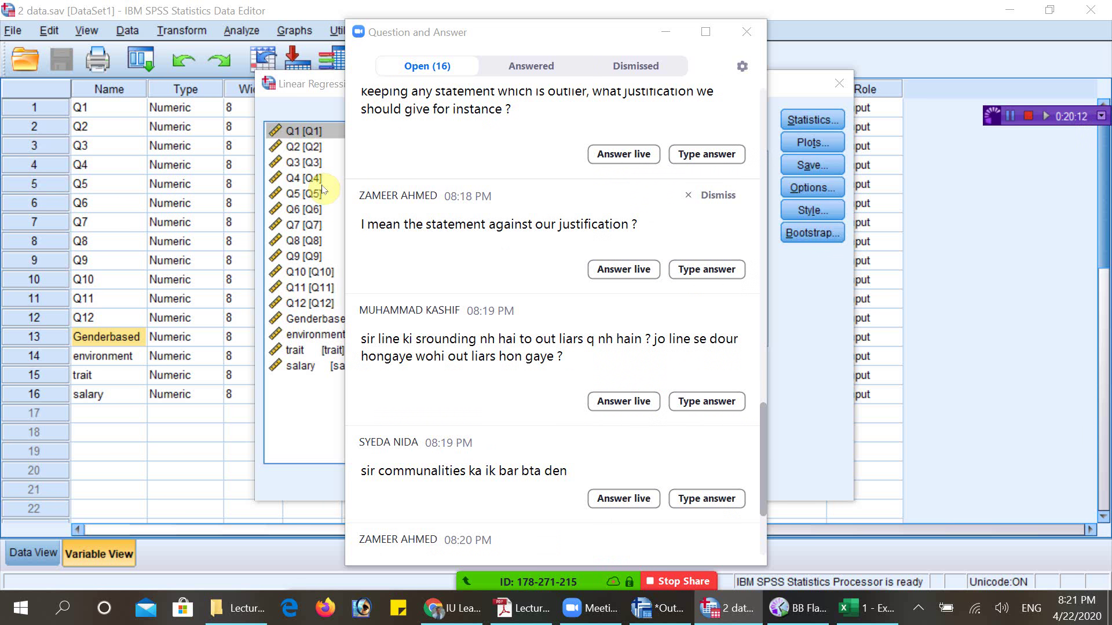
scroll(485, 282, down, 3)
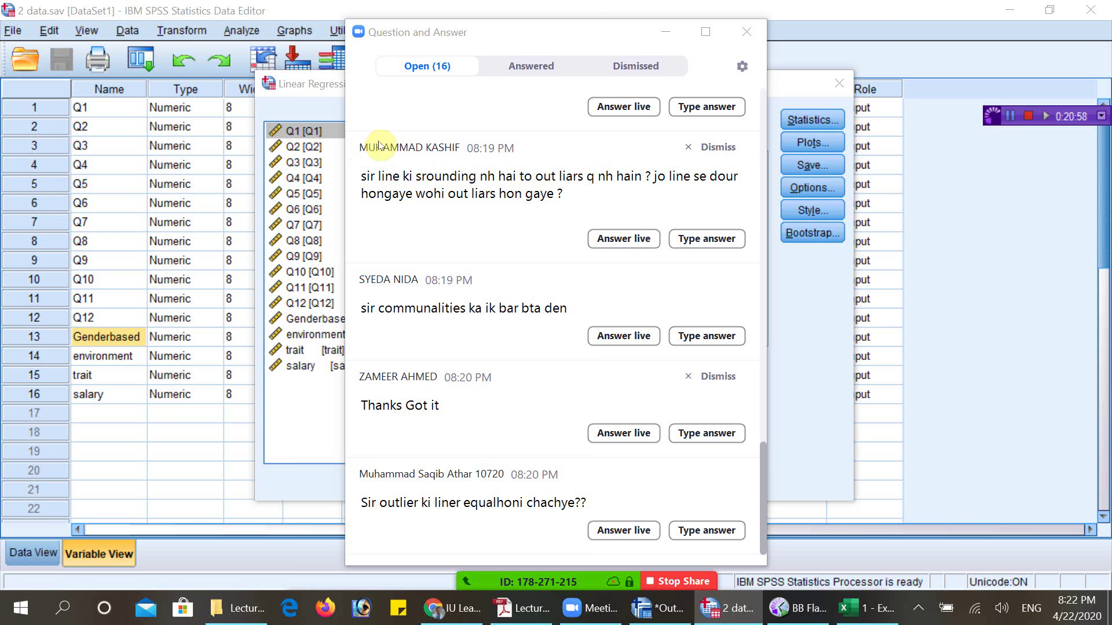
click(442, 207)
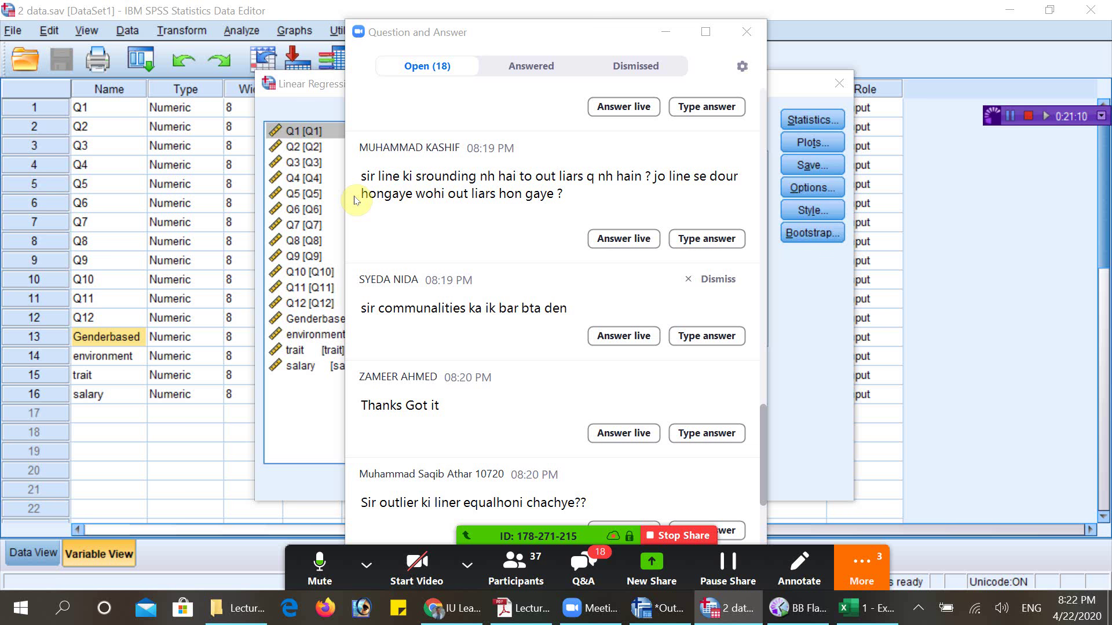
click(346, 213)
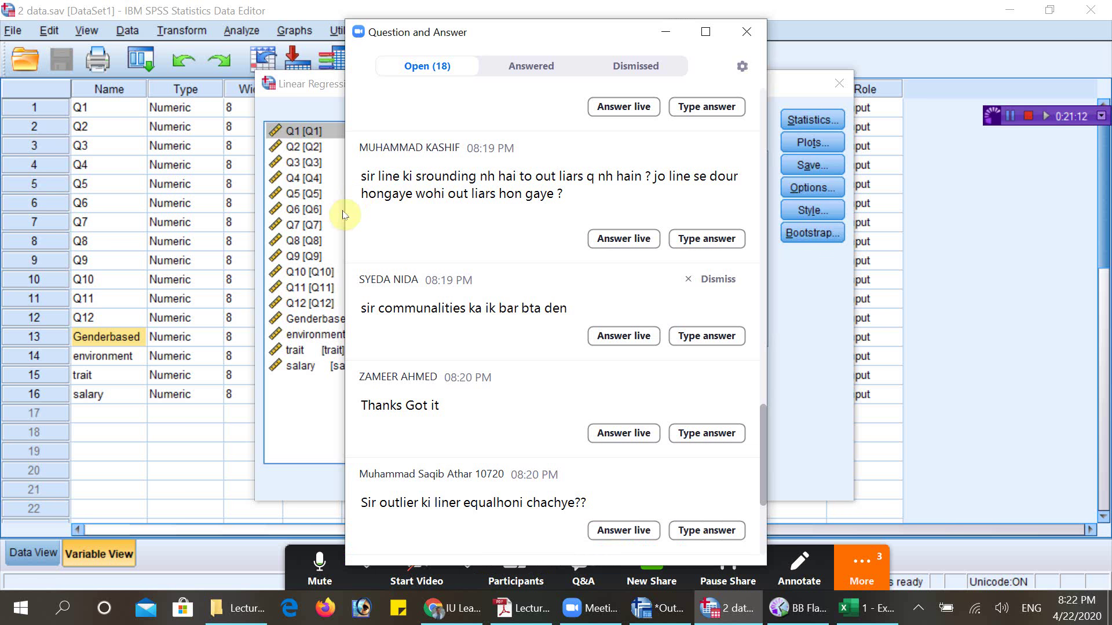
scroll(520, 315, down, 2)
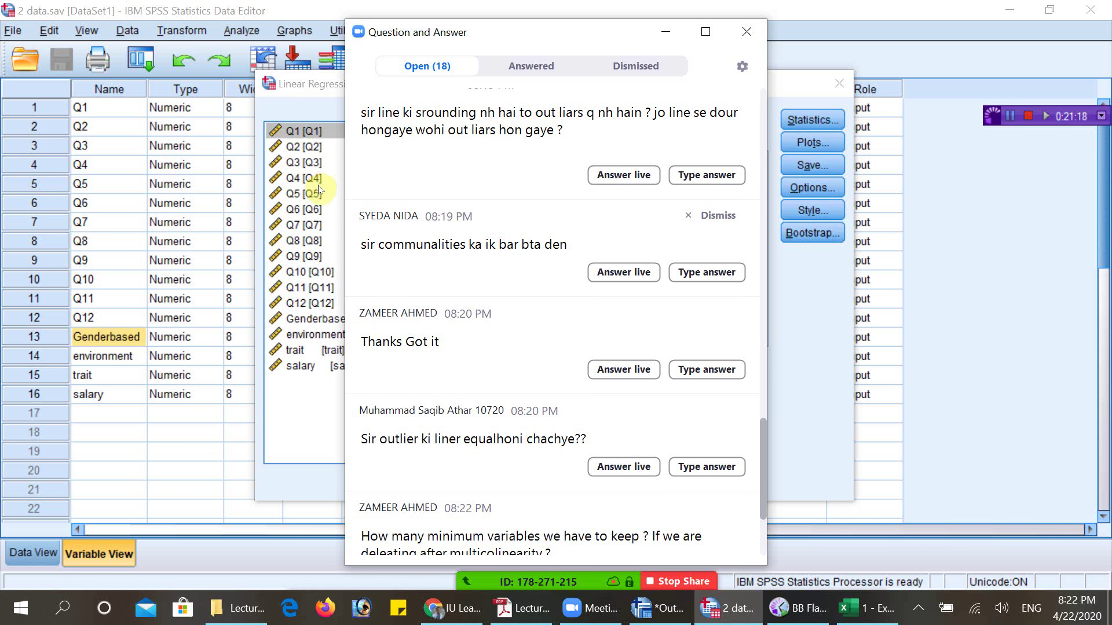
scroll(490, 284, down, 2)
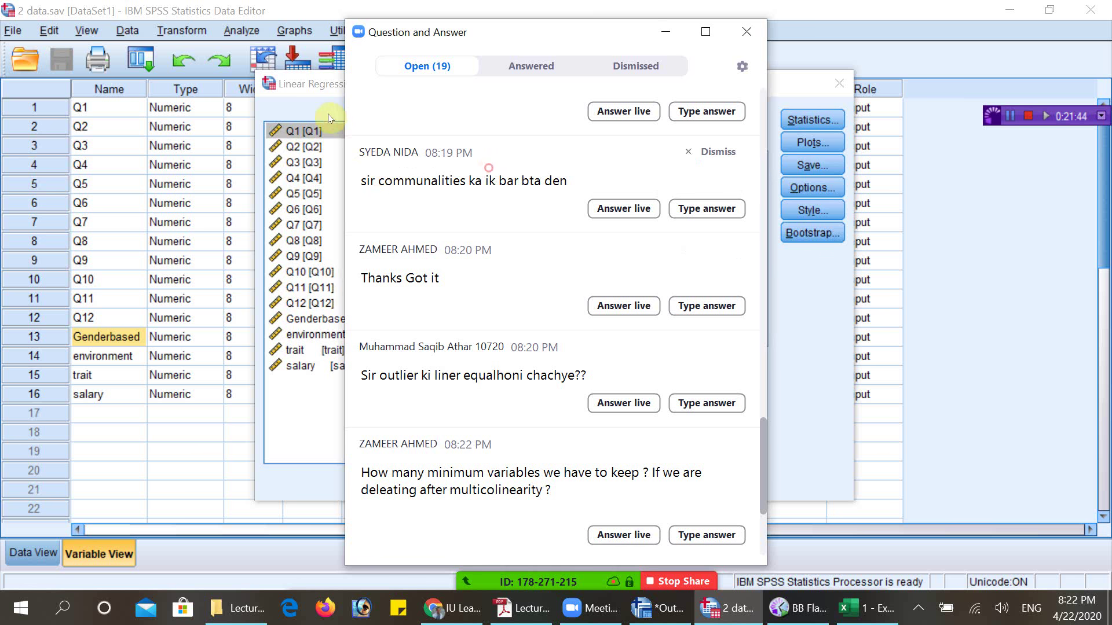
scroll(353, 139, down, 3)
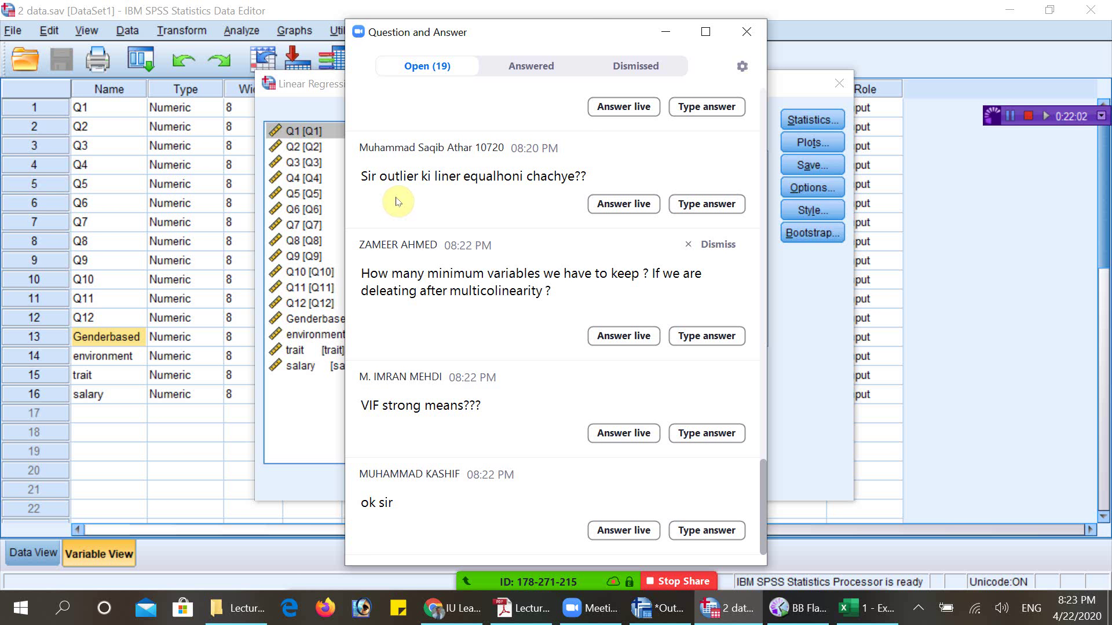
click(469, 304)
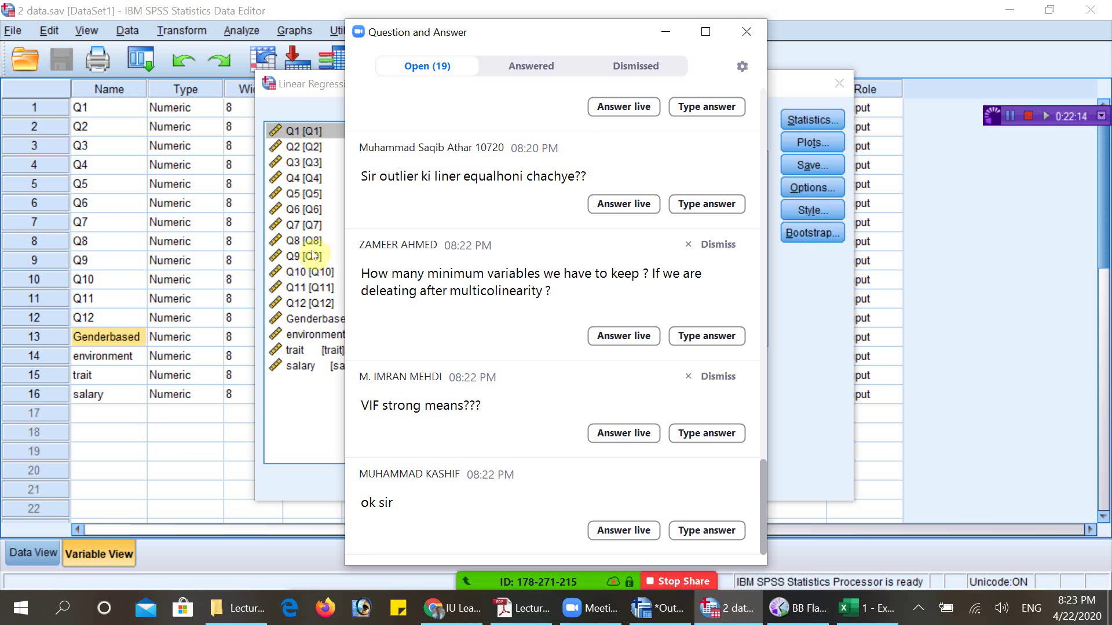
click(470, 428)
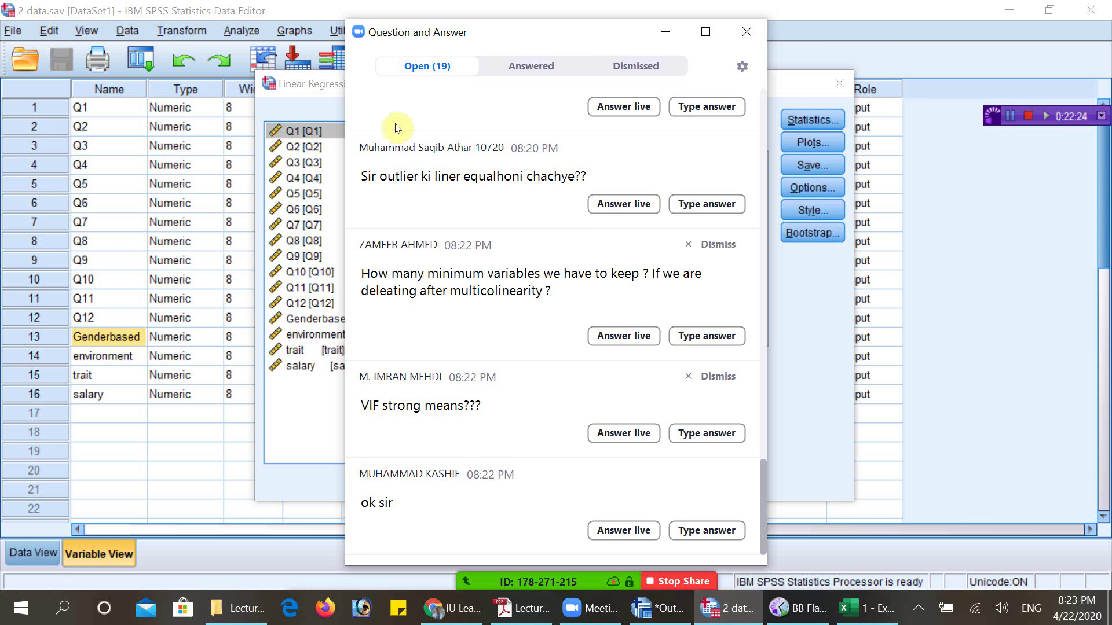
click(666, 32)
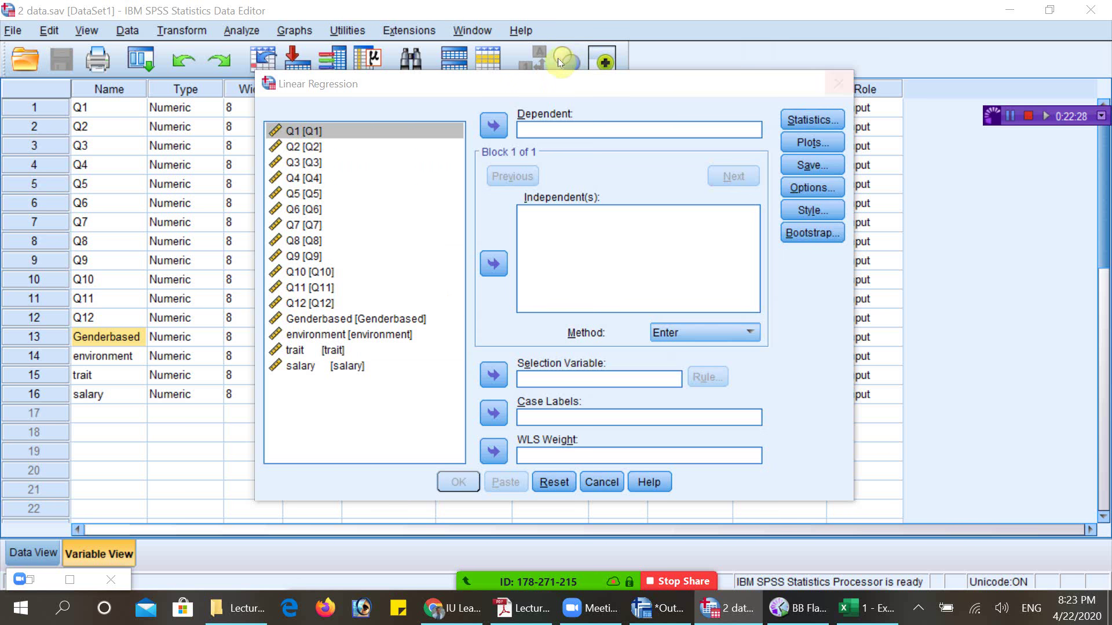
- Restart the Linear Regression setup and assign Genderbased as the dependent variable
click(839, 83)
click(241, 30)
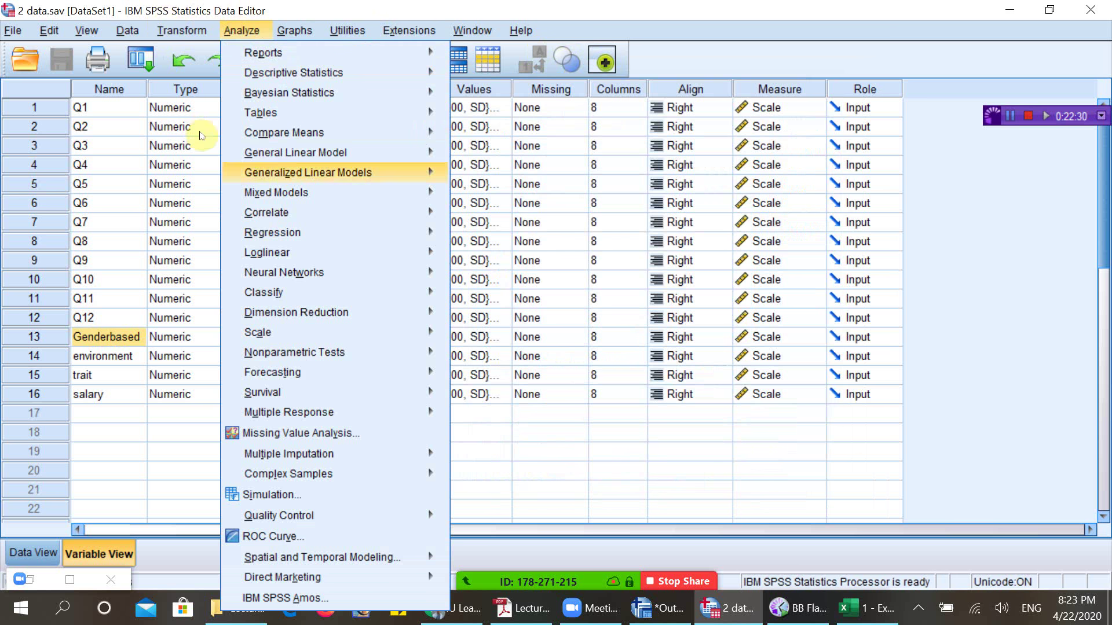
mouse_move(302, 232)
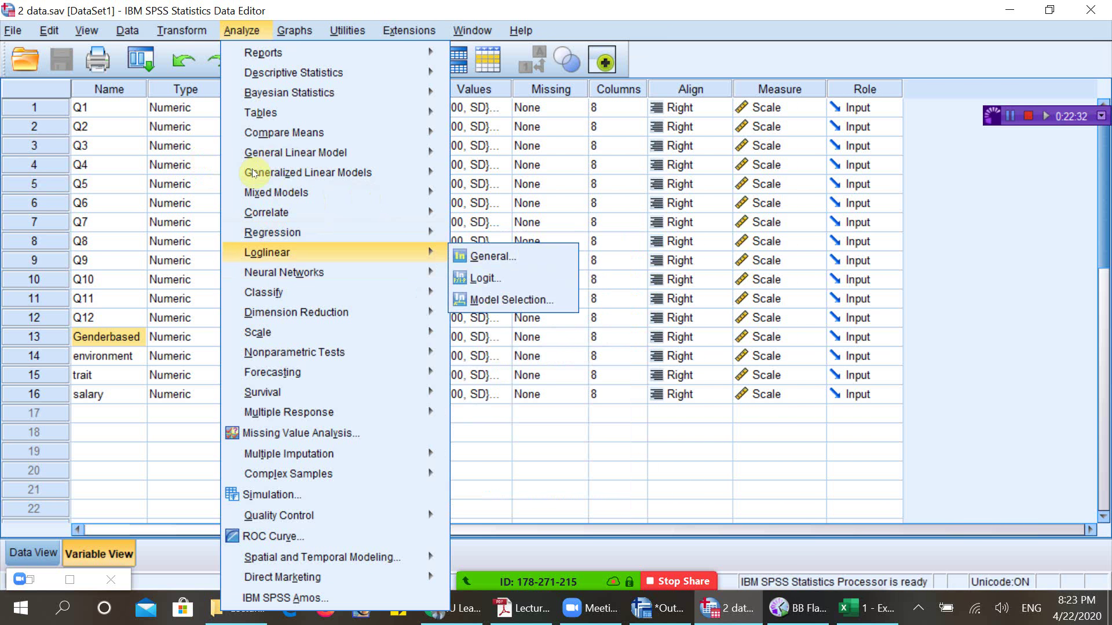
click(489, 257)
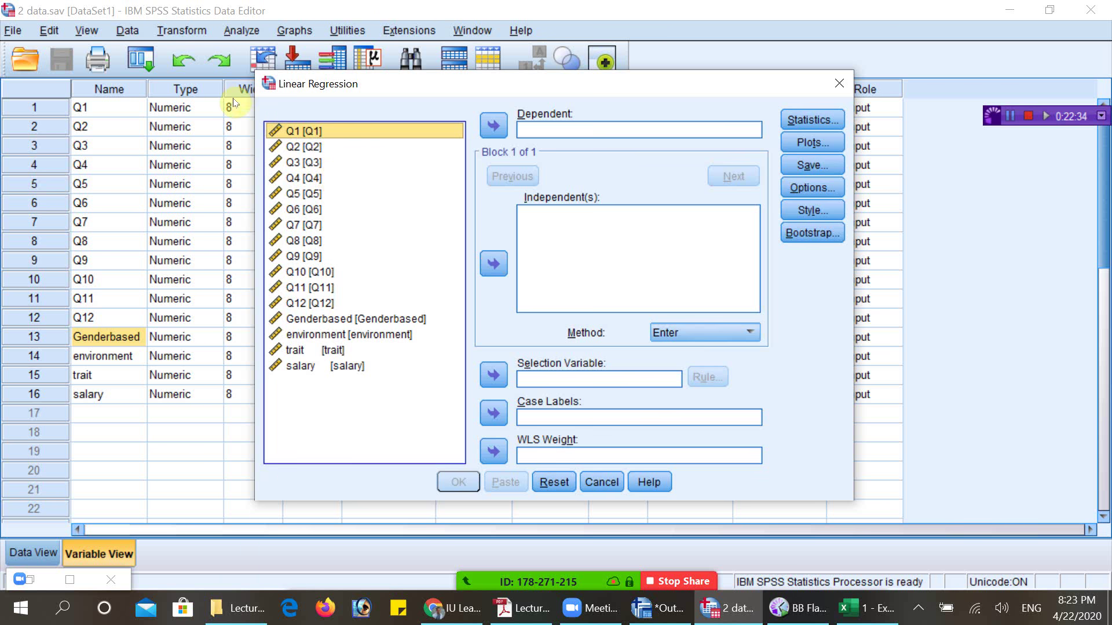
click(312, 319)
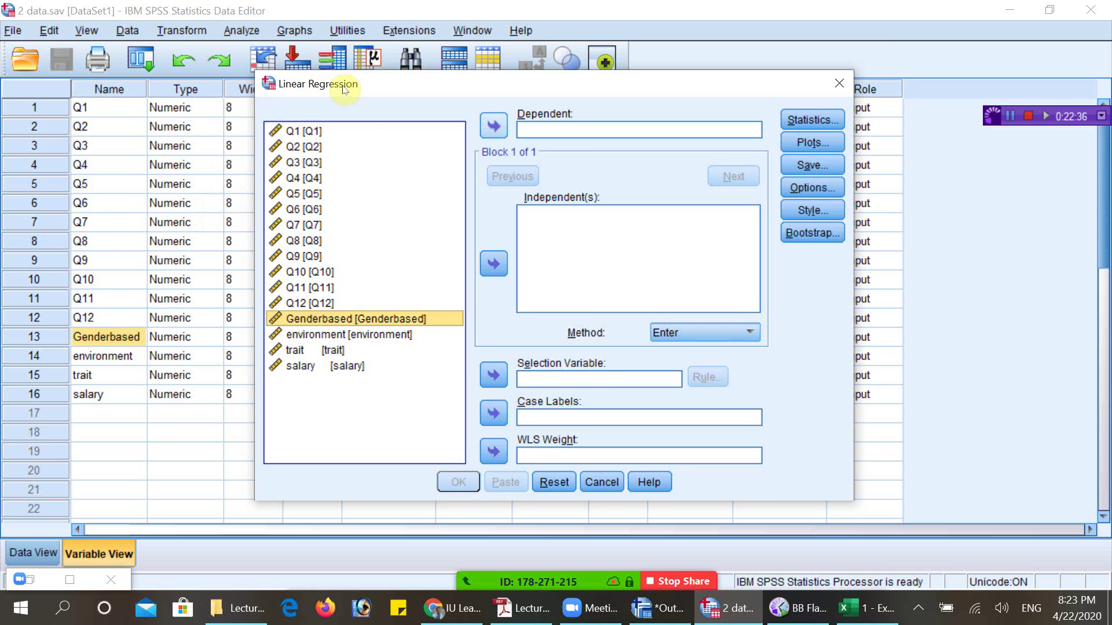
click(494, 125)
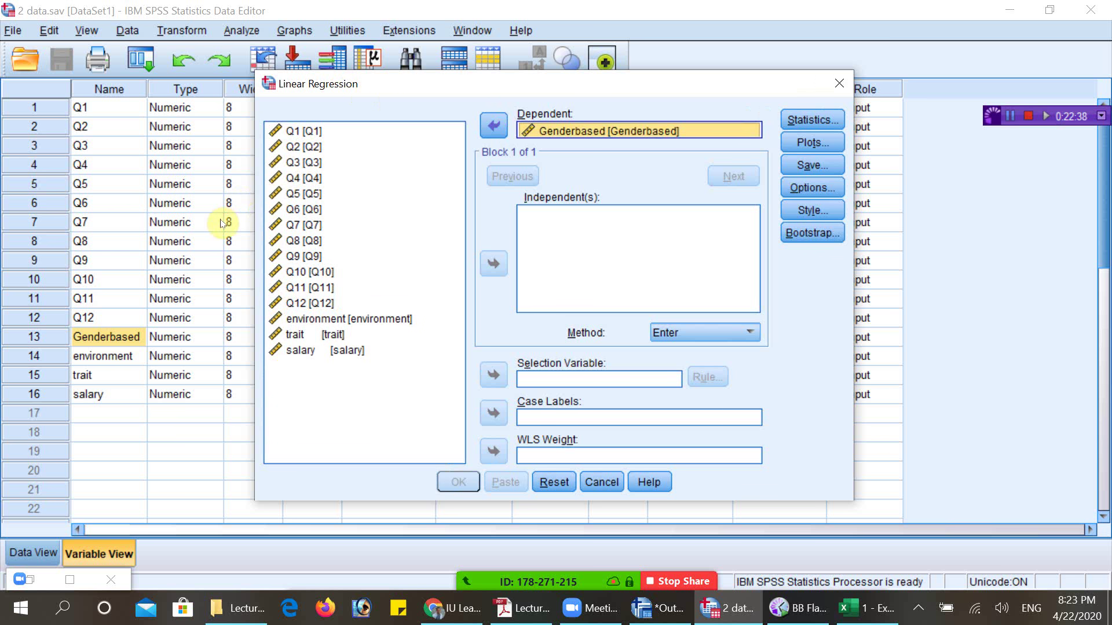
- Add environment, trait and salary as the independent variables of the regression
click(334, 317)
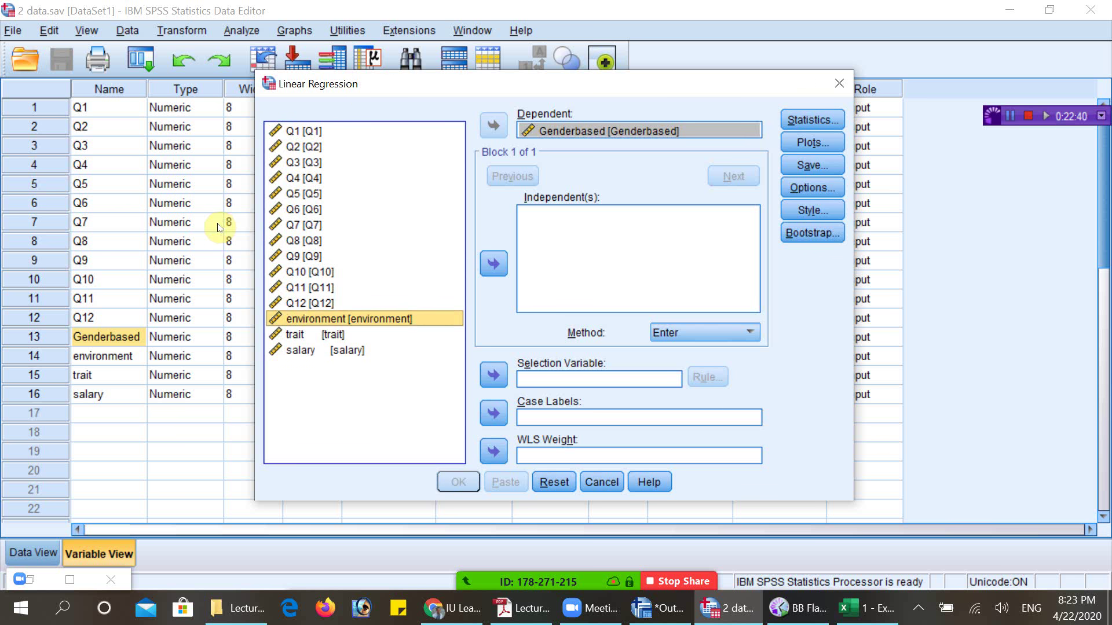
ctrl+click(324, 335)
ctrl+click(300, 350)
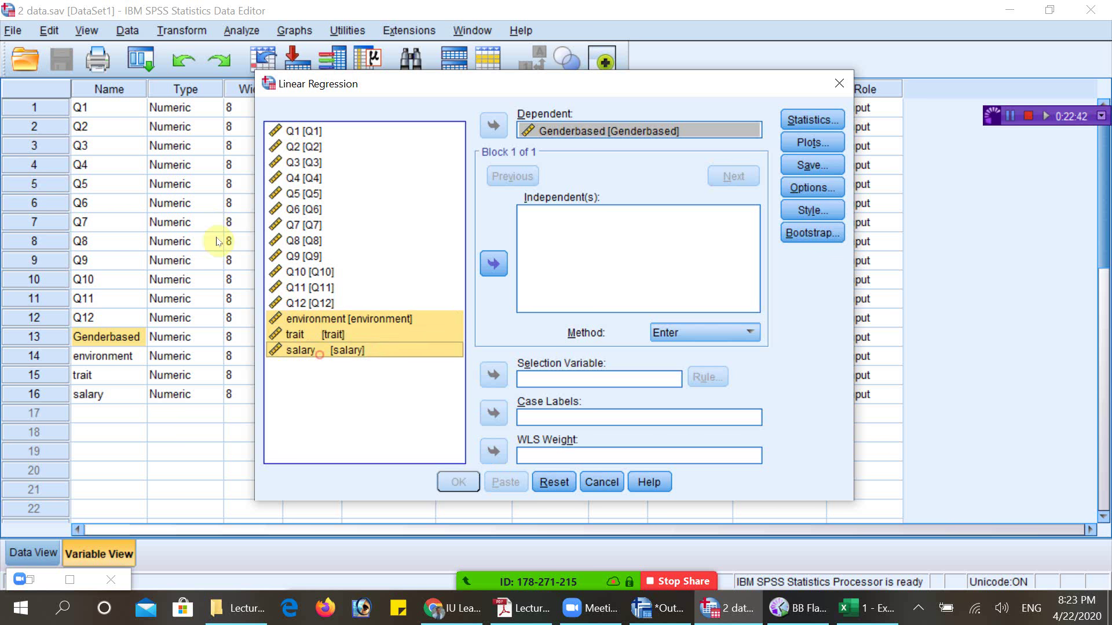
click(493, 264)
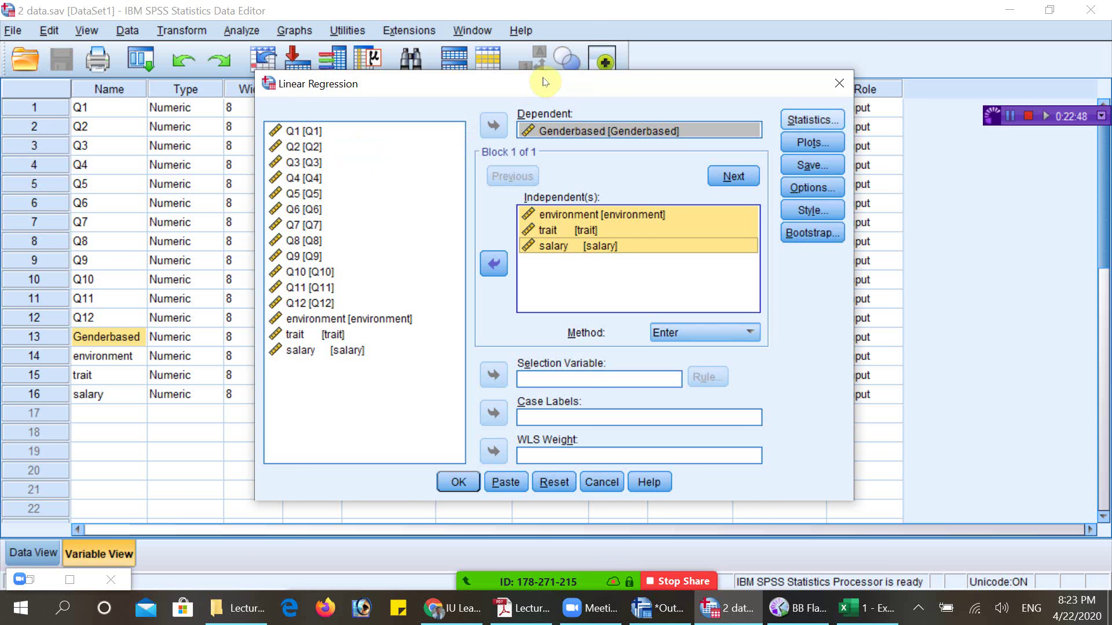
- Request collinearity diagnostics and the Durbin-Watson statistic for the regression, leaving confidence intervals off
click(810, 119)
click(573, 215)
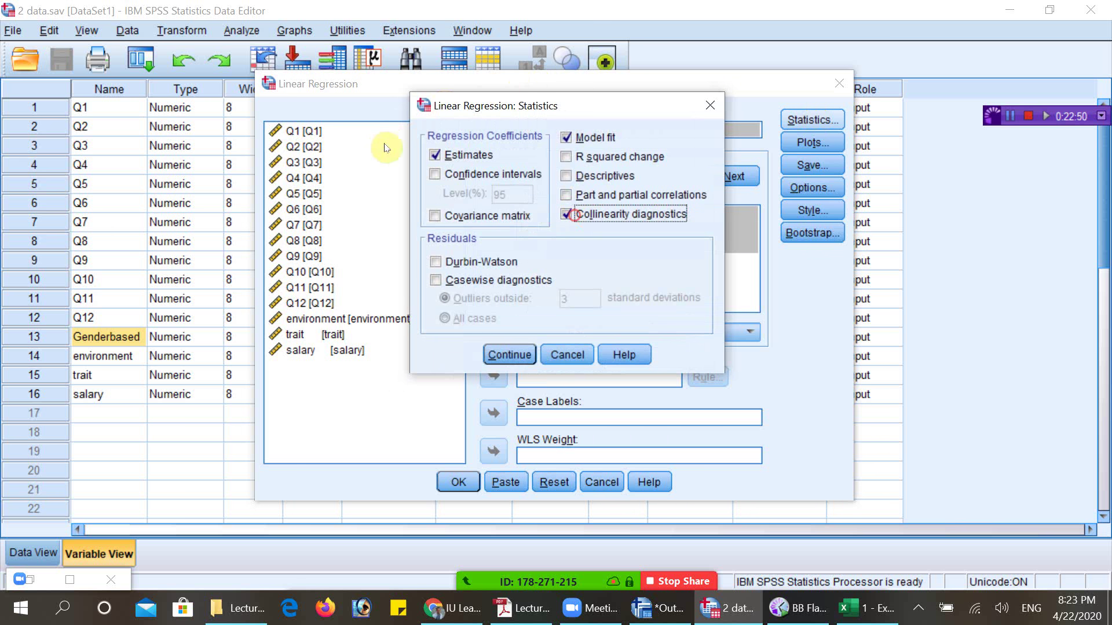
click(457, 261)
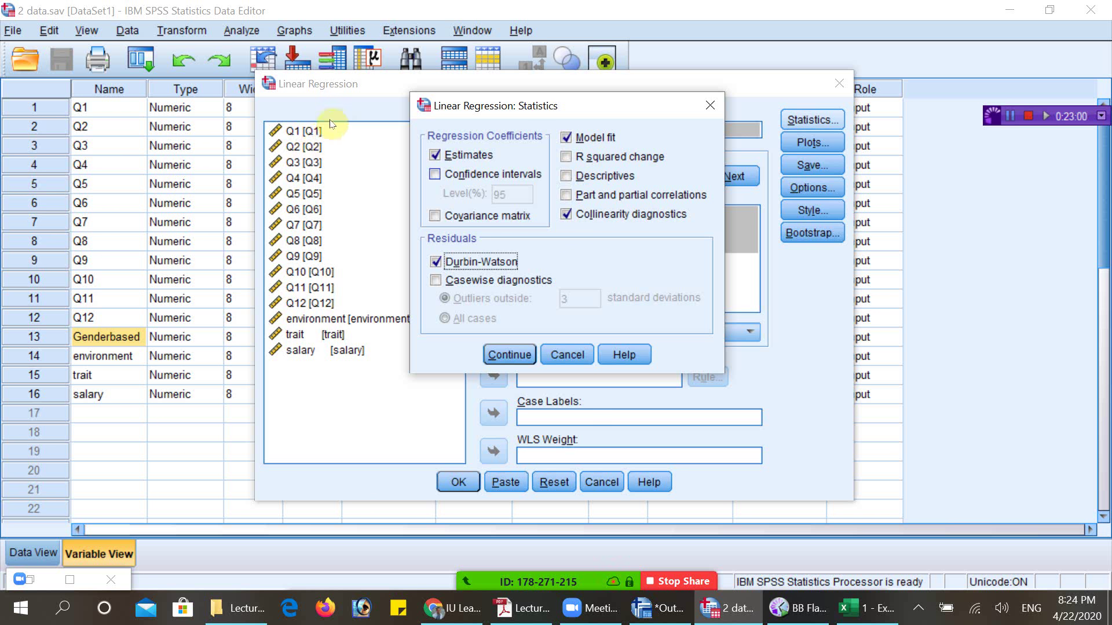
key(alt+n)
key(Tab)
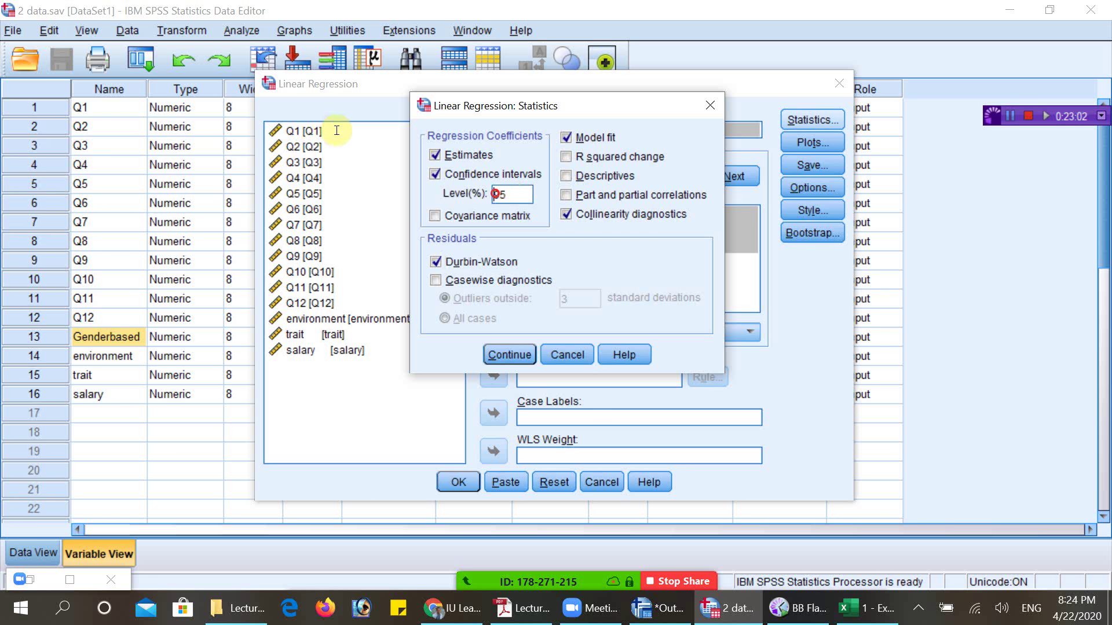
key(alt+n)
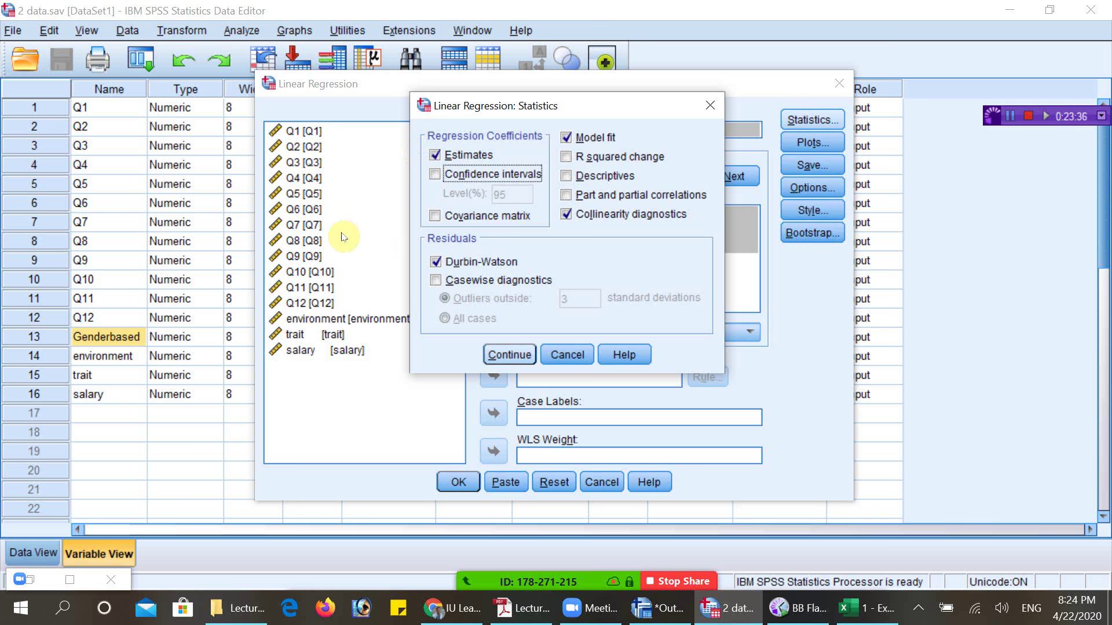
key(Return)
- Set up the regression scatter plot with *ZPRED as Y and *ZRESID as X
click(812, 143)
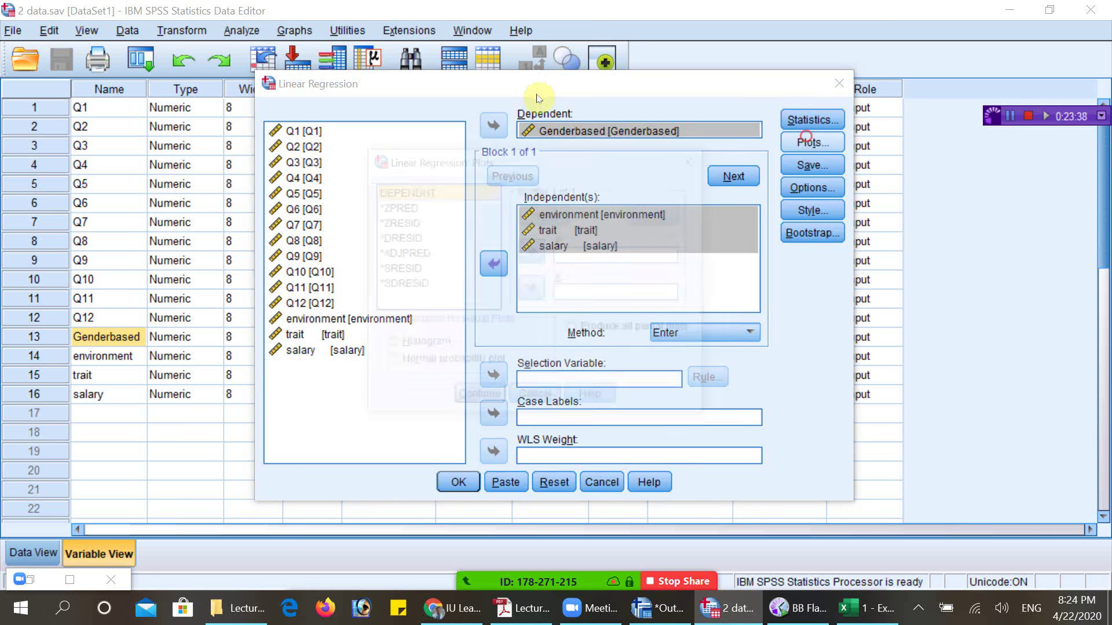
click(387, 207)
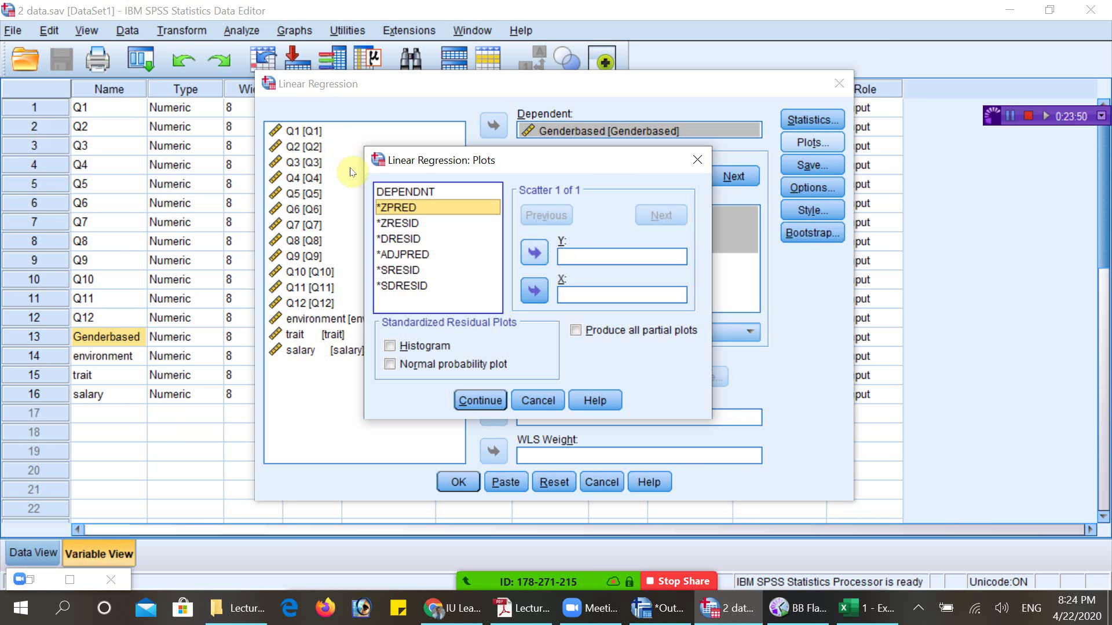
key(alt+y)
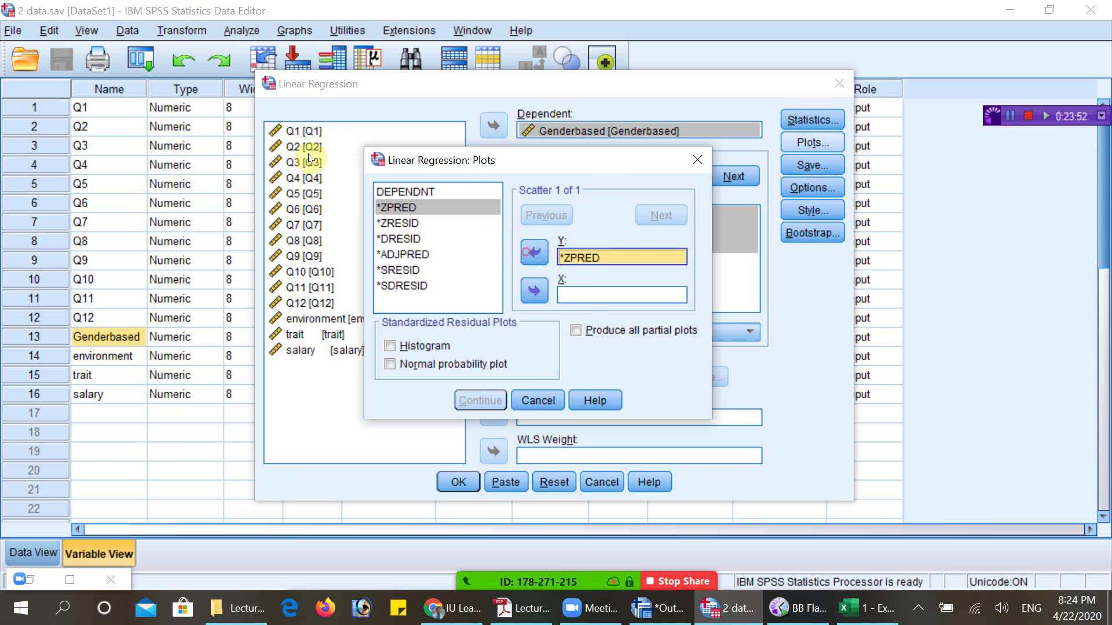
key(shift+Tab)
key(Down)
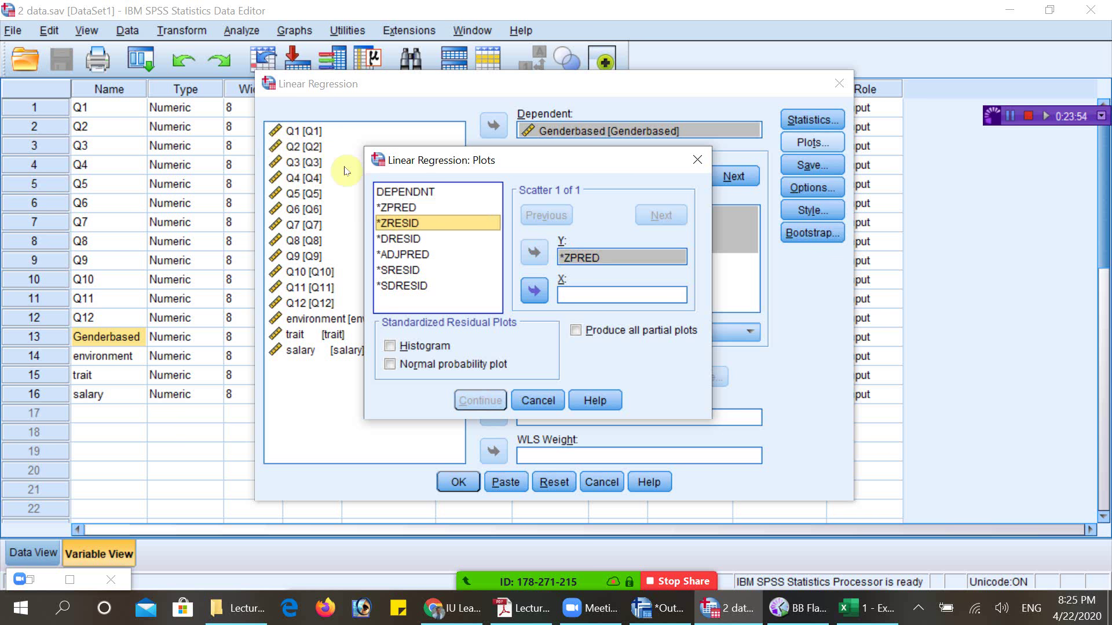
key(Up)
key(Up)
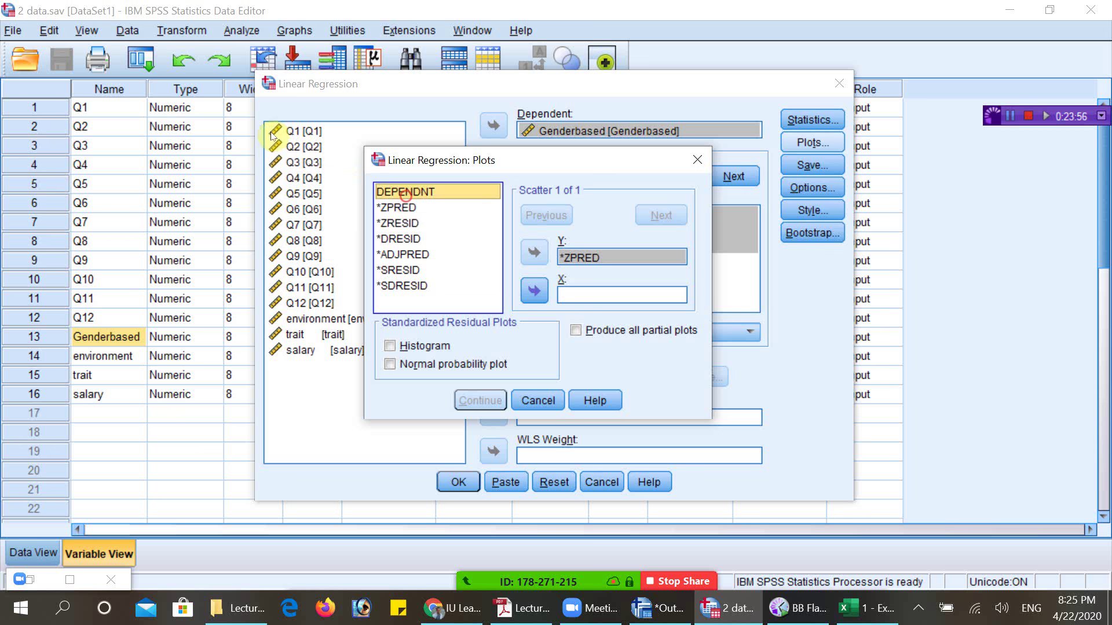
key(Down)
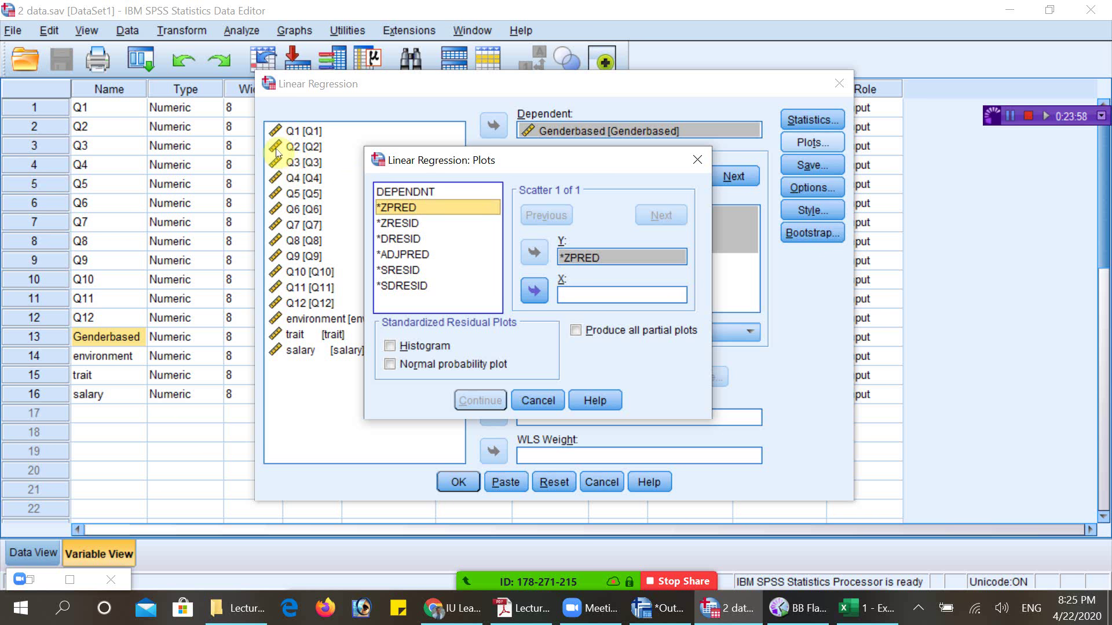
key(Down)
key(Tab)
key(space)
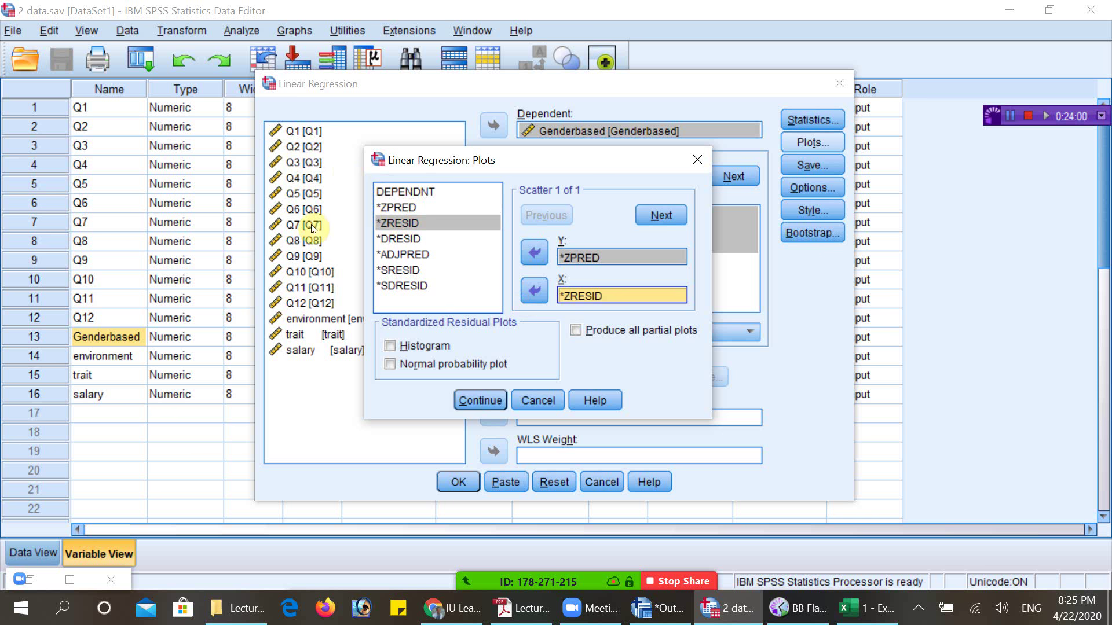
- Include the histogram and normal probability plot of the standardized residuals and accept the plot settings
key(alt+h)
key(alt+r)
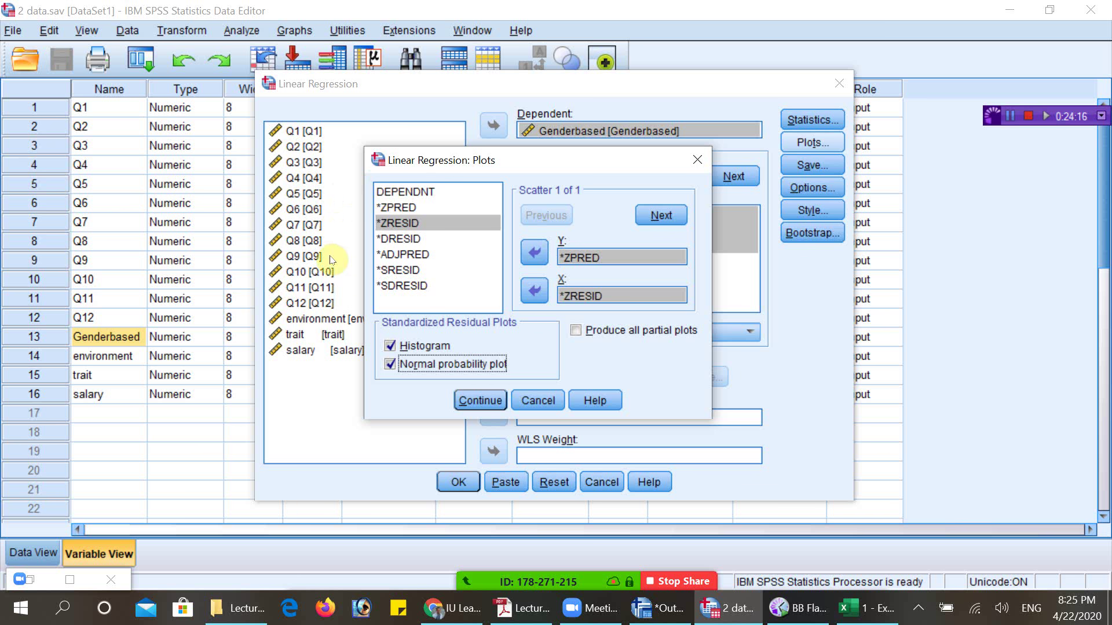
click(470, 406)
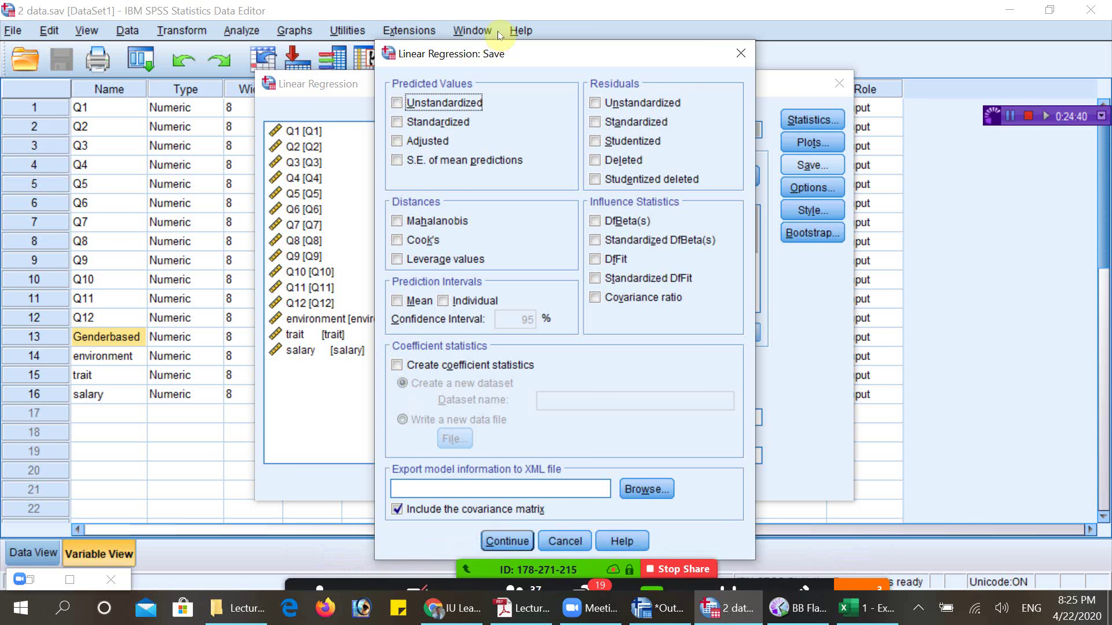
- Review the regression's save and missing-value options without changing them, and run the regression
click(741, 53)
click(813, 187)
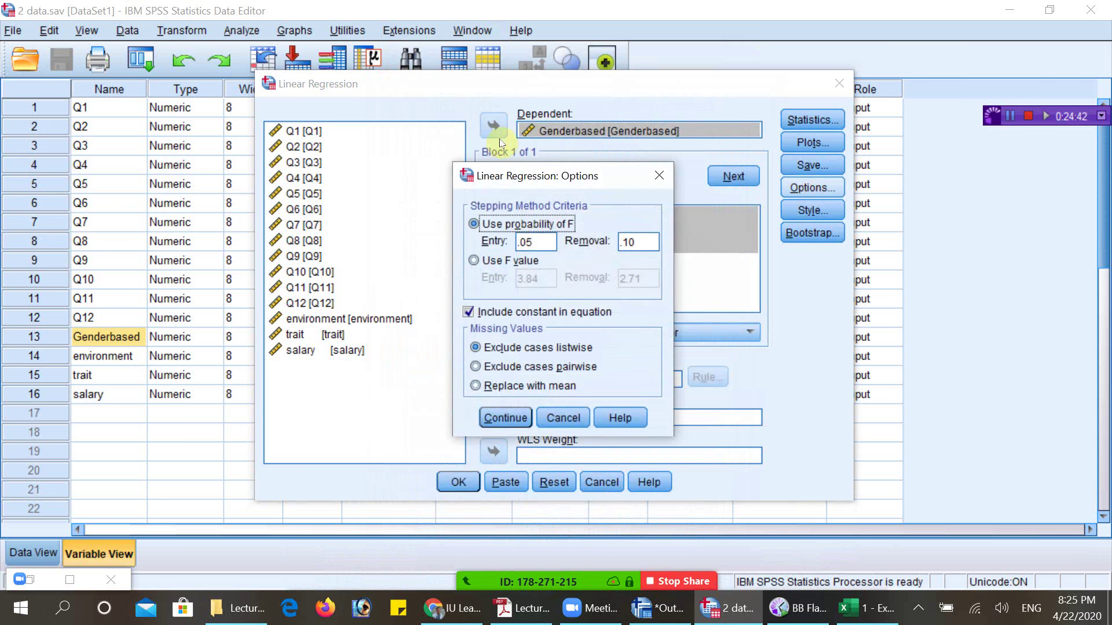
key(Return)
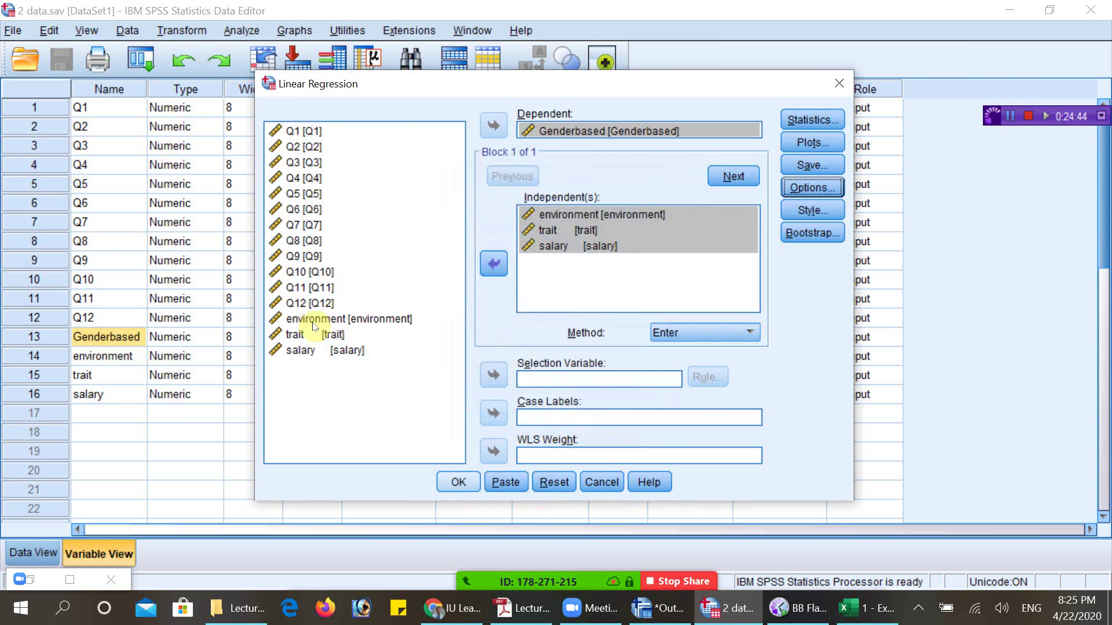
click(458, 481)
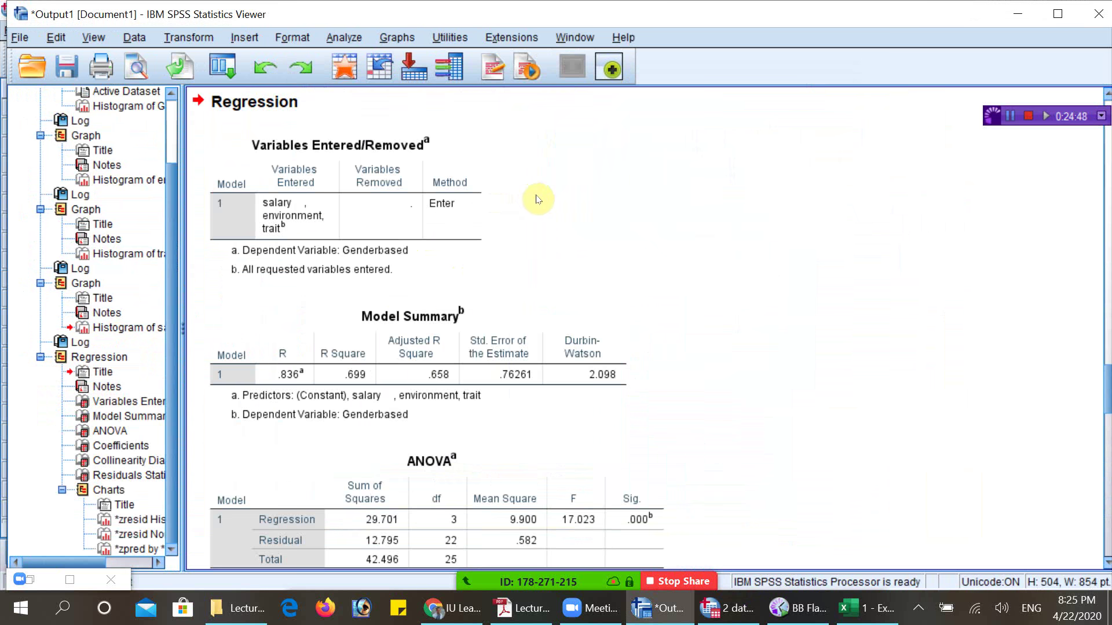
- Examine the Variables Entered/Removed and Model Summary tables in the regression output
click(359, 145)
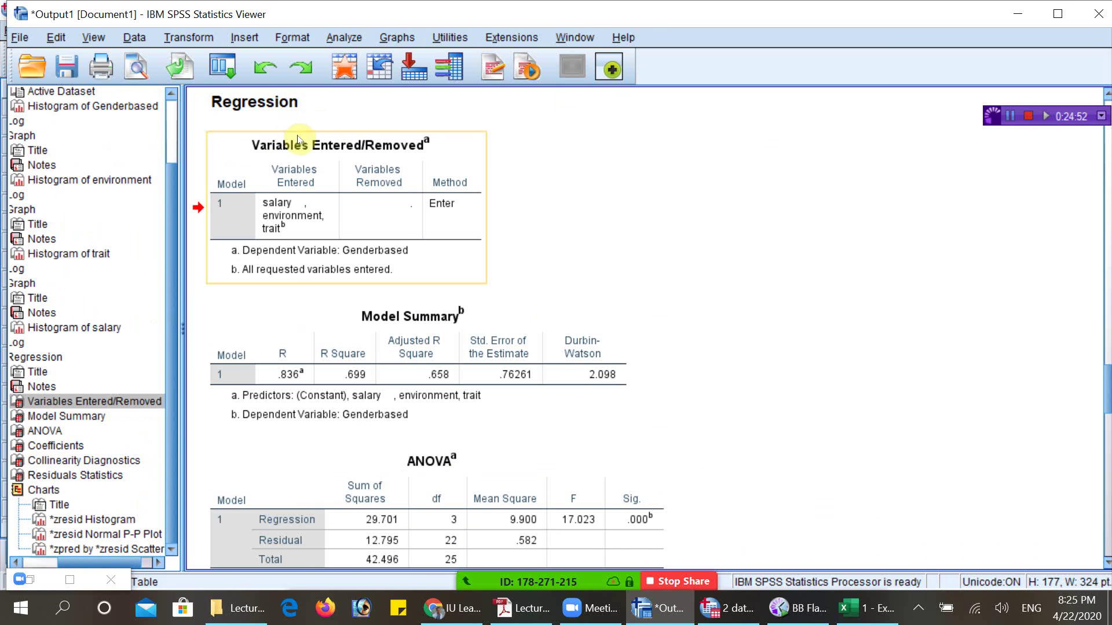
click(458, 363)
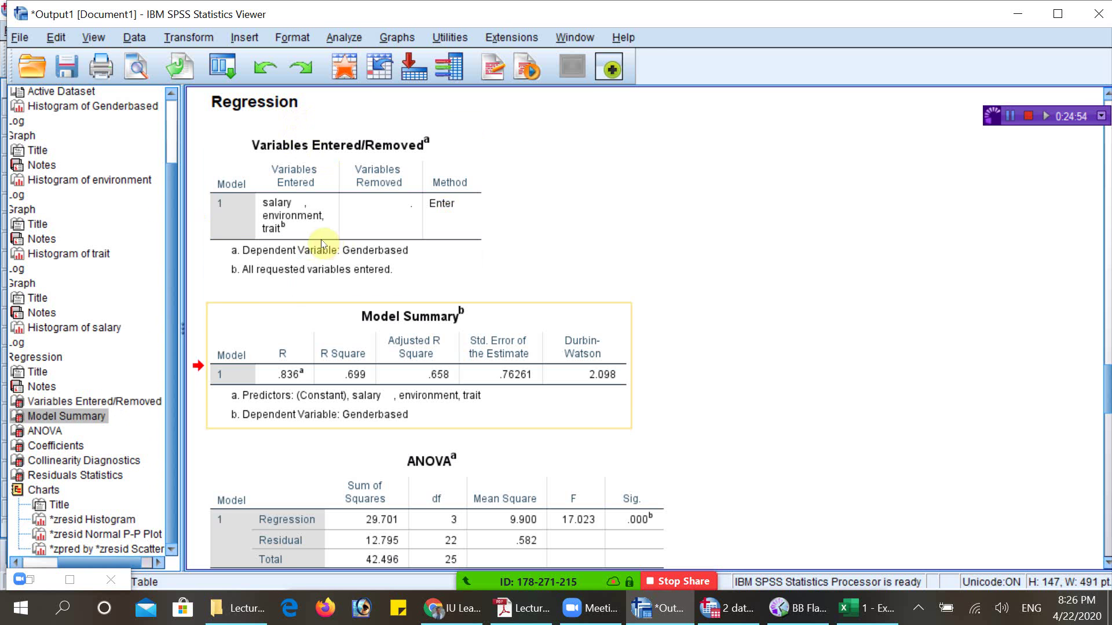
scroll(342, 240, down, 3)
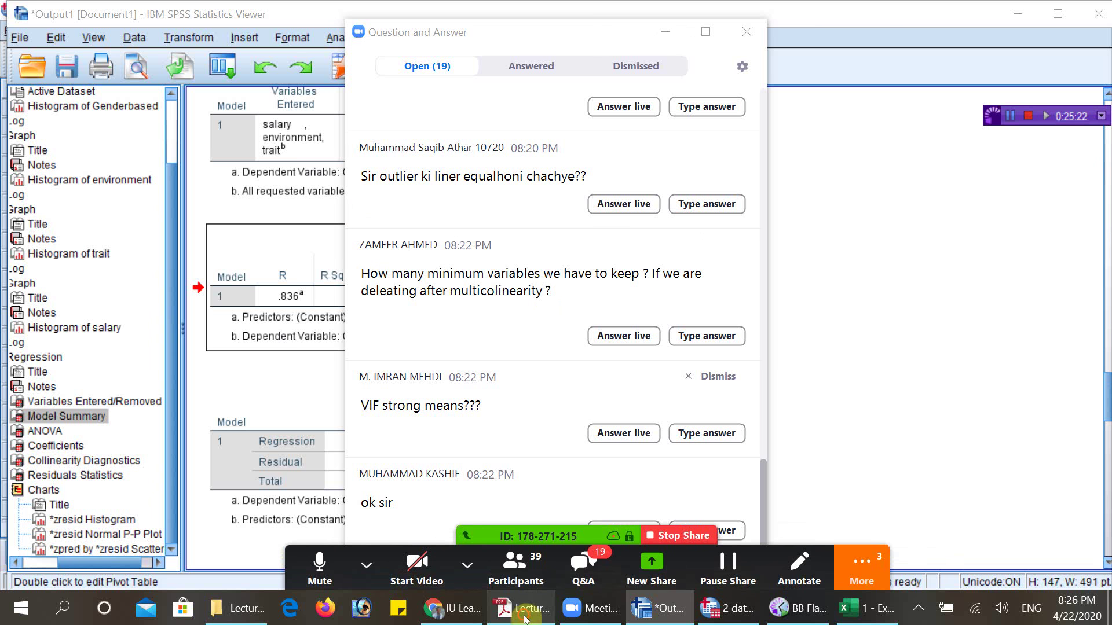
- Check the open participant questions in the Zoom Question and Answer window and minimize it over the data editor
key(alt+Tab)
click(666, 32)
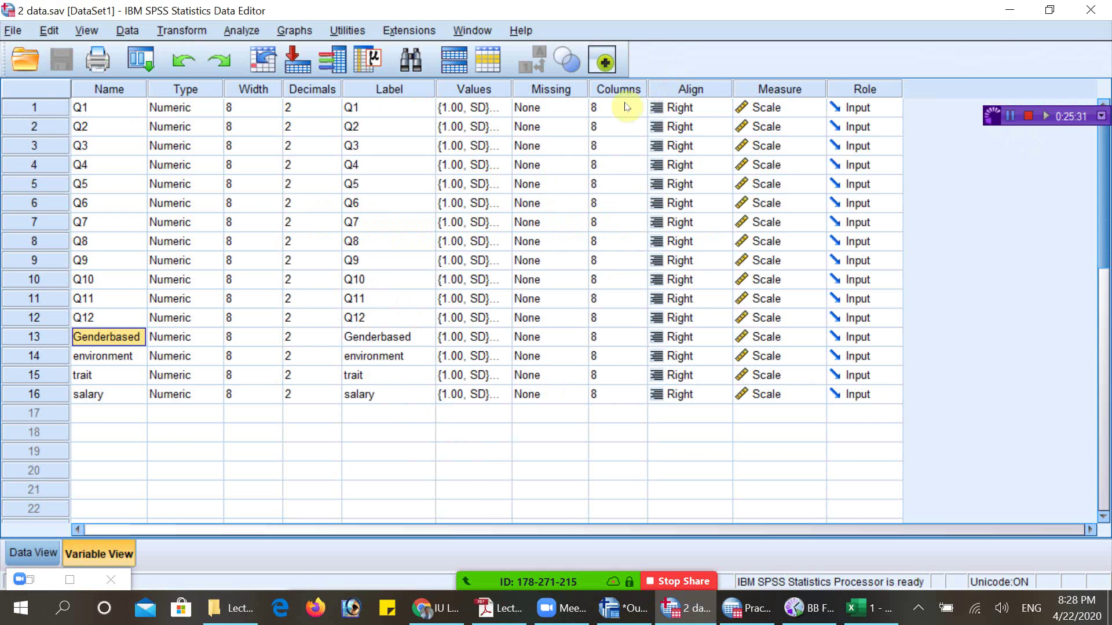
mouse_move(385, 395)
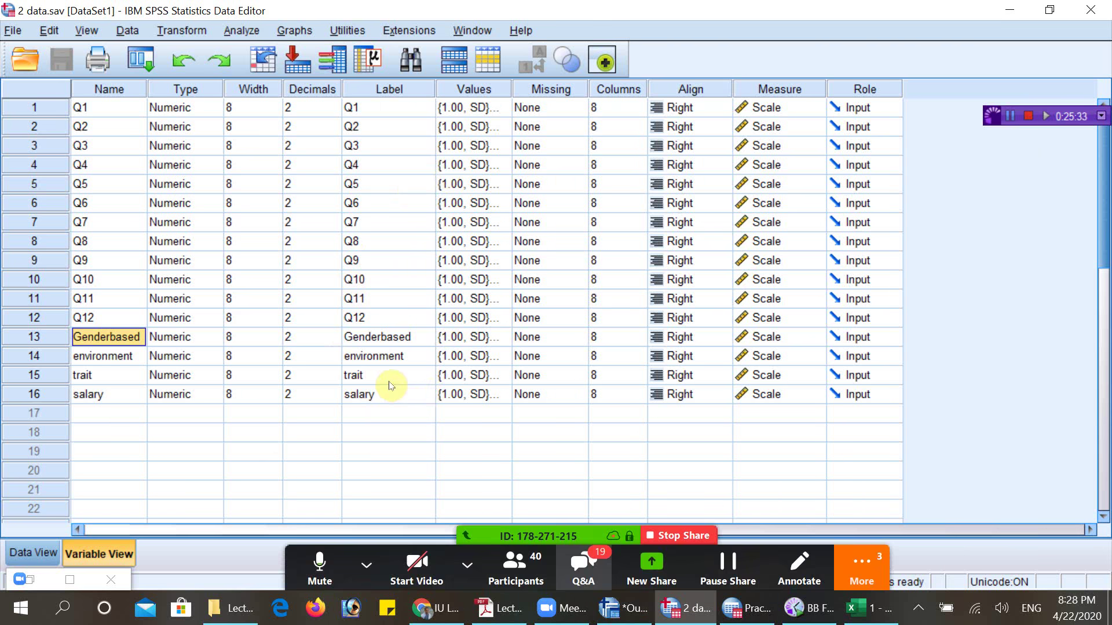
click(584, 575)
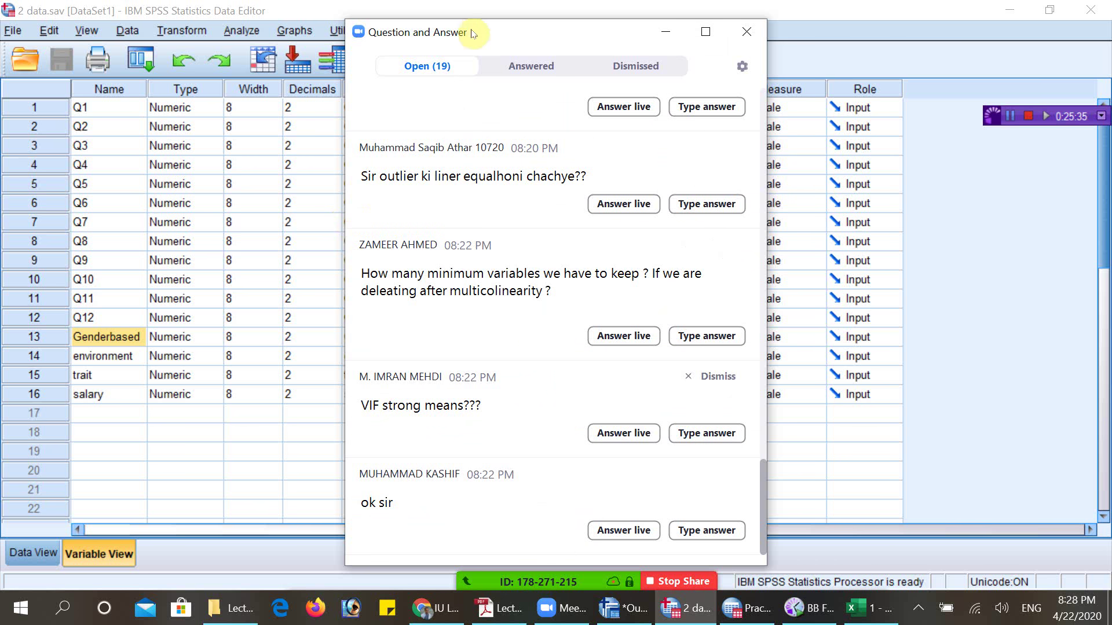
click(673, 34)
- Reopen the Linear Regression setup, review its statistics selections without changes, and rerun the regression of Genderbased on environment, trait and salary
click(242, 31)
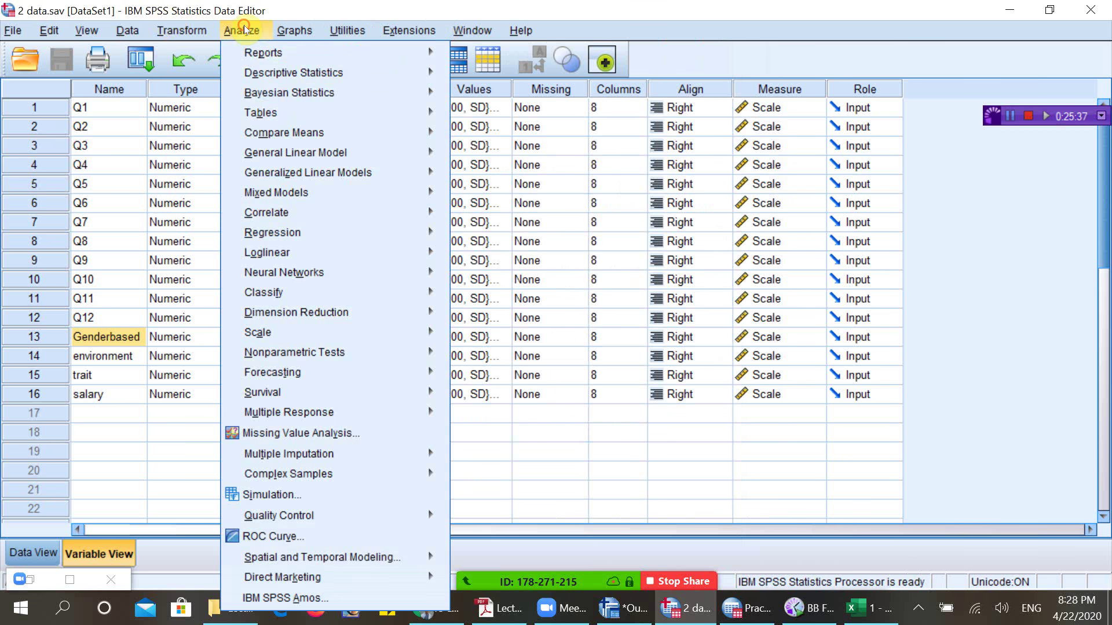
mouse_move(272, 232)
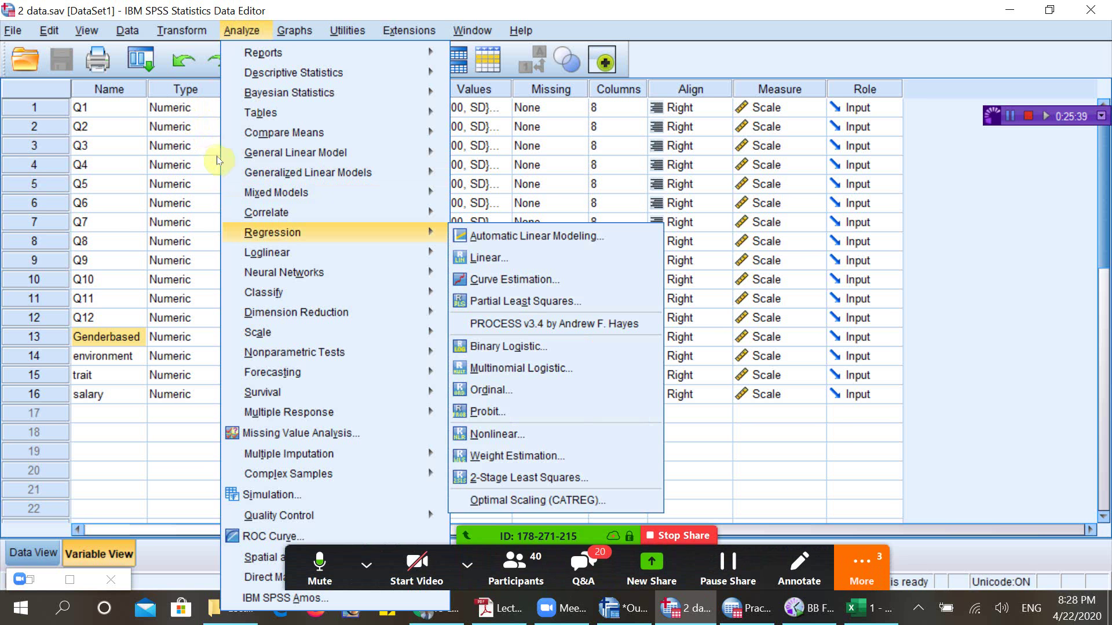
key(Down)
key(Return)
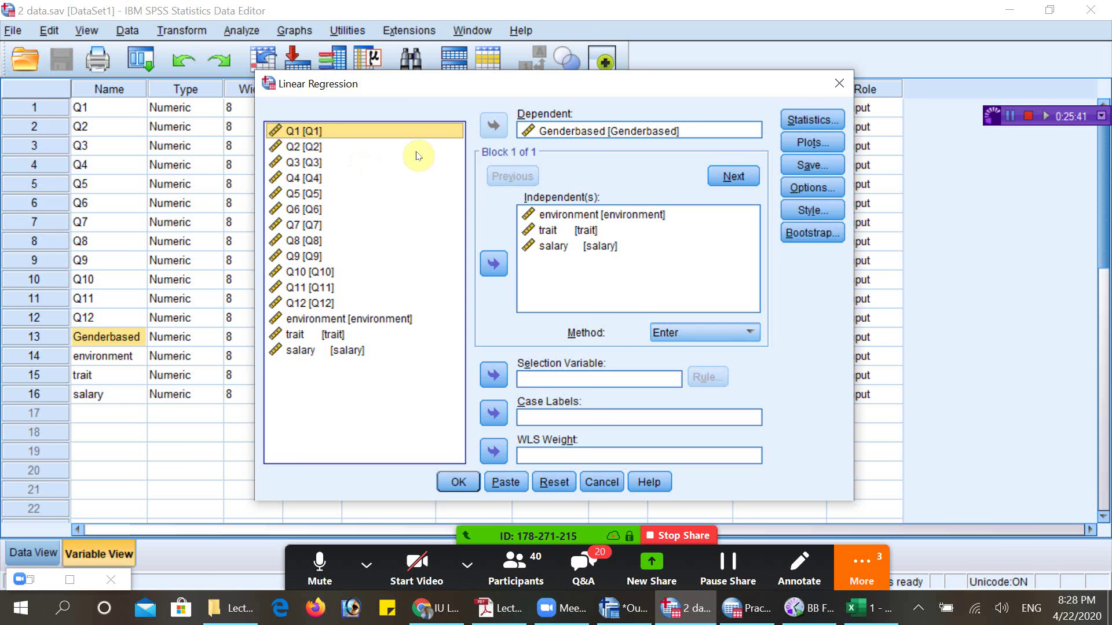
key(Tab)
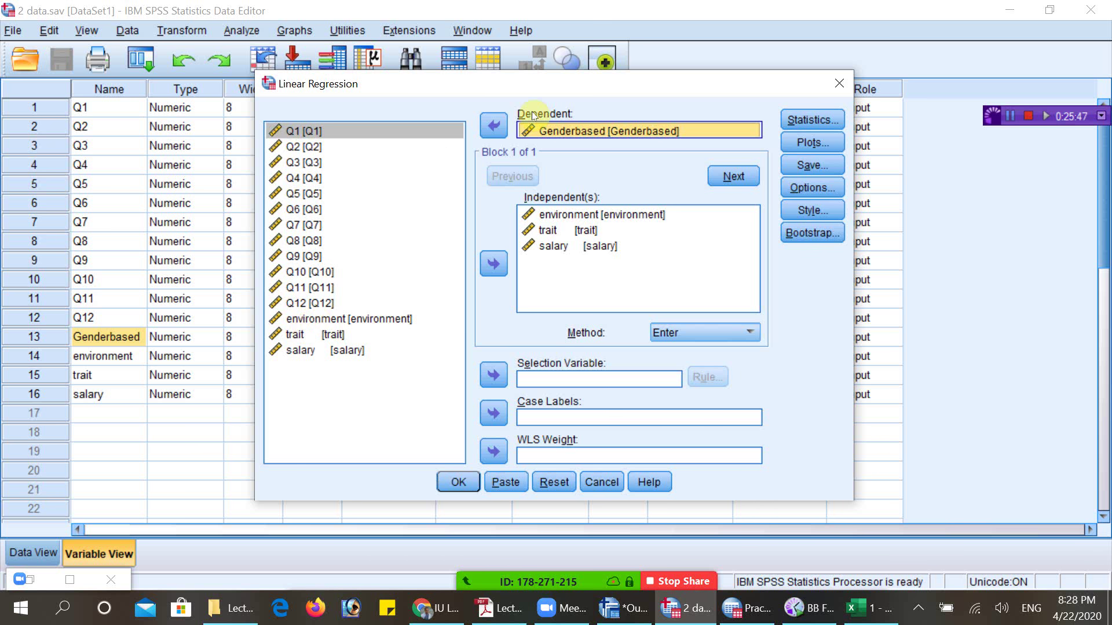
click(812, 120)
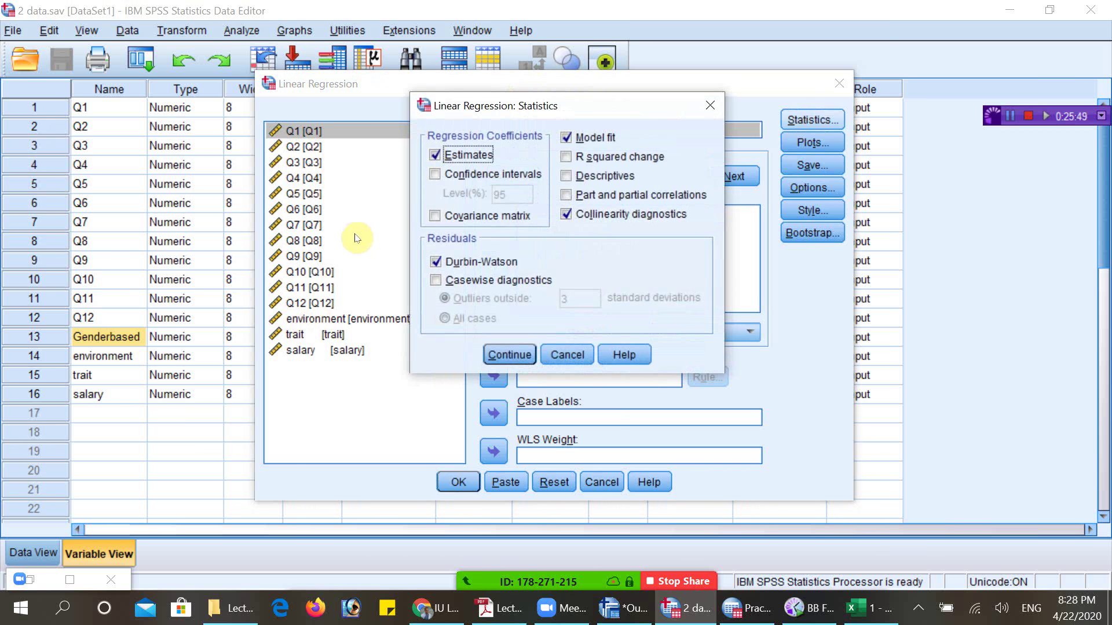
click(566, 353)
click(458, 482)
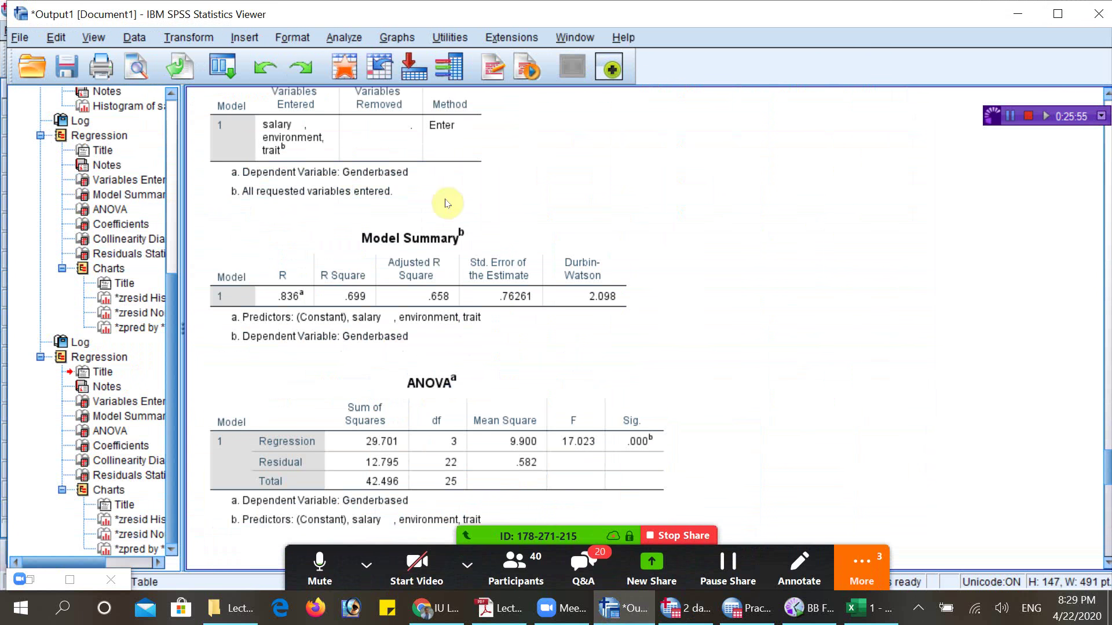
- Examine the rerun regression's Model Summary and read the newest participant questions in the Zoom Question and Answer window
click(602, 284)
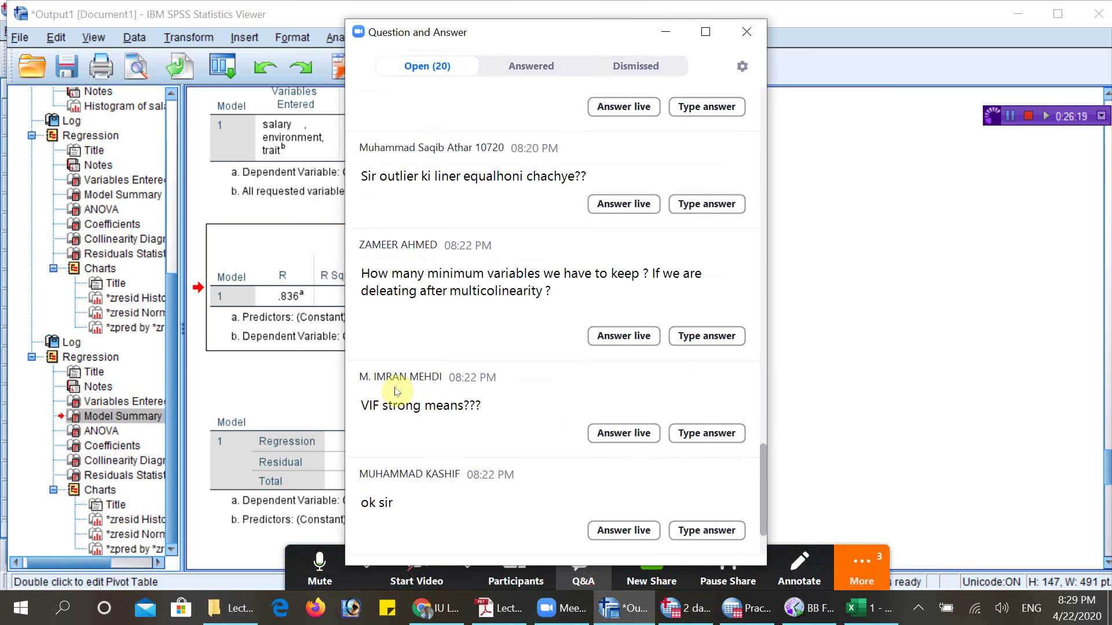
scroll(355, 280, down, 3)
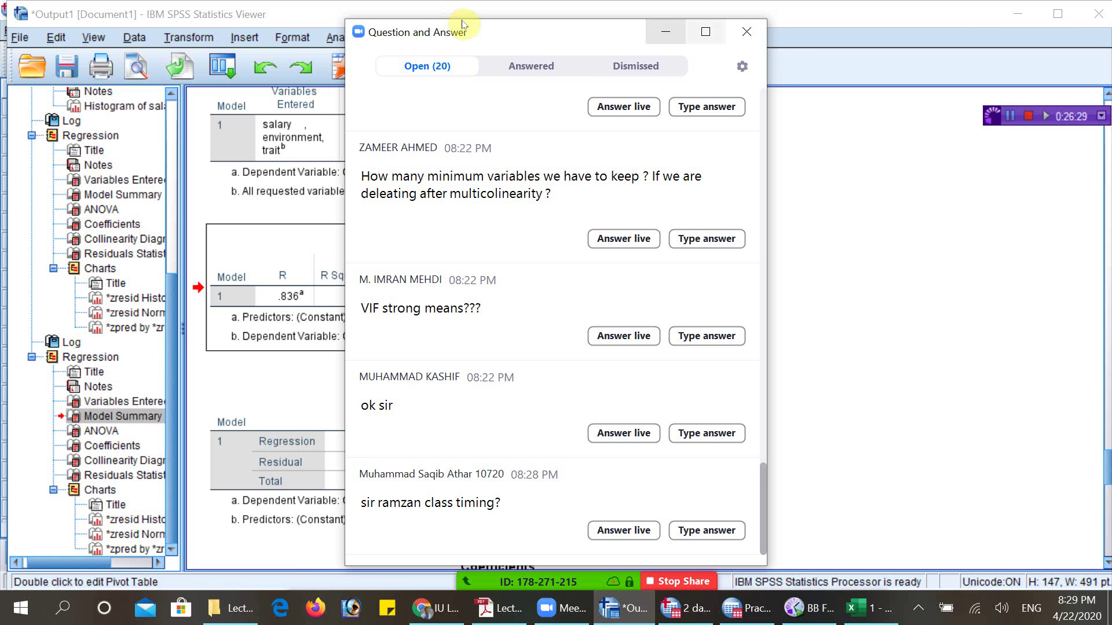
click(705, 31)
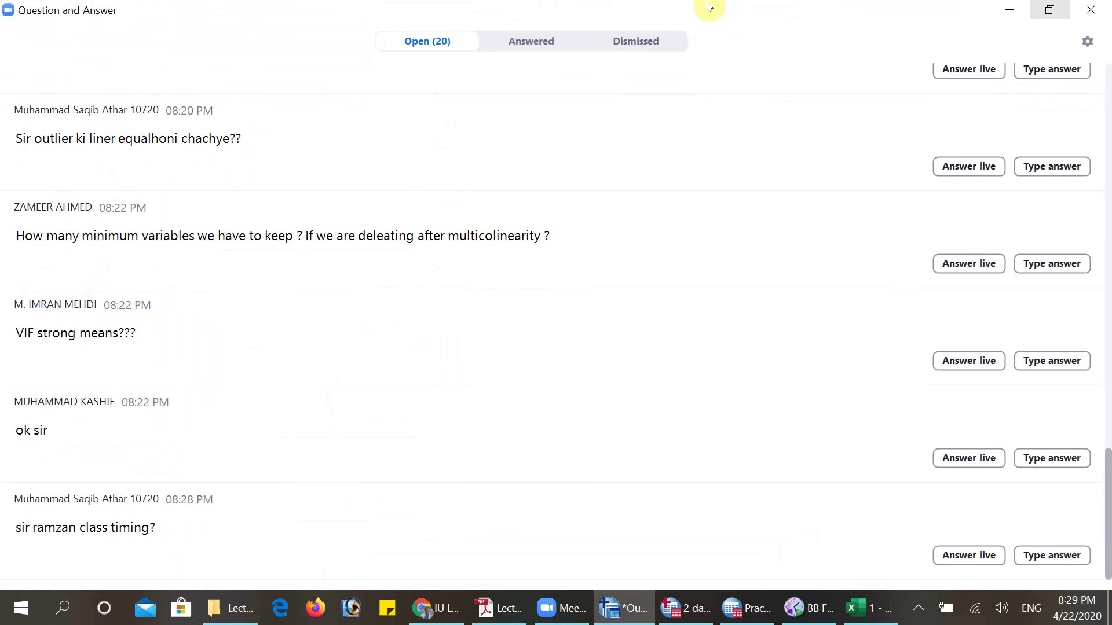
double_click(714, 9)
scroll(379, 132, down, 7)
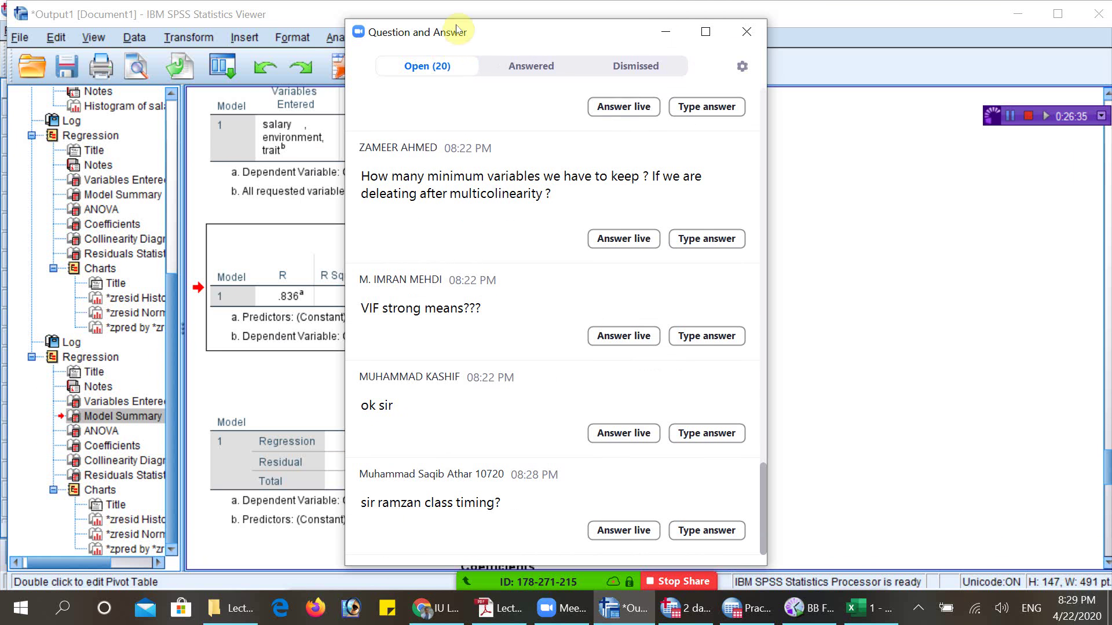
click(665, 32)
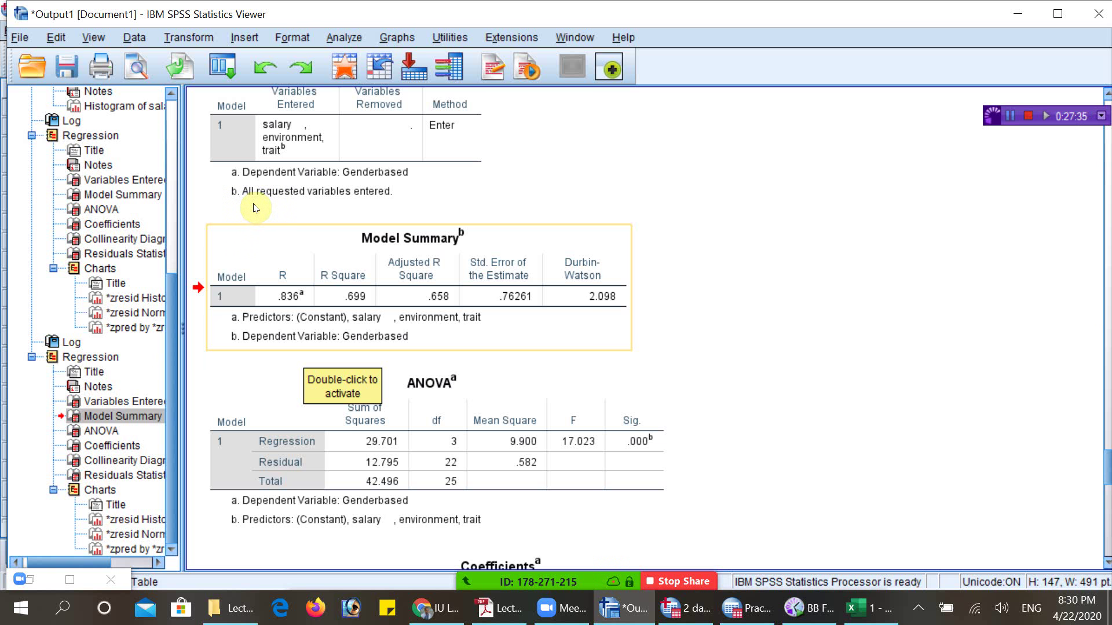
click(421, 296)
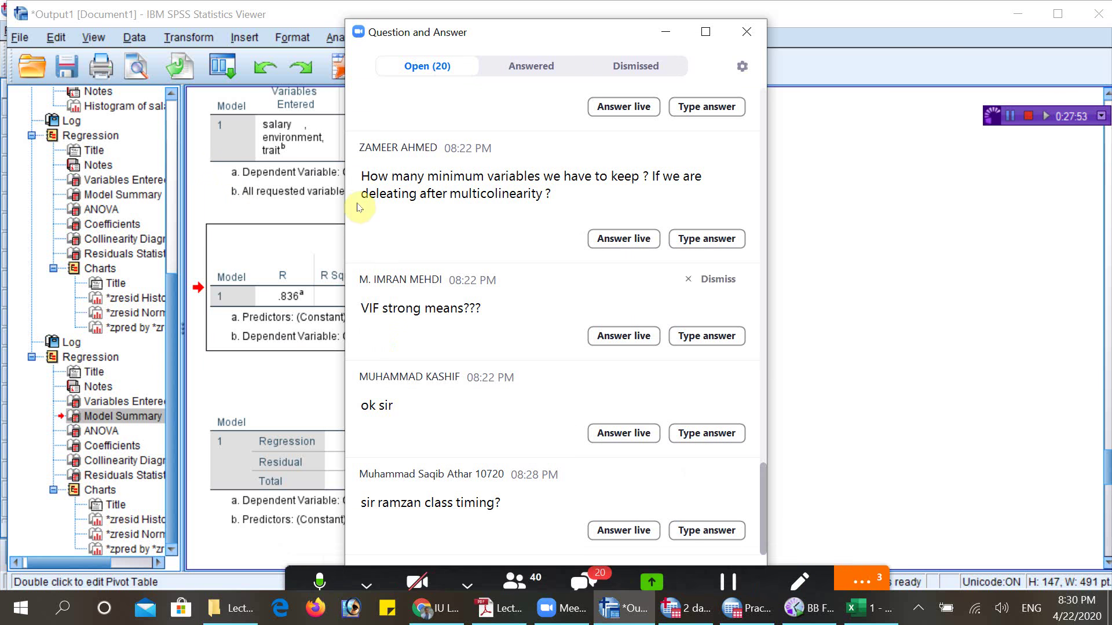
click(665, 29)
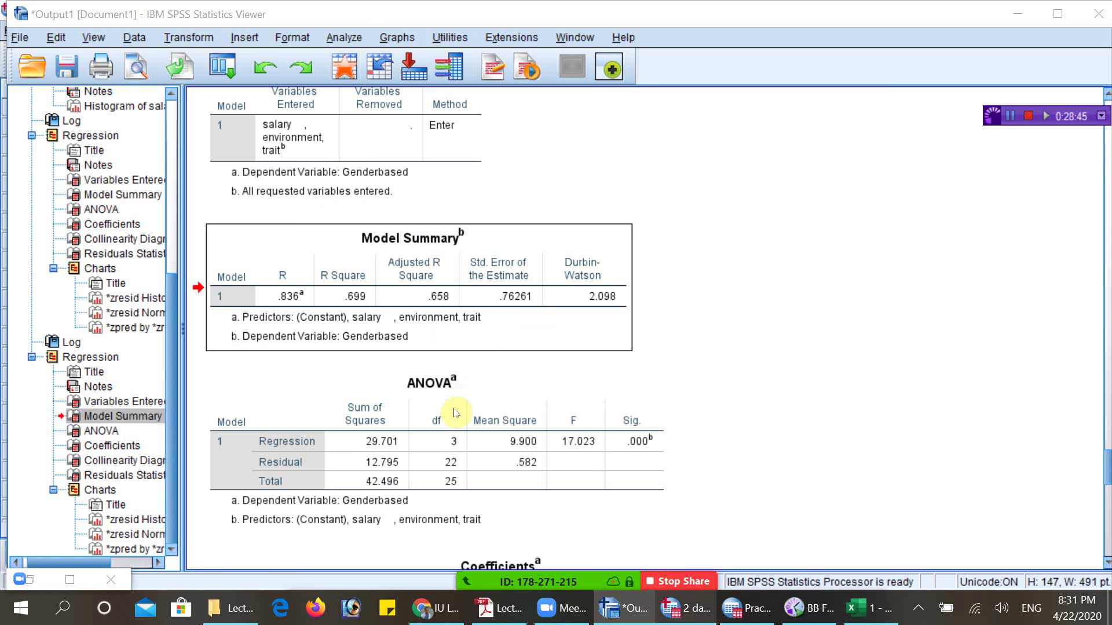
- Switch to the 2 data.sav variable definitions, go through environment, trait and salary, and widen the Name column
click(686, 608)
click(89, 356)
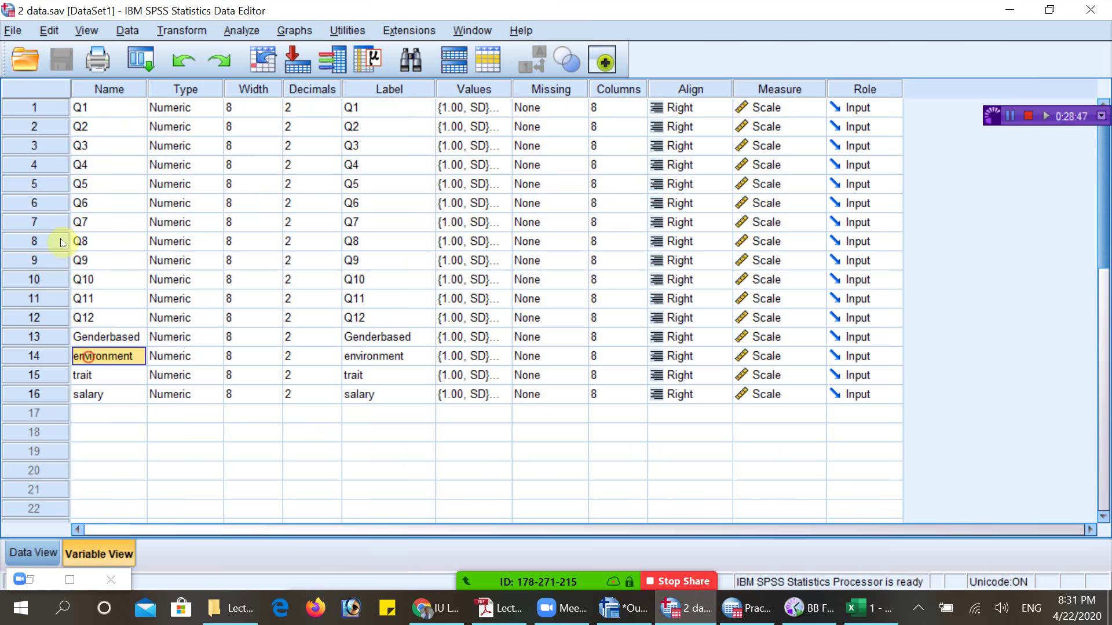
key(Down)
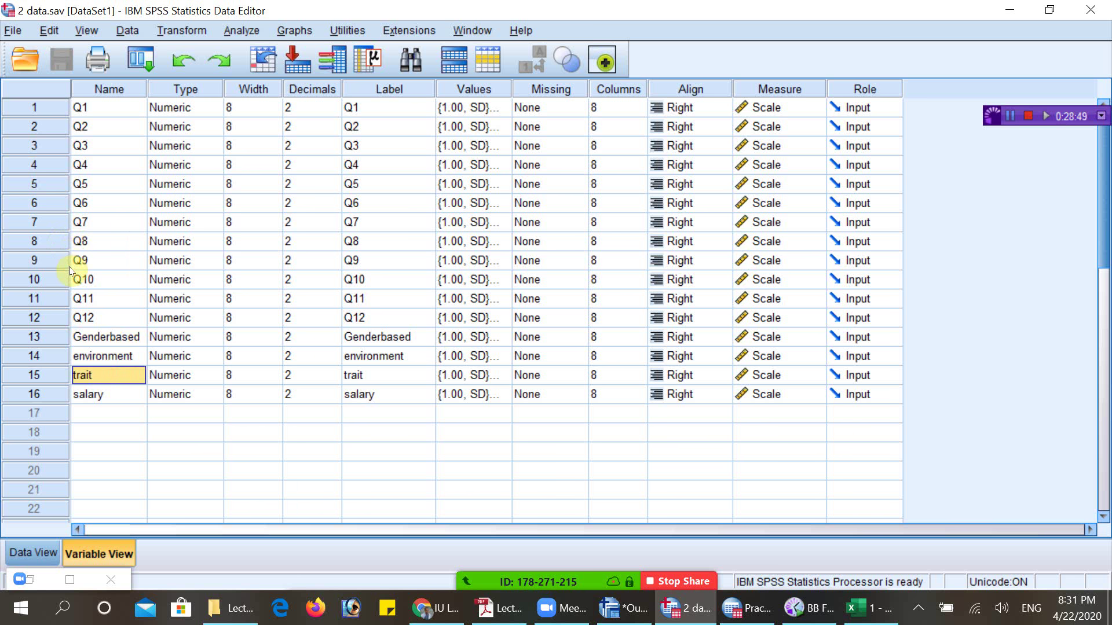
key(Down)
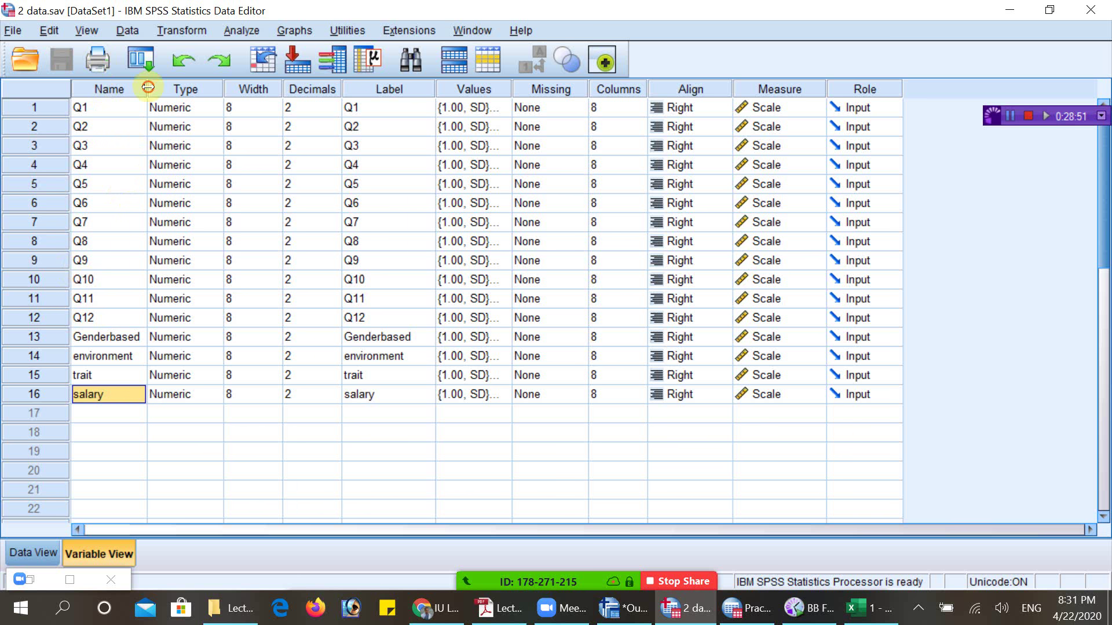
drag(147, 89, 229, 88)
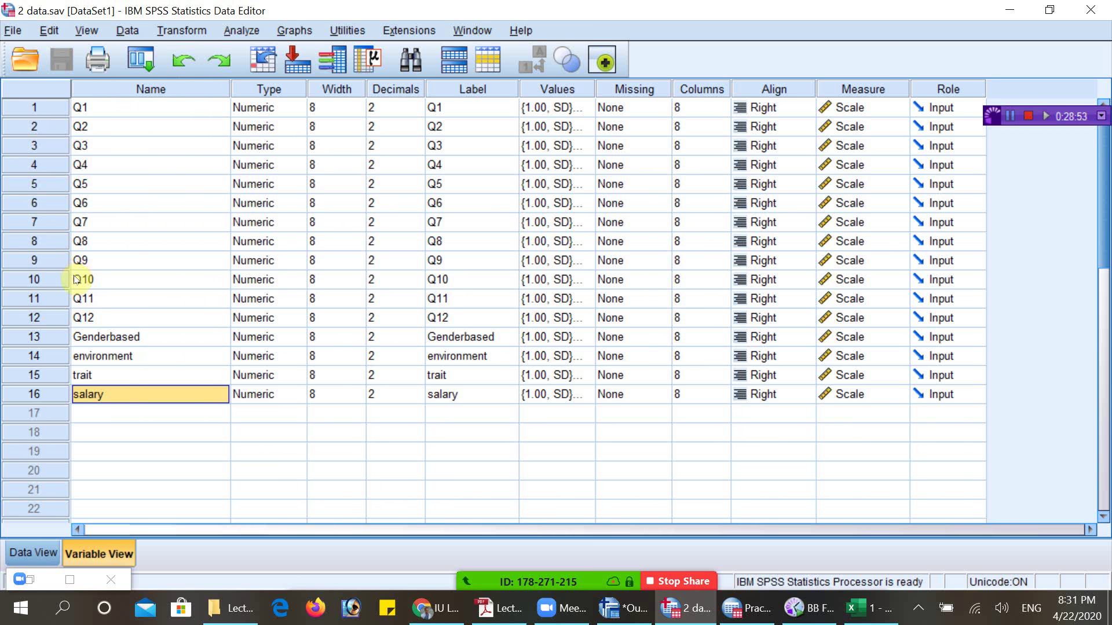
- Add two variables named laborcapacity and myvehicle directly below salary in the variable list
key(Down)
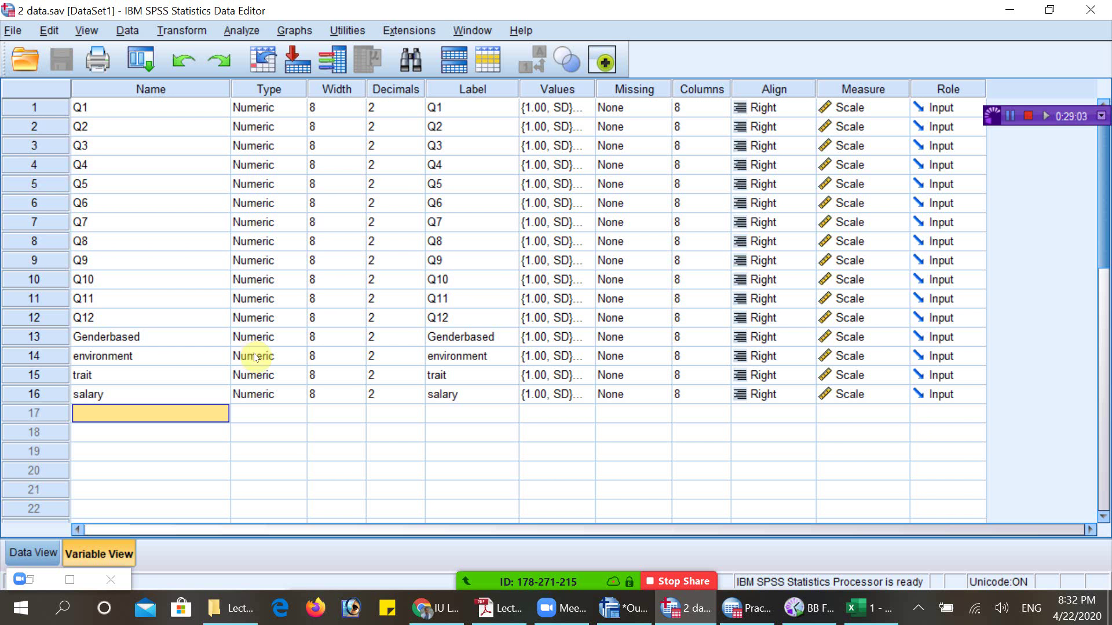
text(laborcapacity)
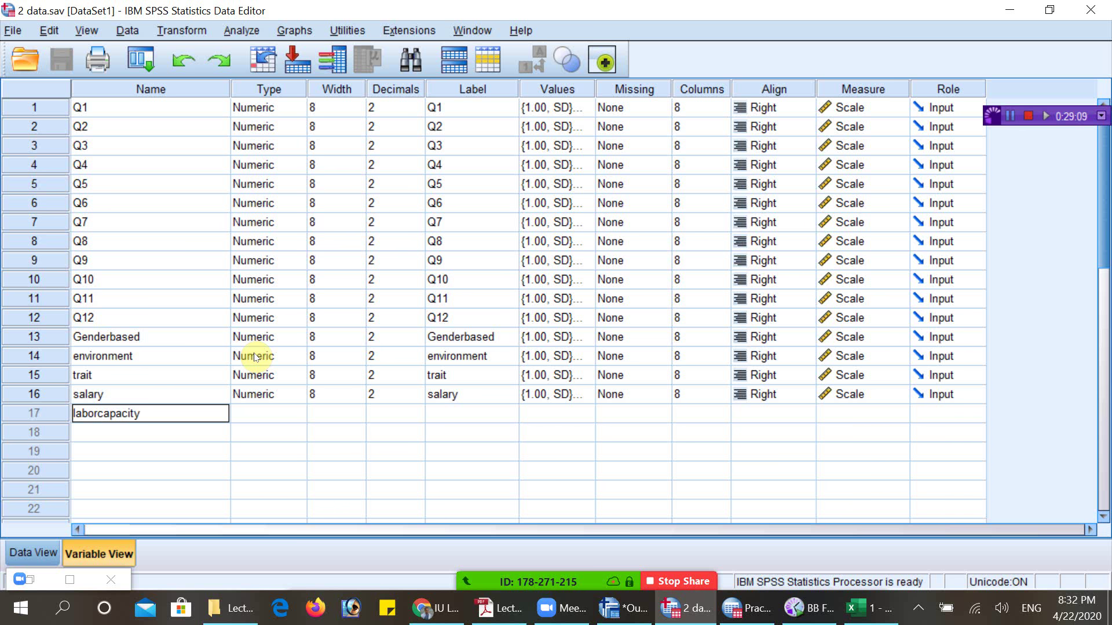
key(Return)
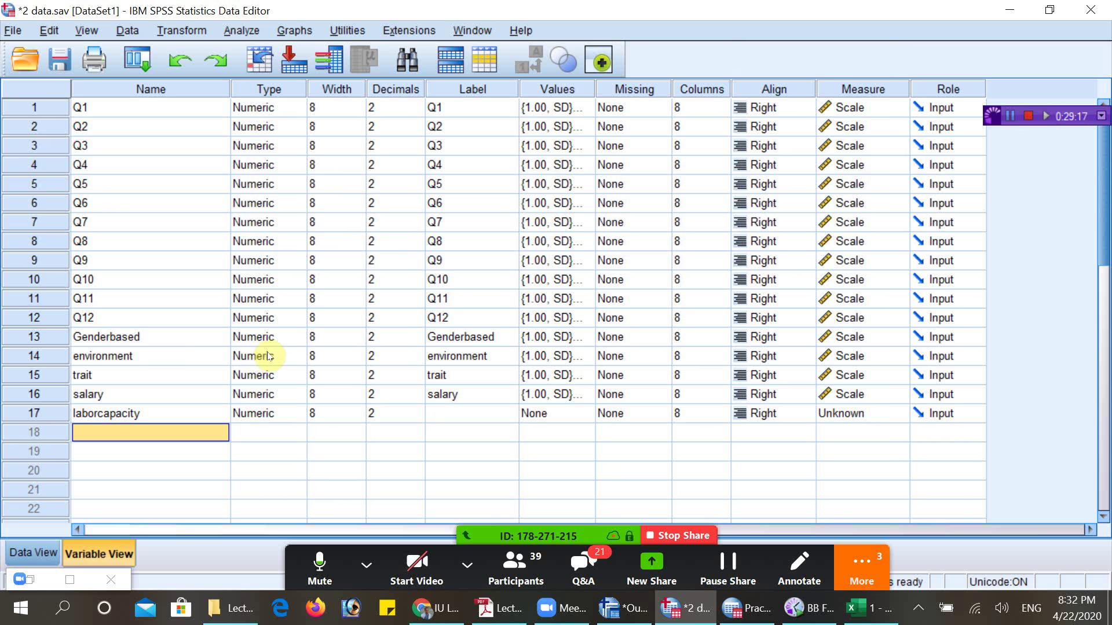
text(car)
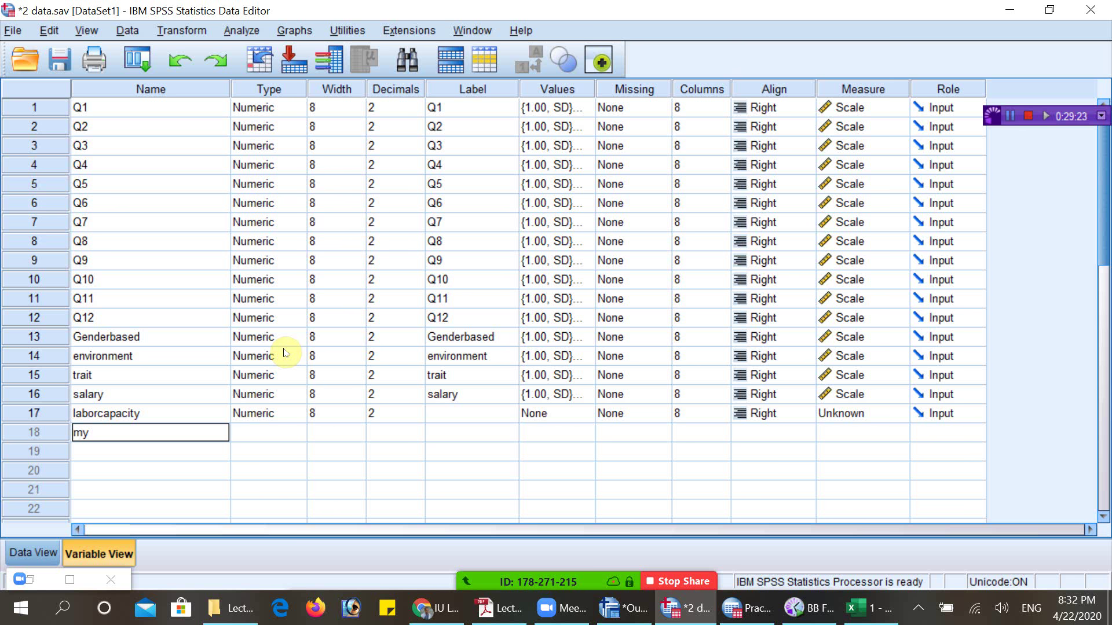
text(hicle)
key(Tab)
- Highlight the variable names from Genderbased through myvehicle to review the full set of model variables
key(Up)
key(Left)
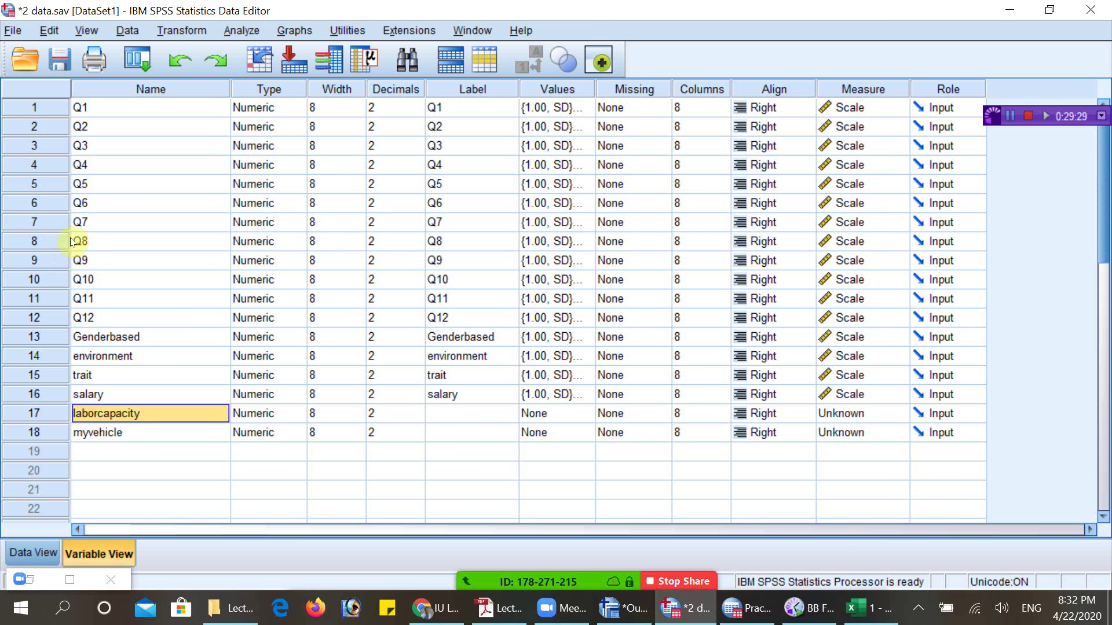
key(Up)
key(Up)
key(Up)
key(Up)
key(shift+Down)
key(shift+Down)
key(shift+Down)
key(shift+Down)
key(shift+Down)
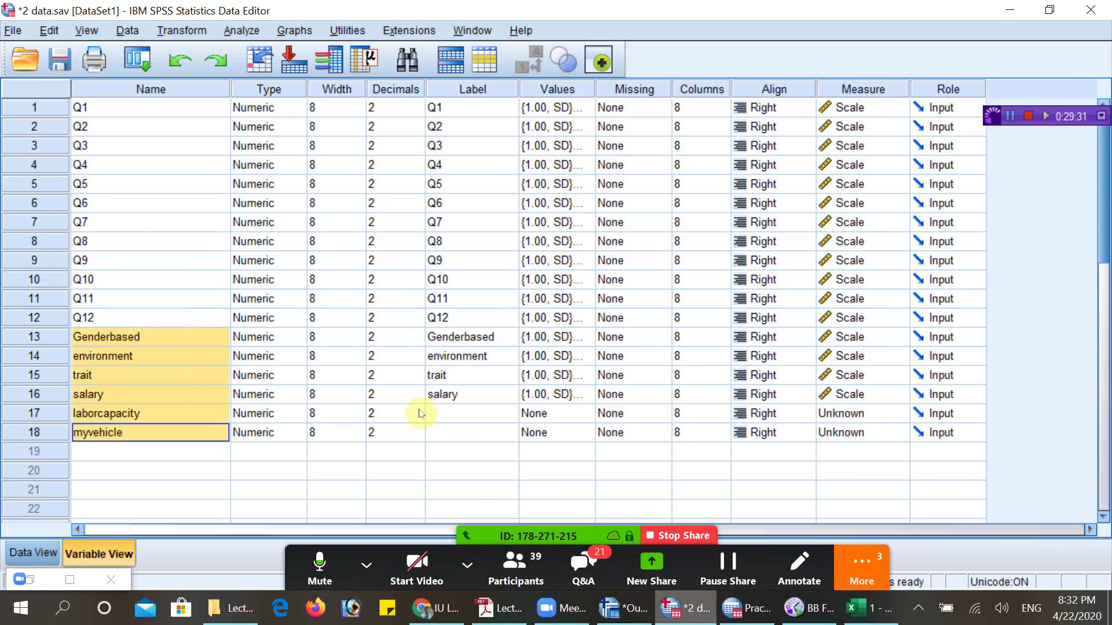
- Compare the regression output's Model Summary with the 2 data.sav variable list, minimizing the Zoom Question and Answer window that covers the output
key(alt+Tab)
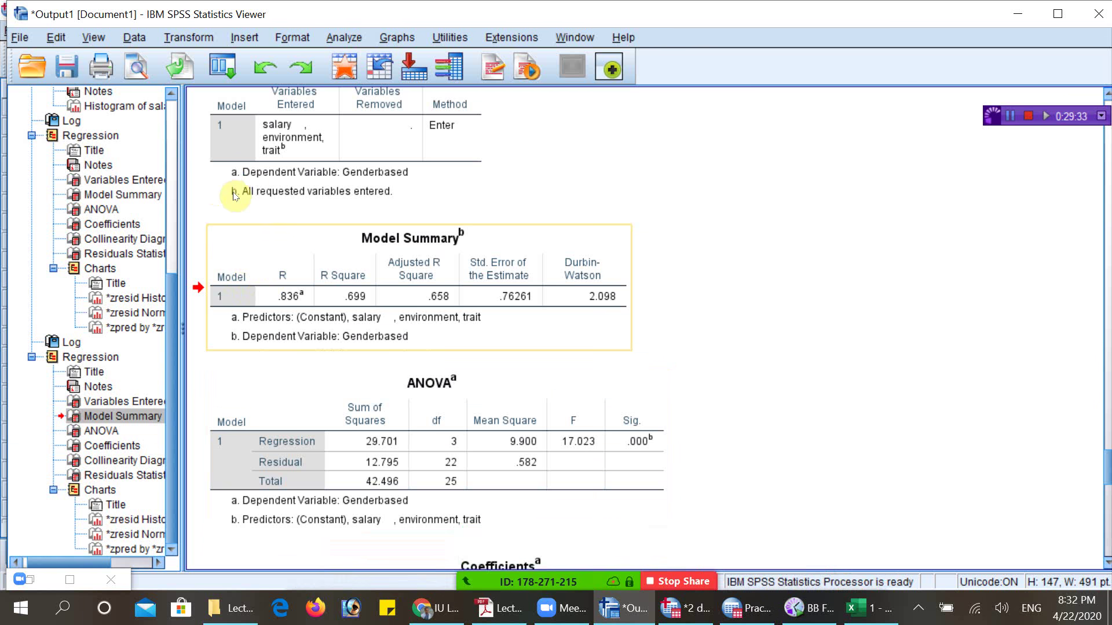
key(alt+Tab)
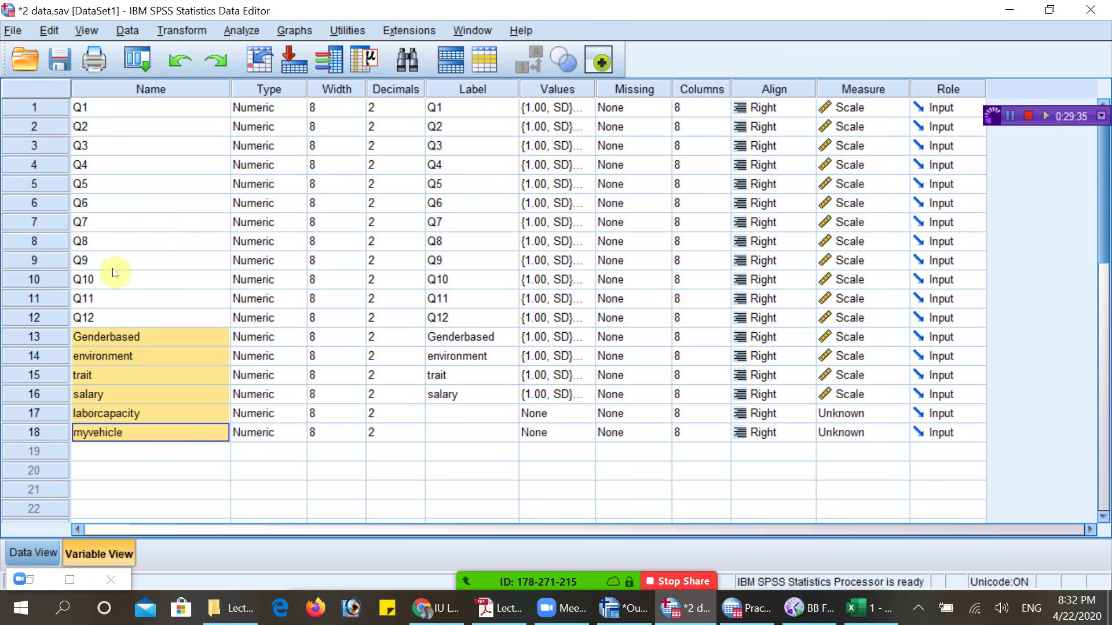
key(alt+Tab)
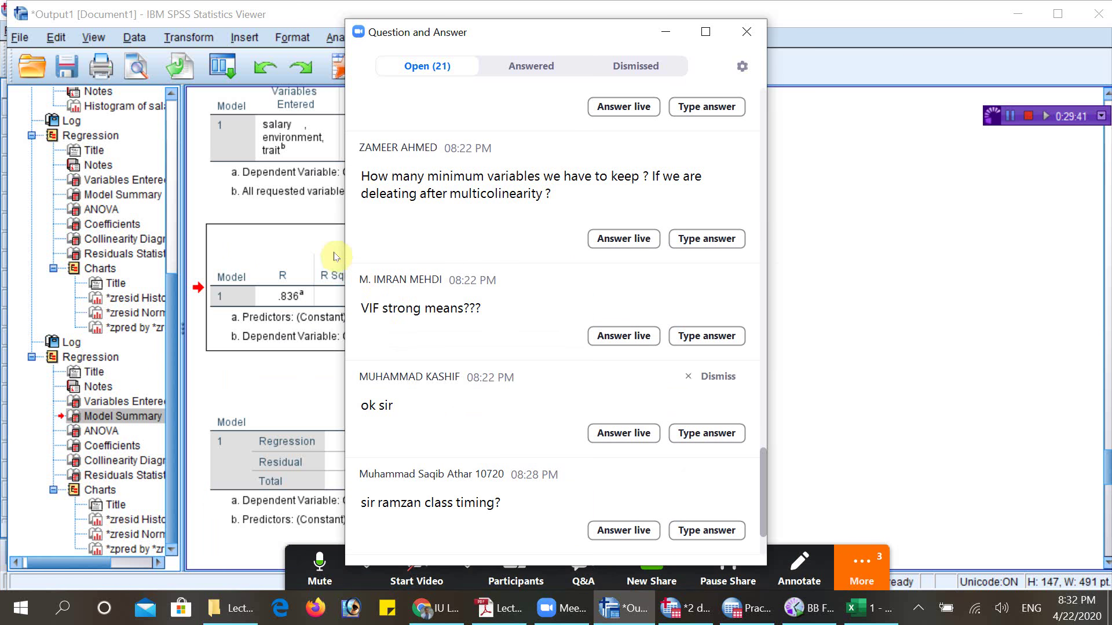
click(665, 32)
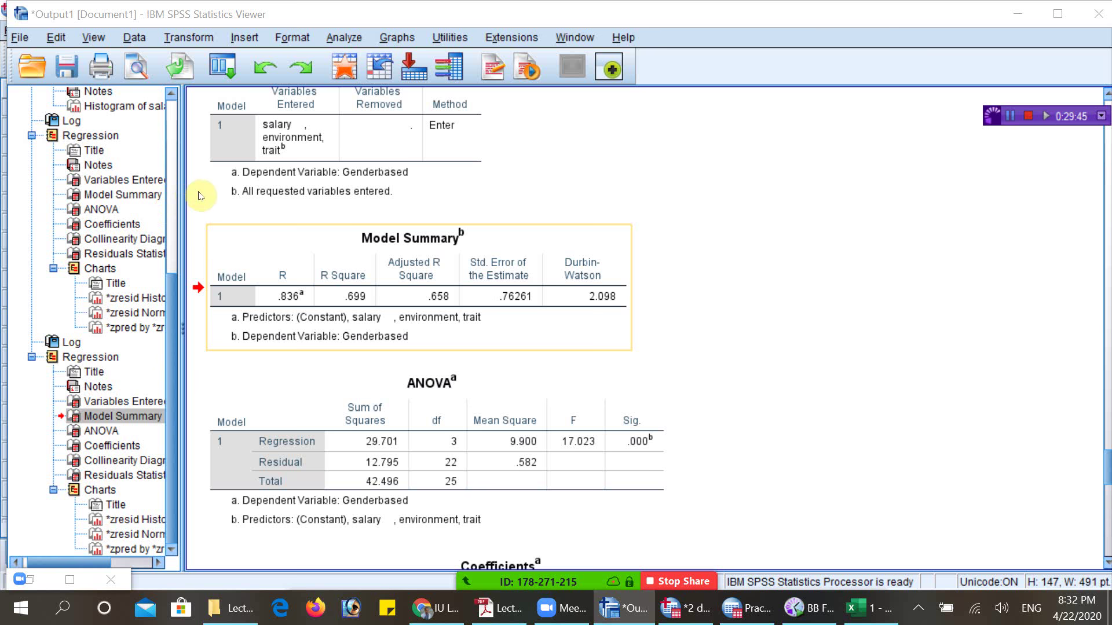
click(442, 269)
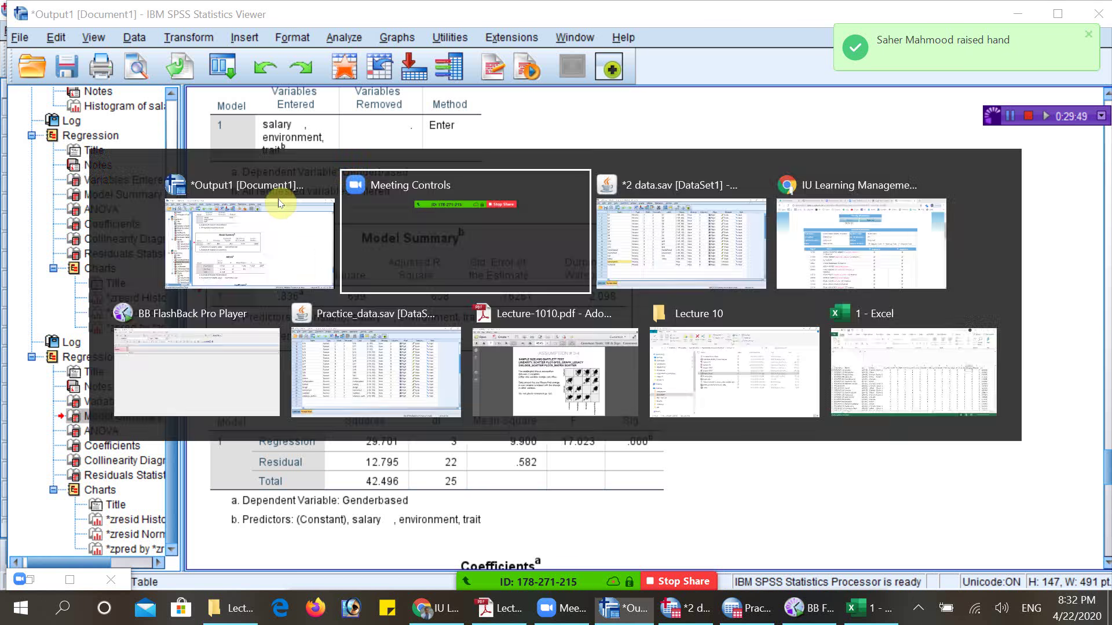
key(alt+Tab)
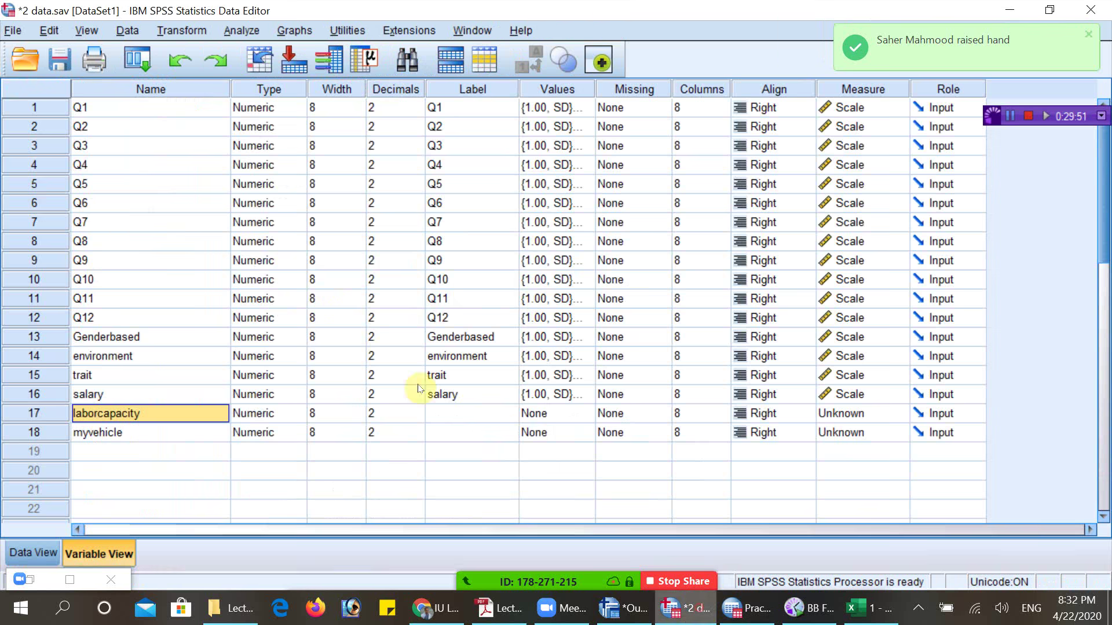
- Highlight the four variables from Genderbased to salary in the variable list, and also the laborcapacity variable
click(99, 432)
click(133, 413)
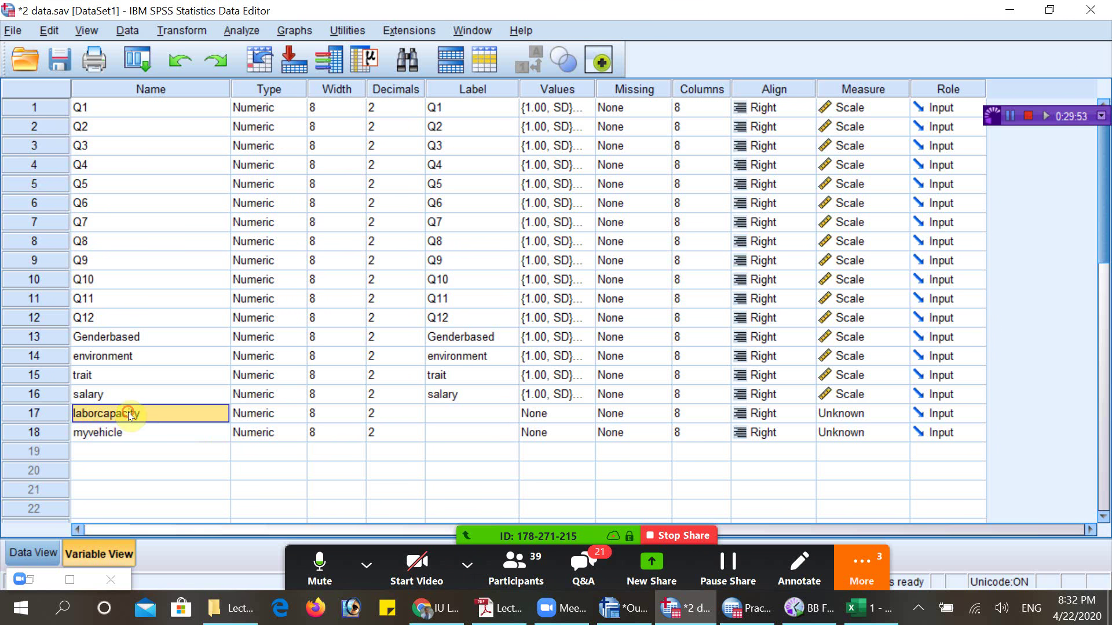
drag(105, 337, 104, 393)
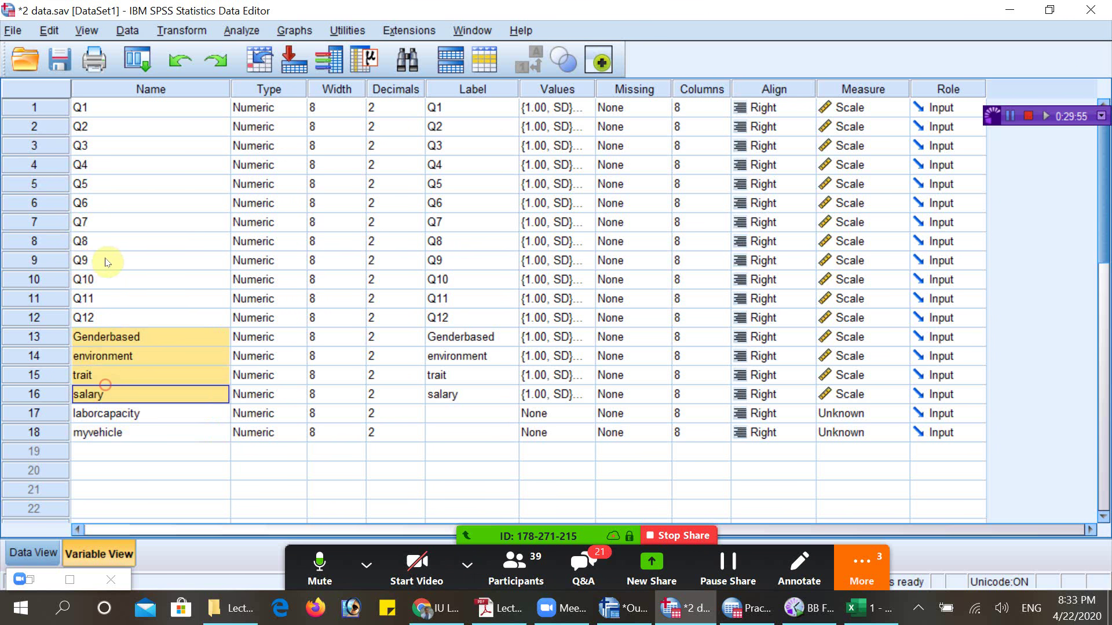
key(Down)
click(125, 344)
click(142, 412)
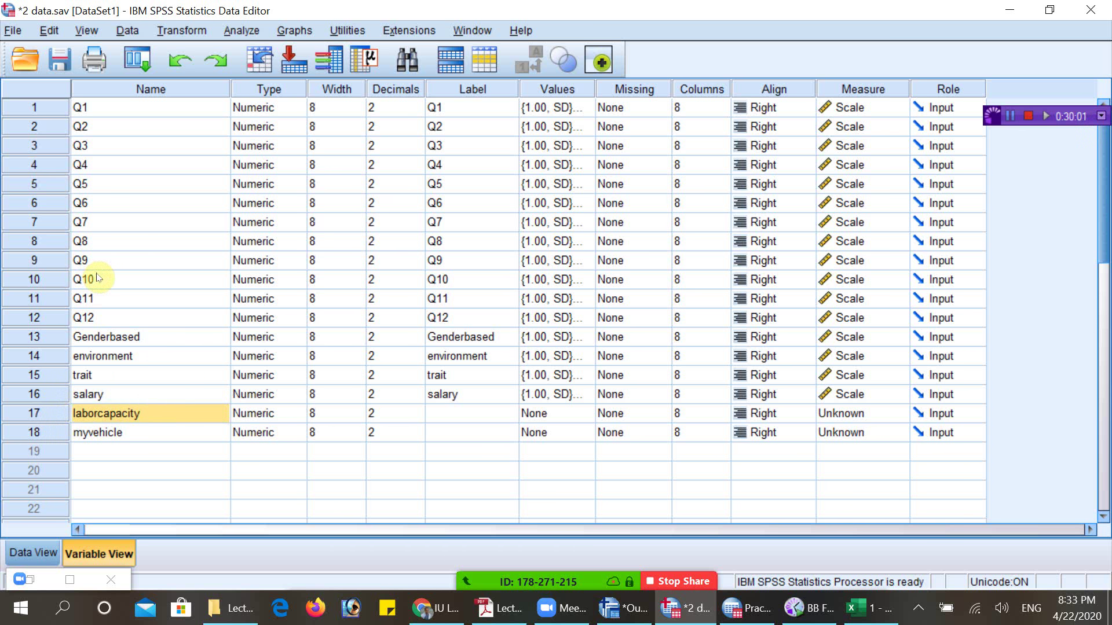
- Glance at the regression output, return to the variable list and select the laborcapacity and myvehicle variables
key(alt+Tab)
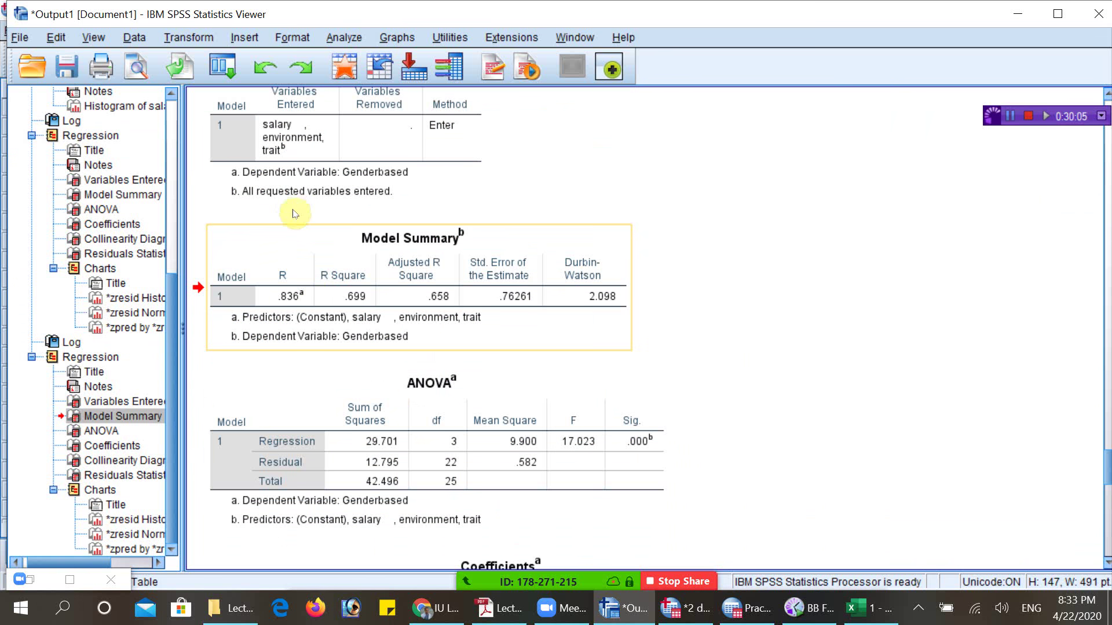
key(alt+Tab)
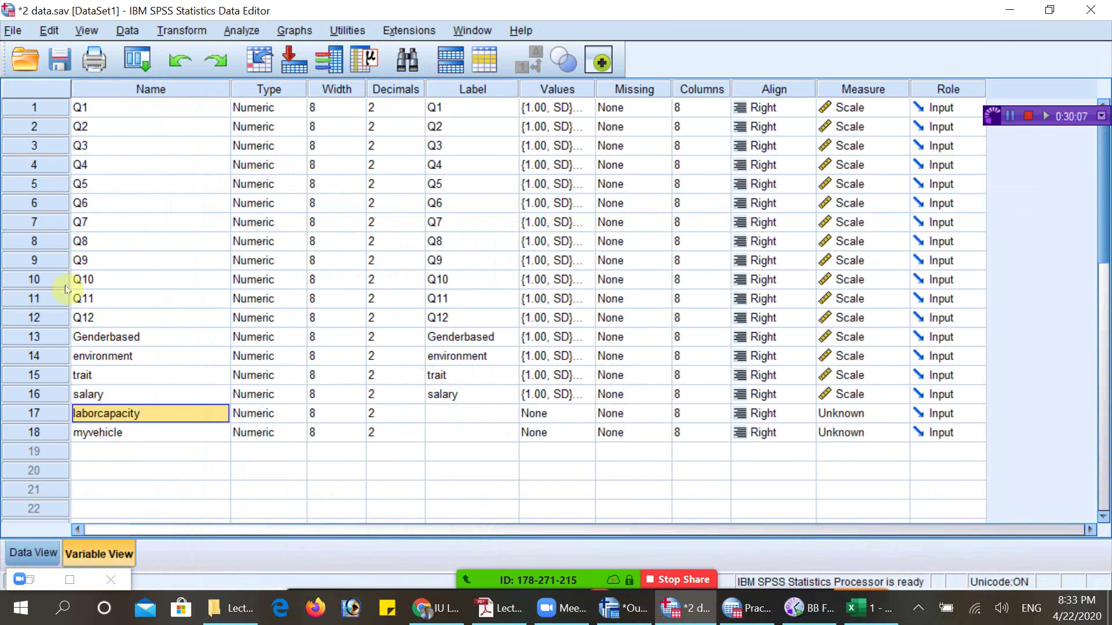
key(Down)
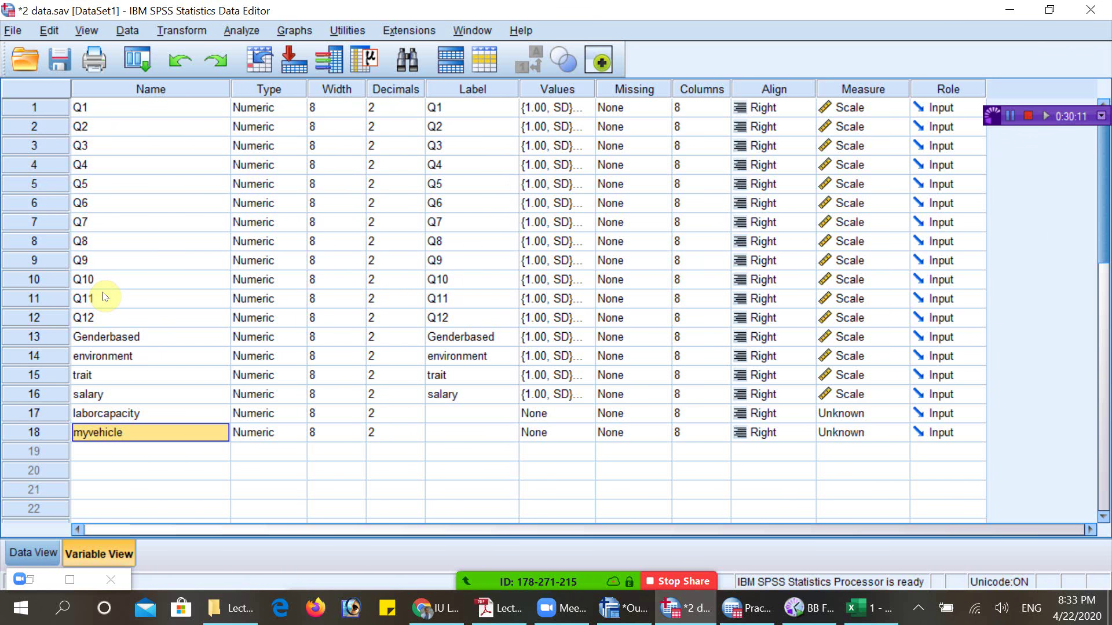
click(105, 335)
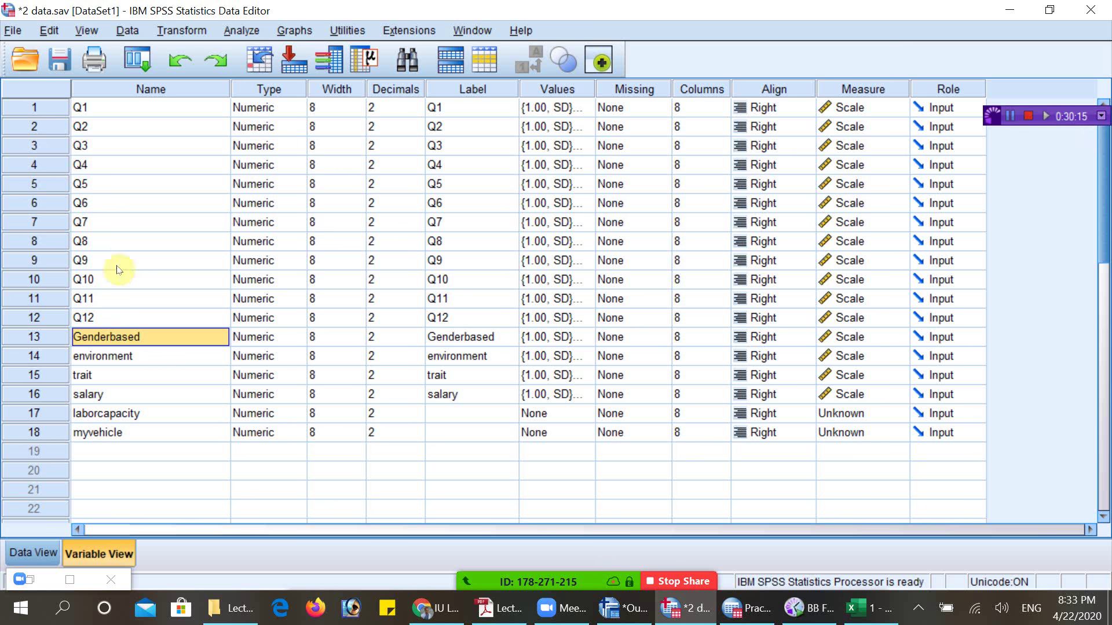
click(173, 432)
shift+click(118, 412)
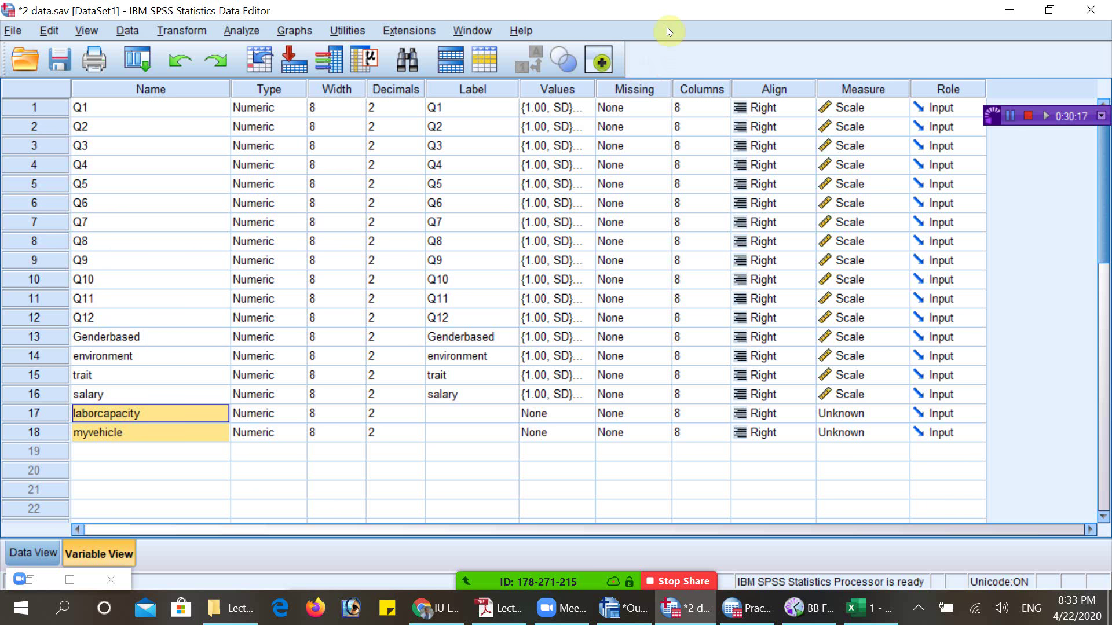
- Switch to the output viewer and examine the Model Summary table of the last regression
key(alt+Tab)
key(alt+Tab)
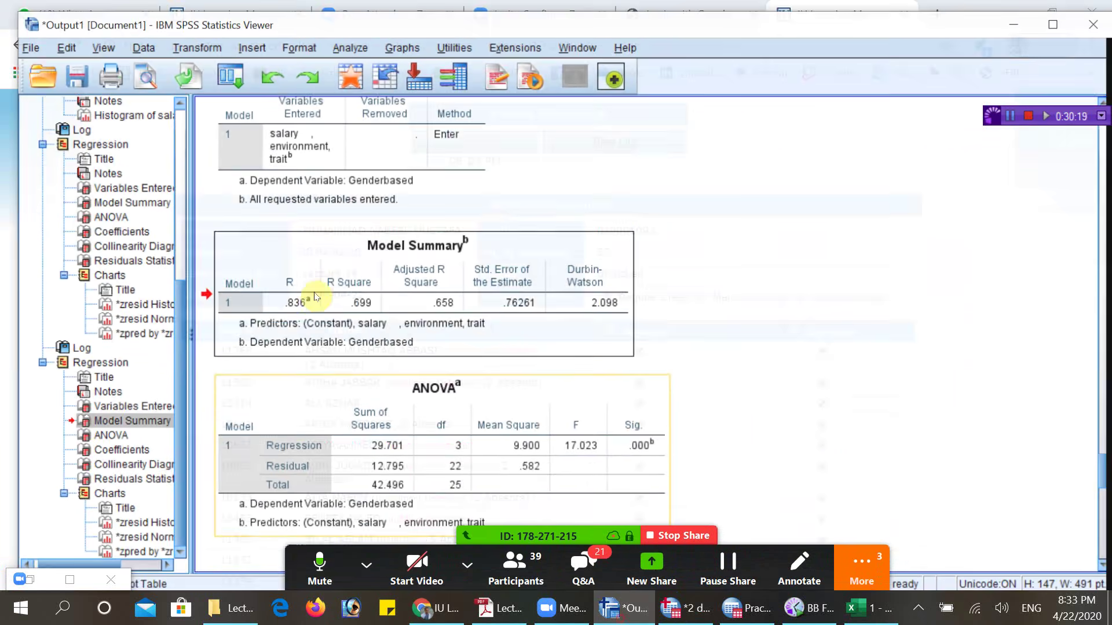
click(421, 289)
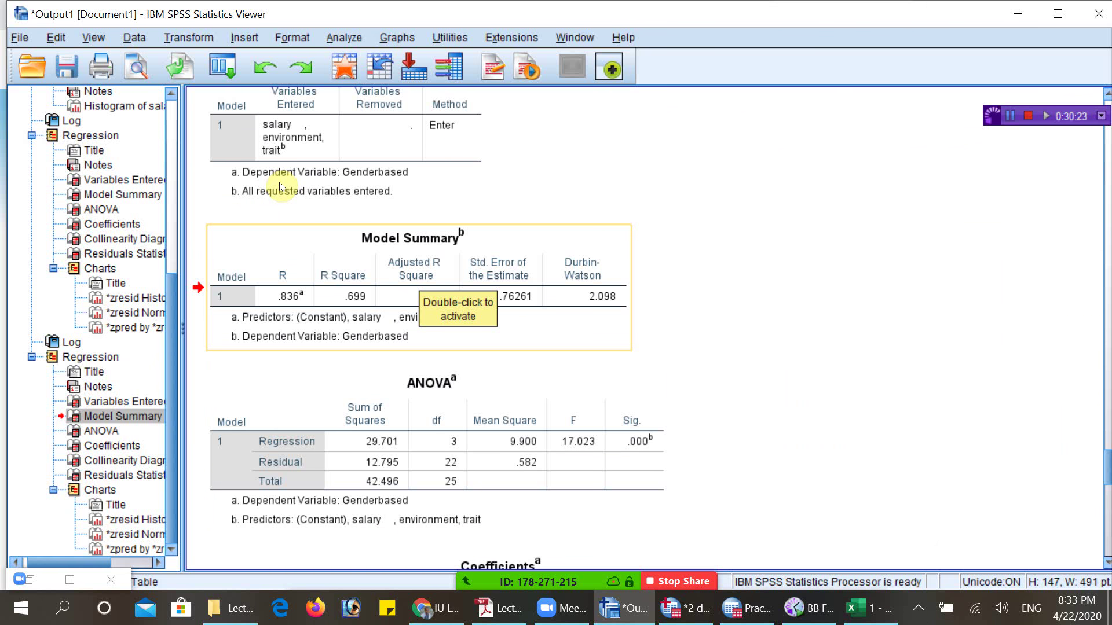
click(480, 240)
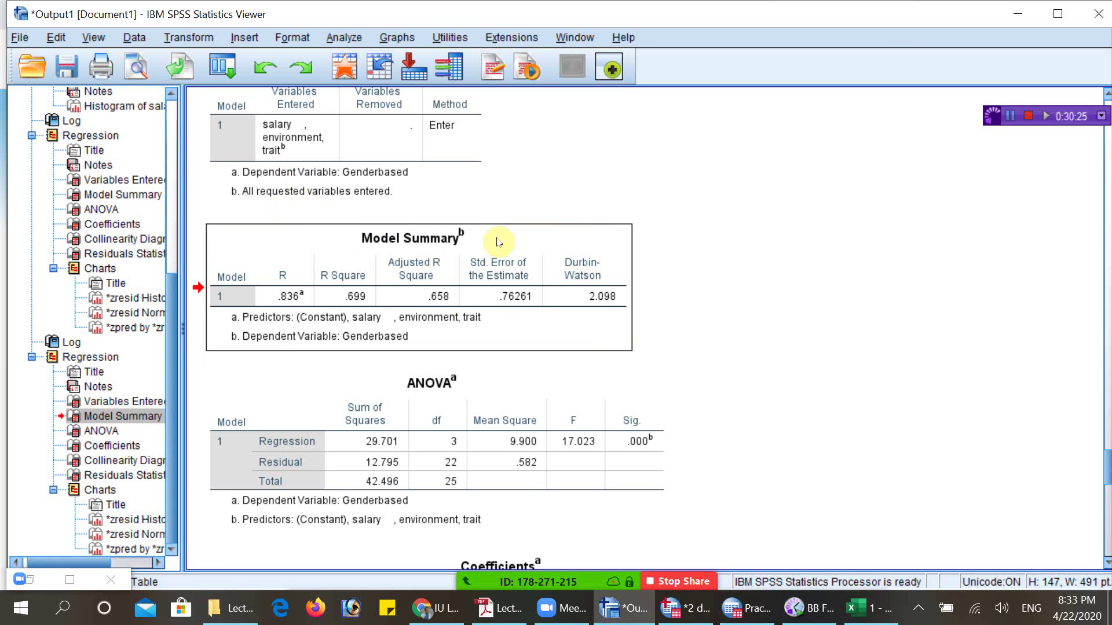
click(480, 240)
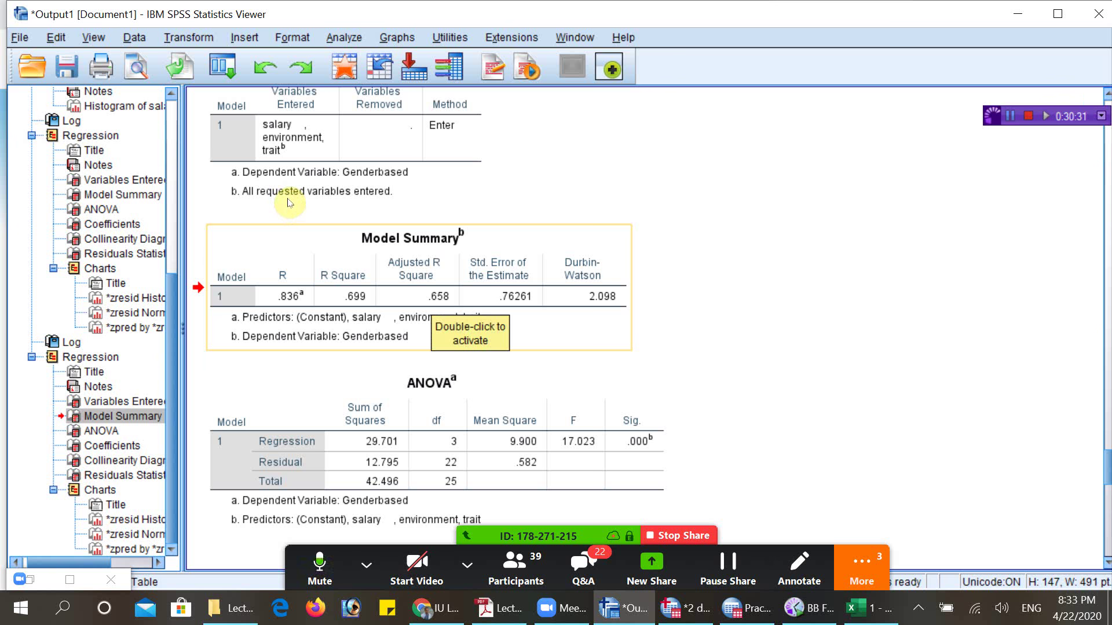
- Open the Zoom meeting's Q&A window, read the open questions and hide it again
key(alt+q)
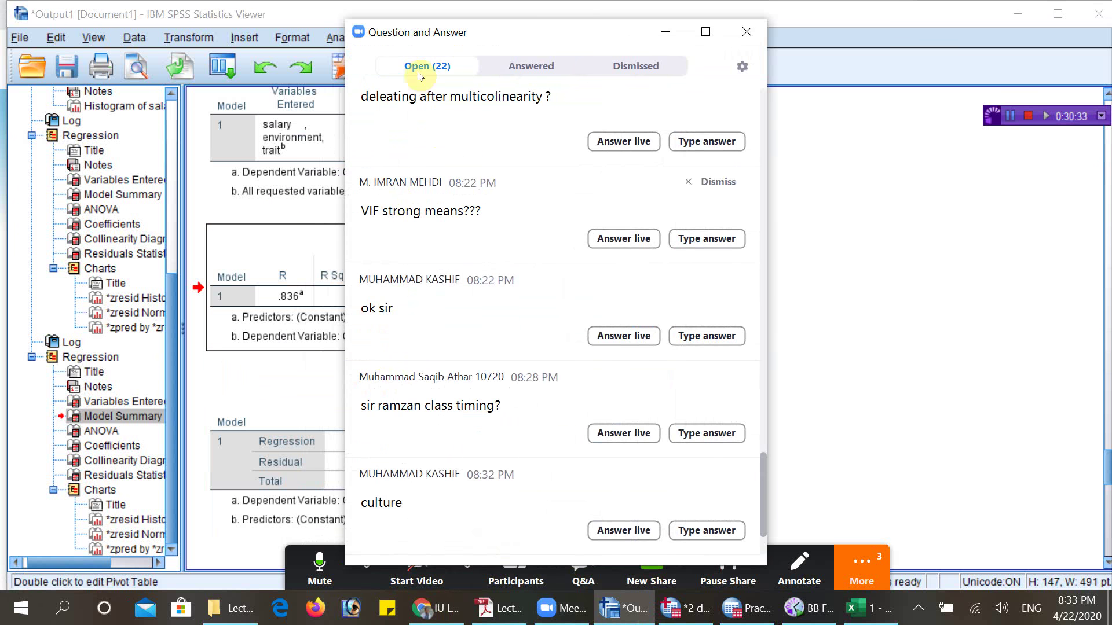
key(alt+q)
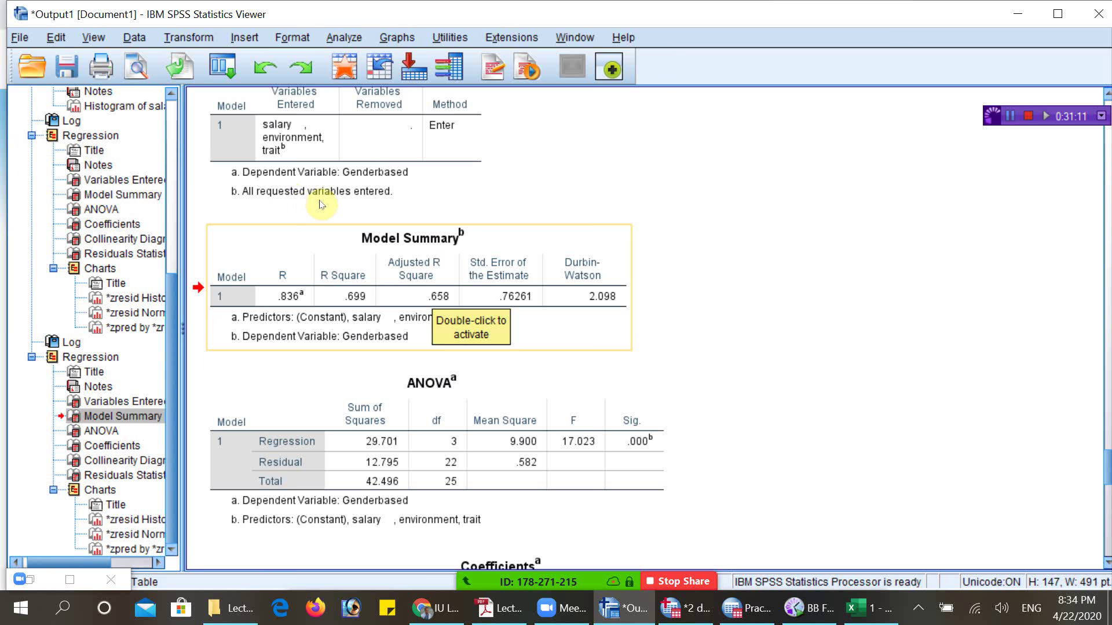
- Examine the ANOVA table of the last regression and compare it with the Model Summary table
scroll(347, 197, down, 3)
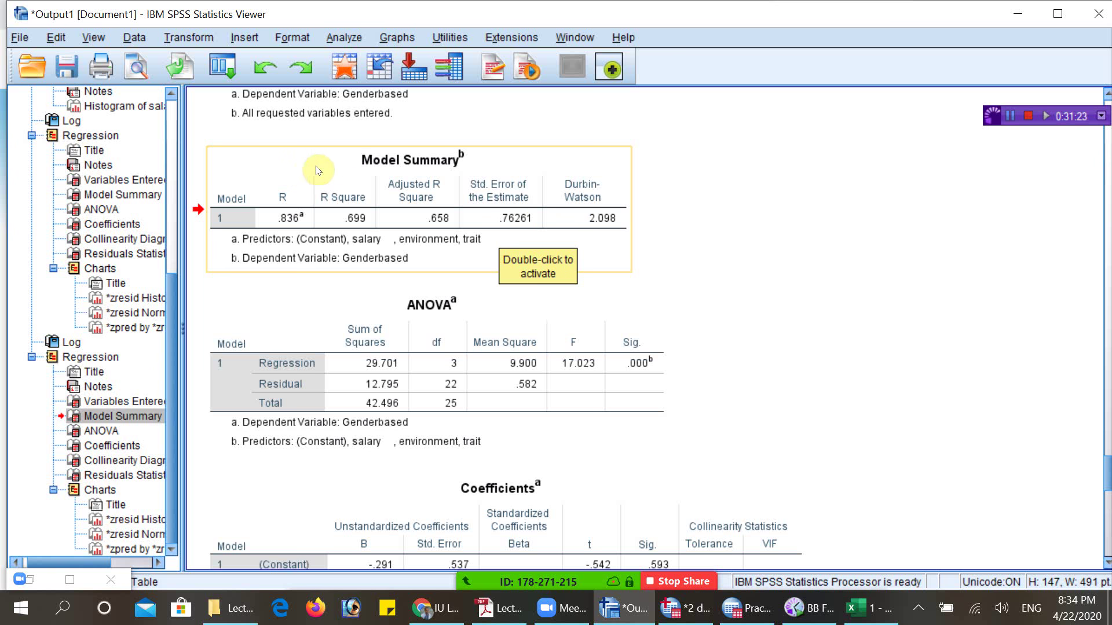
scroll(463, 255, down, 2)
click(463, 255)
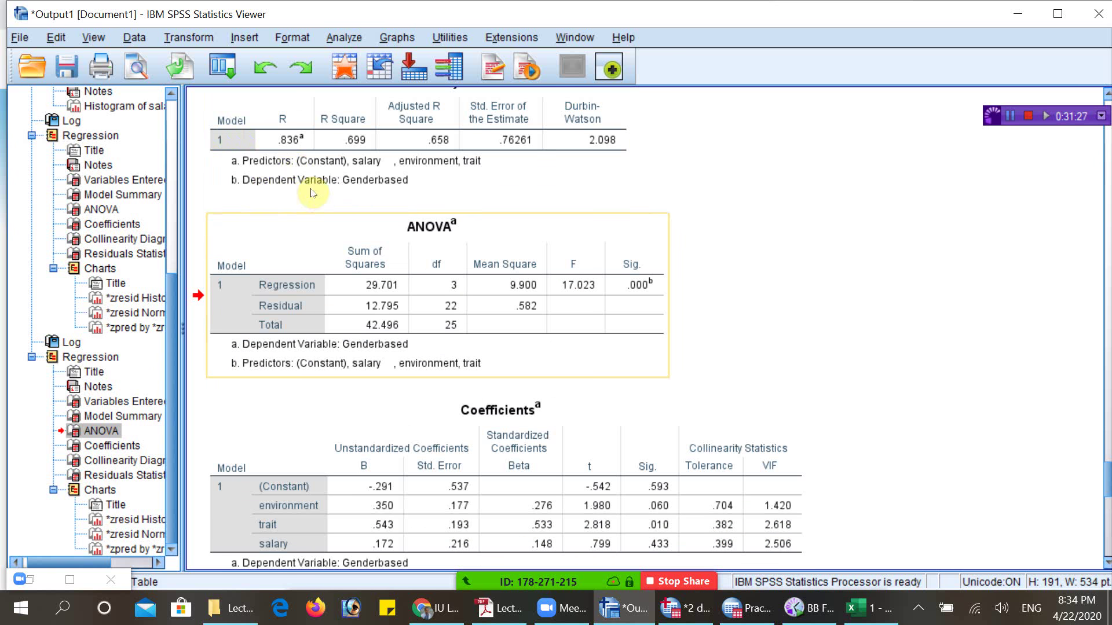
click(292, 116)
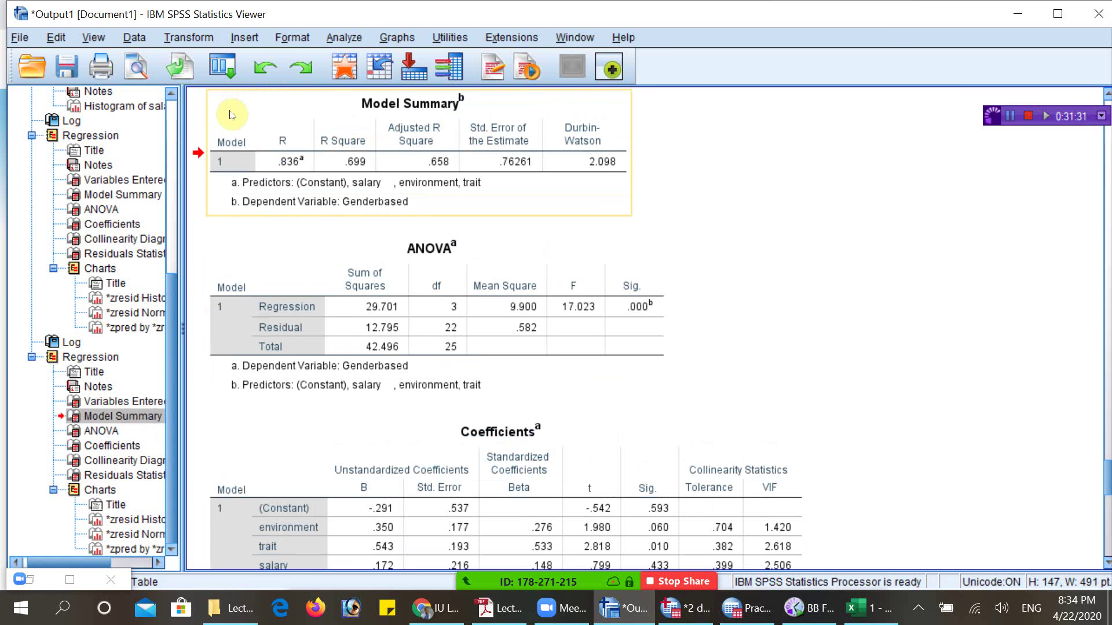
click(292, 115)
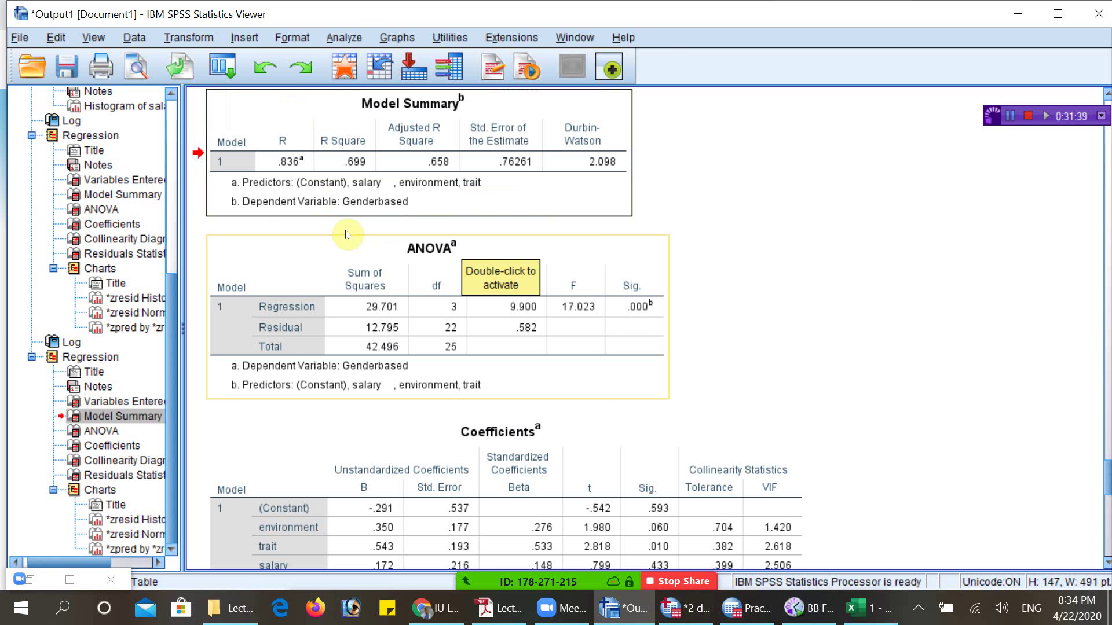
click(519, 353)
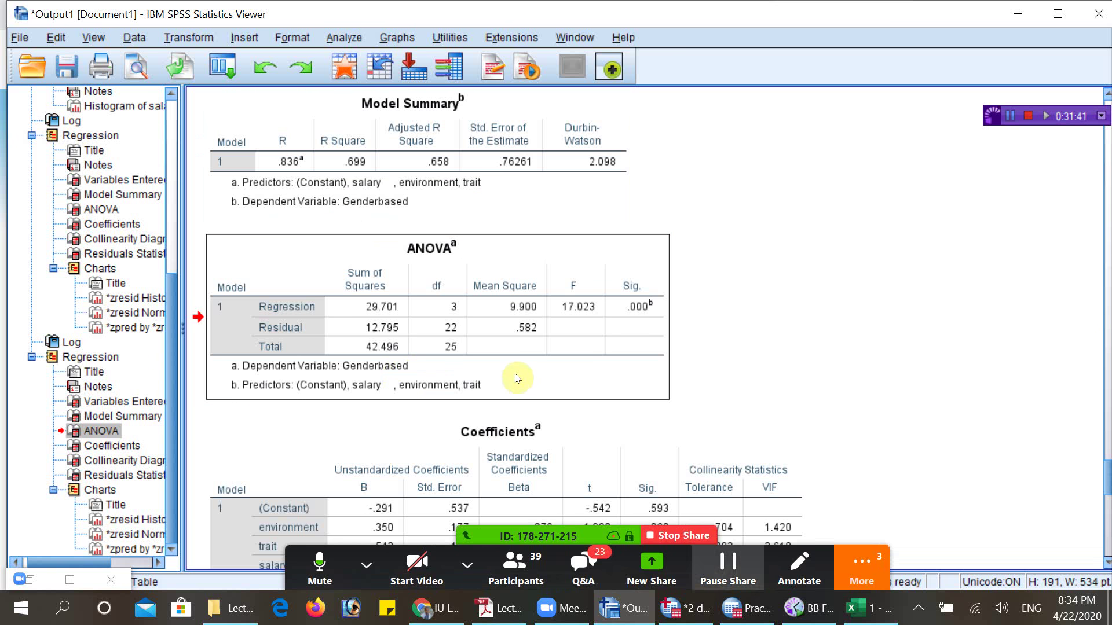
- Read the newest open questions in the Zoom Q&A window, minimise it and select the Model Summary table
click(583, 570)
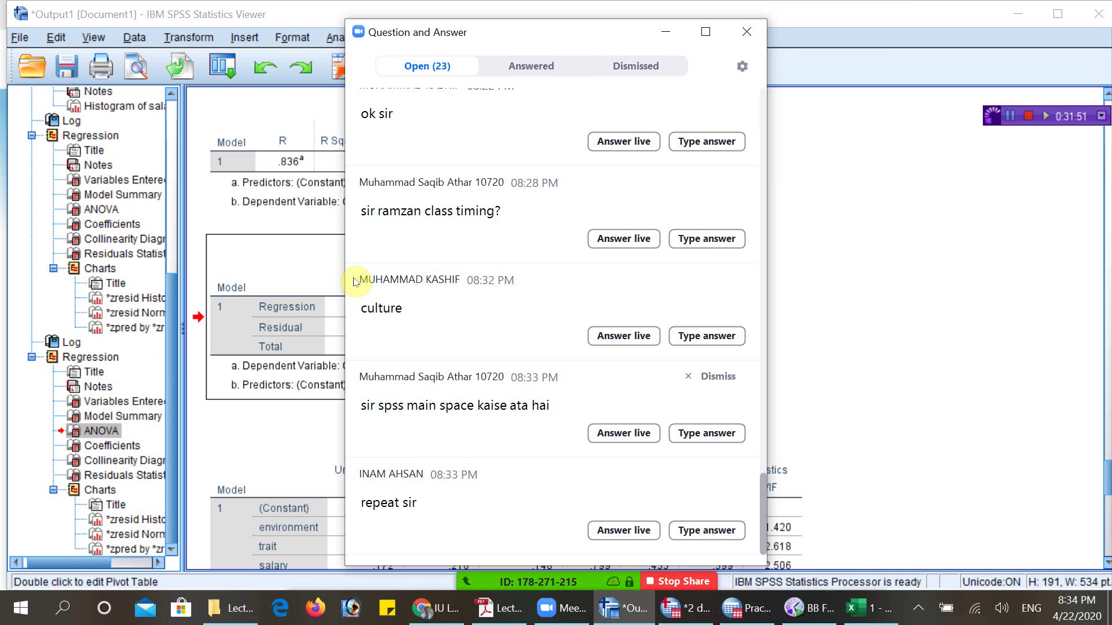
click(666, 32)
click(341, 109)
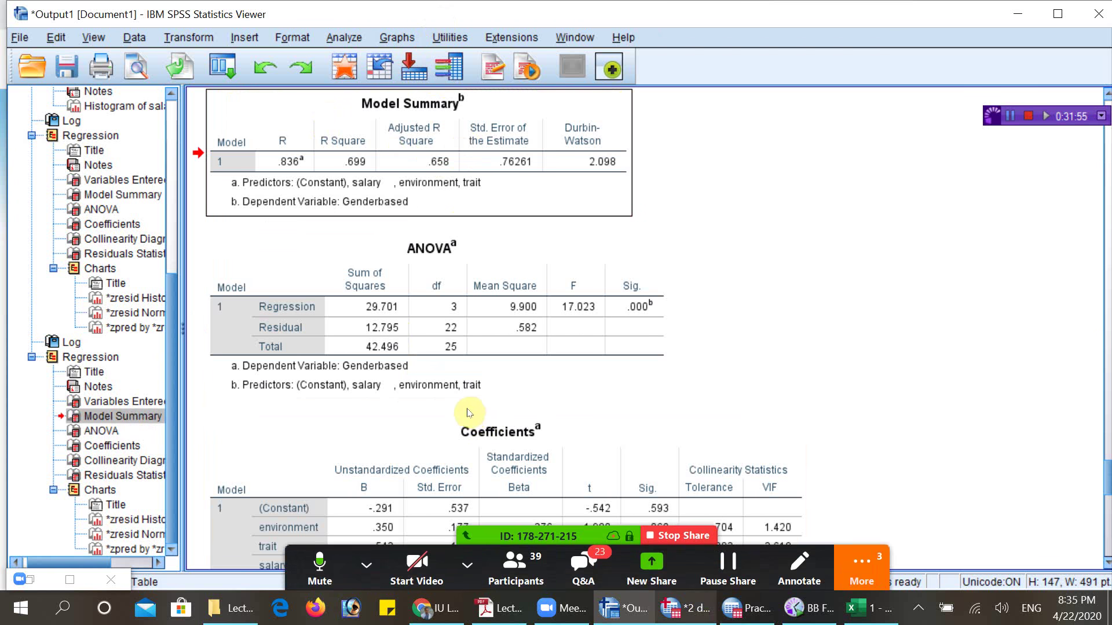
- Go to the data editor's variable list and select all variables from Genderbased through myvehicle
click(222, 66)
click(162, 375)
click(164, 413)
shift+click(143, 434)
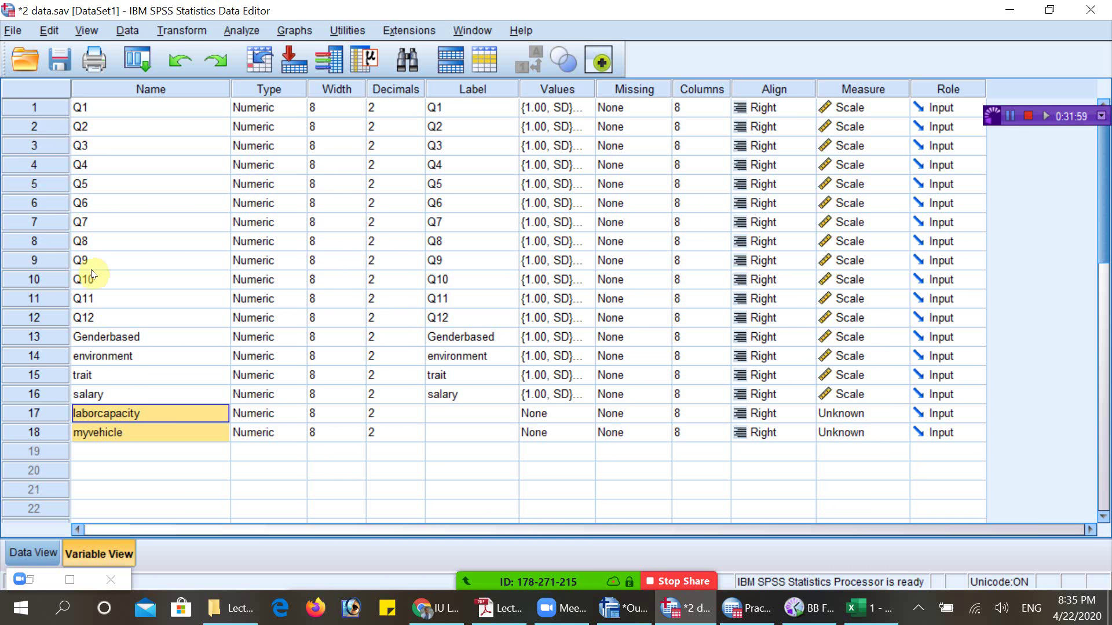
key(shift+Up)
key(shift+Up)
key(shift+Up)
key(shift+Up)
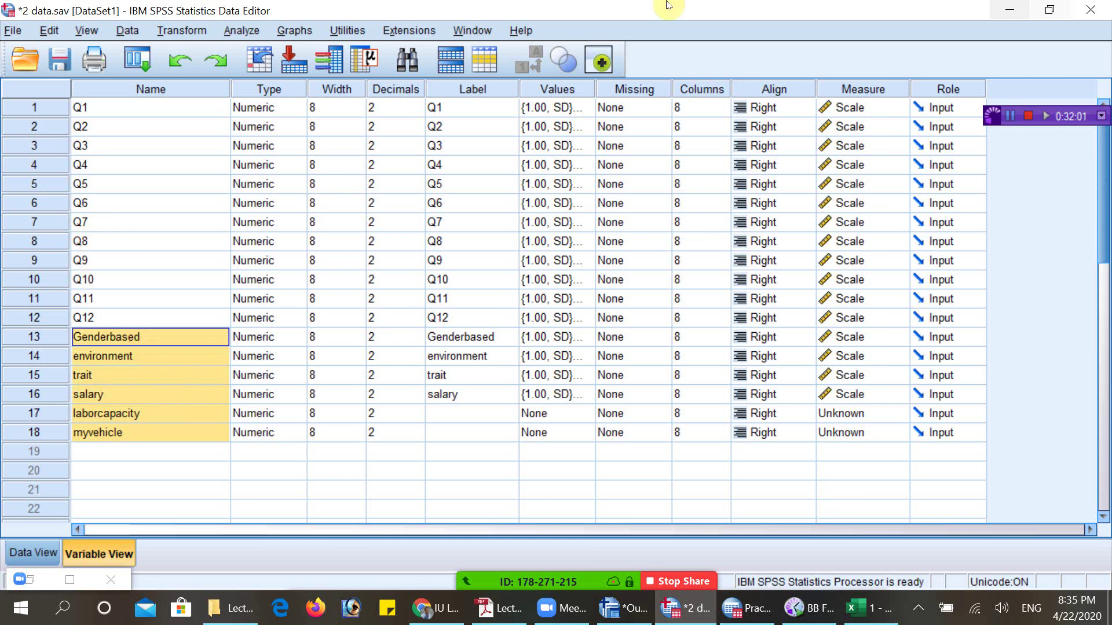
- Check the regression output, then highlight environment, trait and salary in the variable list, followed by laborcapacity
click(622, 608)
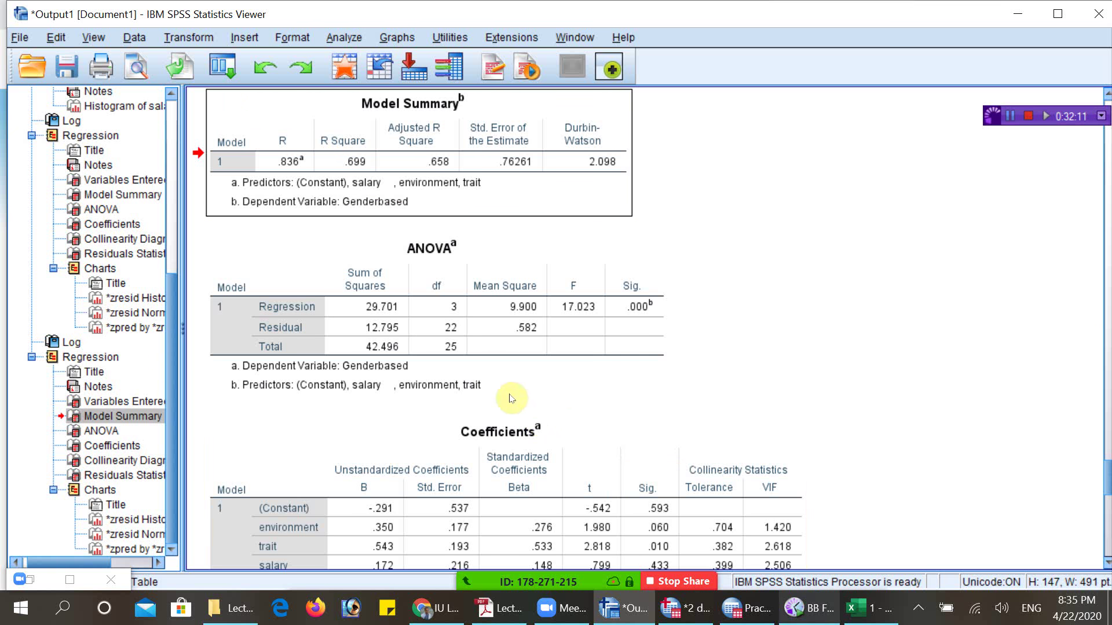
key(alt+Tab)
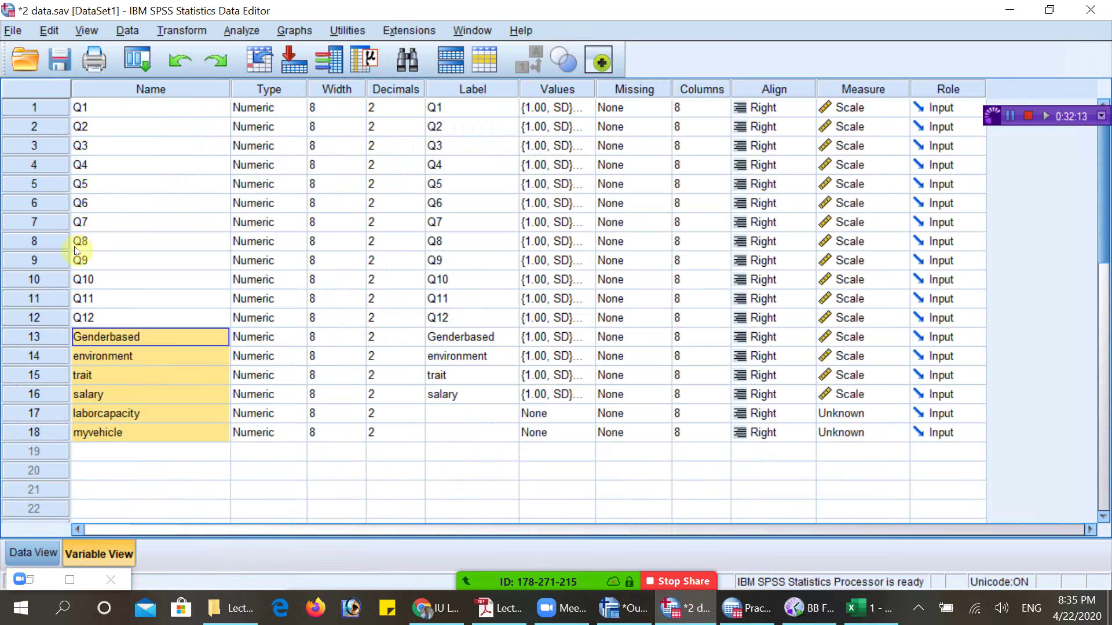
click(97, 393)
shift+click(98, 356)
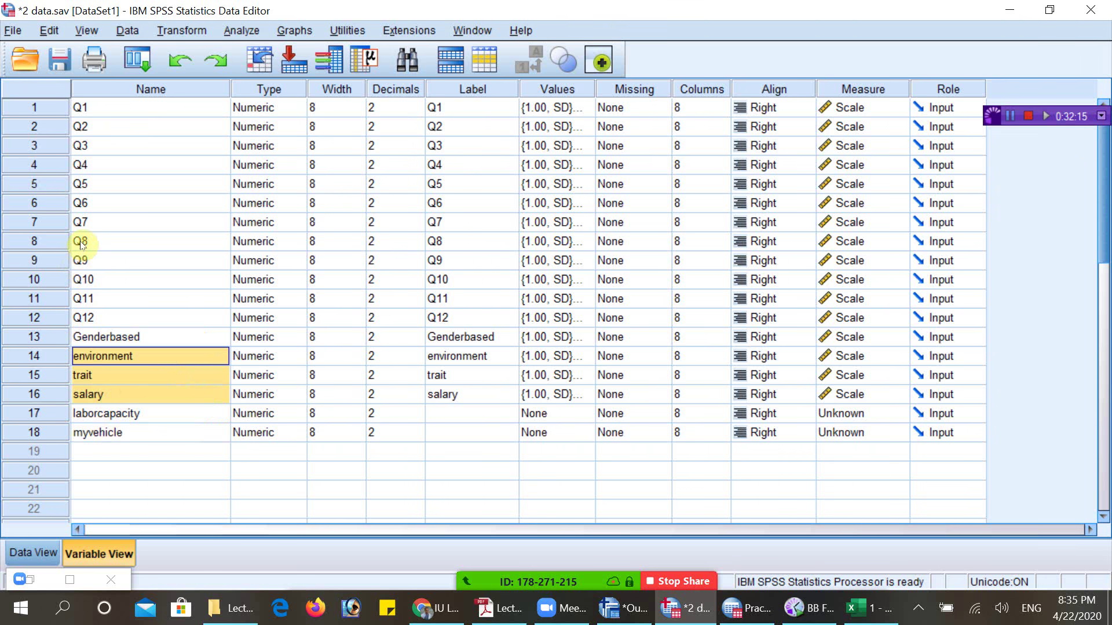
key(Down)
key(Down)
key(Down)
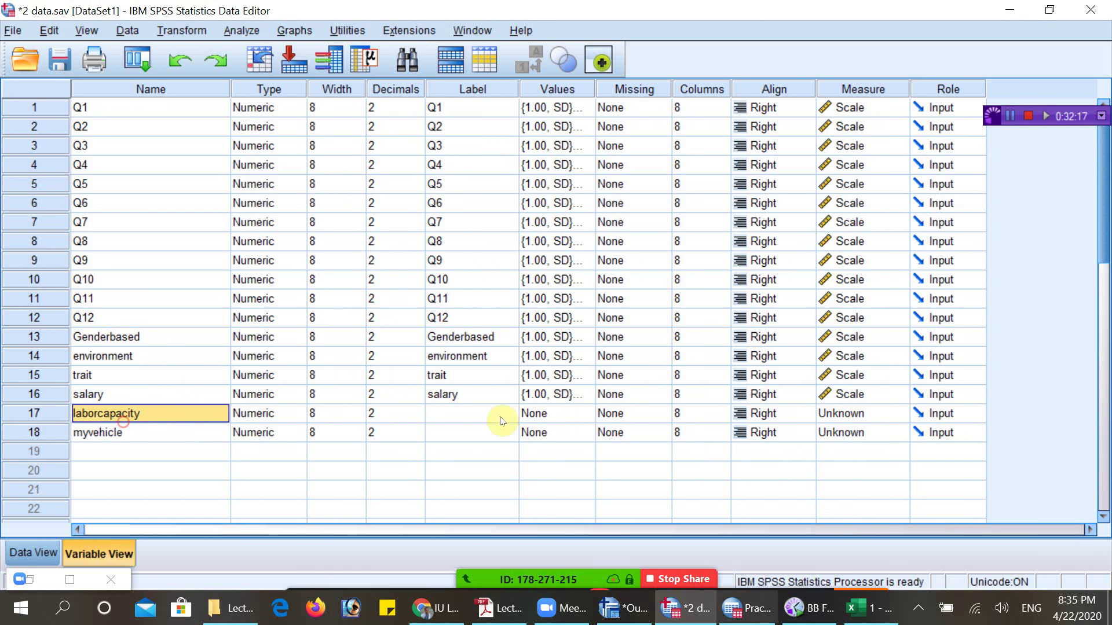
- View the regression tables once more and select laborcapacity and myvehicle in the variable list
key(alt+Tab)
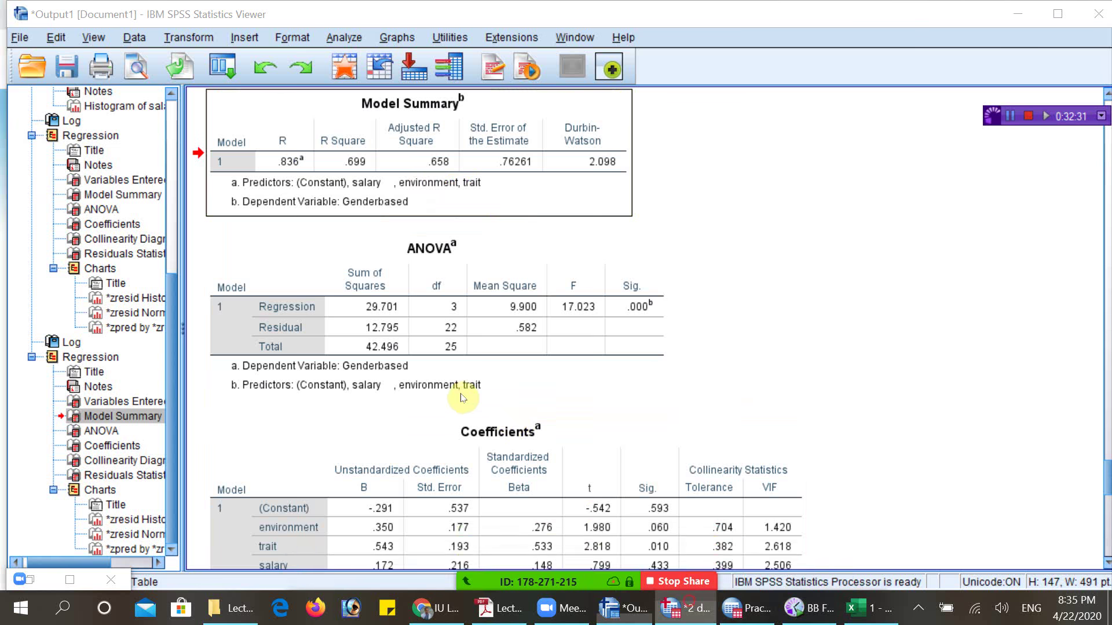
key(alt+Tab)
drag(112, 419, 110, 433)
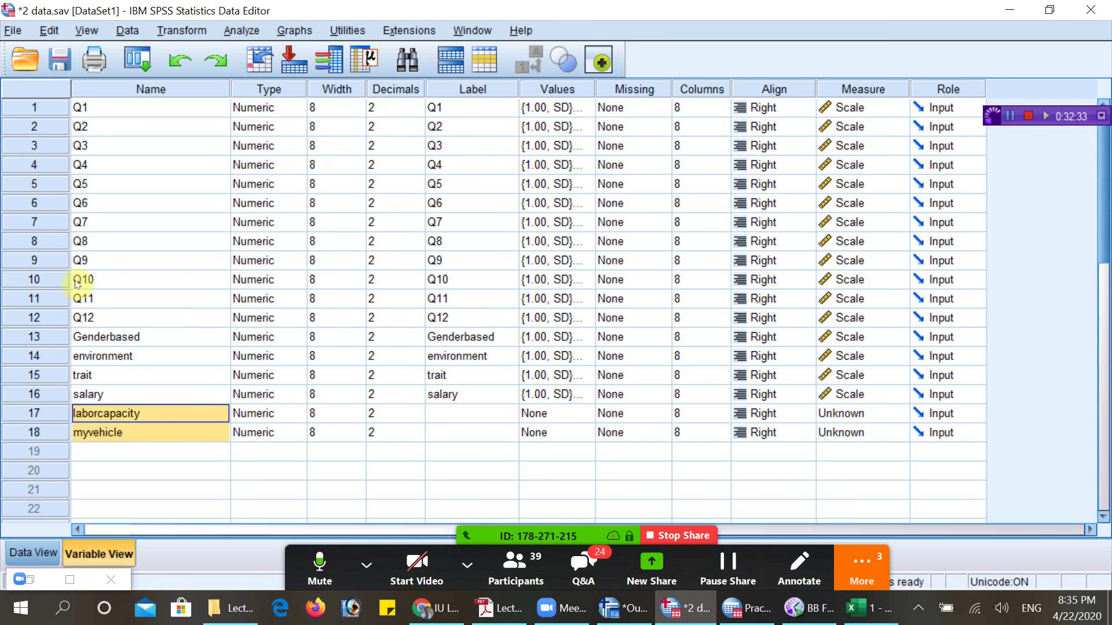
- Select the four variables from Genderbased down to salary in the variable list
key(Down)
key(Up)
key(Up)
key(Up)
key(Up)
key(Up)
key(shift+Down)
key(shift+Down)
key(shift+Down)
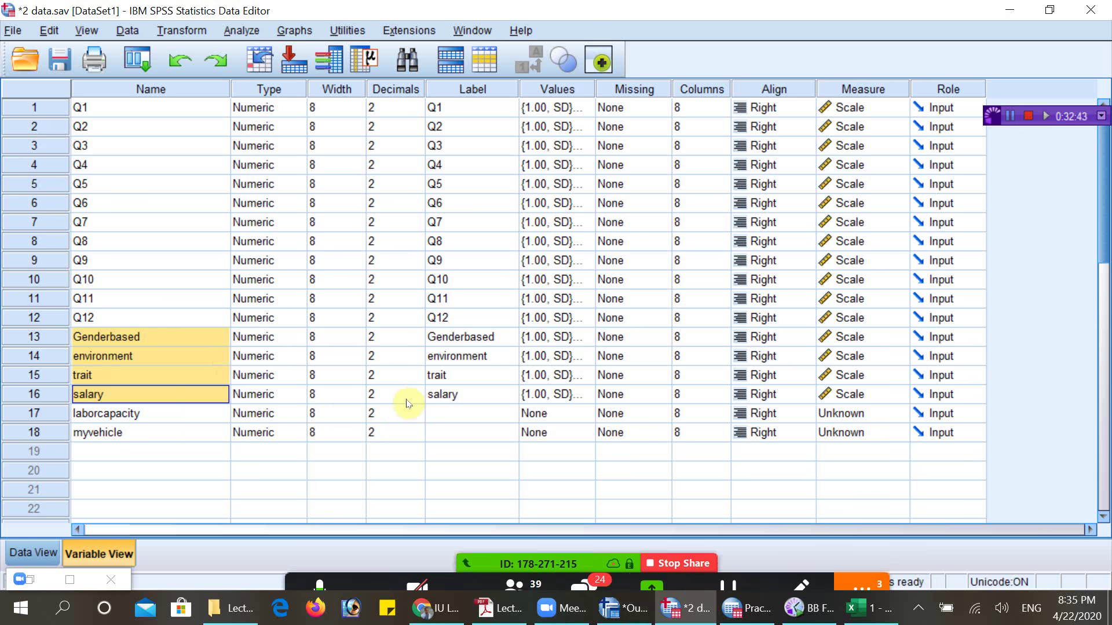
- Review the Model Summary in the output viewer and highlight laborcapacity together with myvehicle in the variable list
click(614, 615)
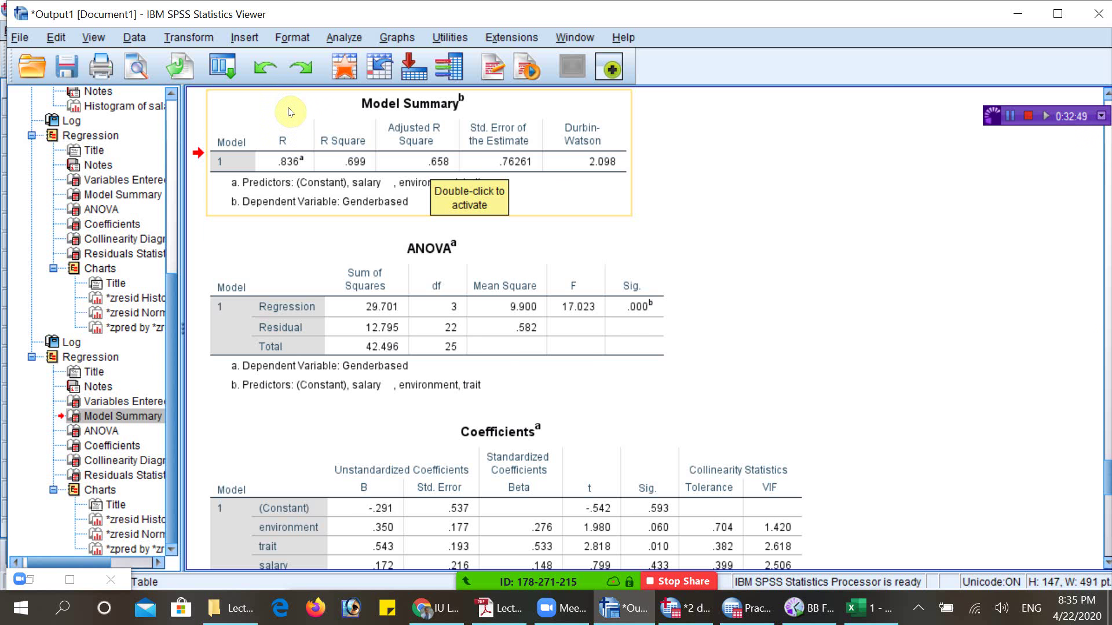
key(alt+Tab)
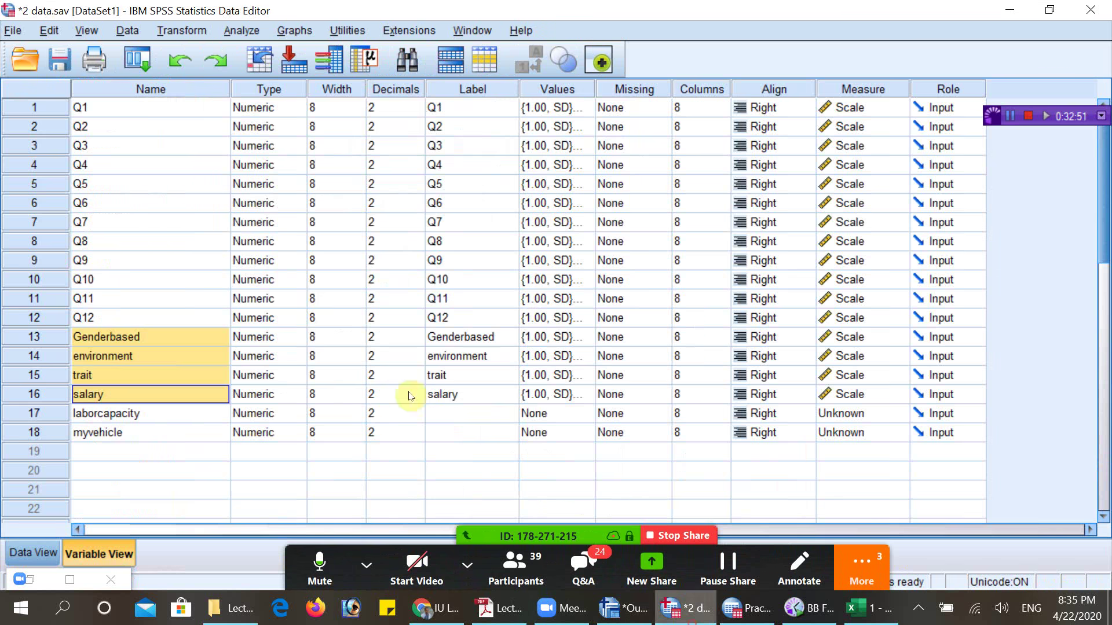
key(Down)
key(Down)
key(Up)
shift+click(123, 426)
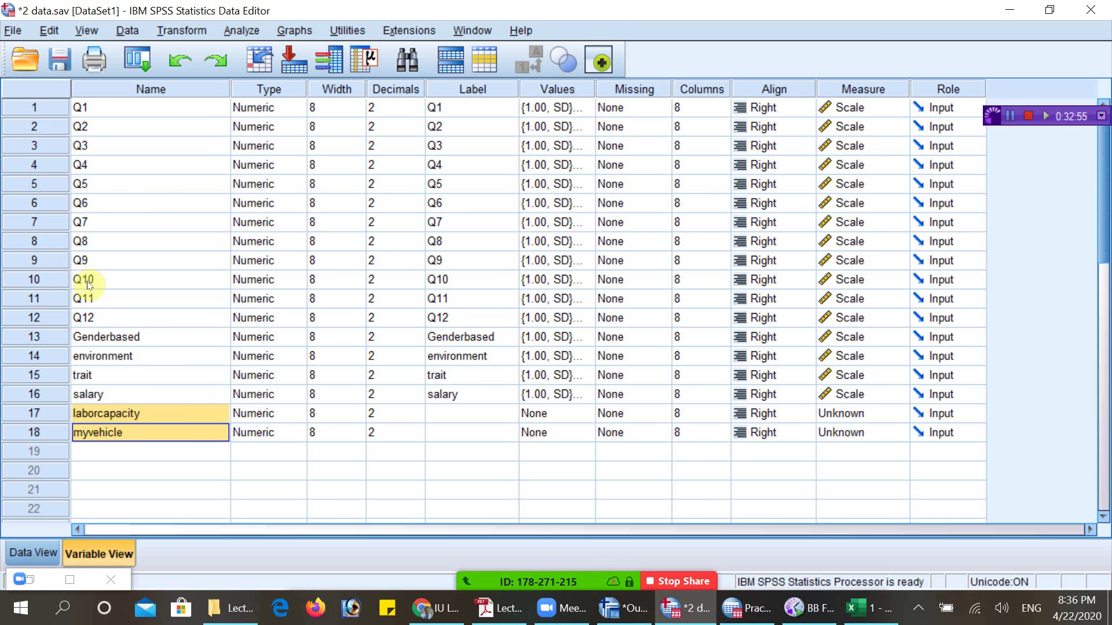
- Return to the regression output and open the Zoom Q&A window to read the participants' latest question
key(alt+Tab)
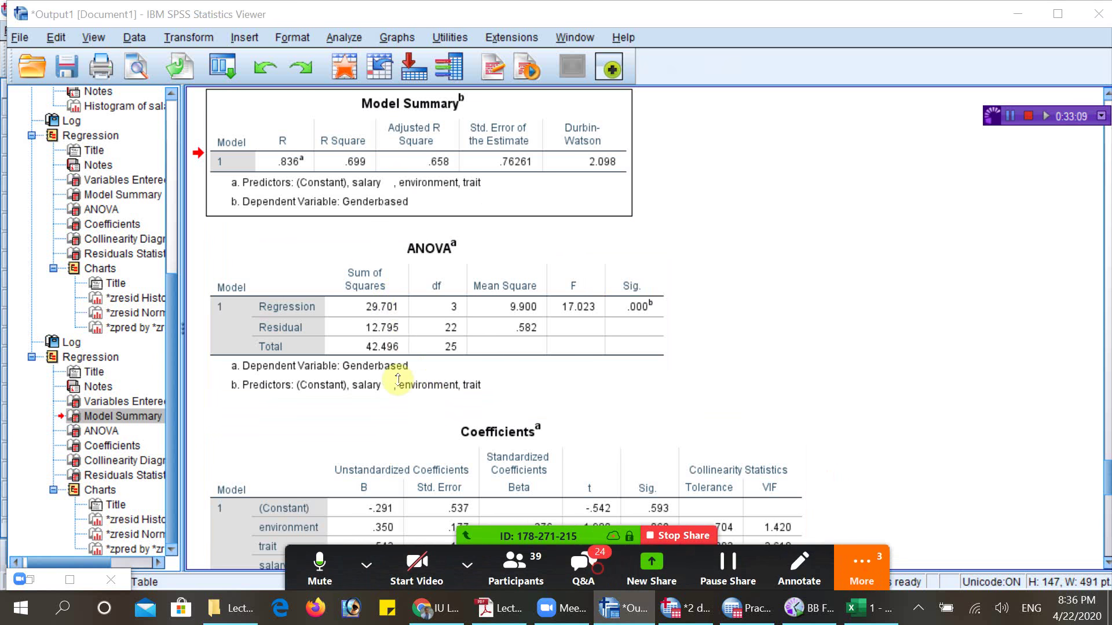
click(583, 572)
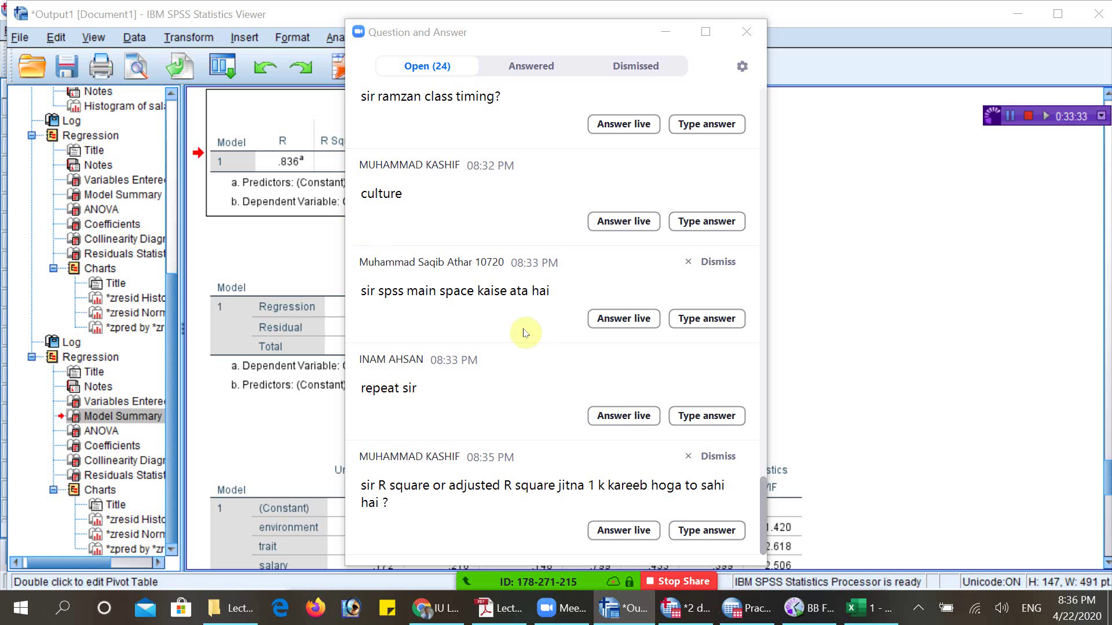
- Minimize the Zoom Q&A window and examine the ANOVA table of the latest regression output
click(665, 32)
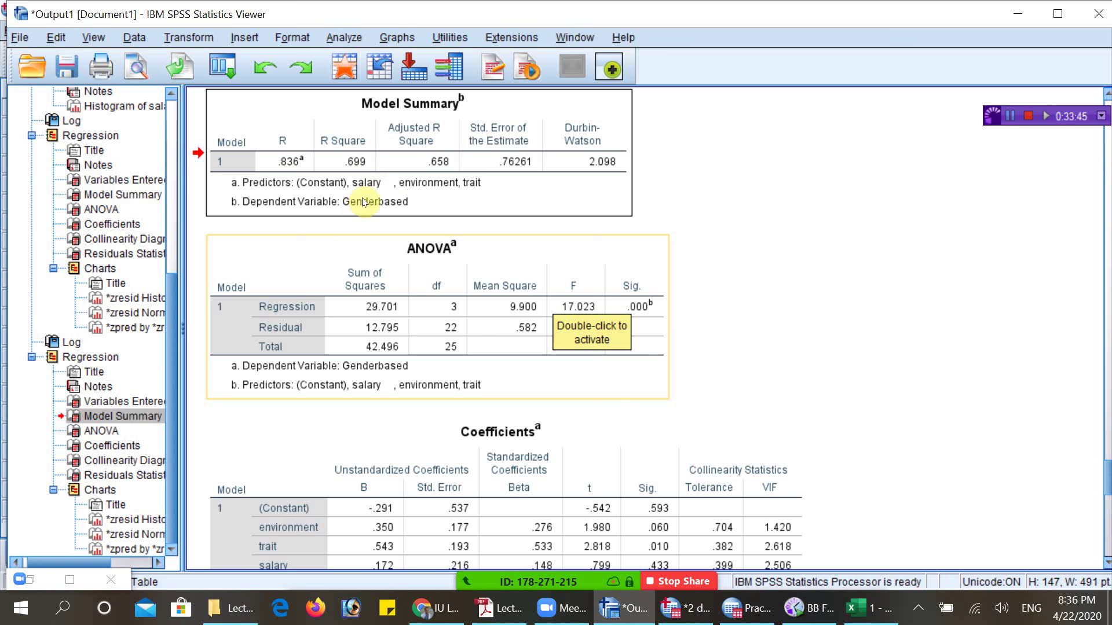
key(Down)
scroll(425, 163, down, 2)
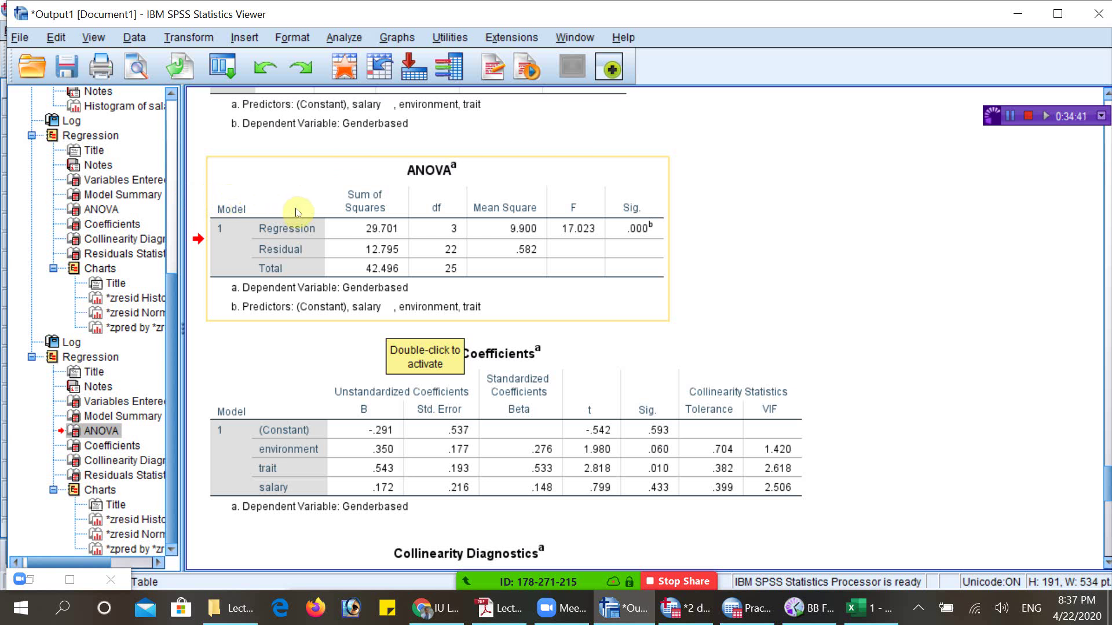
drag(317, 212, 322, 442)
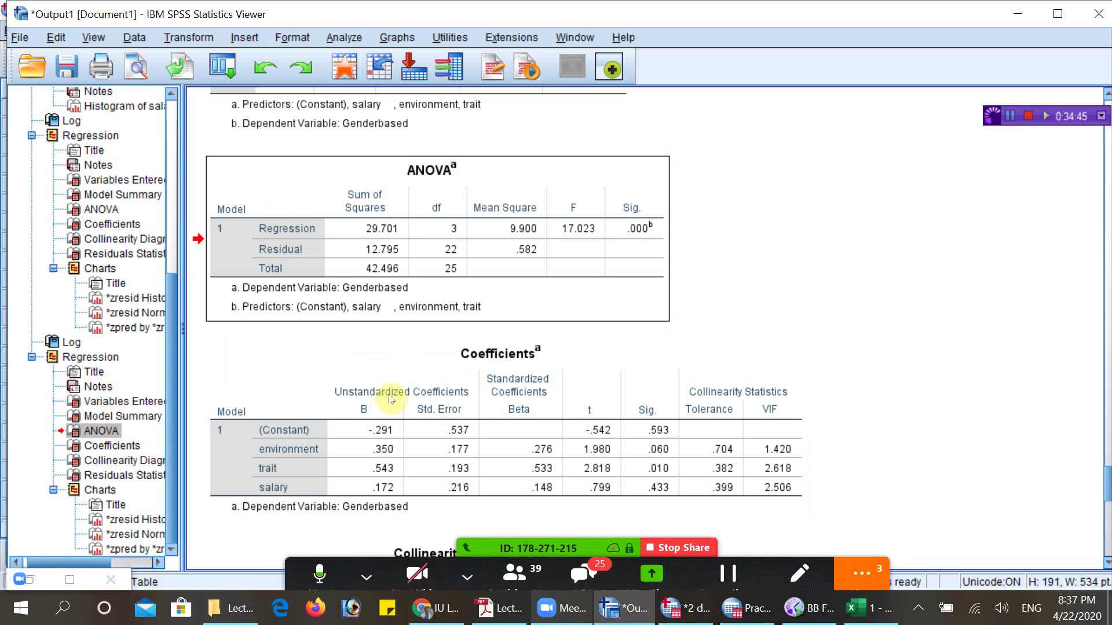
- Open the Zoom Q&A window, read the newest participant question and minimize the window again
click(583, 570)
scroll(600, 290, down, 2)
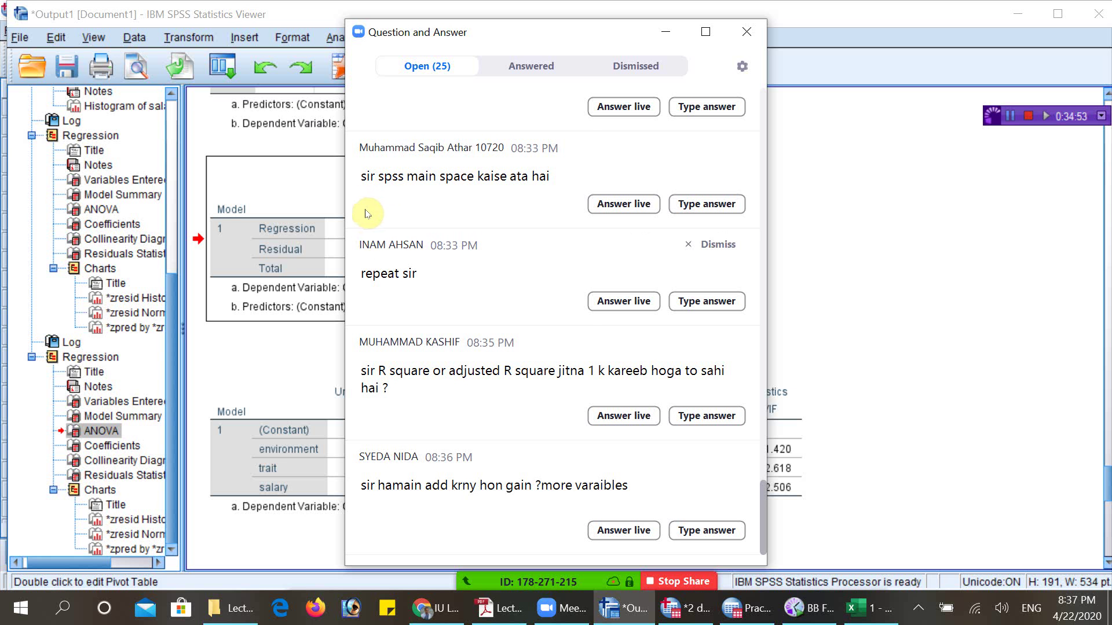
click(665, 31)
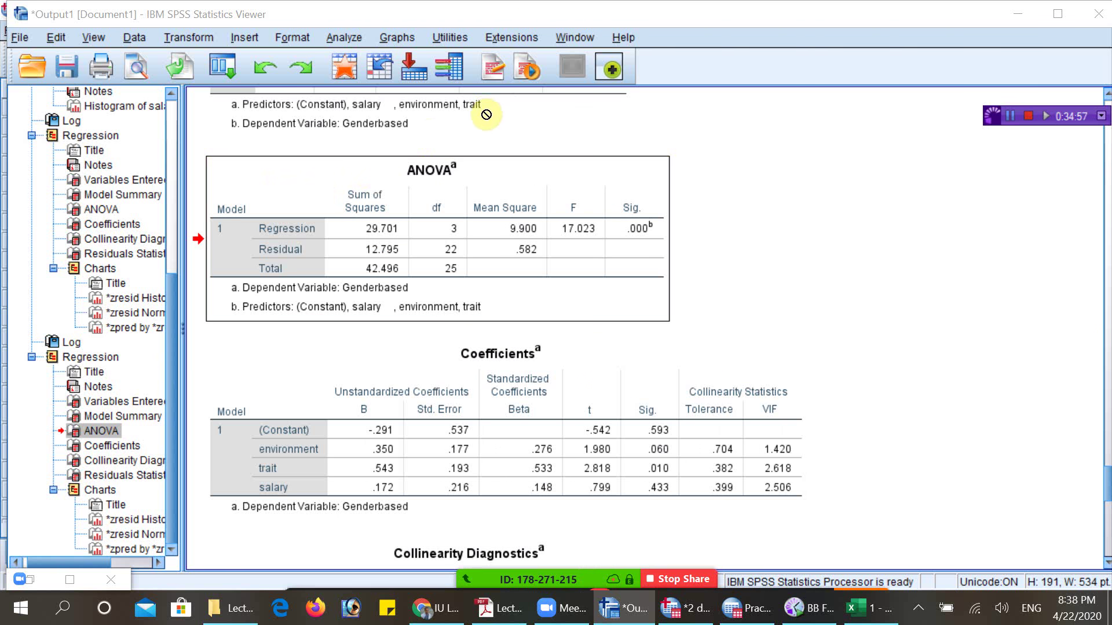
- Examine the Model Summary, ANOVA and Coefficients tables of the latest regression in turn
scroll(579, 145, up, 3)
click(273, 108)
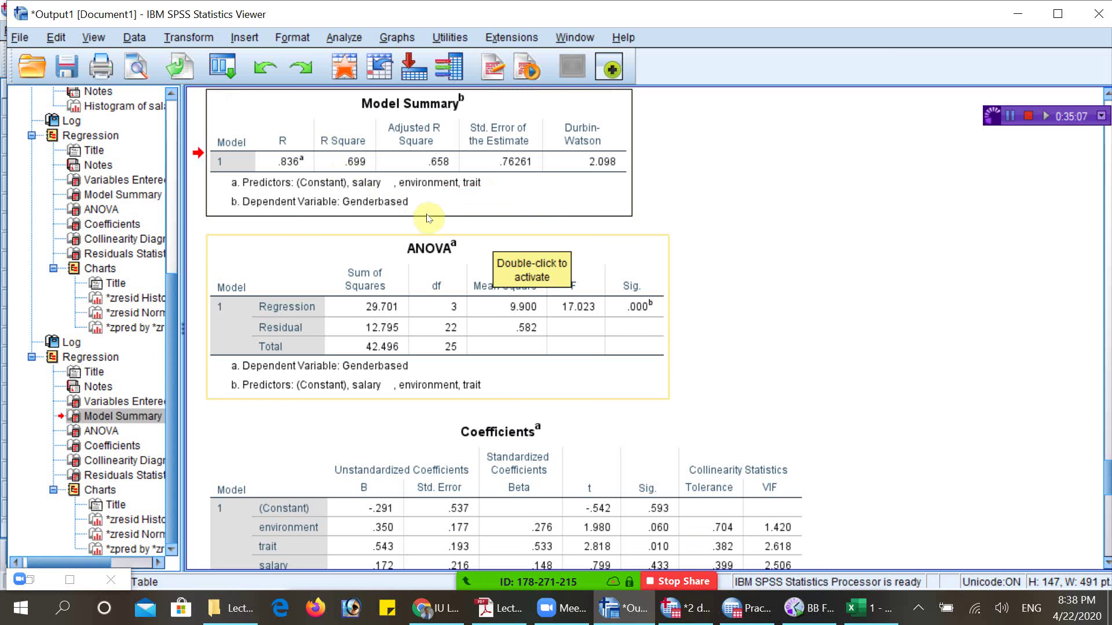
key(Down)
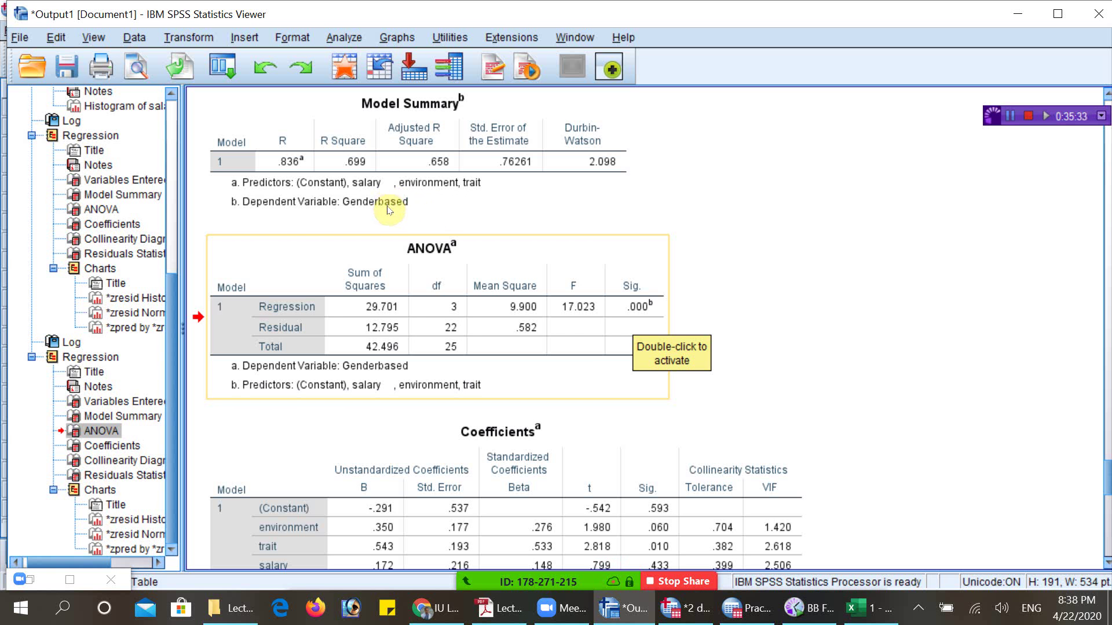
scroll(434, 201, down, 3)
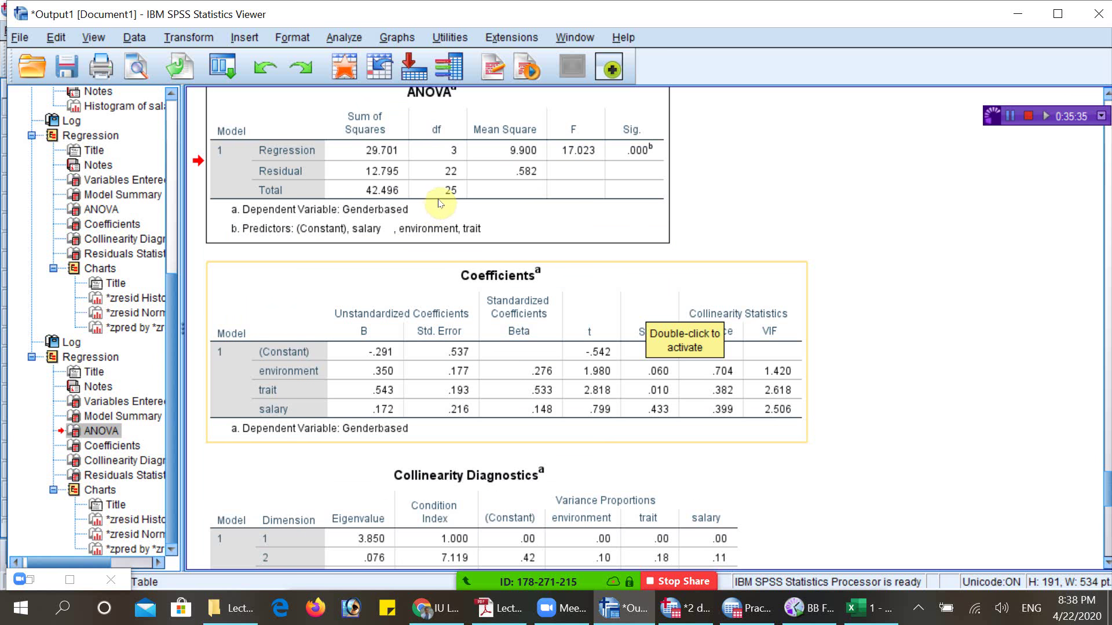
key(Down)
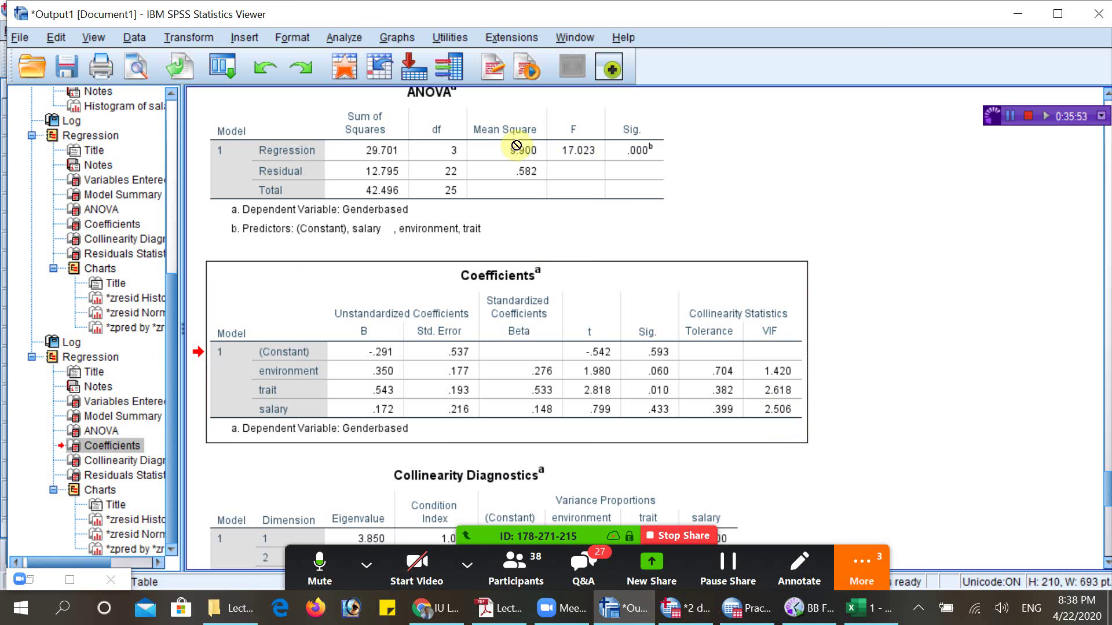
- Read the newly posted questions at the end of the Zoom Q&A list and return to the regression output
click(383, 388)
scroll(450, 348, down, 5)
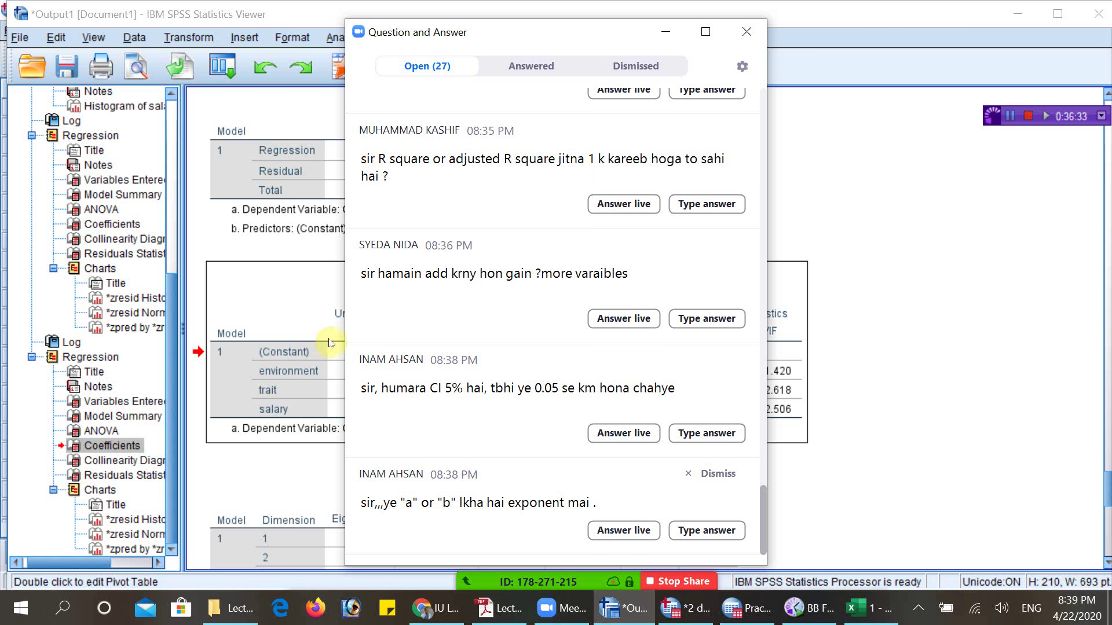
click(666, 32)
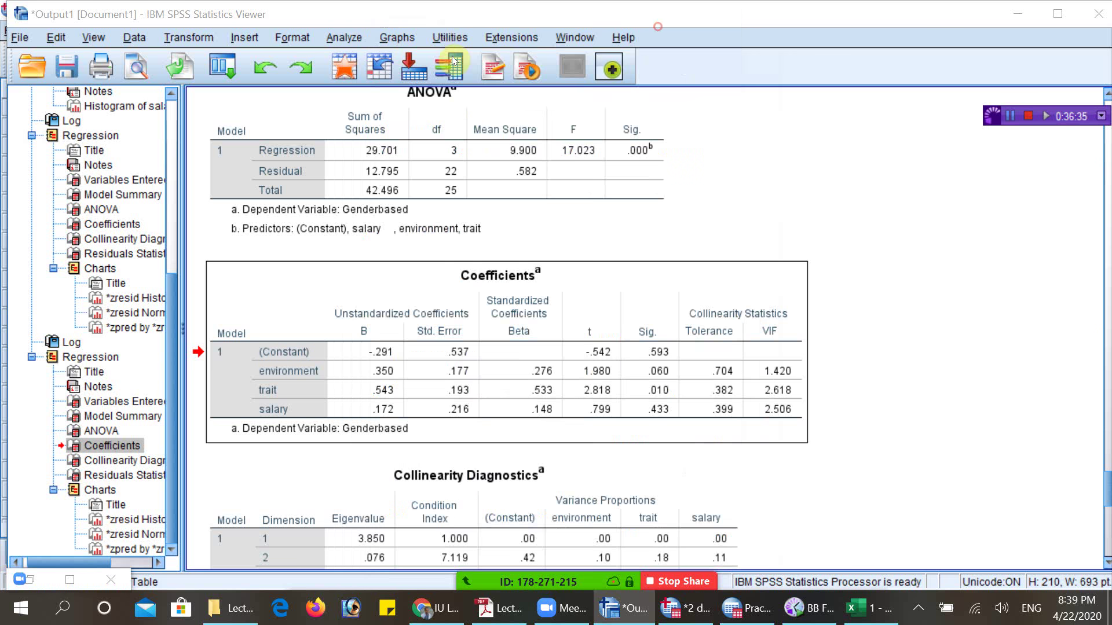
- Examine the superscript letters and matching footnotes in the Model Summary and ANOVA tables
scroll(702, 176, up, 5)
click(435, 217)
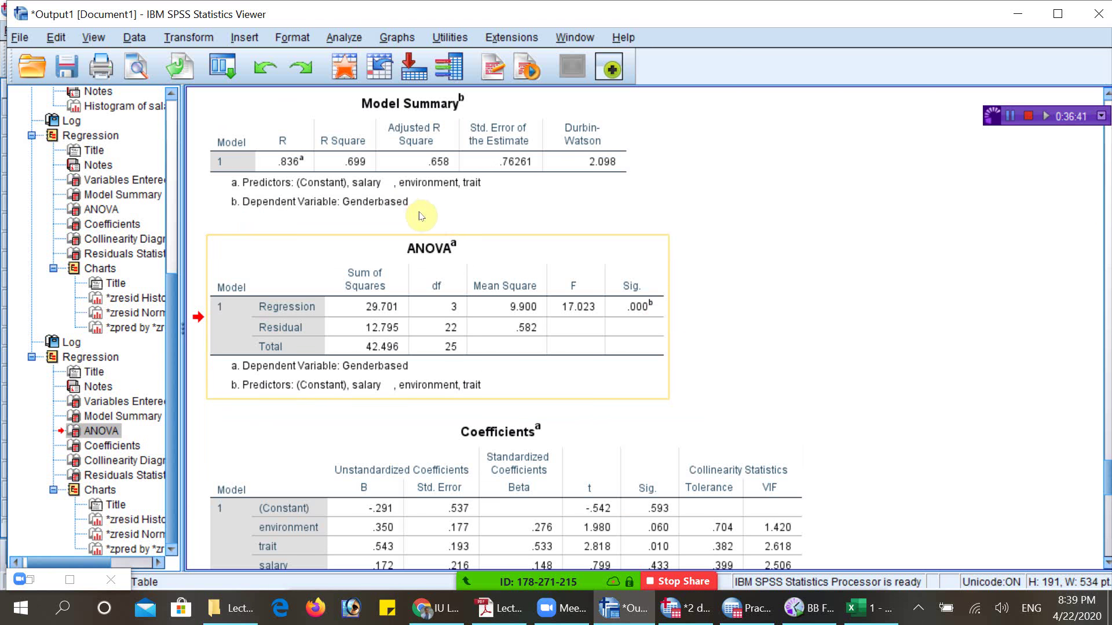
key(Down)
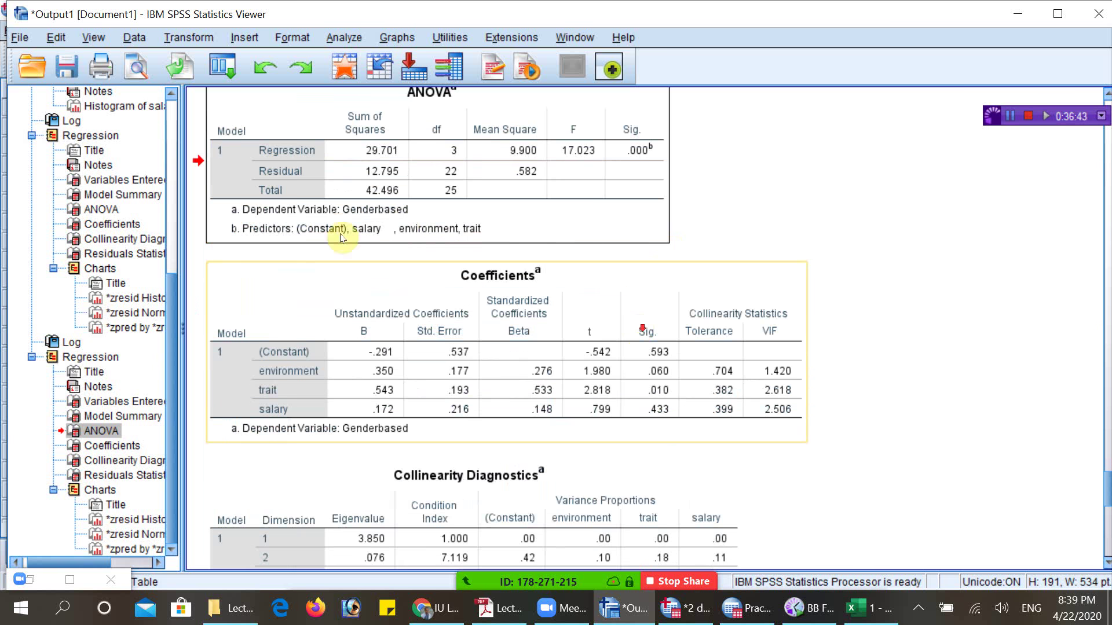
scroll(628, 228, up, 4)
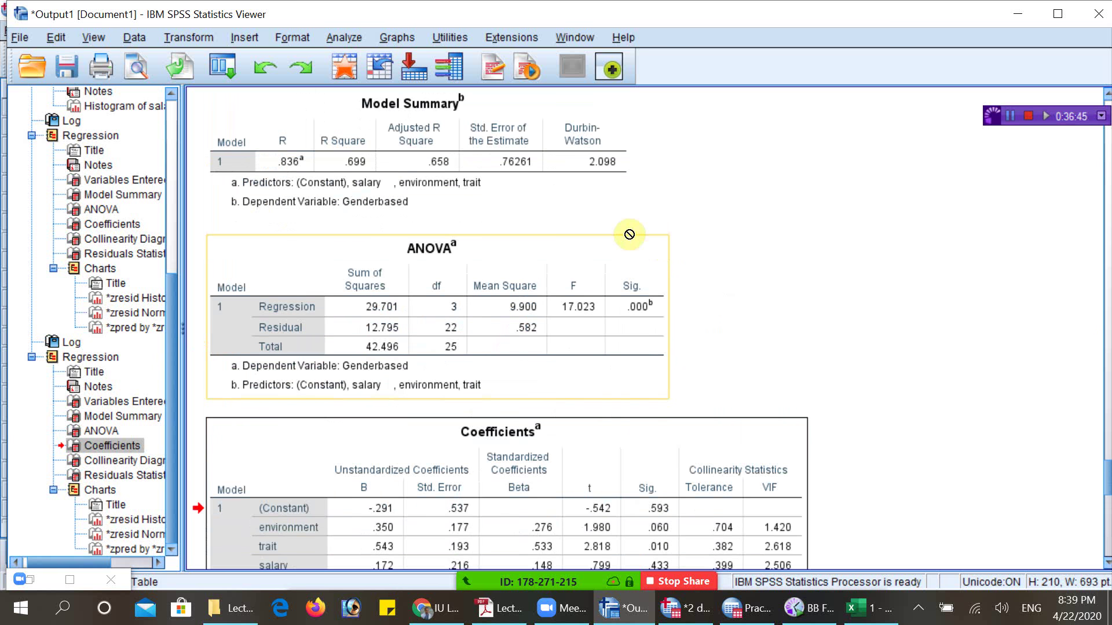
click(255, 237)
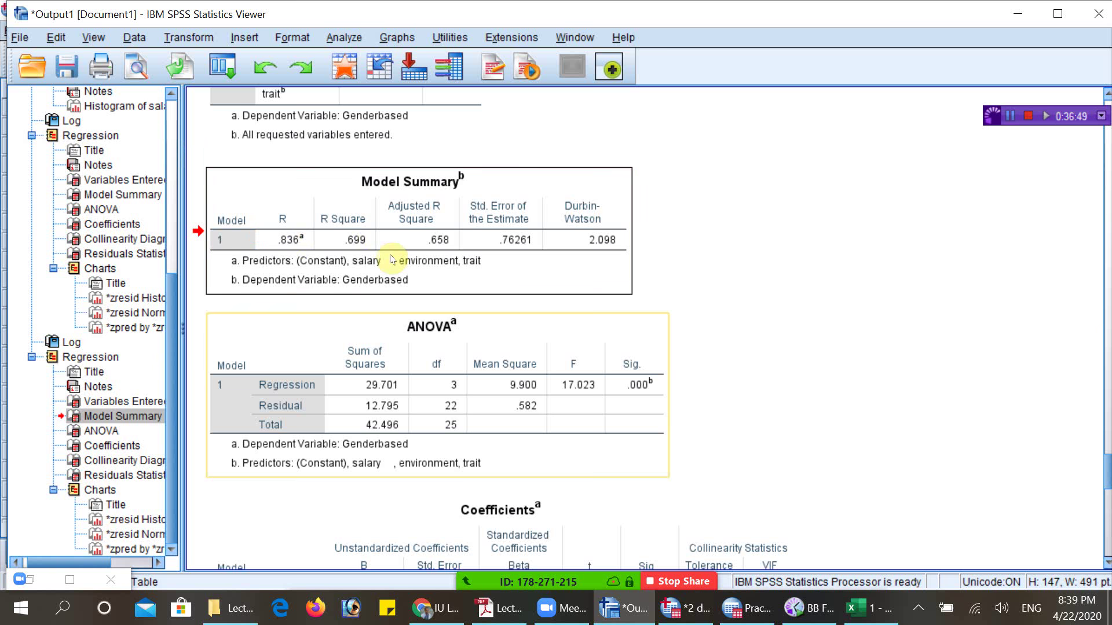
key(Down)
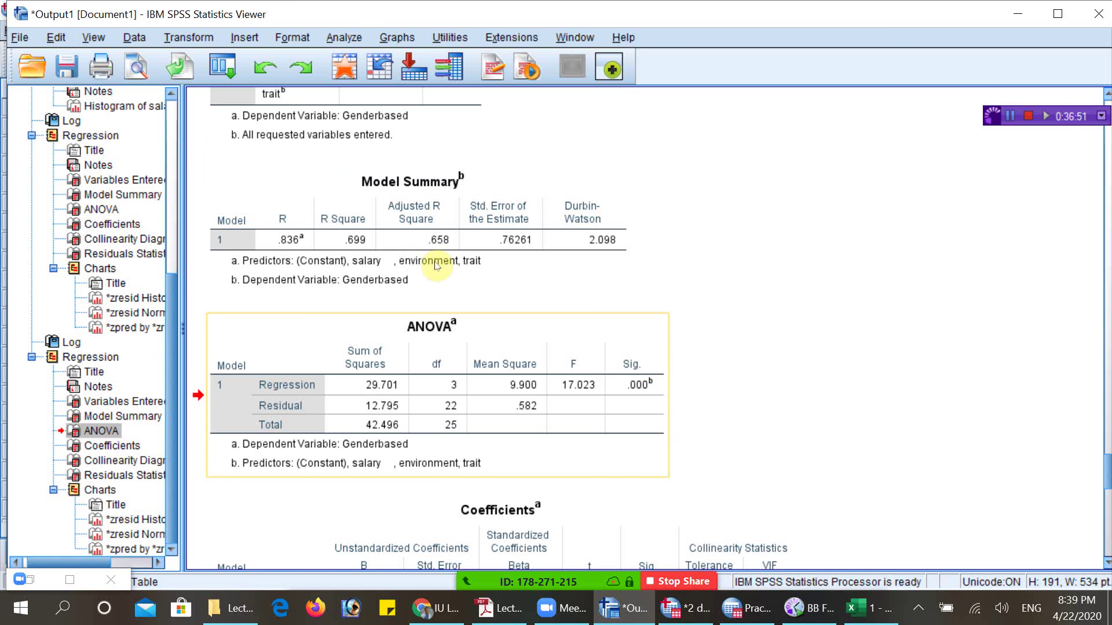
scroll(429, 235, down, 3)
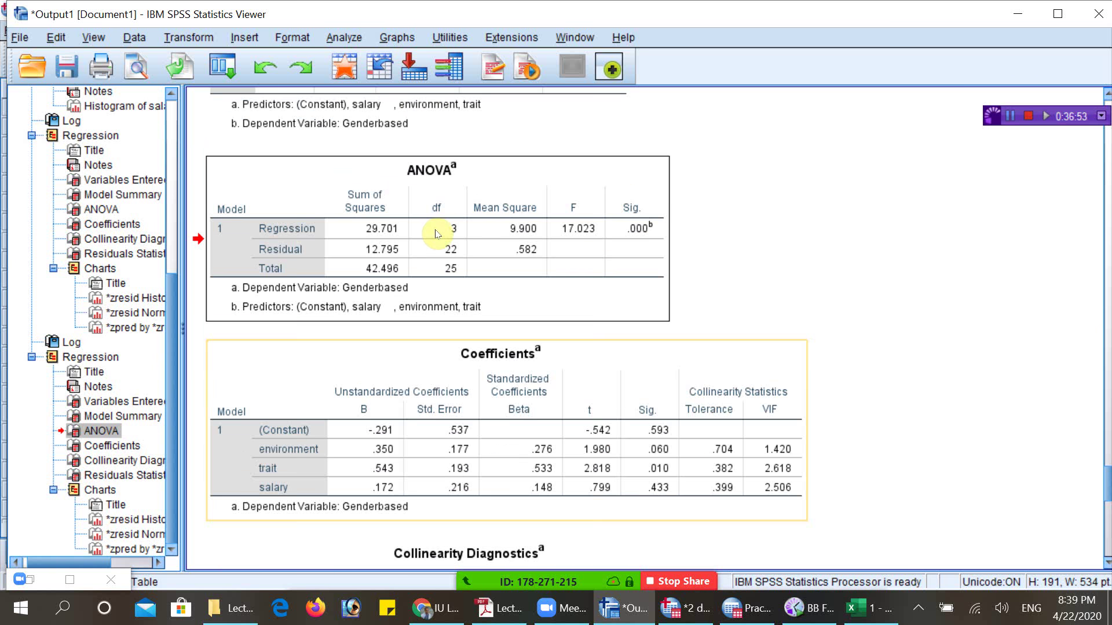
- Compare the footnoted predictors and dependent variable of the Model Summary with the ANOVA and Coefficients tables
scroll(653, 322, up, 3)
click(264, 177)
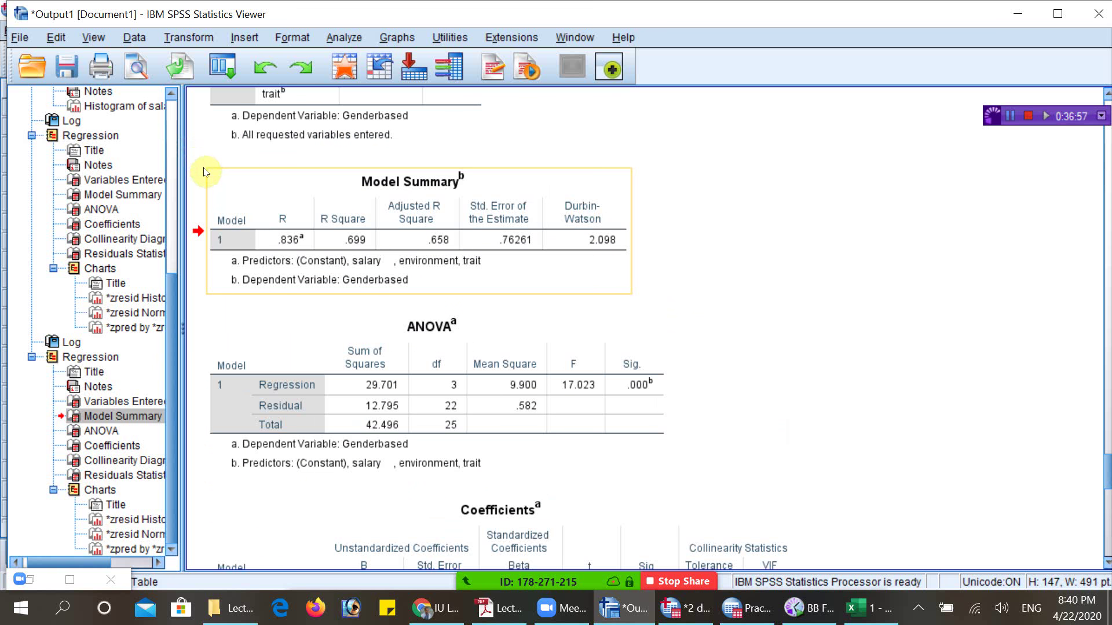
click(637, 397)
scroll(637, 397, down, 4)
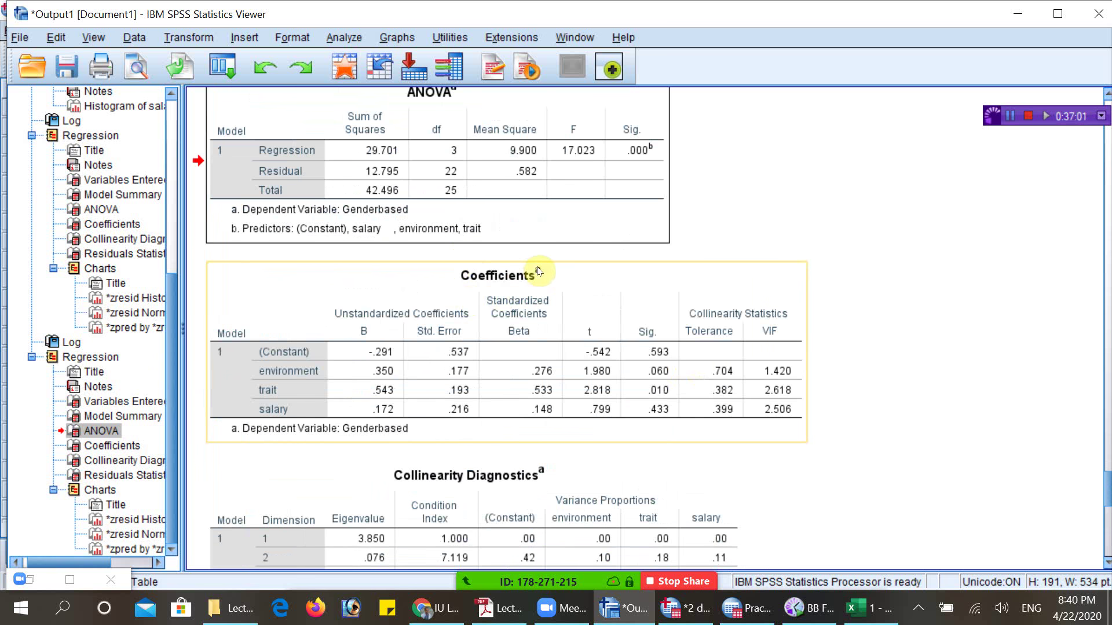
scroll(633, 322, up, 3)
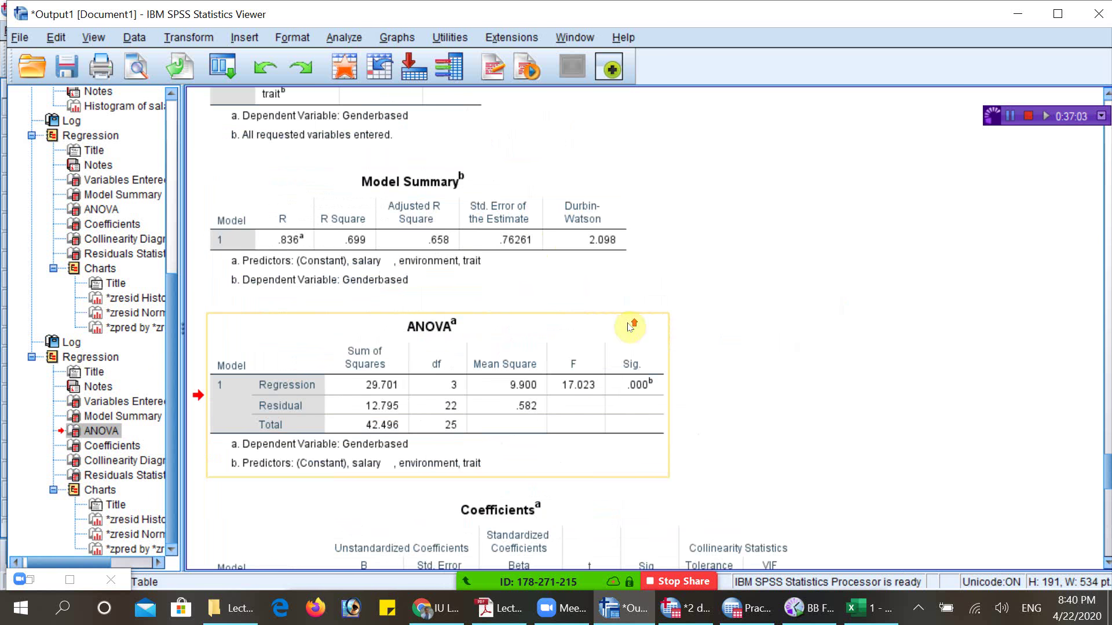
scroll(631, 323, up, 1)
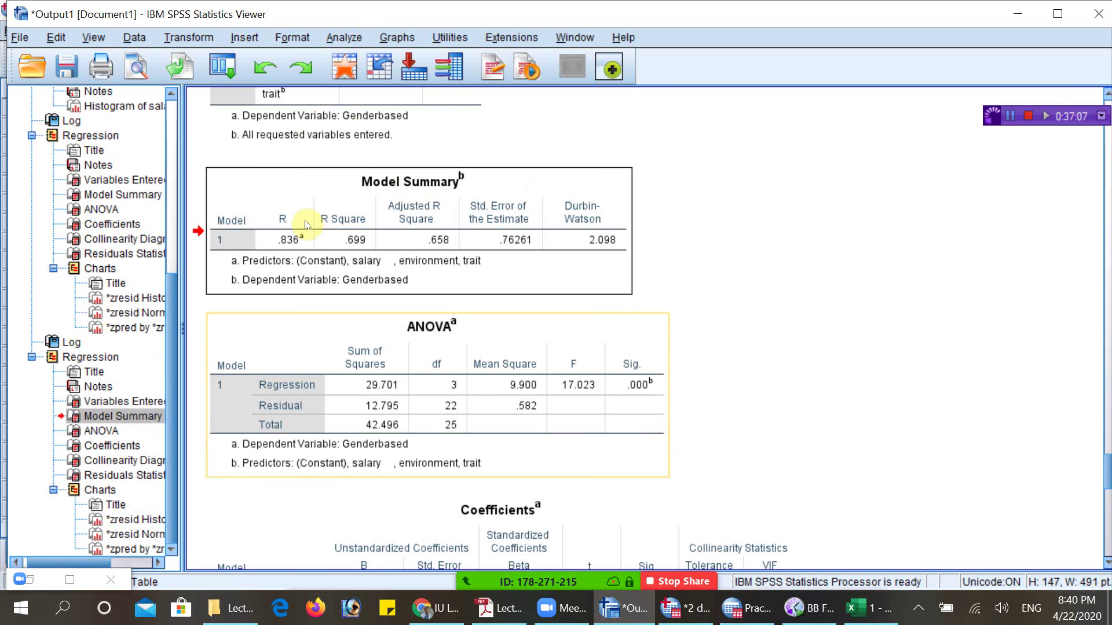
scroll(492, 342, down, 1)
scroll(496, 346, down, 1)
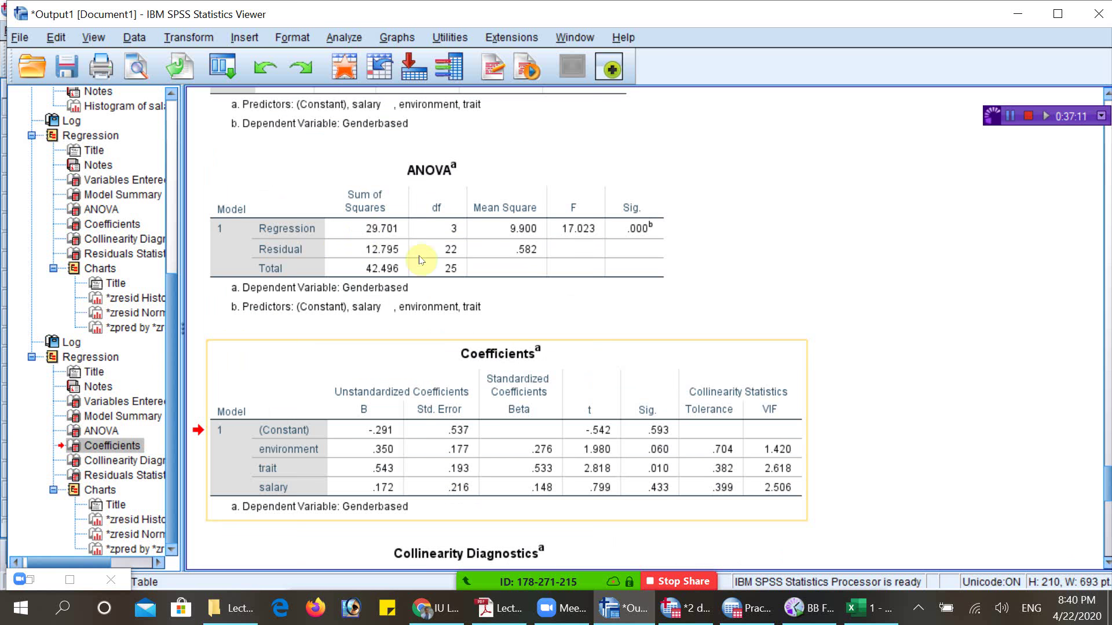
- Reread the participants' questions on the 5% level and the superscript letters in the Zoom Q&A window, and minimize it
scroll(450, 249, down, 1)
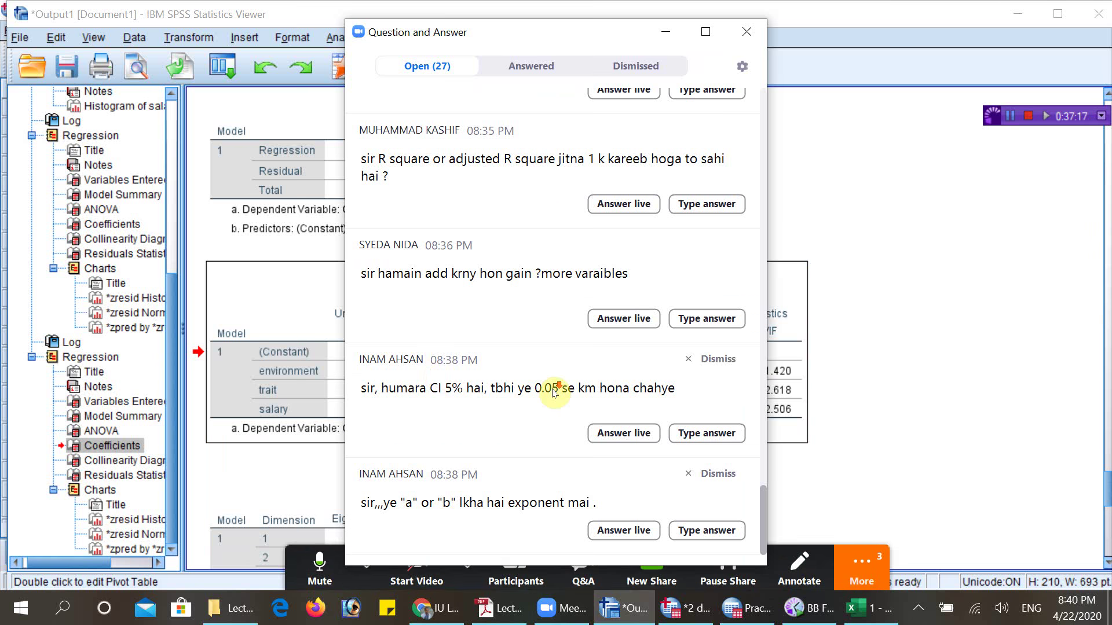
drag(452, 36, 452, 35)
click(668, 32)
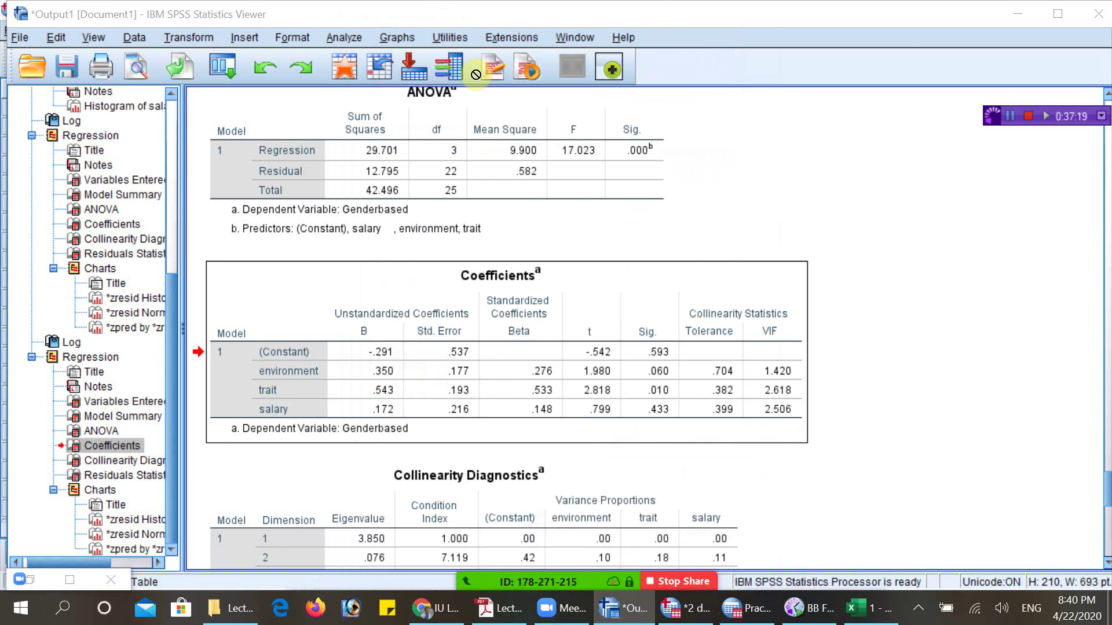
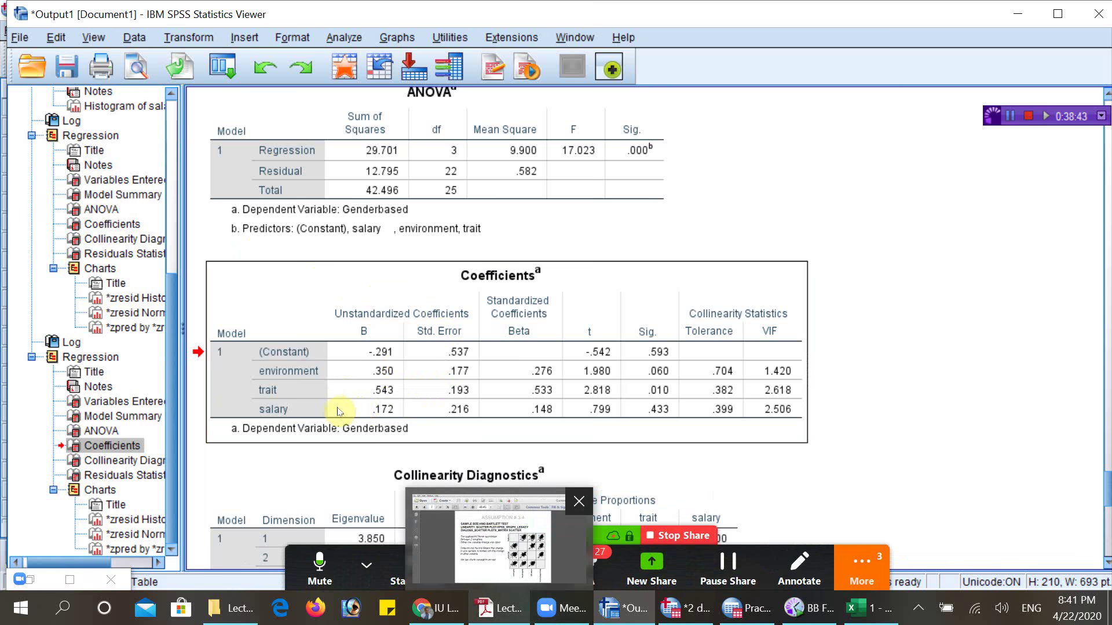
- Switch to Lecture-1010.pdf in Adobe Acrobat Pro and view the Assumptions # 5 slides on multicollinearity and autocorrelation
click(498, 608)
scroll(615, 324, down, 2)
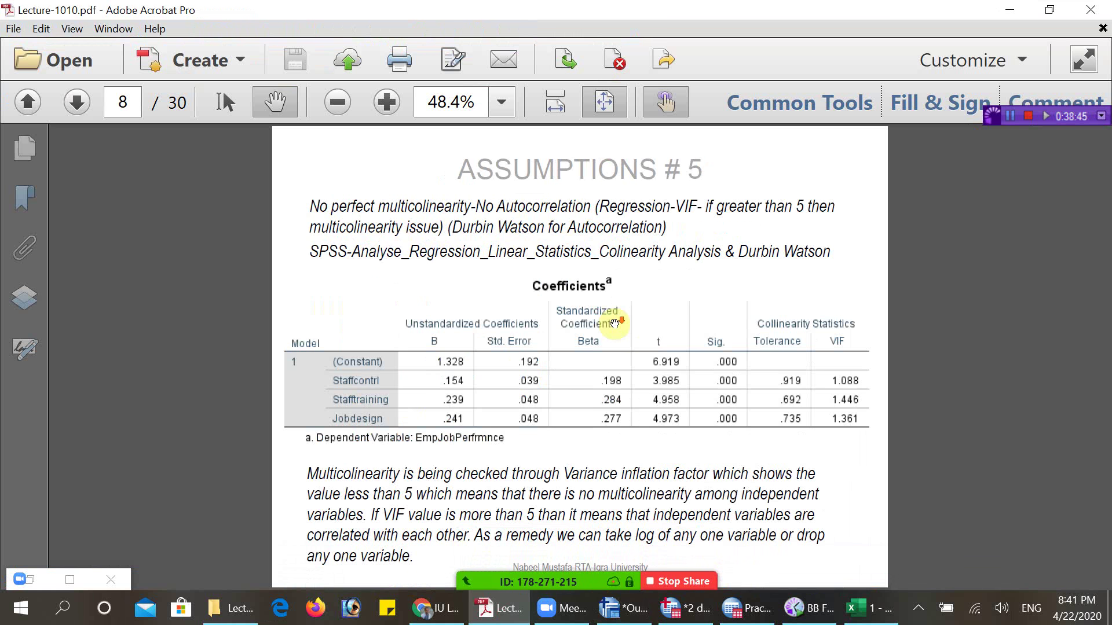
scroll(614, 325, down, 2)
scroll(614, 323, up, 2)
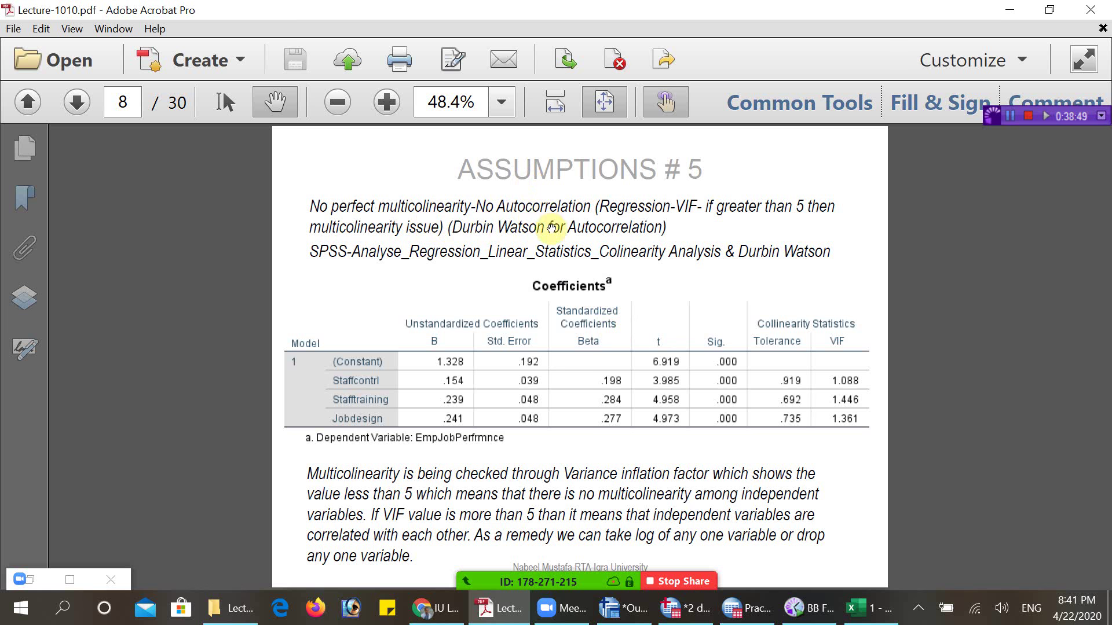
scroll(382, 298, down, 2)
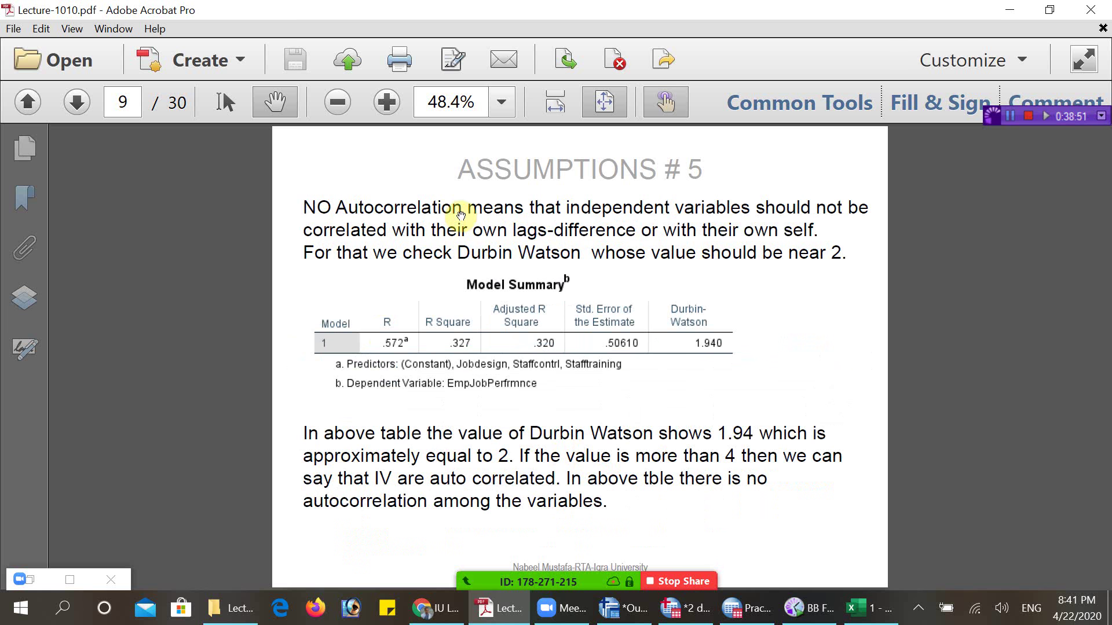
- Go through the correlation, descriptive statistics and Adjusted R square slides up to the Coefficient slide on page 14
scroll(447, 218, down, 6)
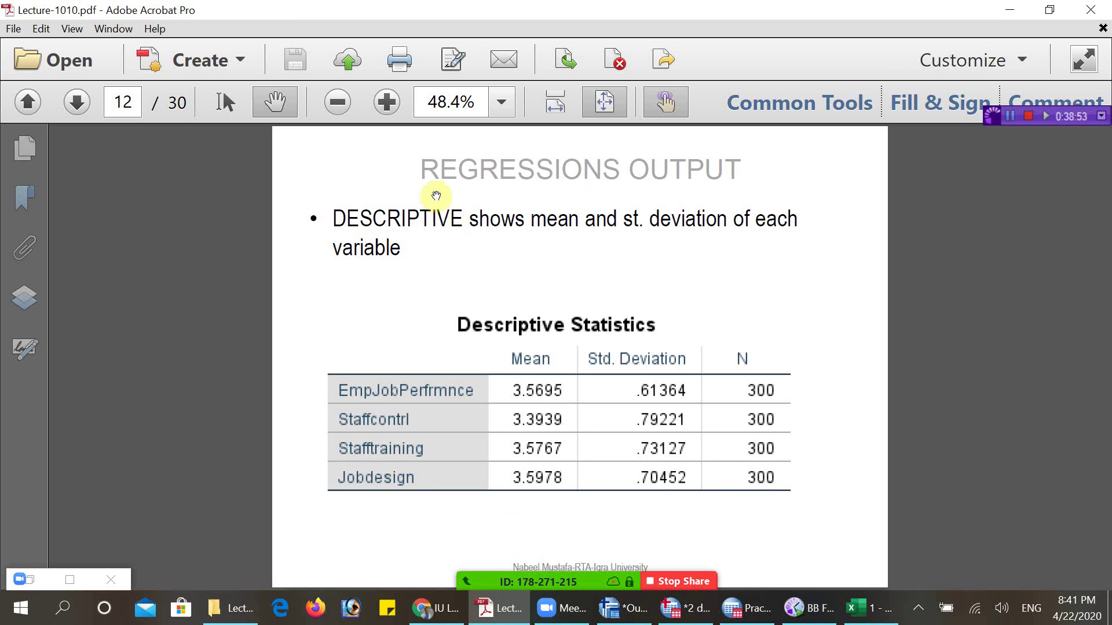
scroll(653, 282, up, 2)
scroll(652, 281, up, 1)
scroll(652, 281, down, 1)
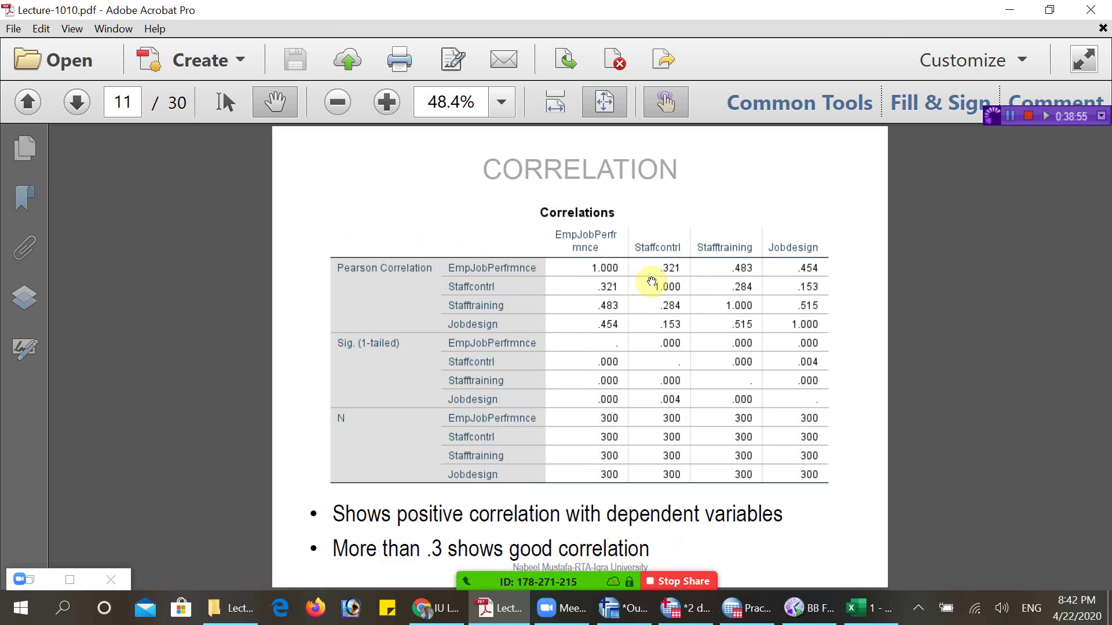
scroll(414, 168, down, 1)
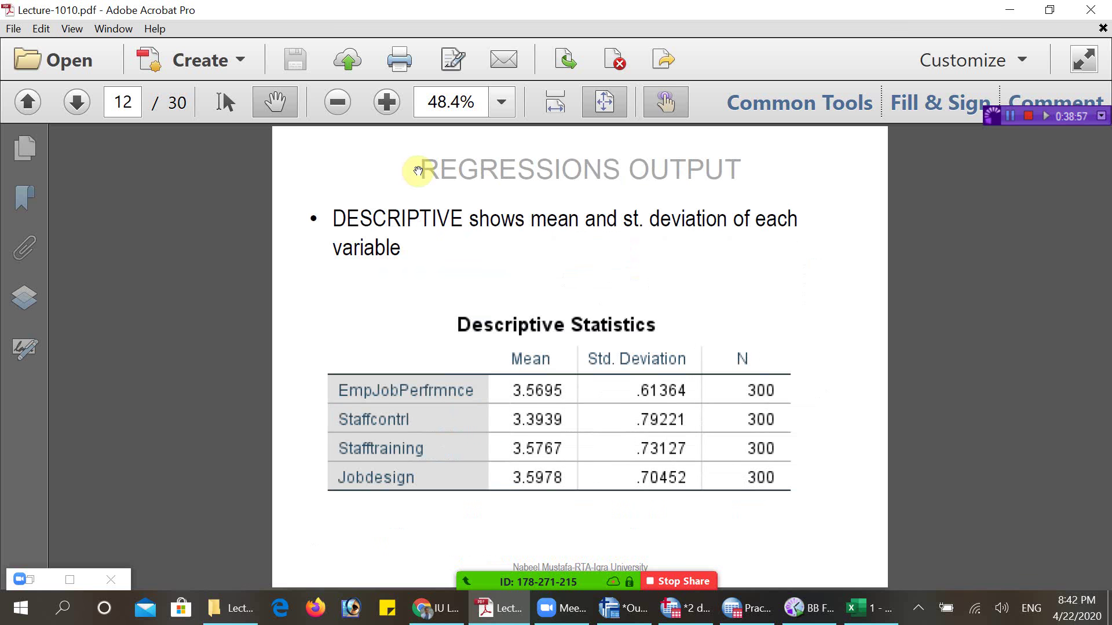
scroll(418, 171, down, 1)
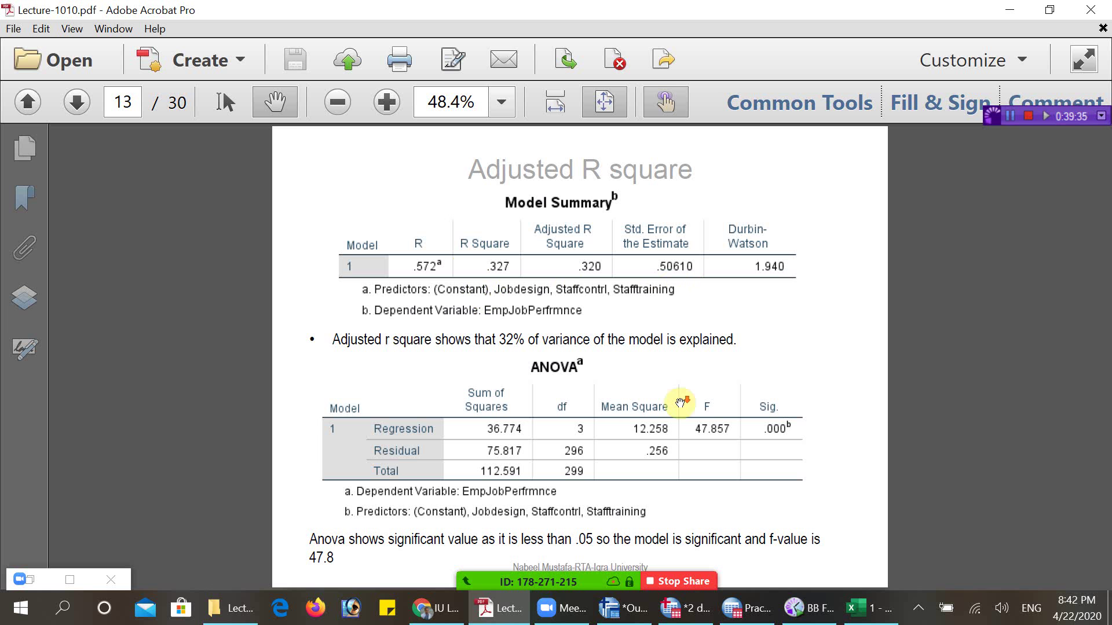
scroll(454, 268, down, 1)
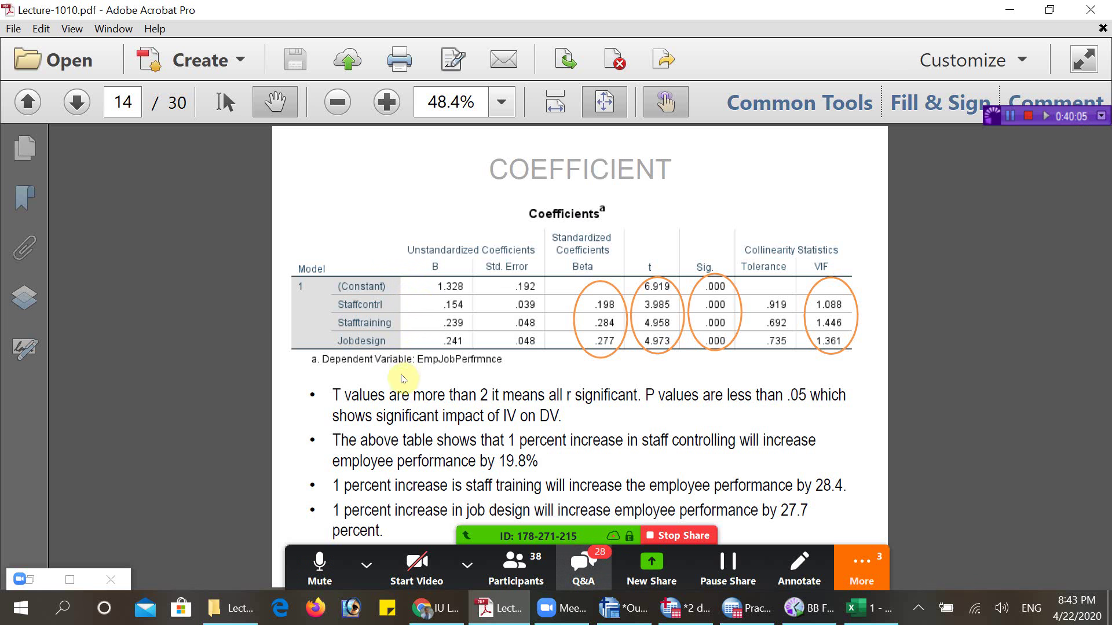
- Check the latest question in the Zoom Q&A window and return to the Coefficient slide
click(584, 568)
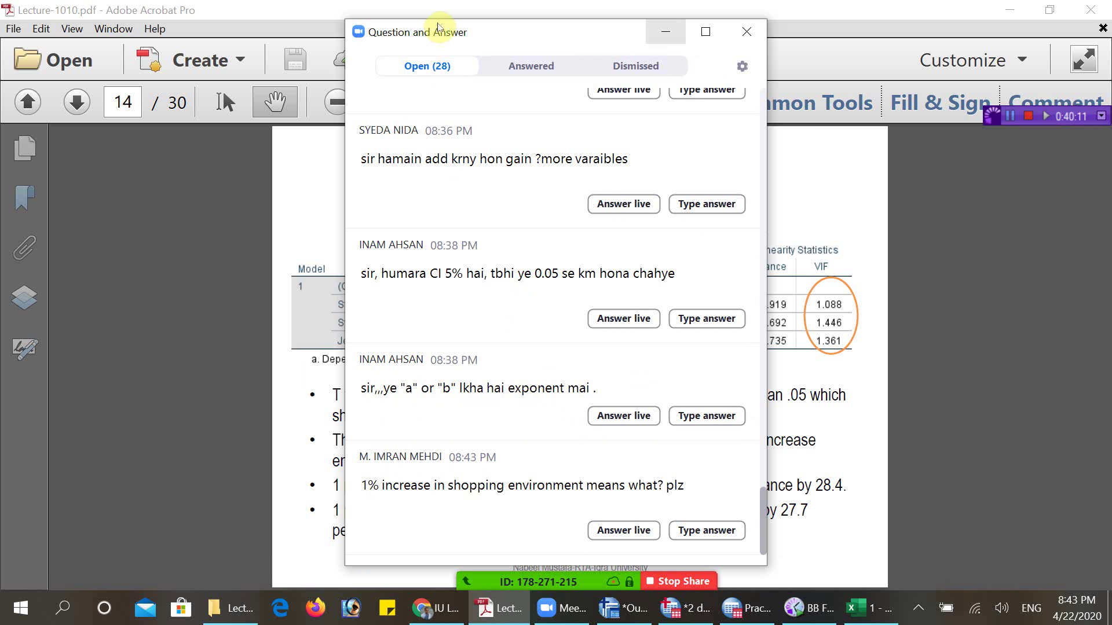
click(665, 31)
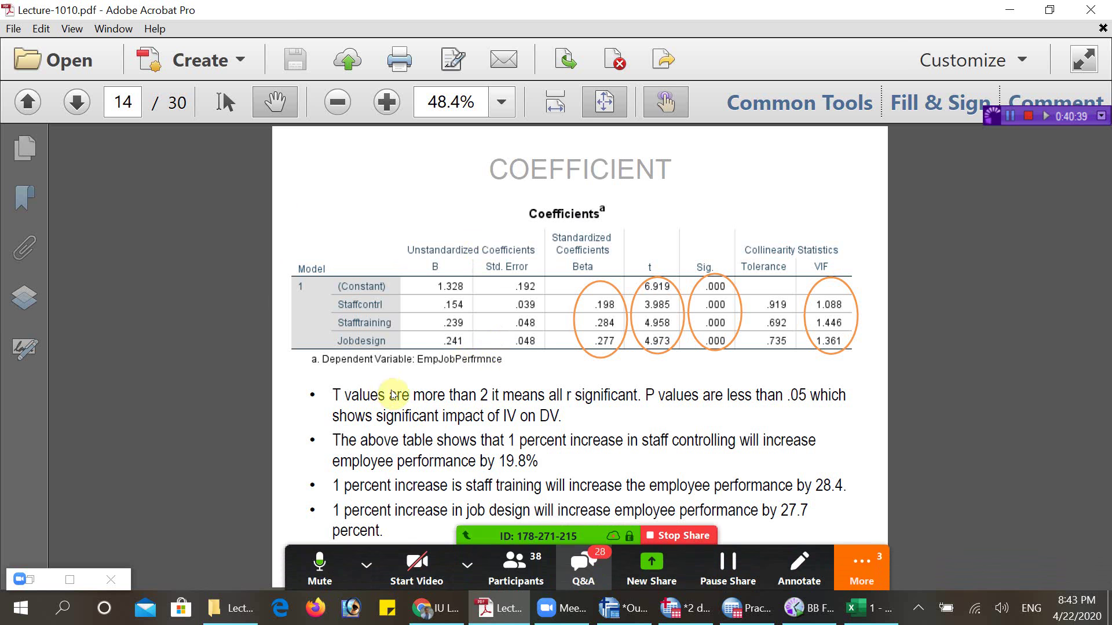
- Read the newest question, on a 1% increase in shopping environment, in the Zoom Q&A window and minimize it
click(585, 569)
click(518, 354)
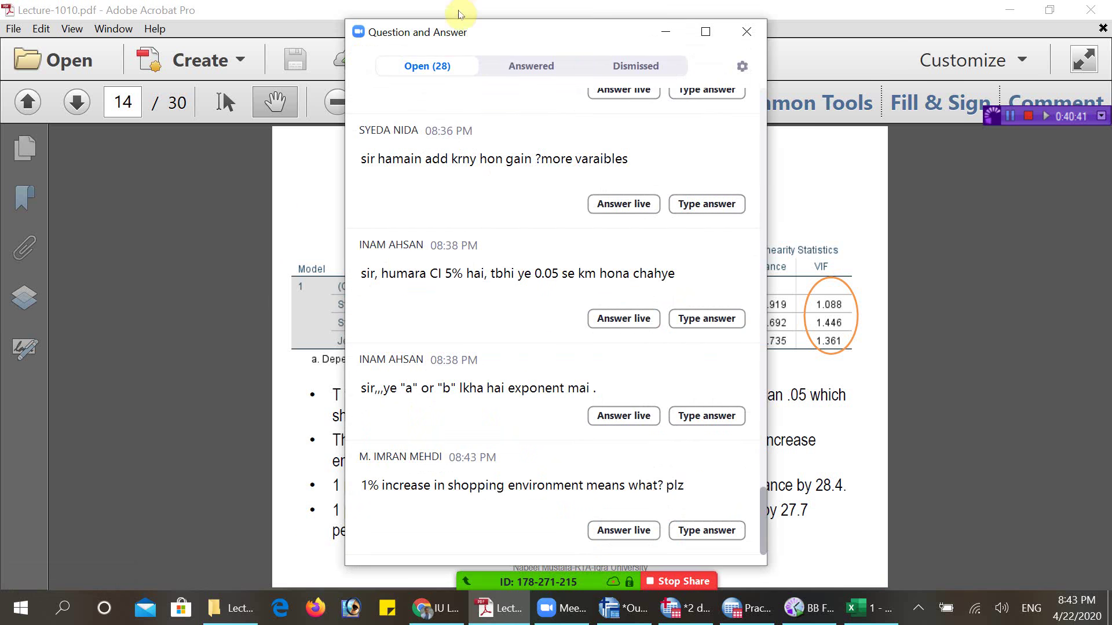
click(663, 31)
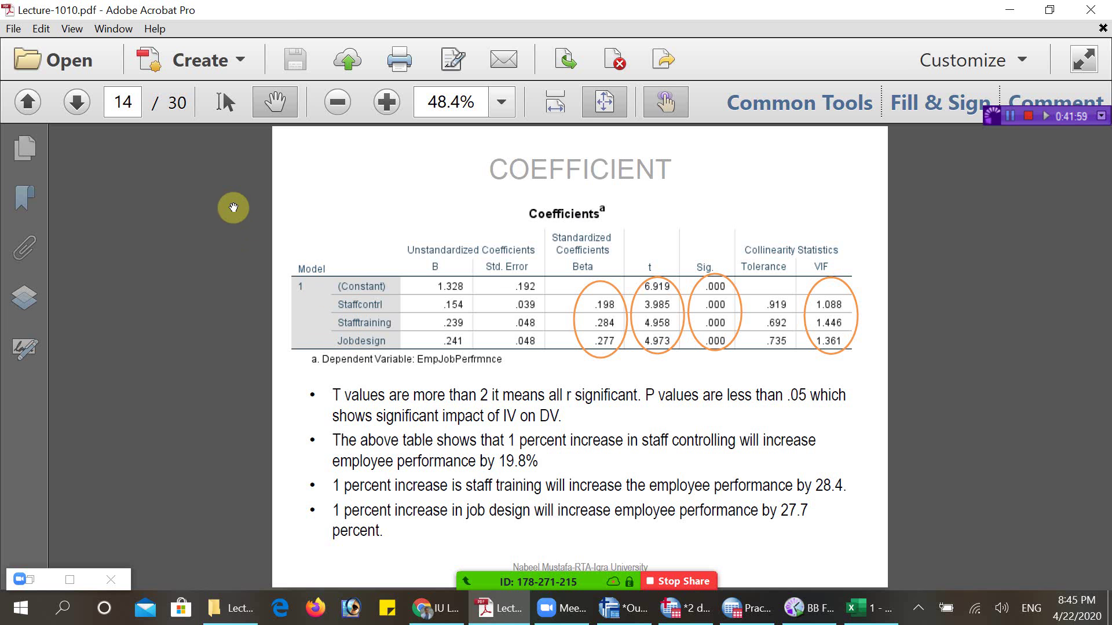
- Switch to the SPSS output and examine the Coefficients table for environment, trait and salary
key(alt+Tab)
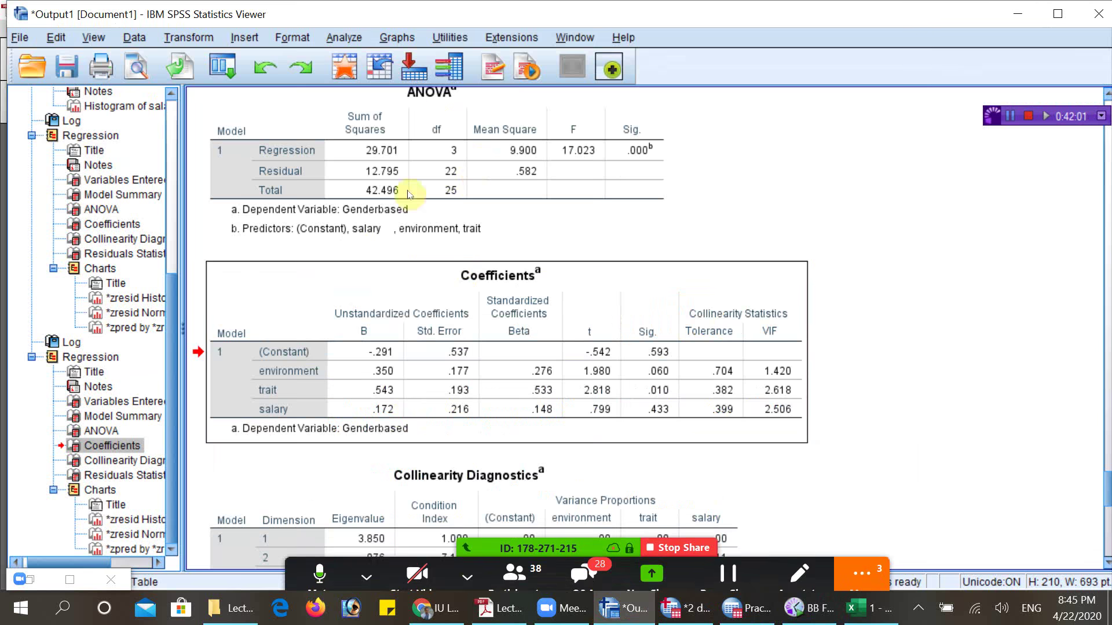
scroll(366, 232, down, 1)
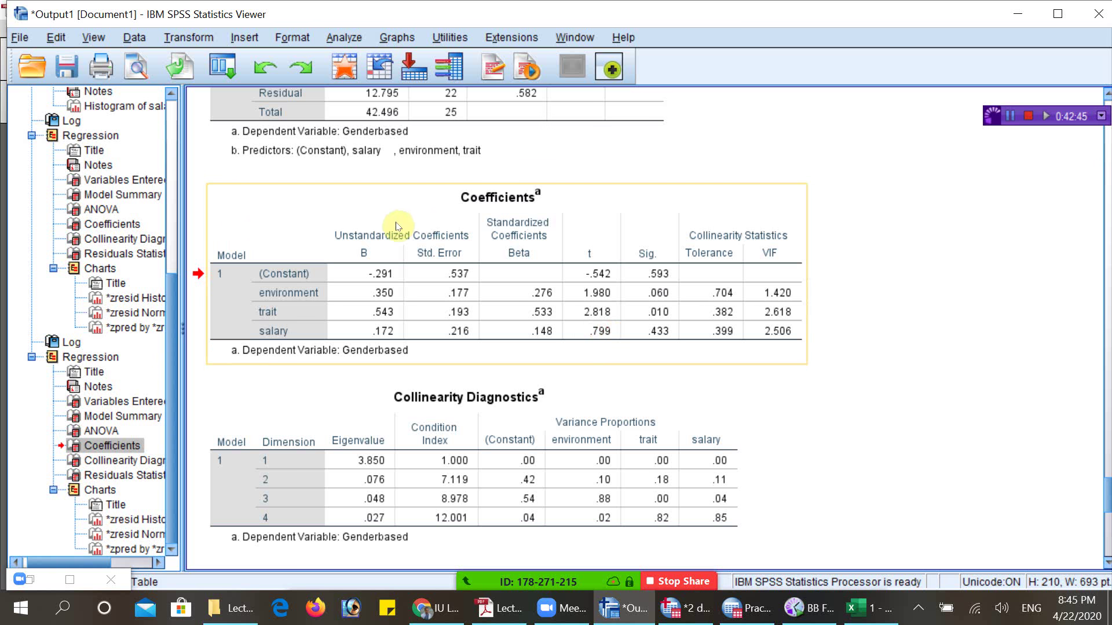
click(602, 286)
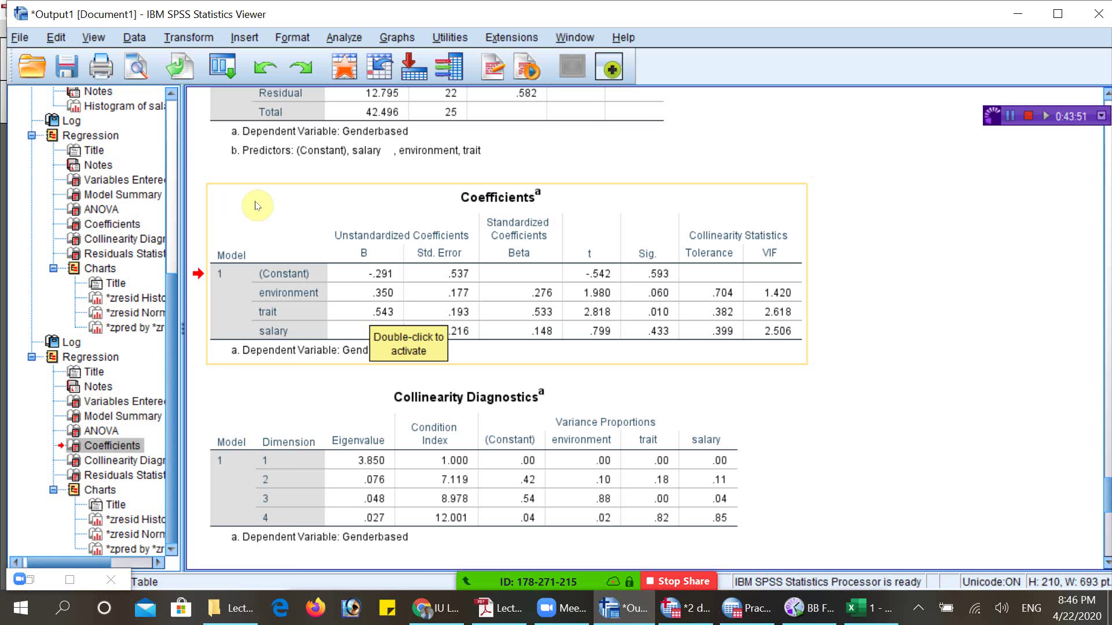
click(295, 319)
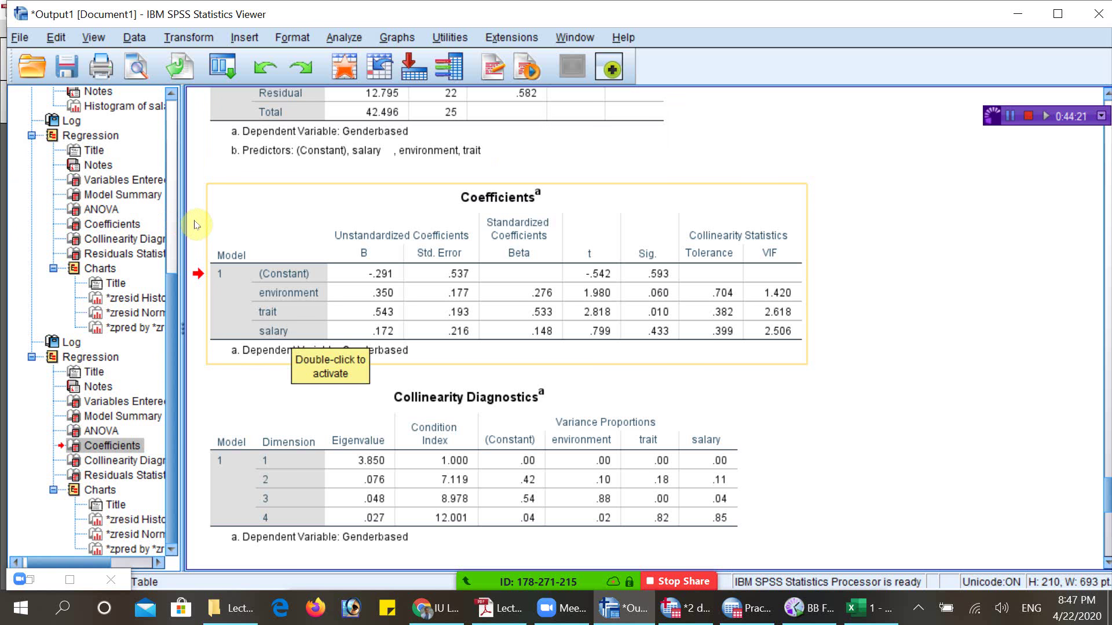
drag(288, 221, 255, 232)
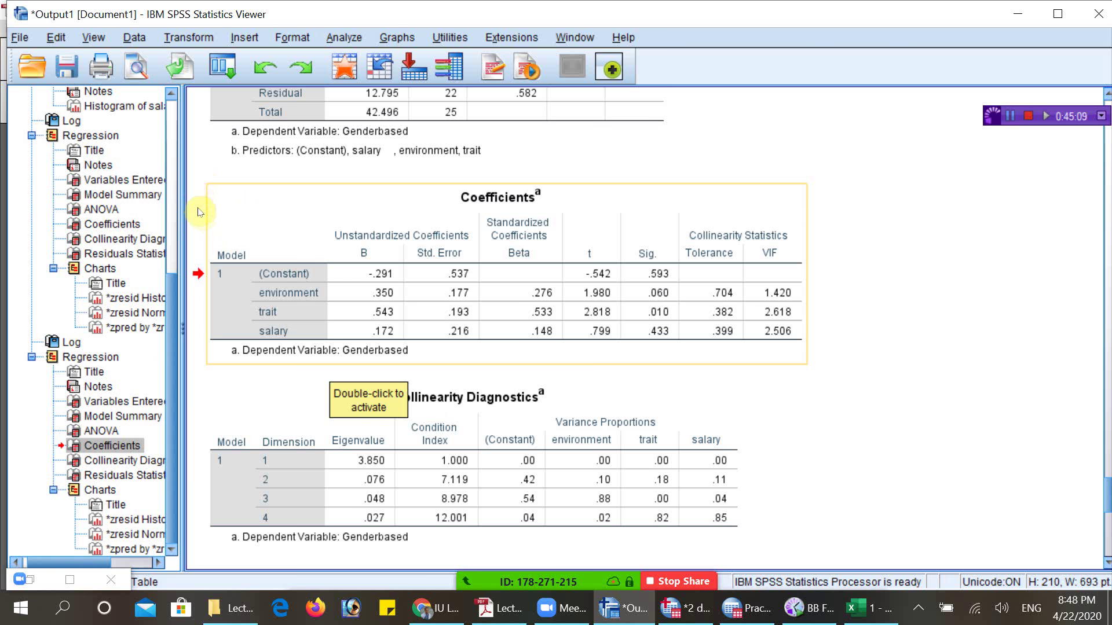
click(351, 327)
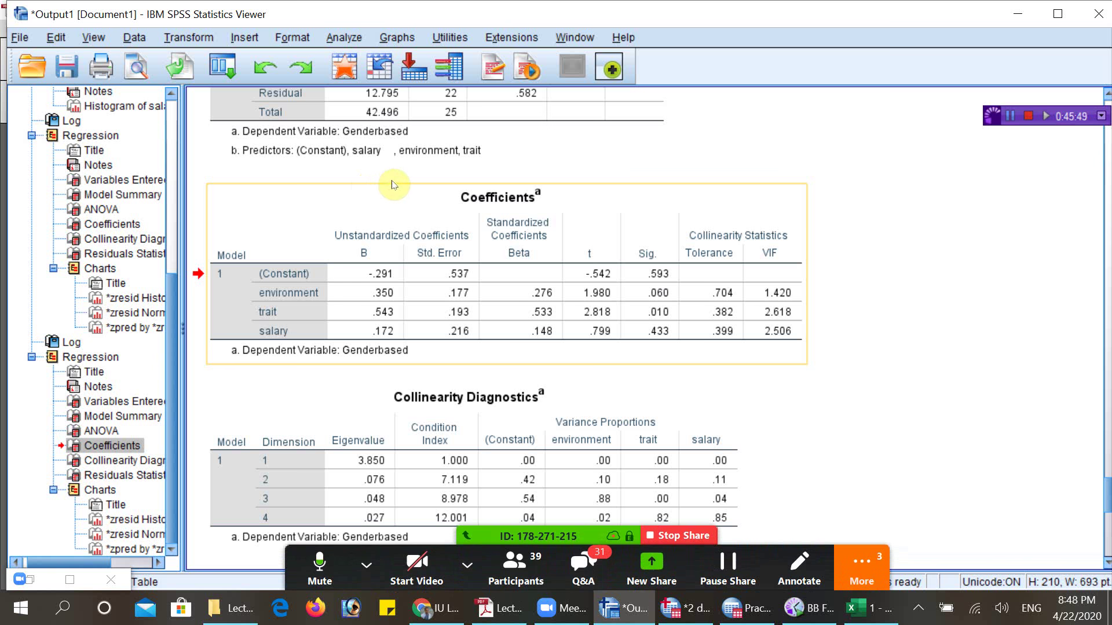
- Look through the Collinearity Diagnostics, Residuals Statistics, histogram and scatterplot output, and return to the Coefficients table
scroll(589, 272, down, 3)
scroll(590, 274, down, 4)
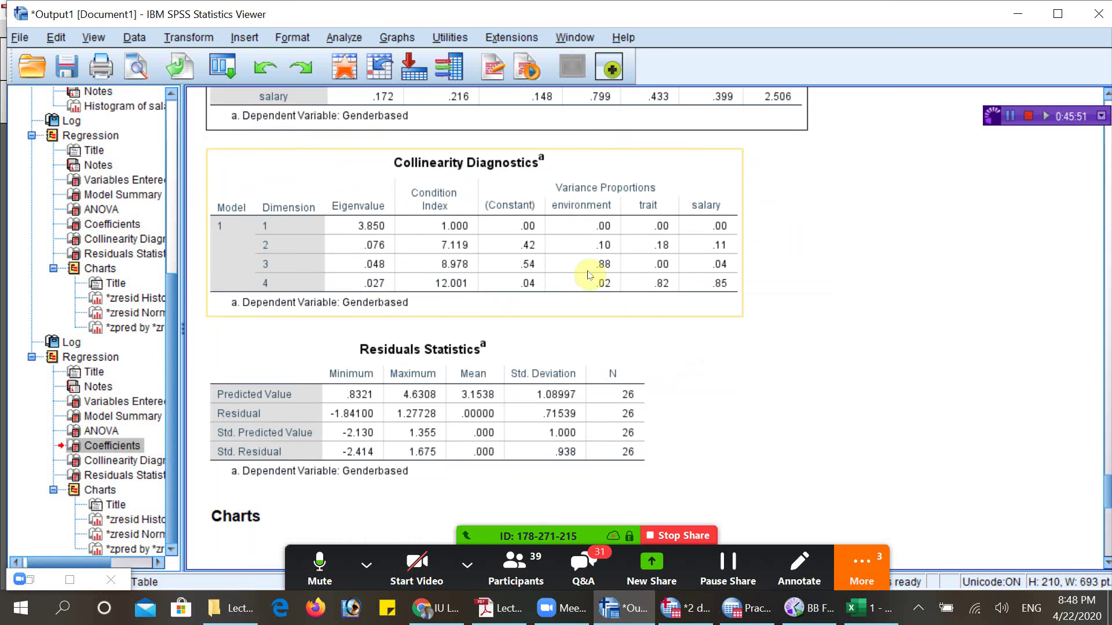
click(392, 185)
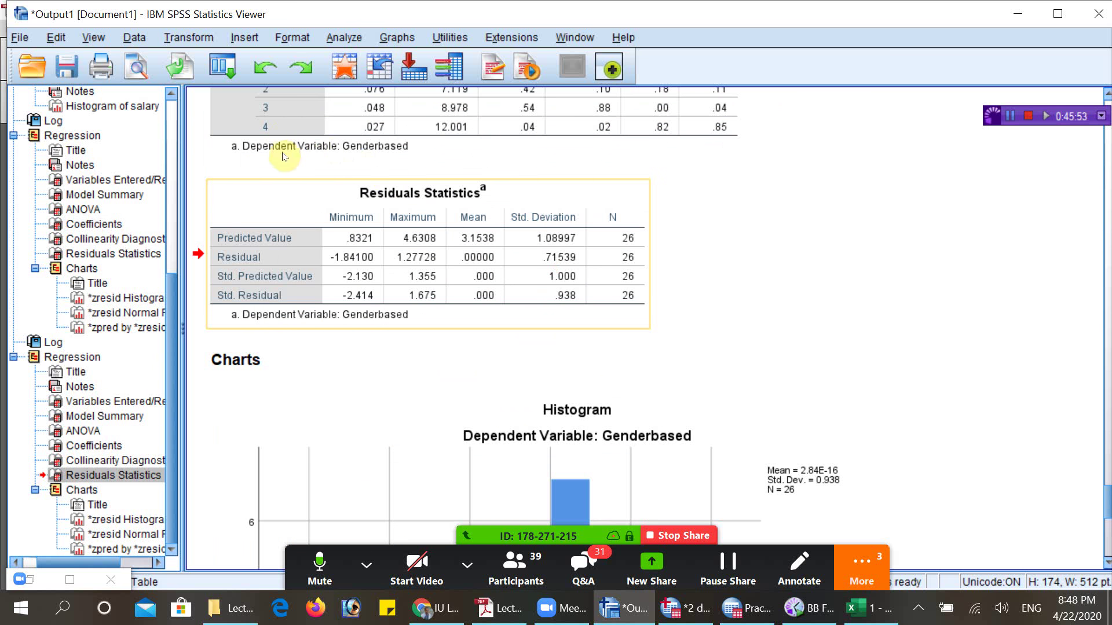
scroll(338, 137, down, 3)
scroll(356, 254, down, 7)
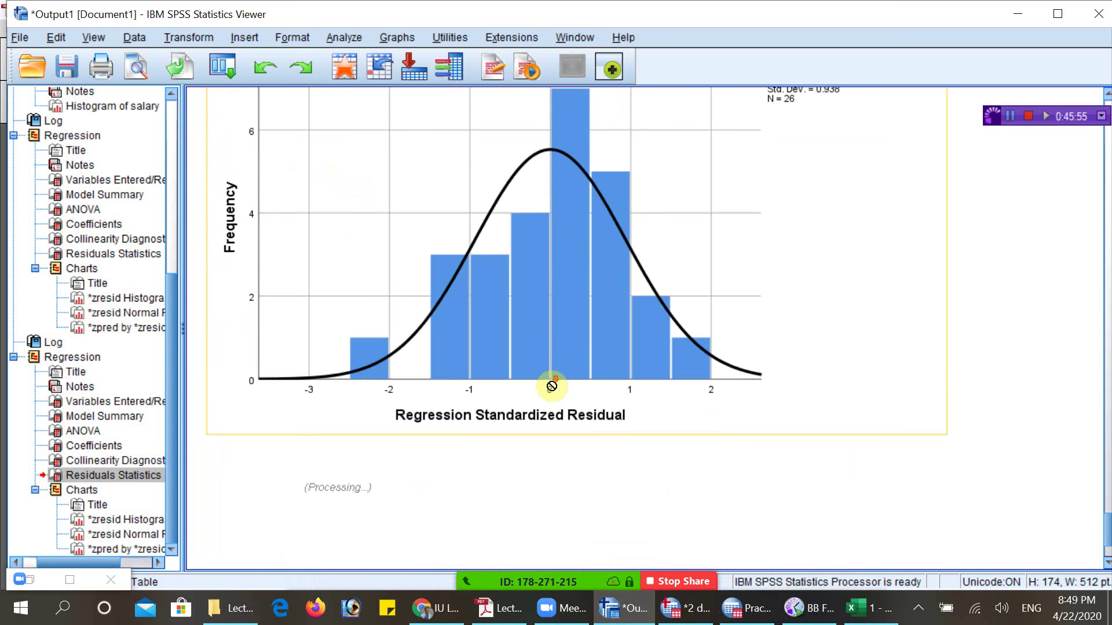
scroll(551, 390, down, 5)
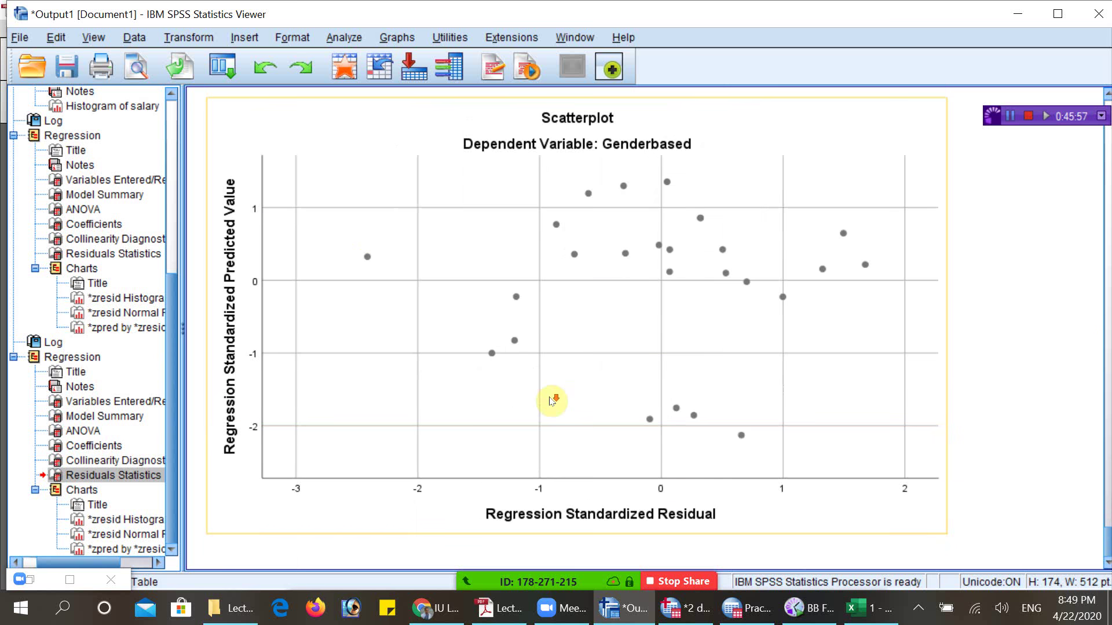
scroll(365, 286, up, 10)
scroll(365, 267, up, 15)
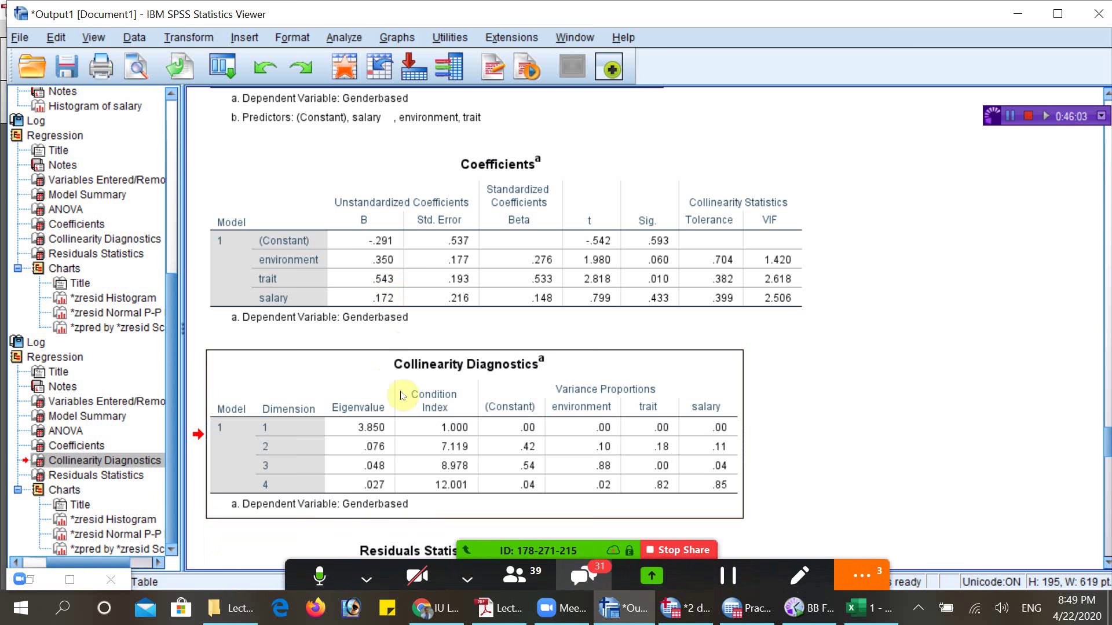
- Read the question on gender based buying behavior in the Zoom Q&A window beside the Coefficients table, and minimize the window
scroll(508, 301, down, 5)
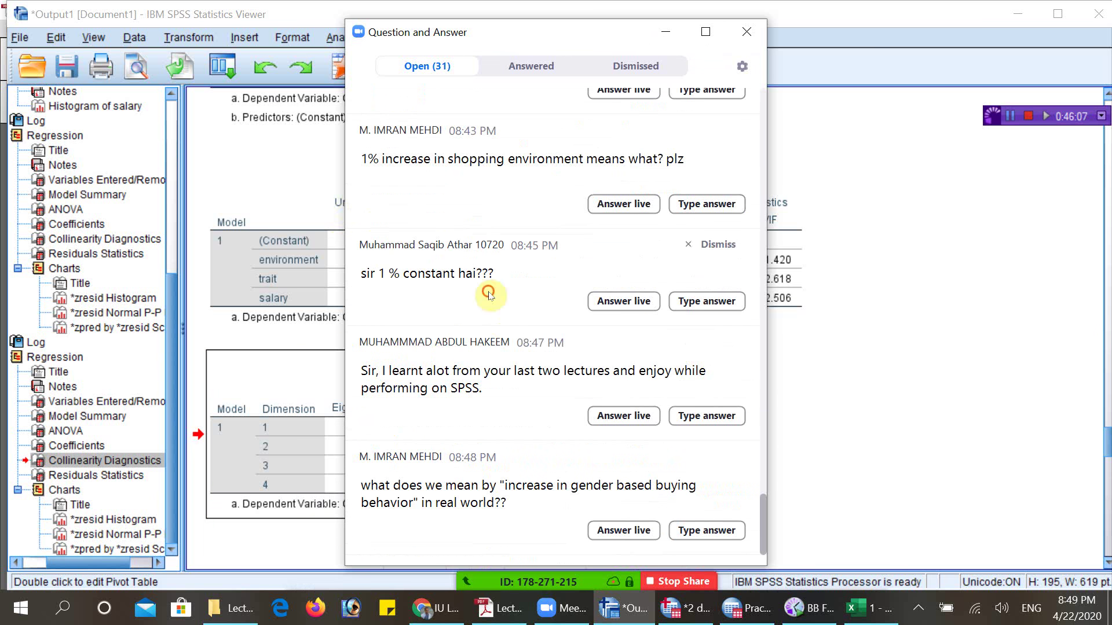
click(539, 36)
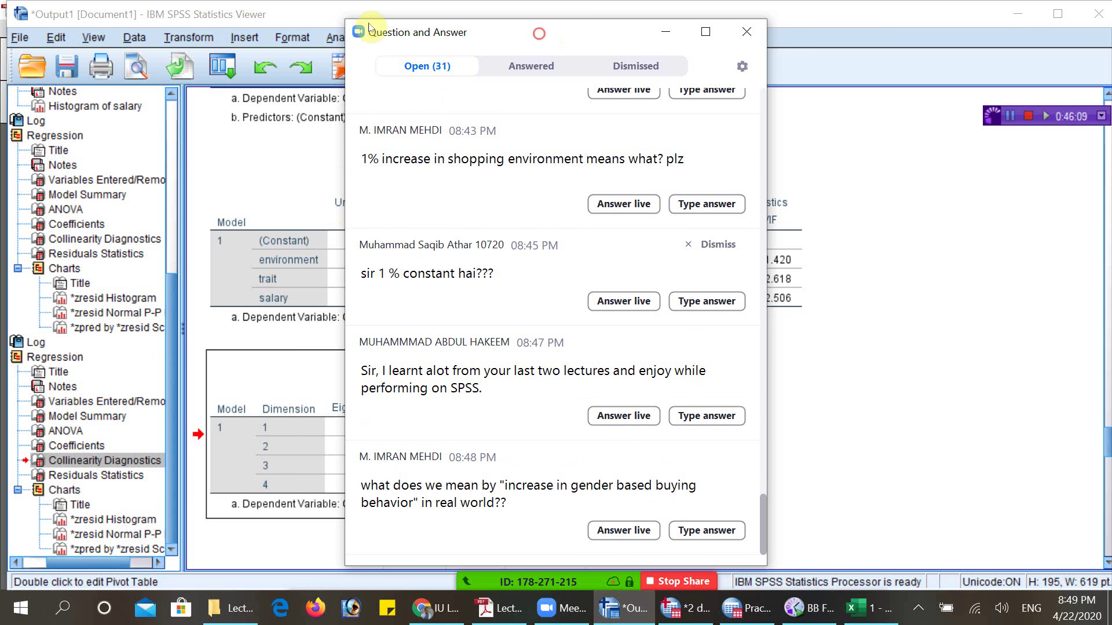
drag(539, 36, 664, 28)
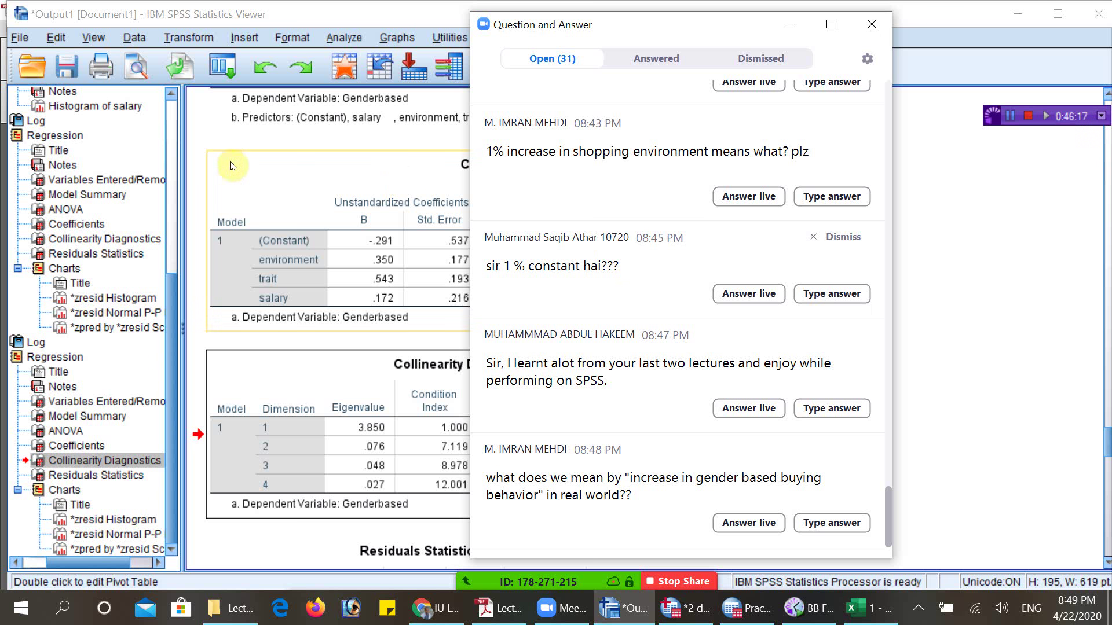
click(210, 175)
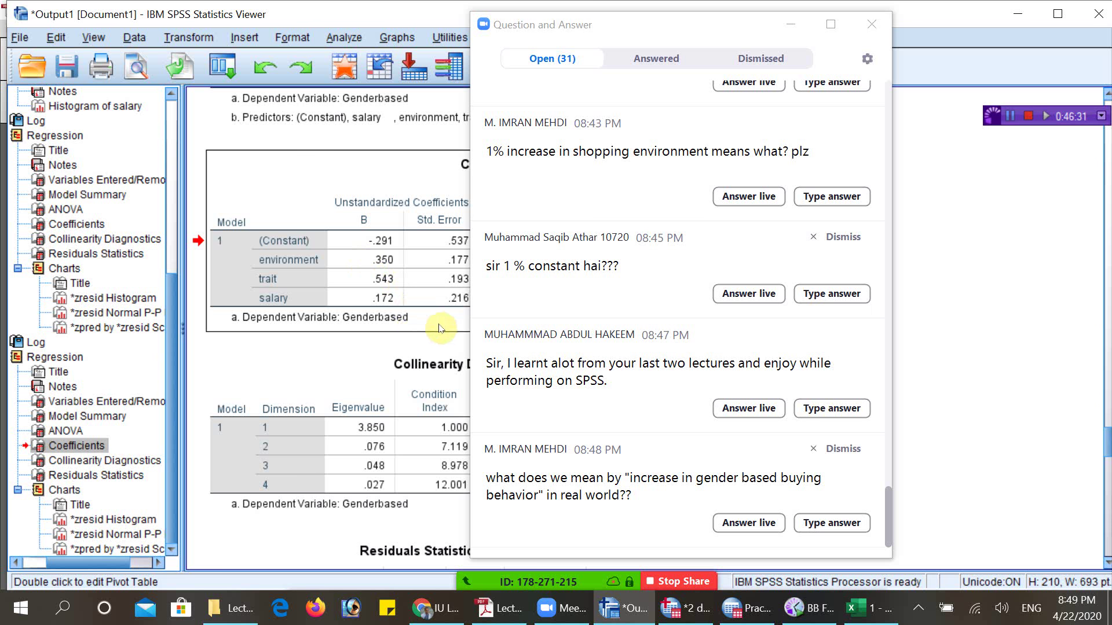
click(609, 496)
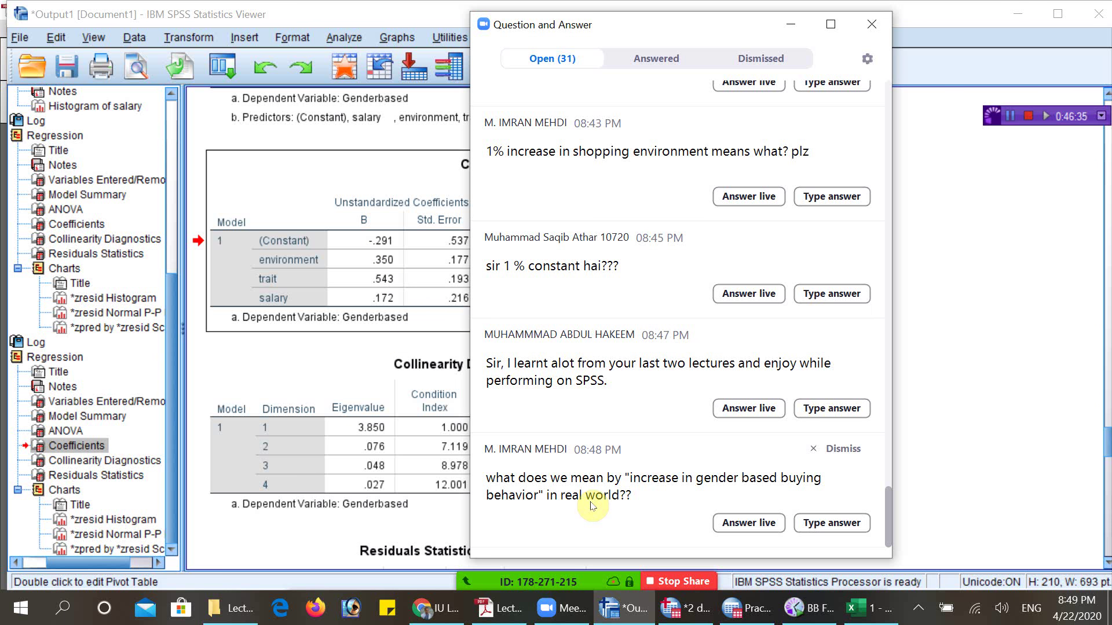
click(348, 256)
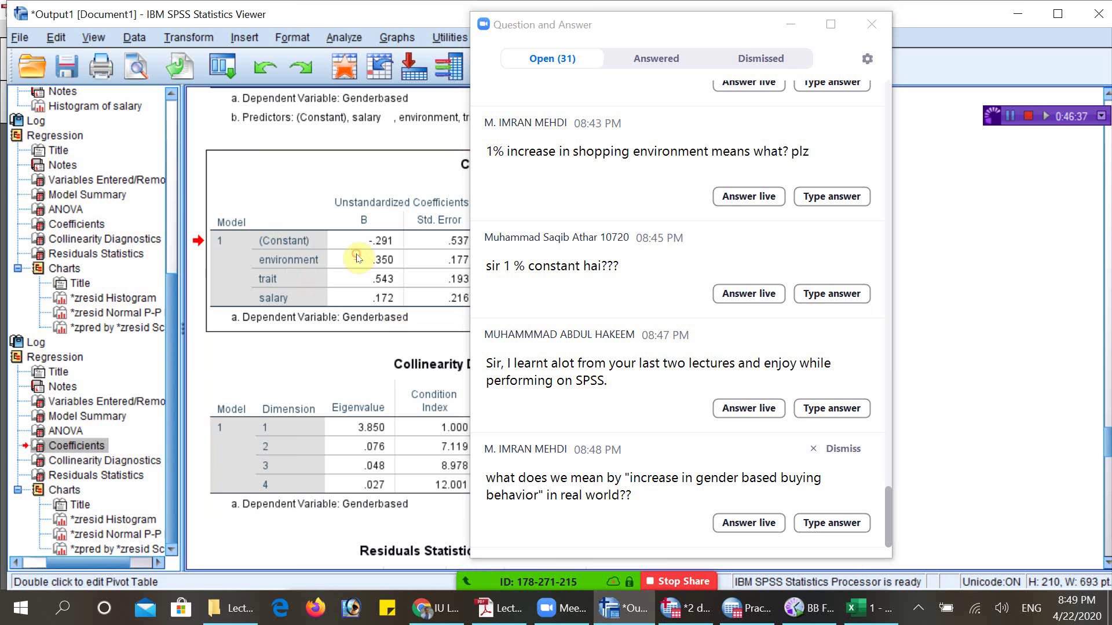
click(790, 24)
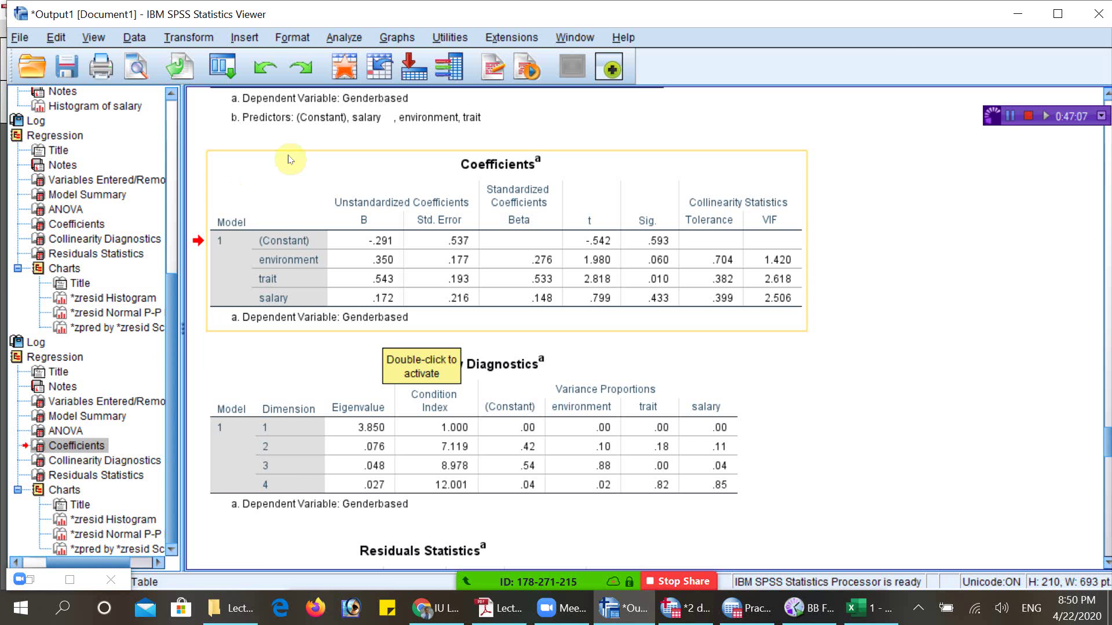
click(348, 228)
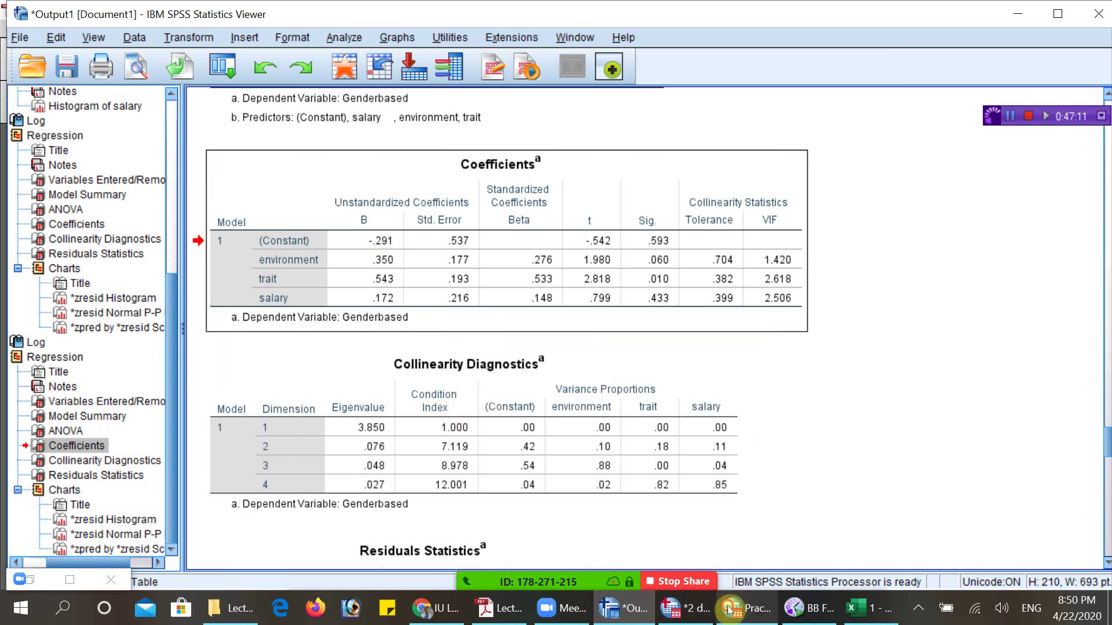
- Switch to Practice_data.sav and start a Linear Regression with employee_perform as the dependent variable
key(alt+Tab)
click(90, 336)
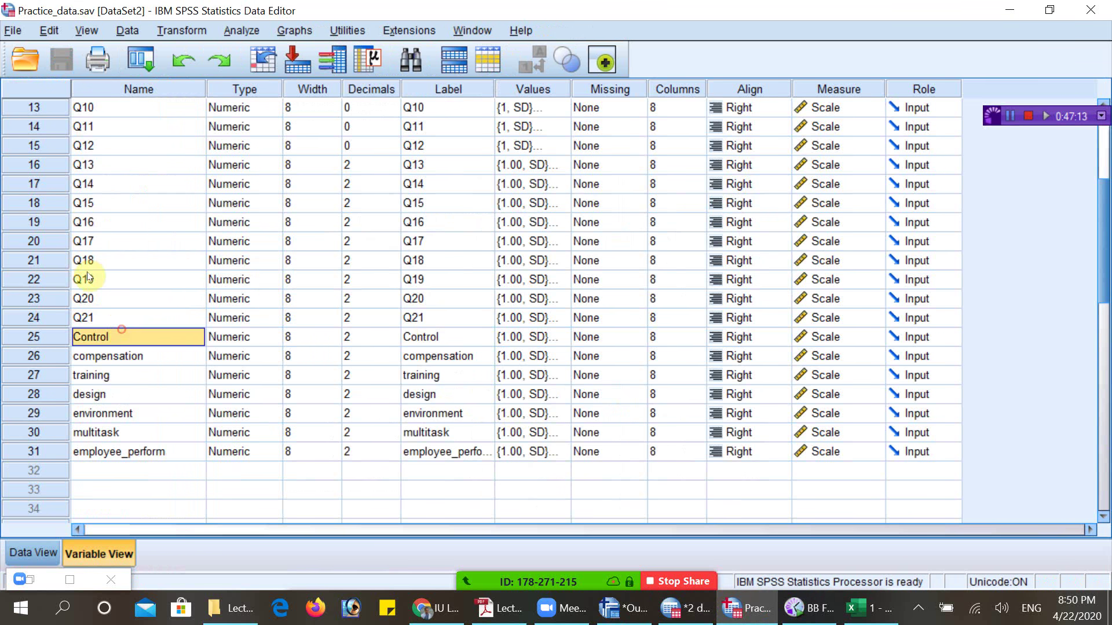
click(124, 452)
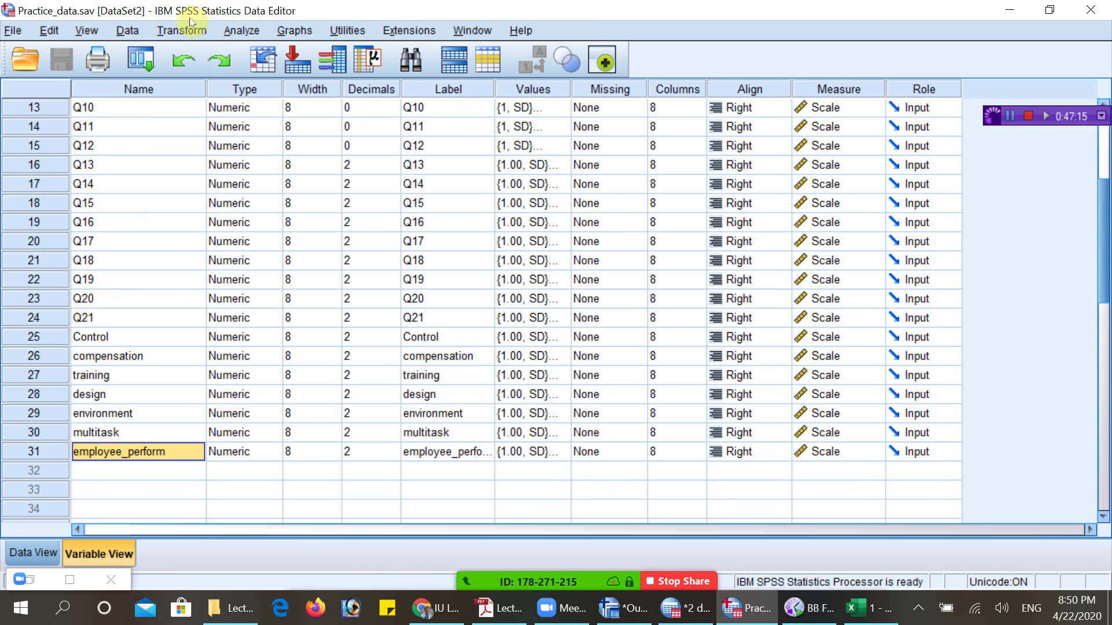
click(242, 30)
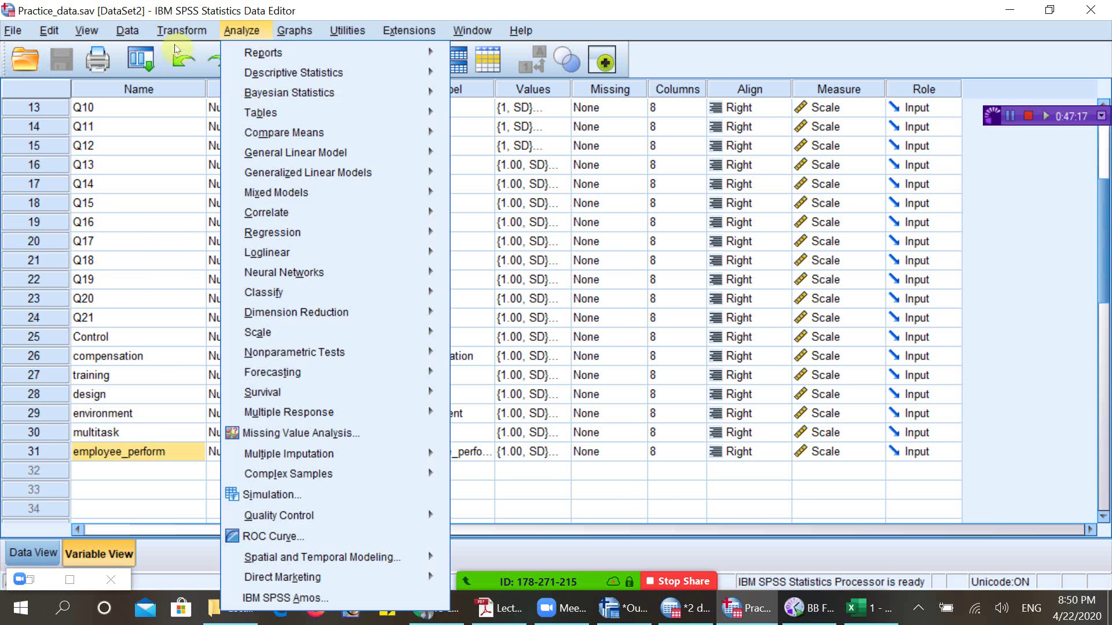
key(Right)
key(Down)
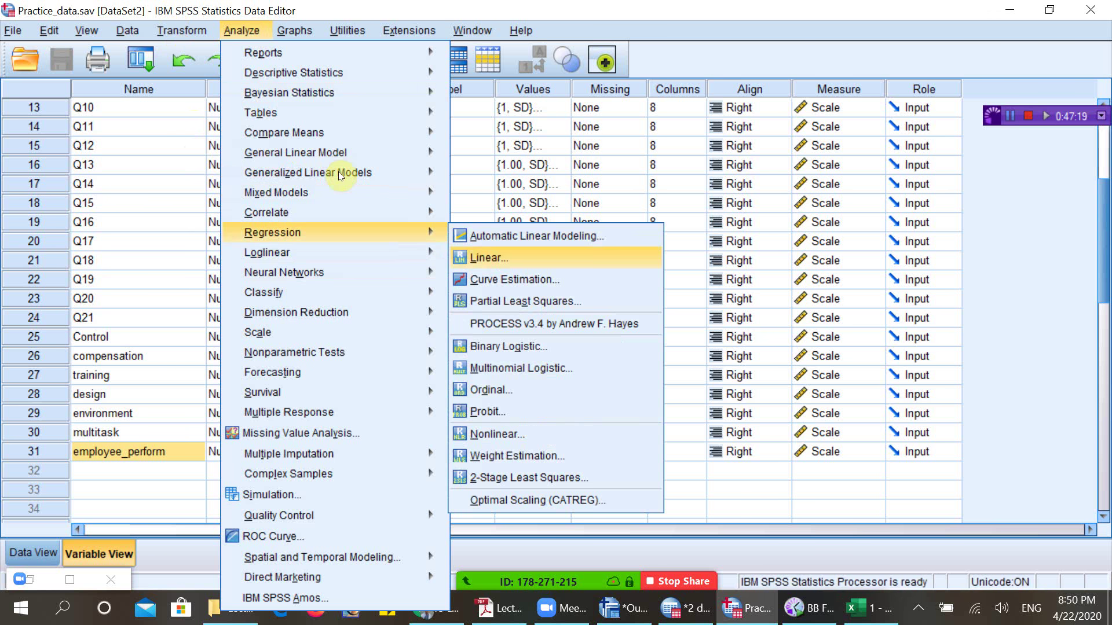
key(Return)
scroll(457, 292, down, 3)
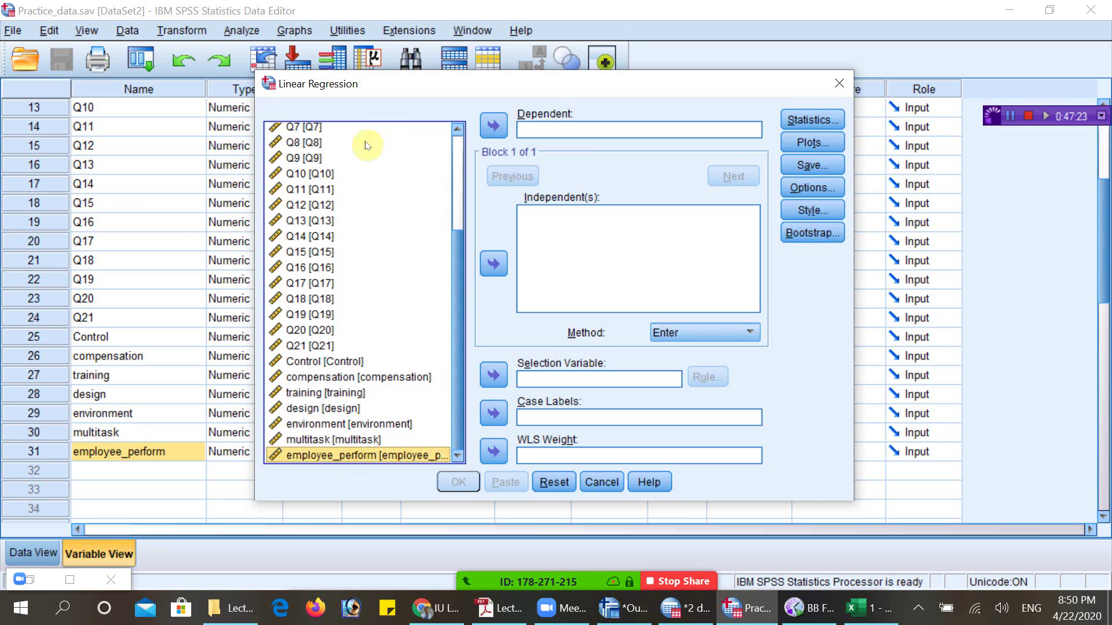
click(494, 125)
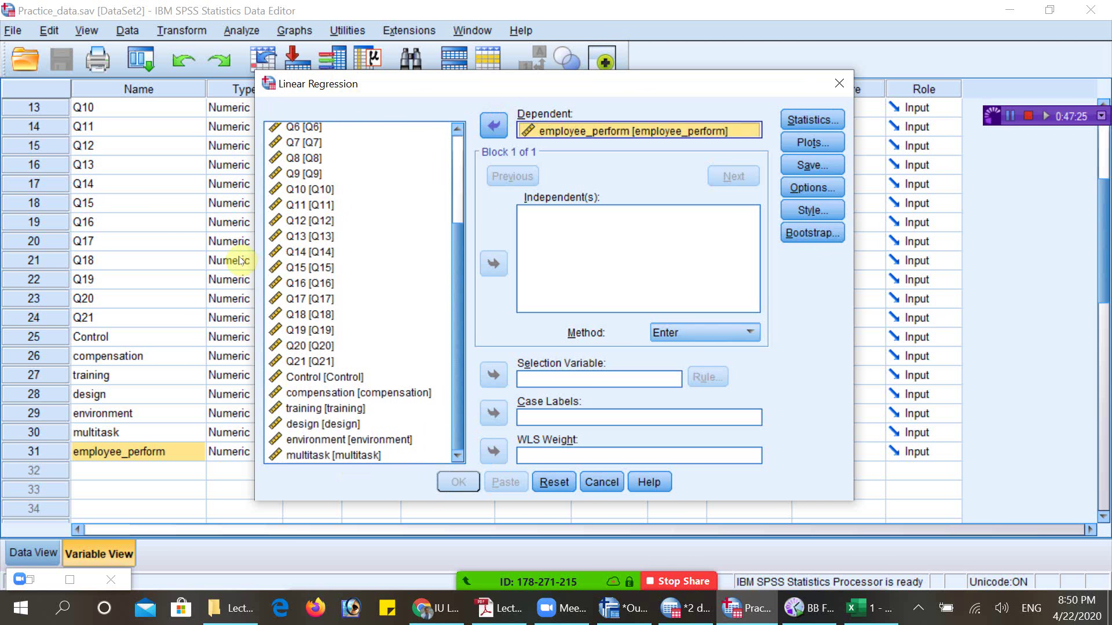
- Add Control, compensation, training, design, environment and multitask as the independent variables of the regression
key(Tab)
key(c)
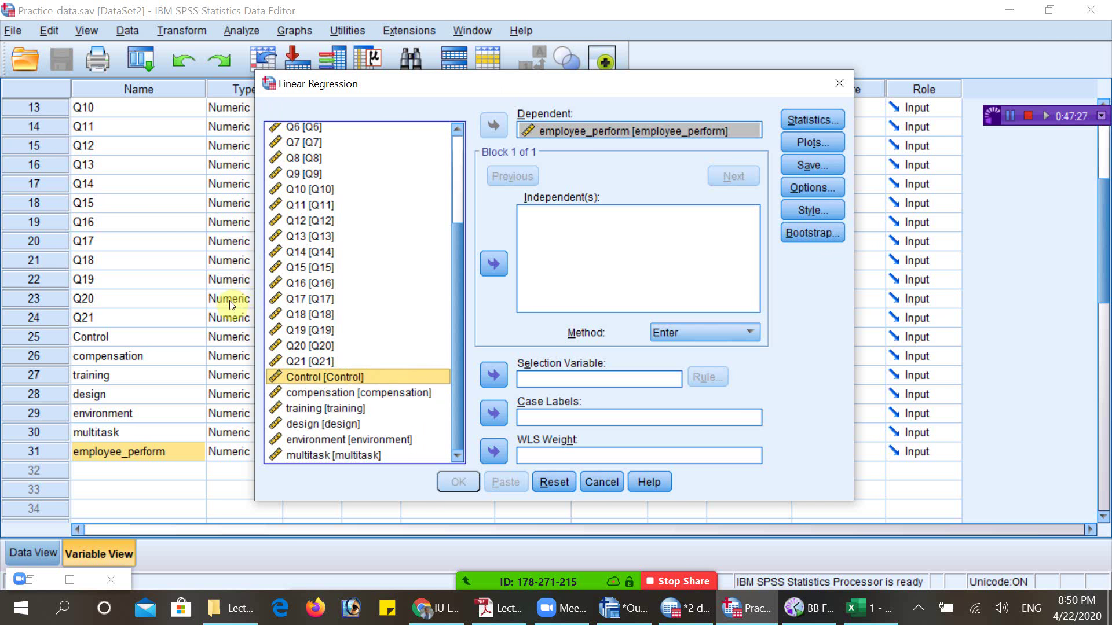
key(shift+End)
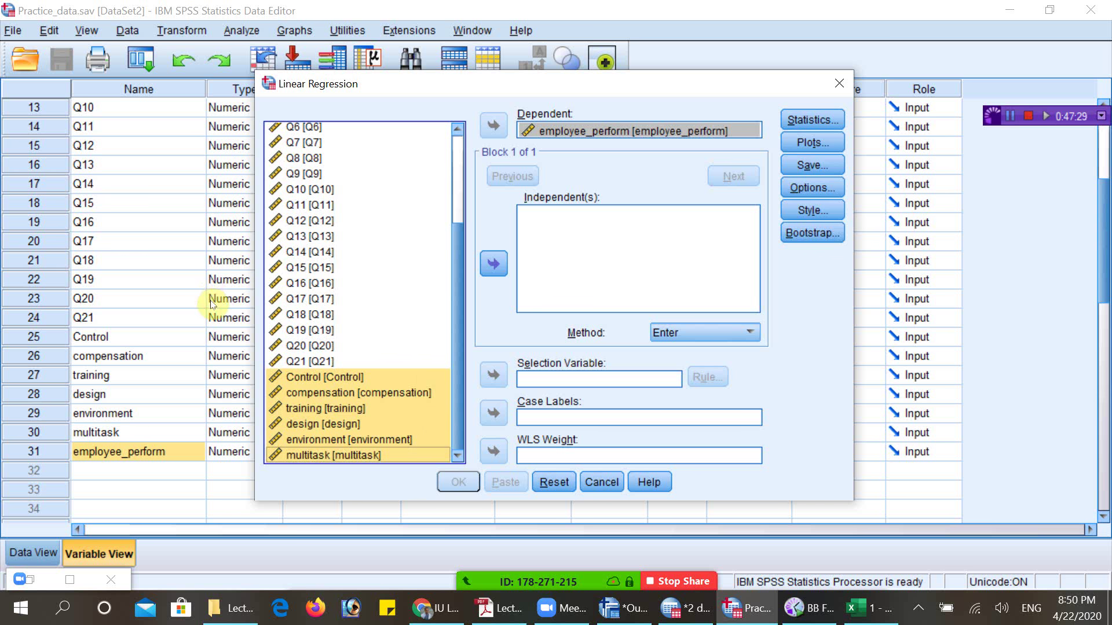
key(Tab)
key(space)
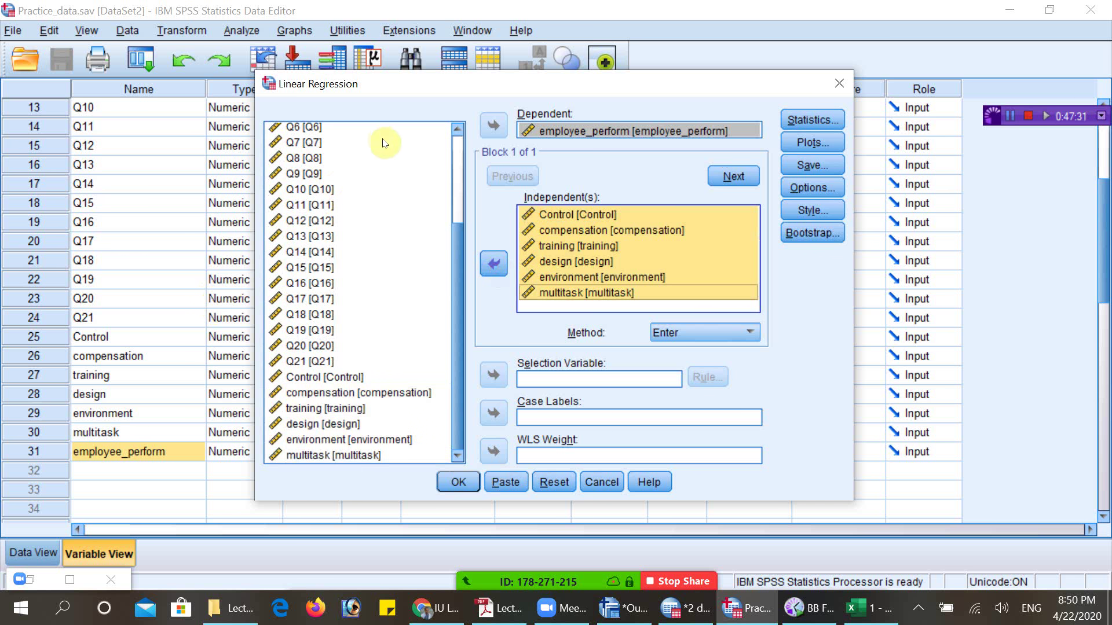
- Include collinearity diagnostics and the Durbin-Watson test in the regression statistics
key(alt+s)
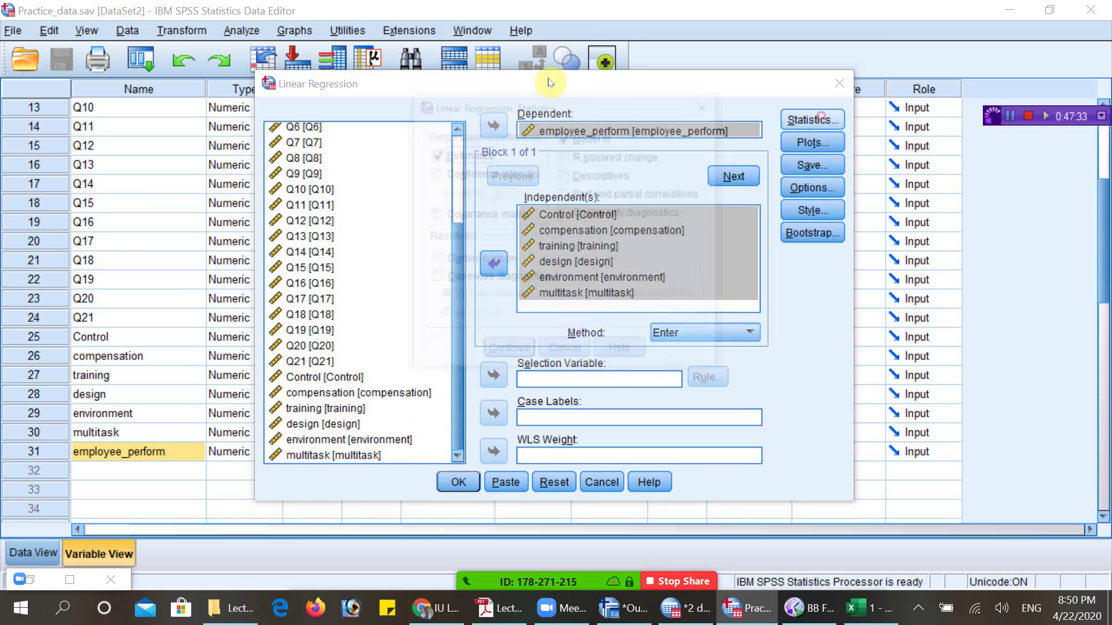
key(alt+l)
key(alt+u)
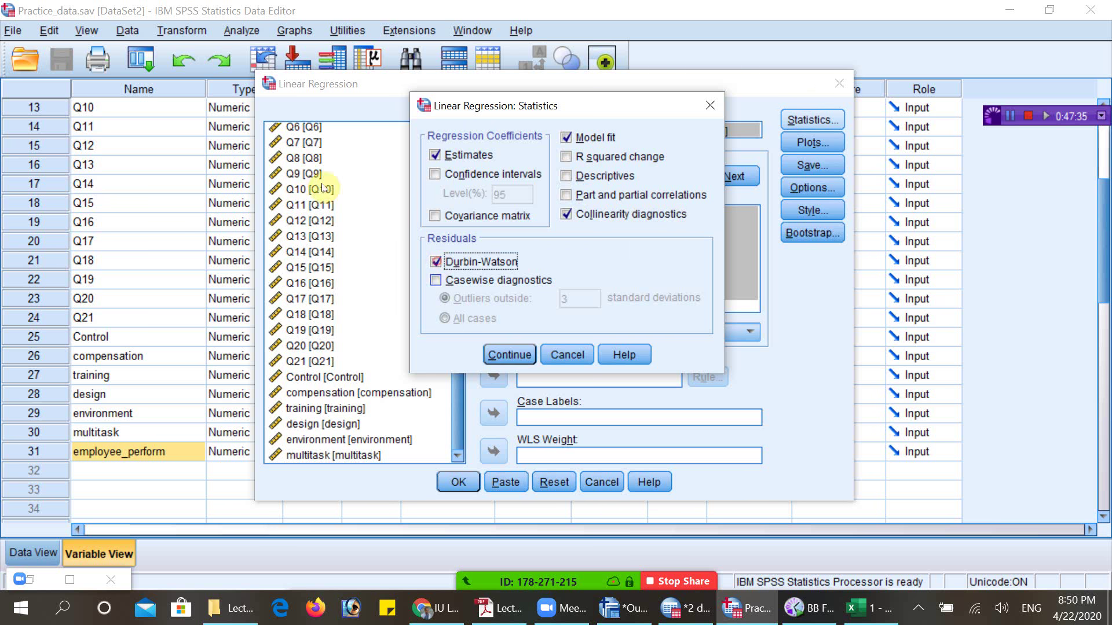
key(alt+c)
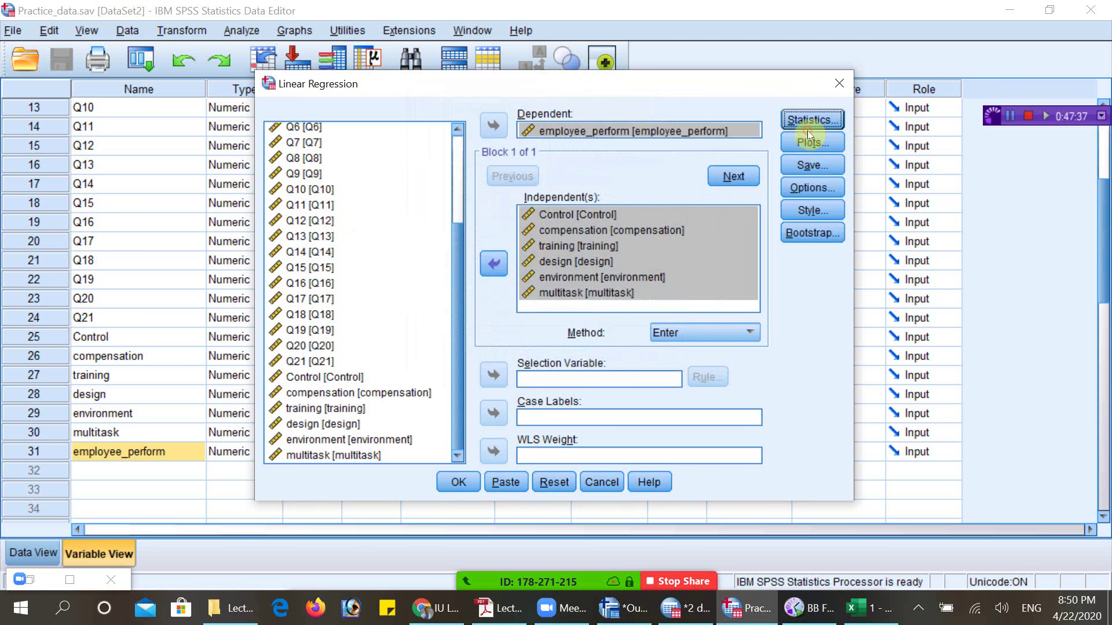
- Set up the regression plots with *ZPRED as Y and *ZRESID as X, plus the histogram and normal probability plot
key(alt+t)
key(Down)
key(Tab)
key(space)
key(shift+Tab)
key(Down)
key(Tab)
key(Tab)
key(Tab)
key(space)
key(alt+h)
key(alt+r)
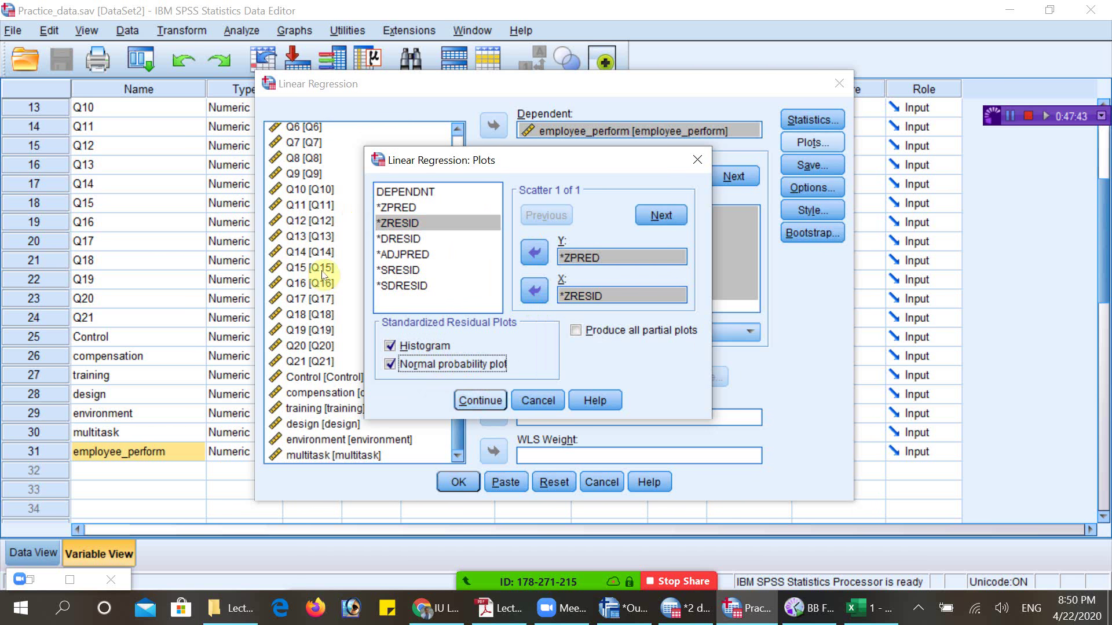
key(alt+c)
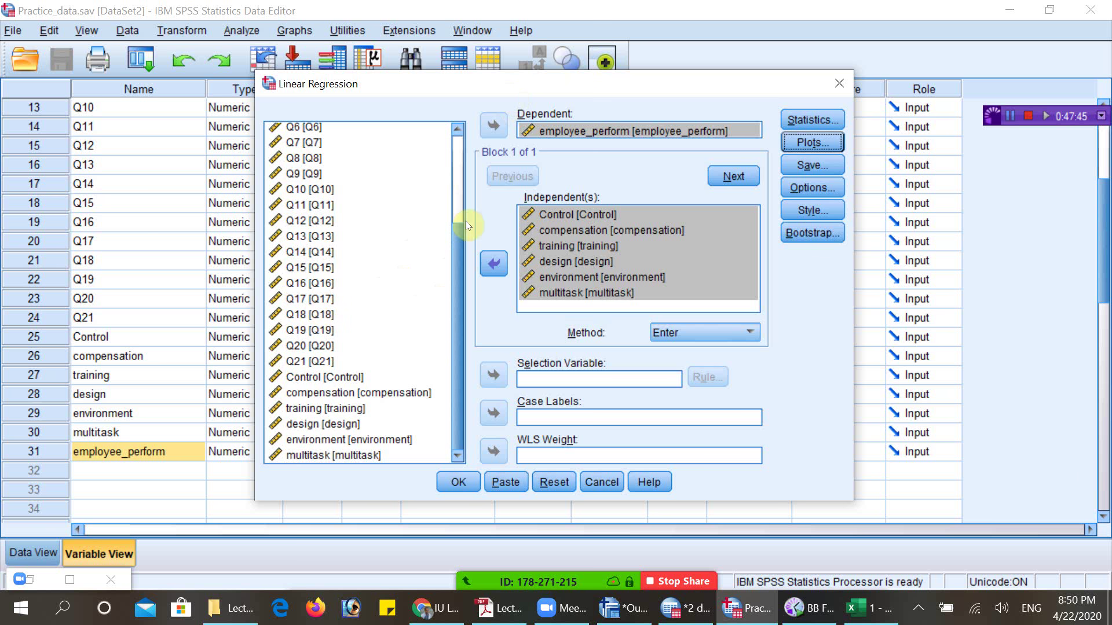
- Run the linear regression for employee_perform with the Enter method
click(698, 332)
click(459, 224)
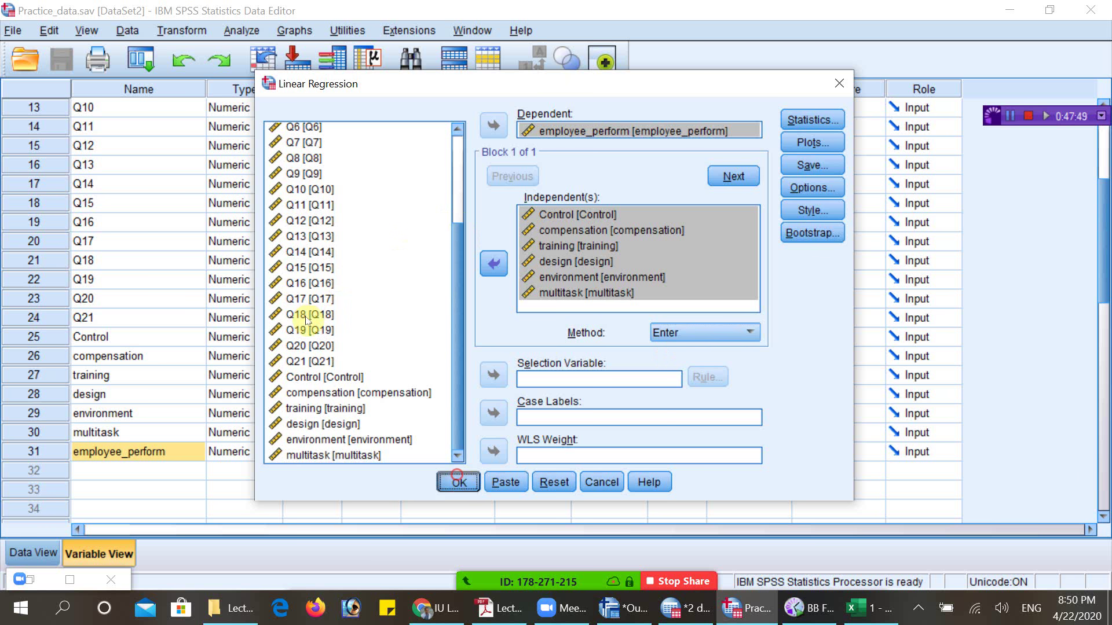
click(457, 481)
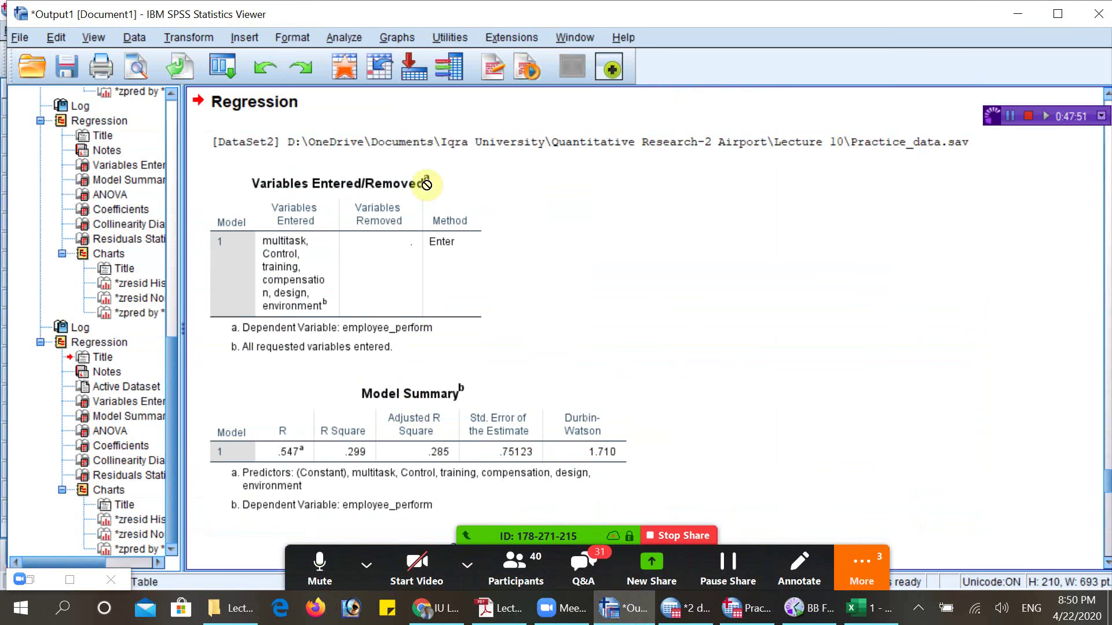
- Review the Model Summary and ANOVA tables of the new regression, minimizing the participants' question window
scroll(424, 107, down, 2)
click(441, 214)
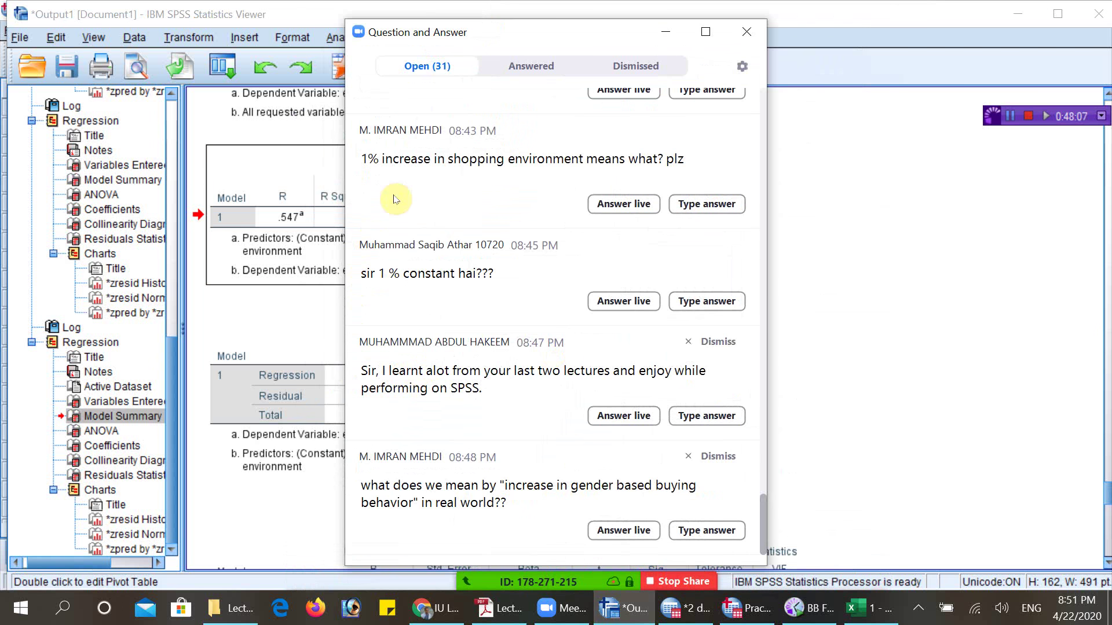
click(665, 31)
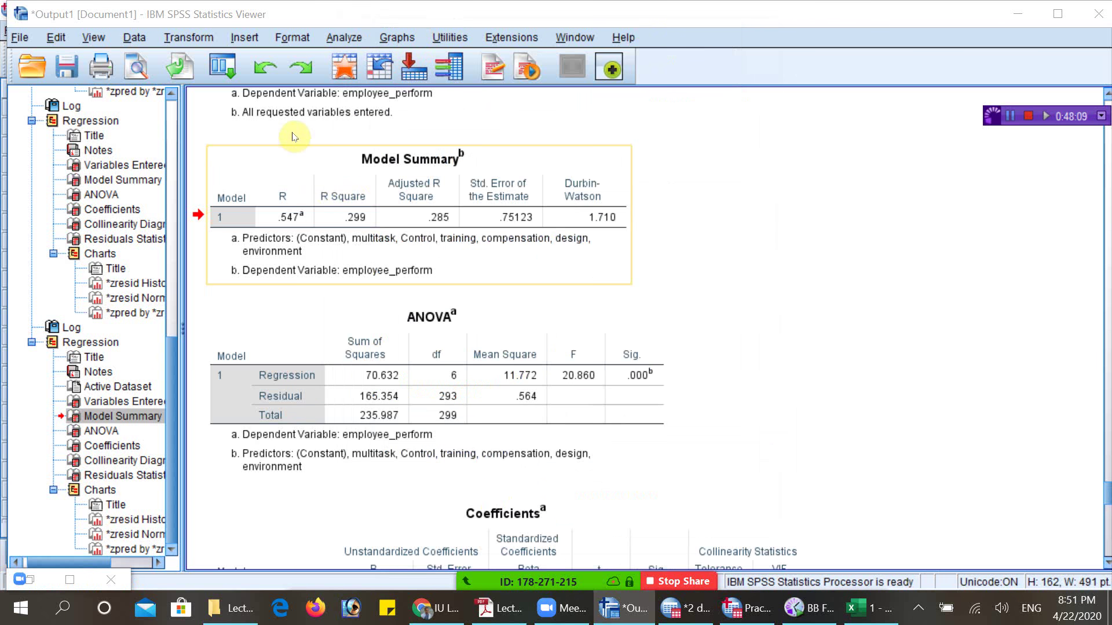
click(573, 377)
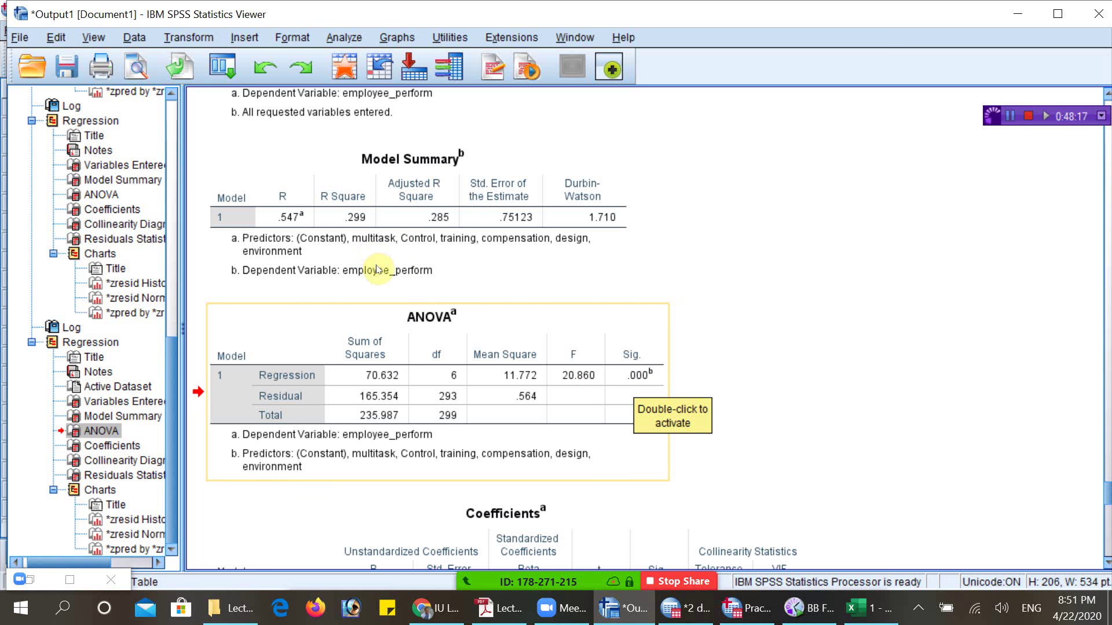
scroll(388, 279, down, 5)
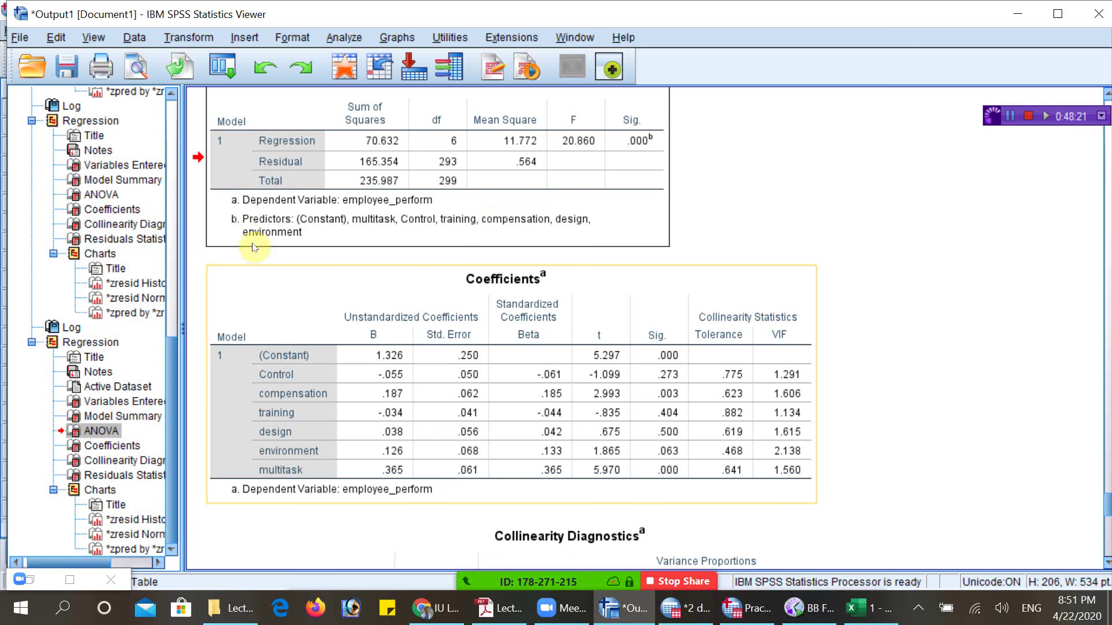
- Examine the B and t values of Control, compensation and training in the Coefficients table
click(385, 394)
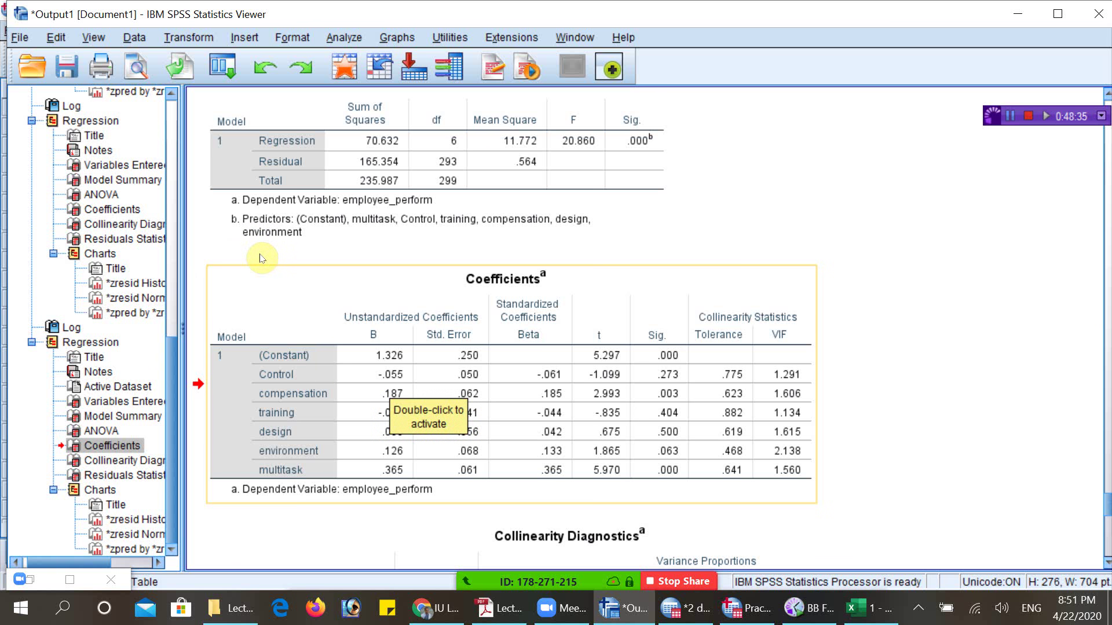
click(606, 377)
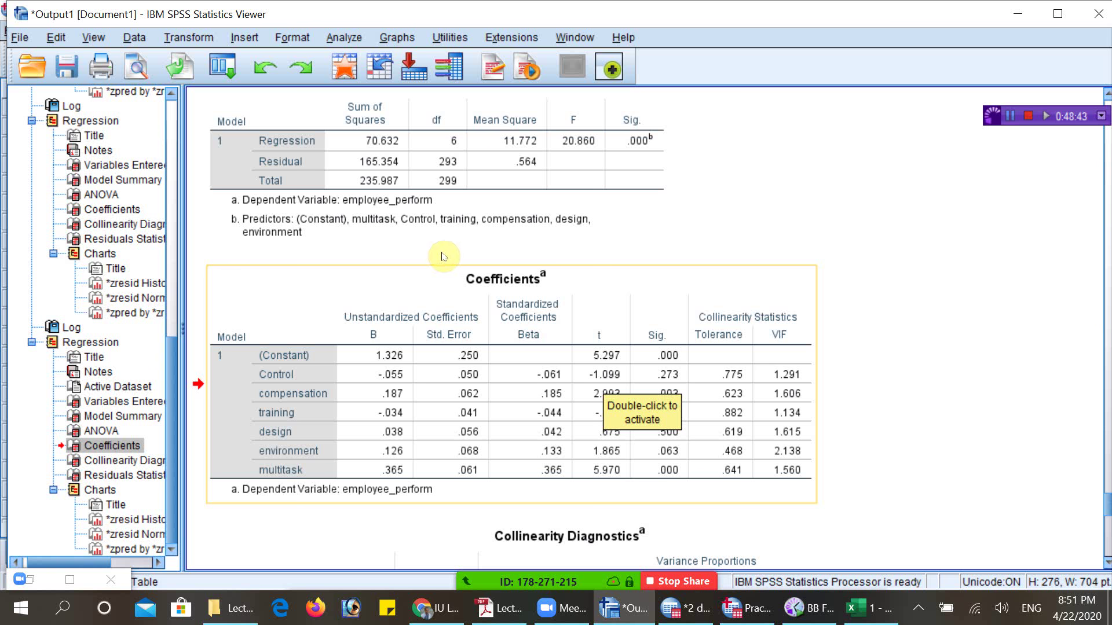
click(374, 376)
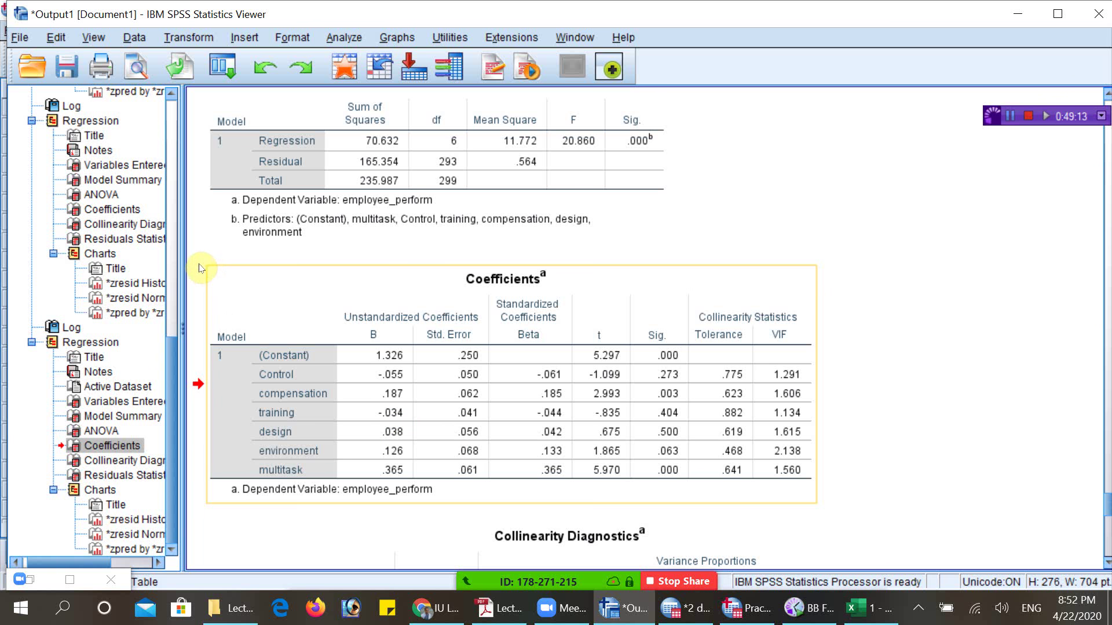
click(386, 395)
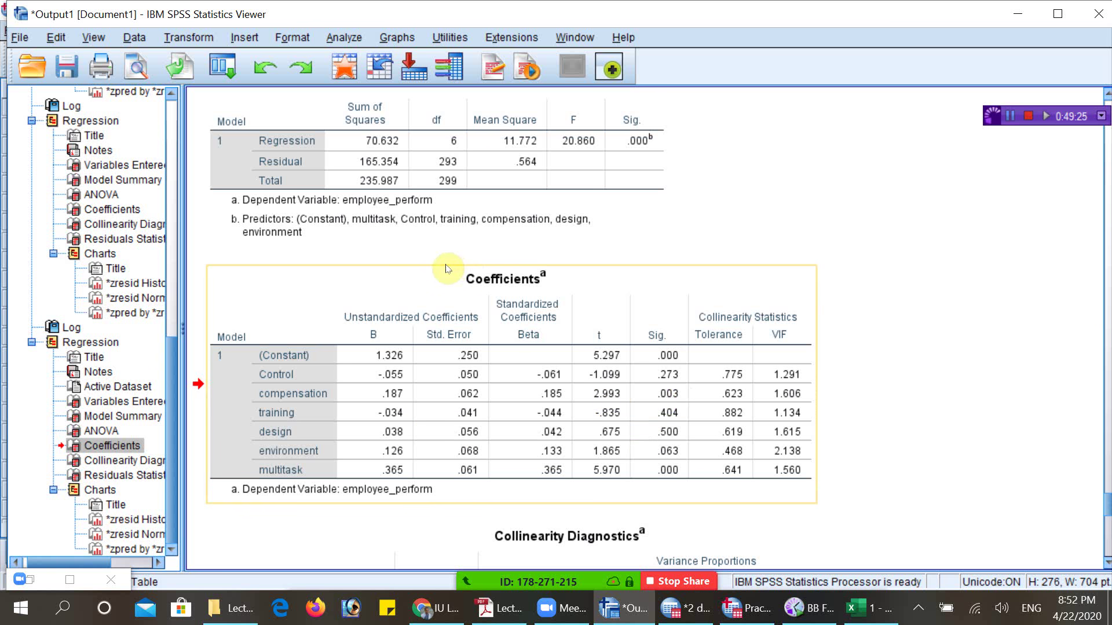
click(393, 399)
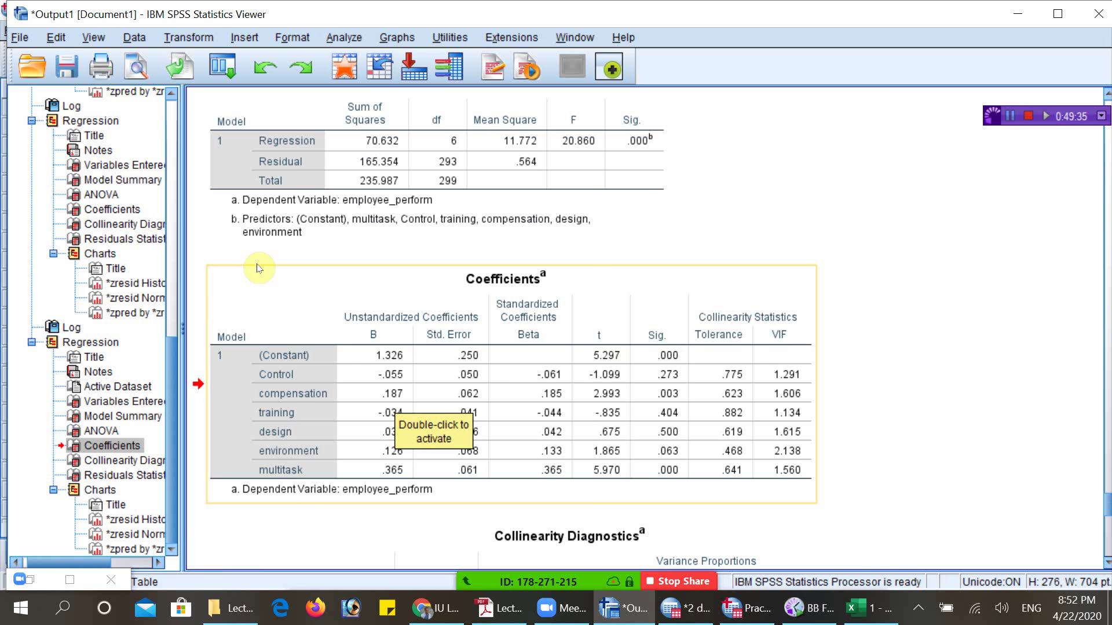
click(386, 398)
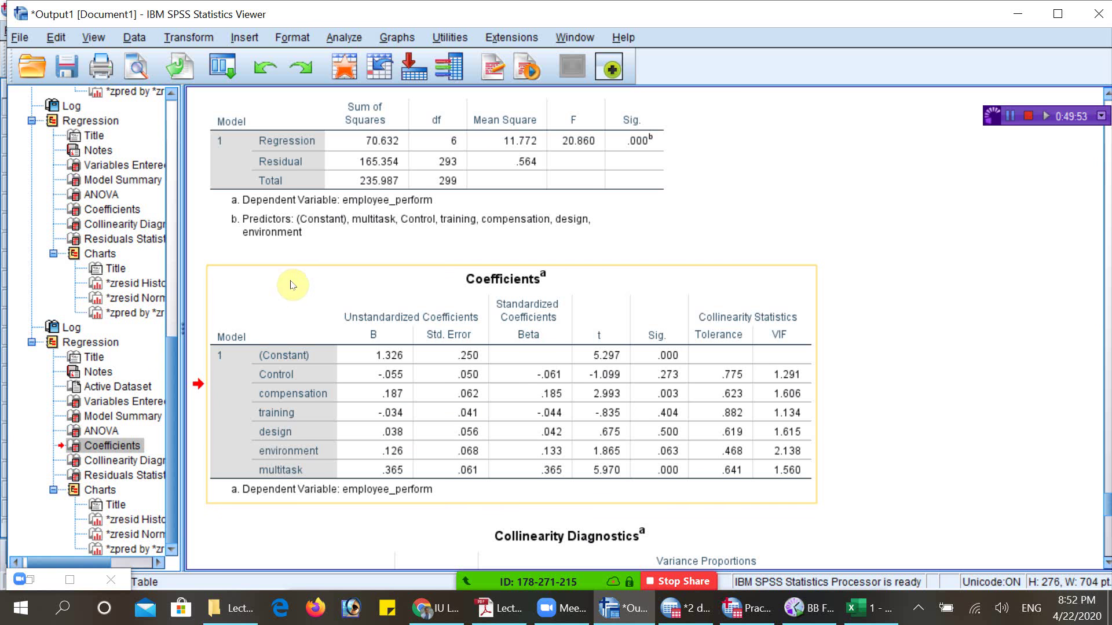
drag(459, 286, 318, 255)
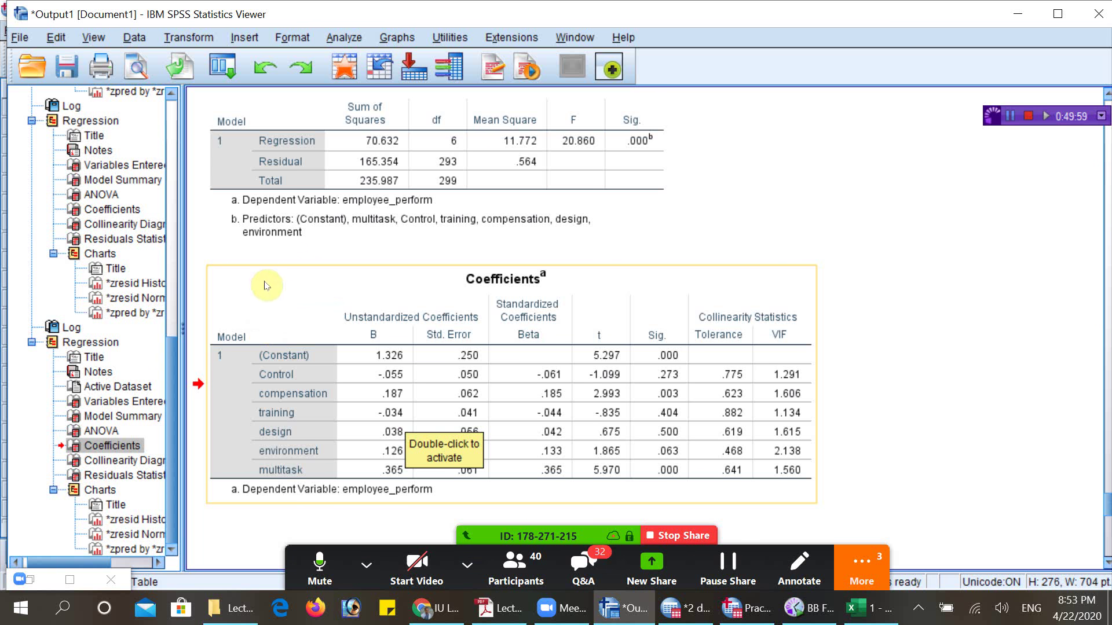
click(208, 269)
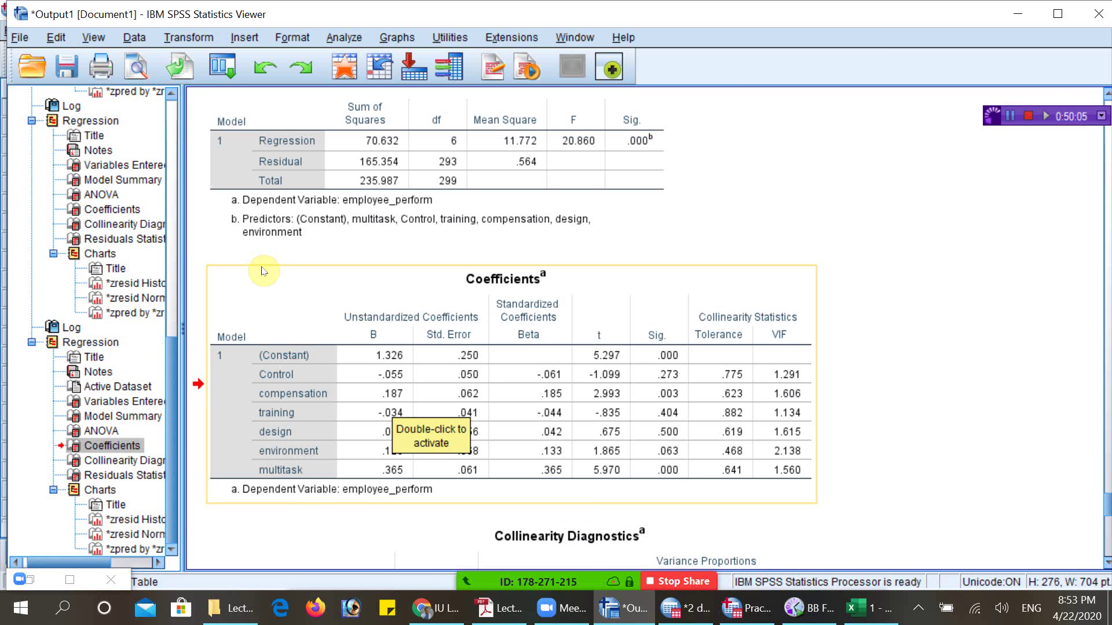
click(312, 416)
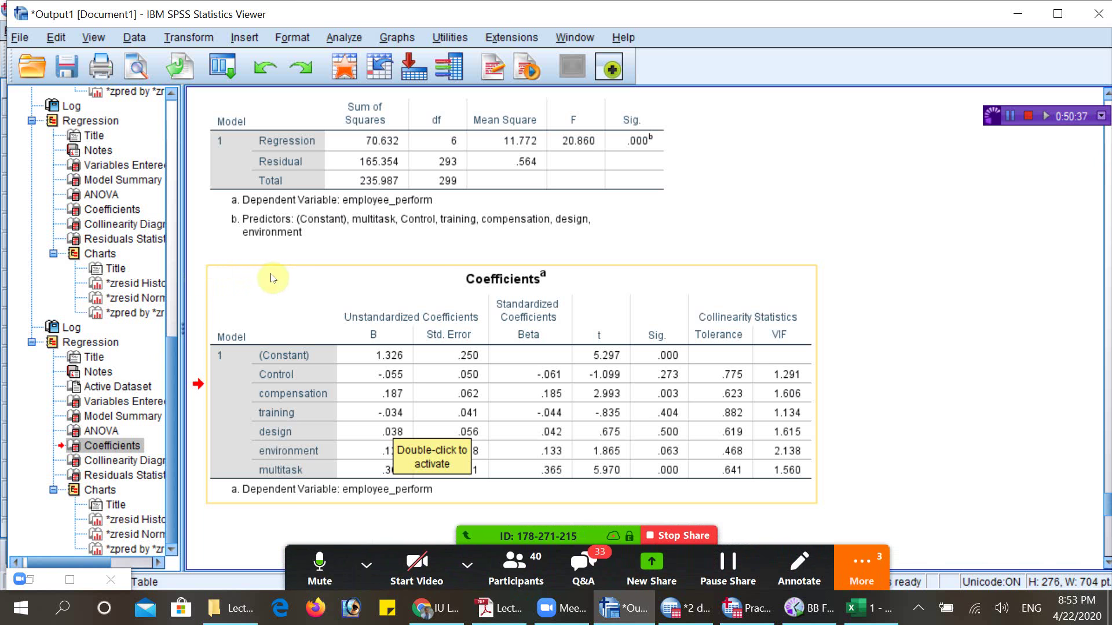
- Read the new participant questions about training and employee performance, and minimize the Question and Answer window
click(583, 567)
scroll(372, 184, down, 1)
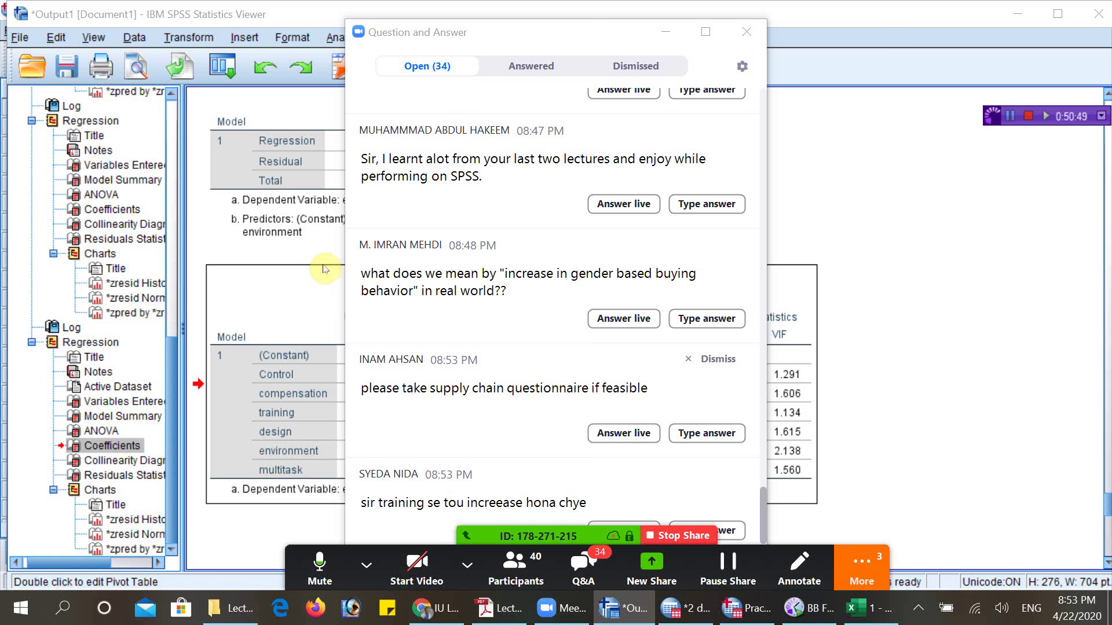
scroll(488, 400, down, 1)
scroll(488, 400, down, 3)
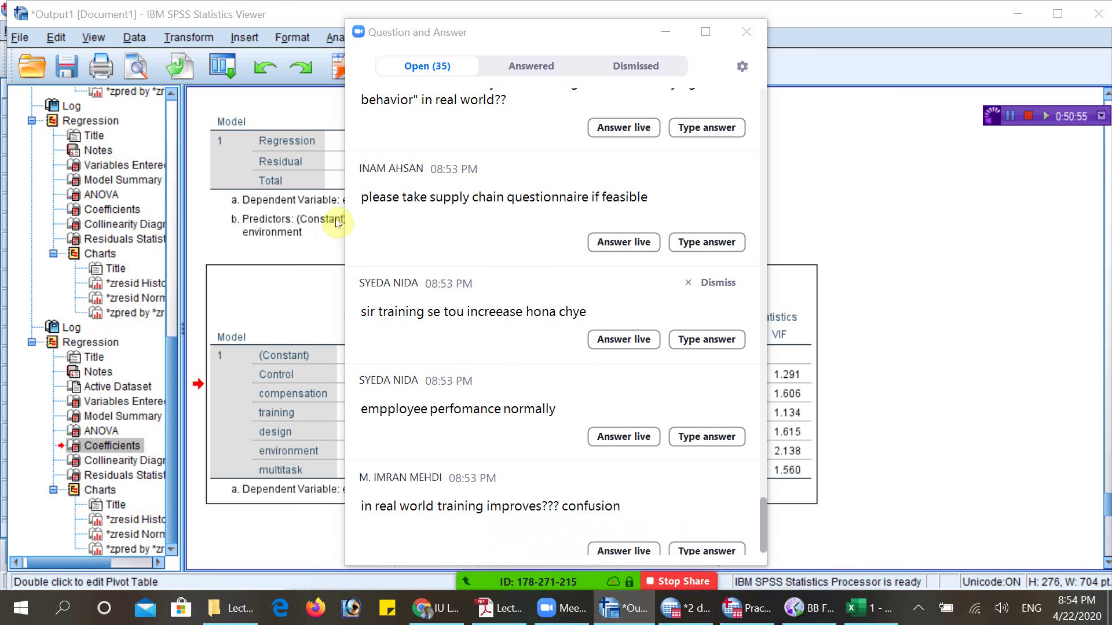
click(504, 331)
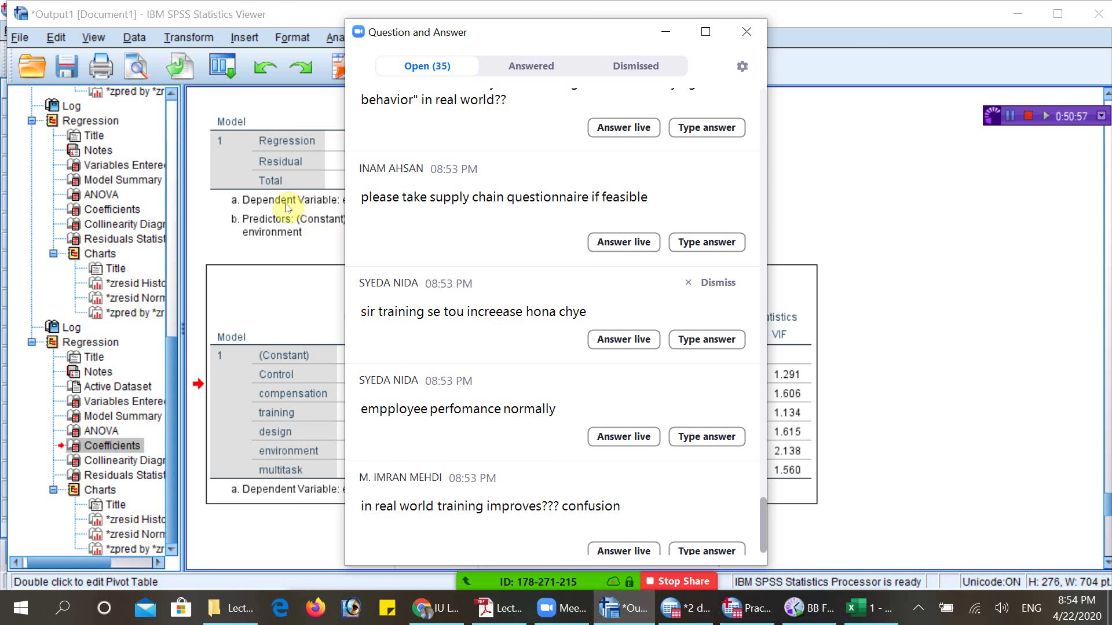
click(665, 32)
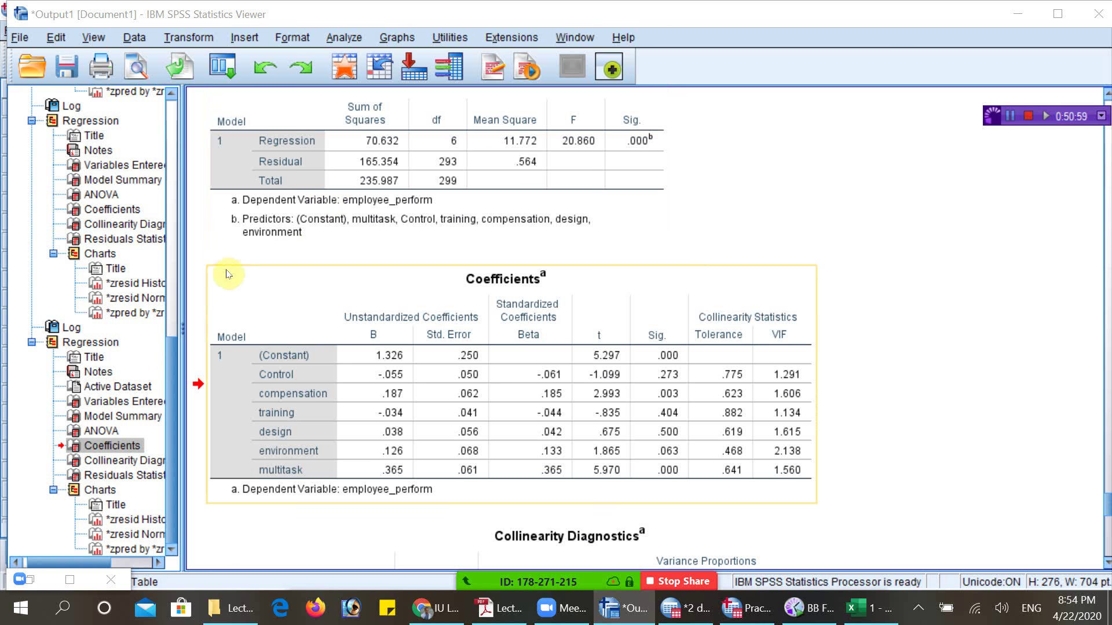
- Go over the Coefficients table again and check the newest participant comment on the impact of training
click(410, 278)
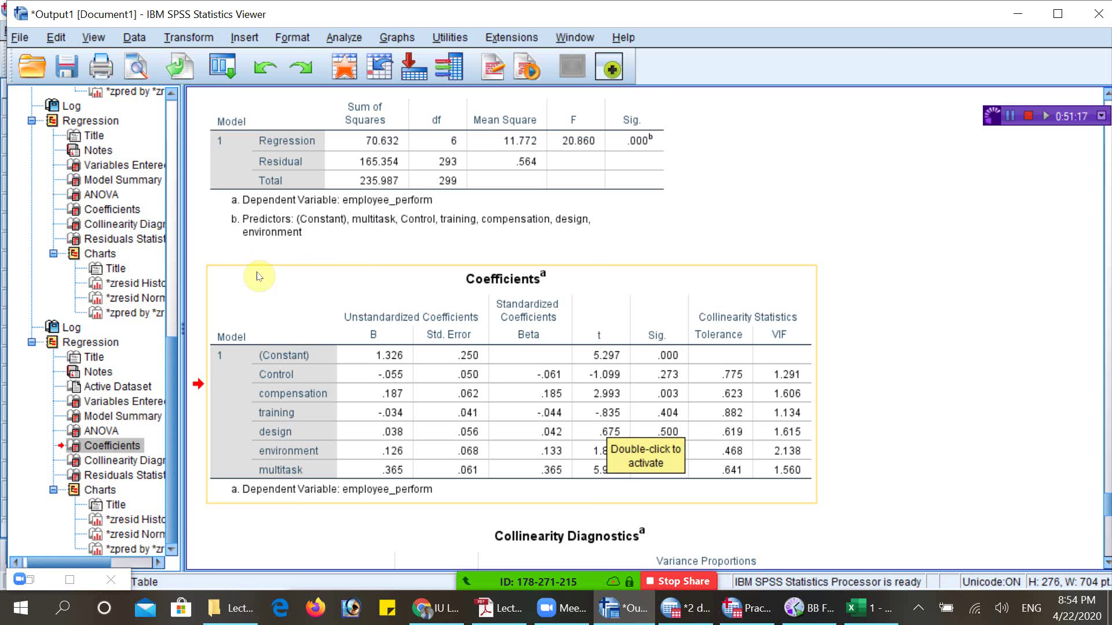
click(365, 283)
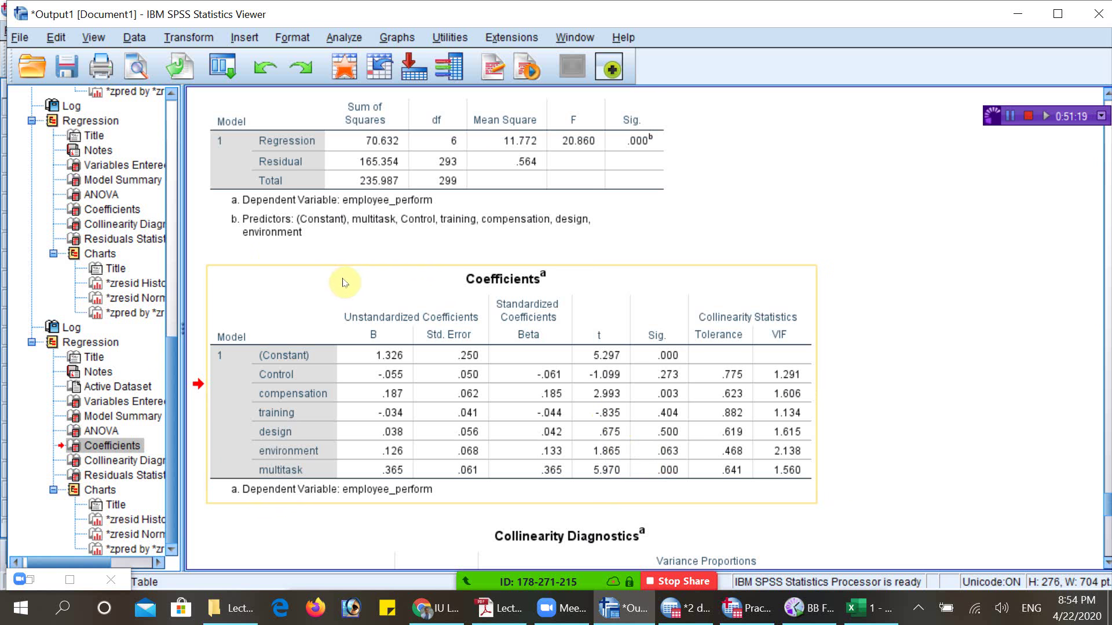
click(269, 283)
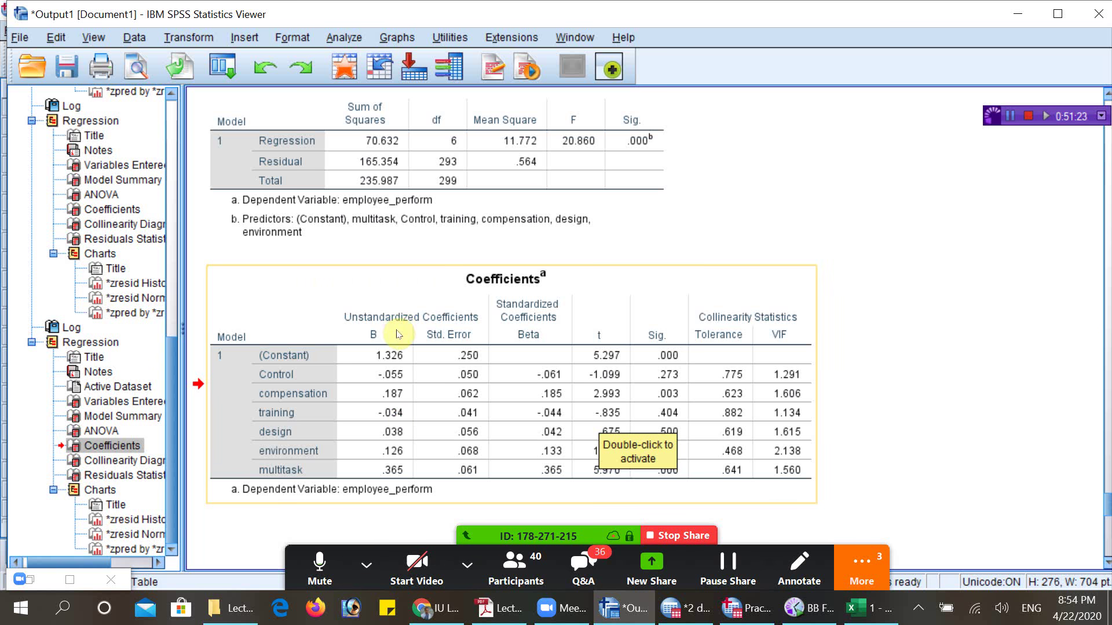
click(392, 387)
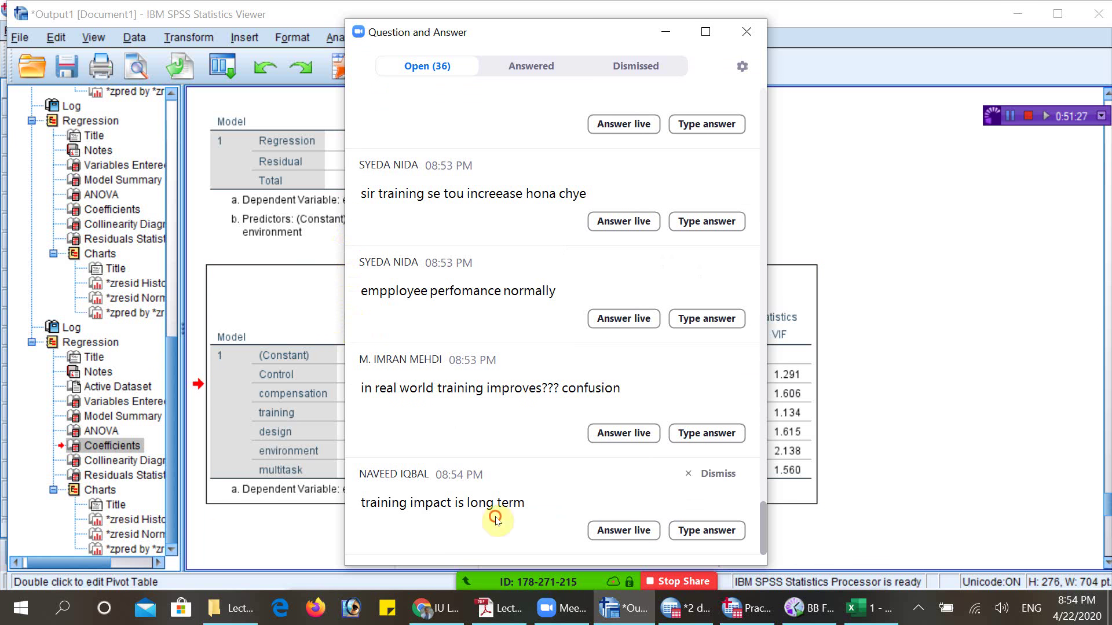
click(666, 32)
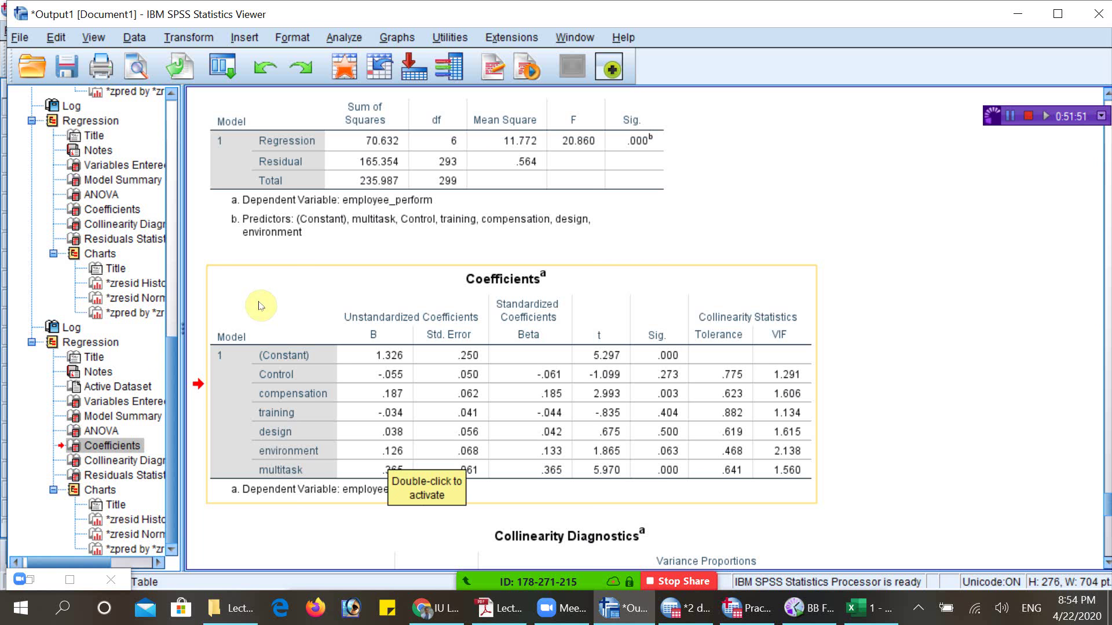
- Examine the environment and multitask rows of the Coefficients table
click(378, 452)
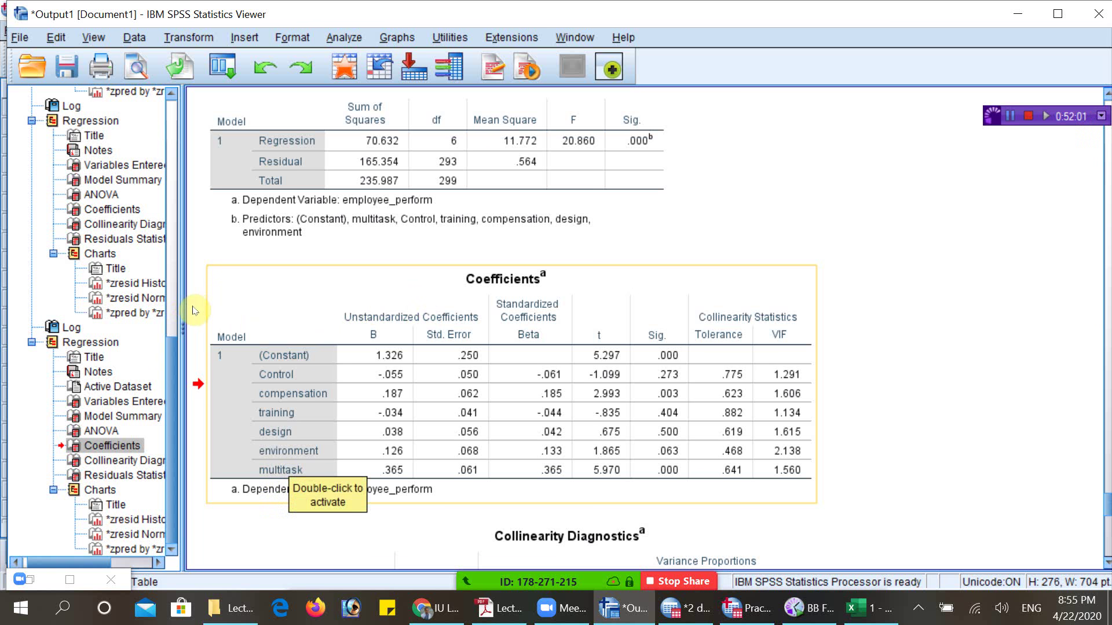
click(284, 470)
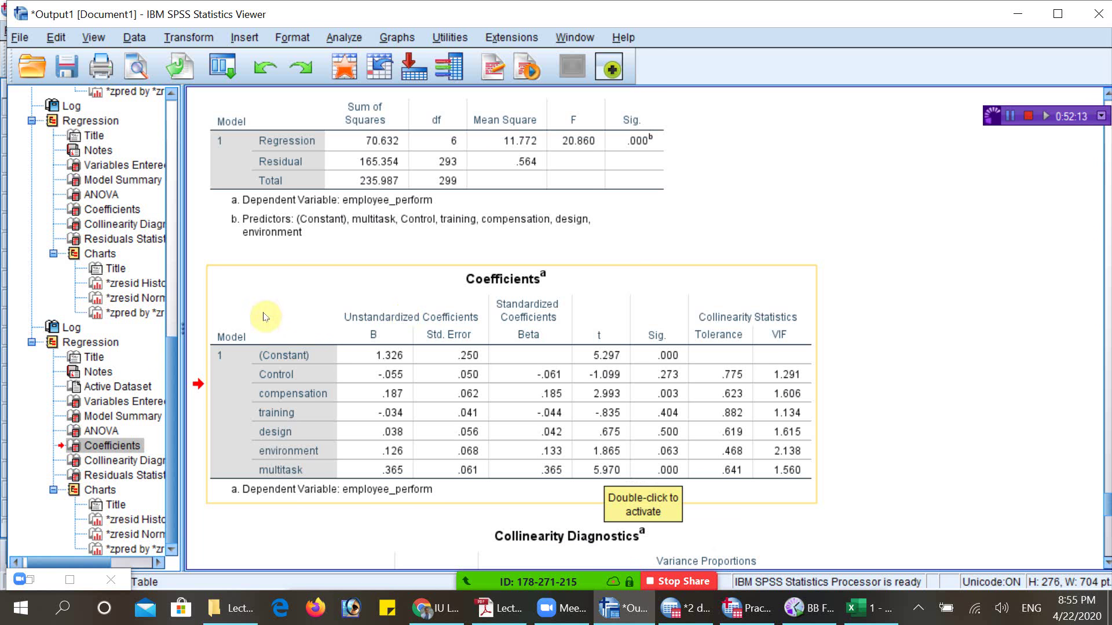
click(394, 470)
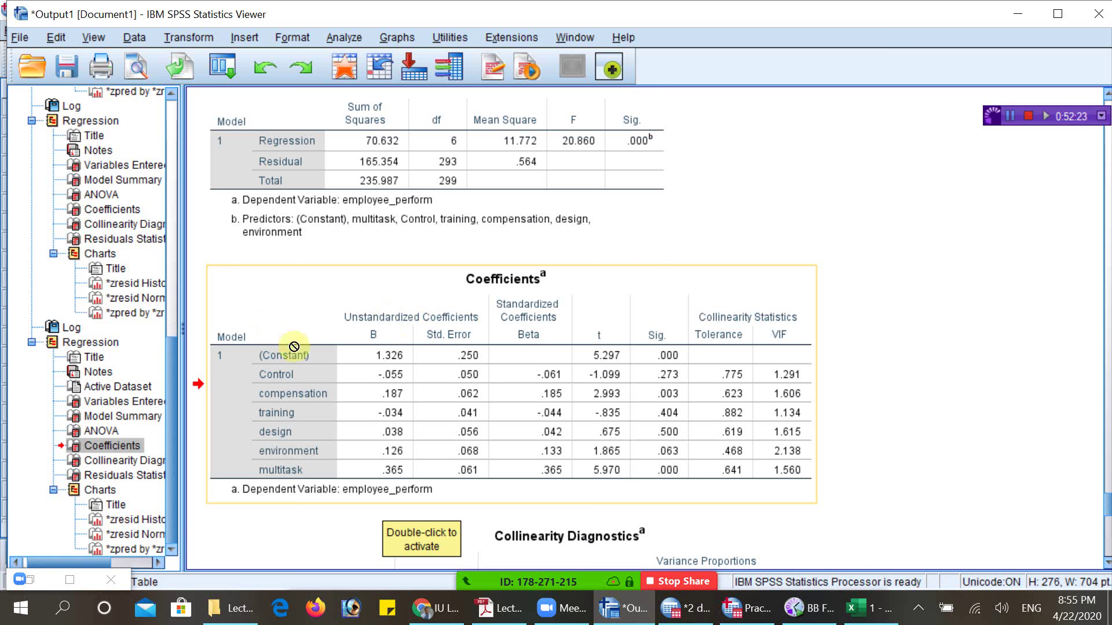
click(392, 475)
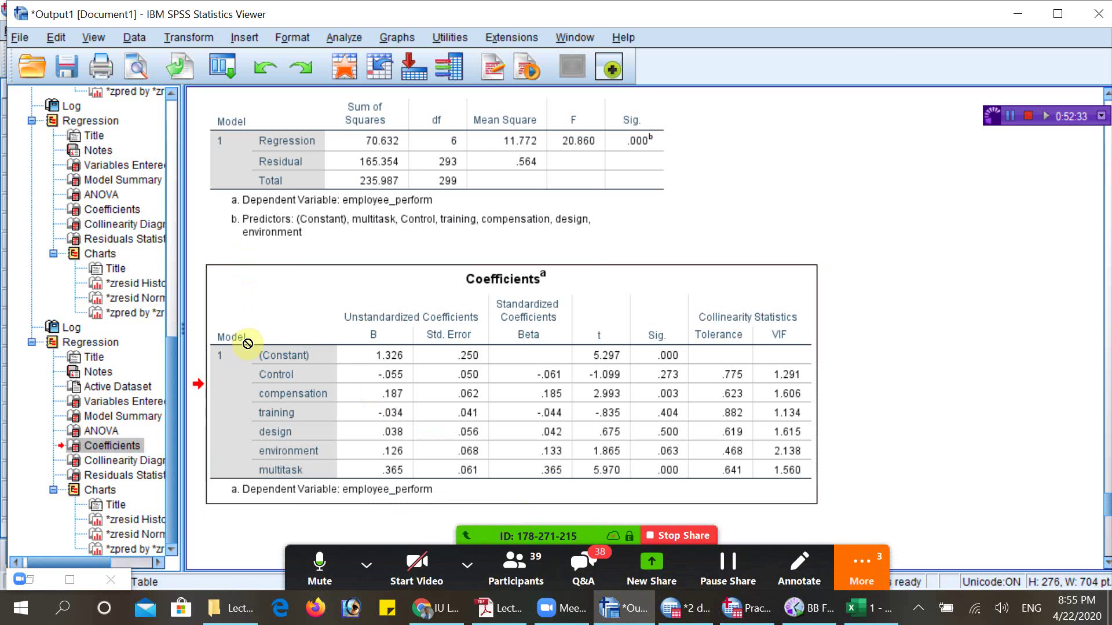
click(380, 480)
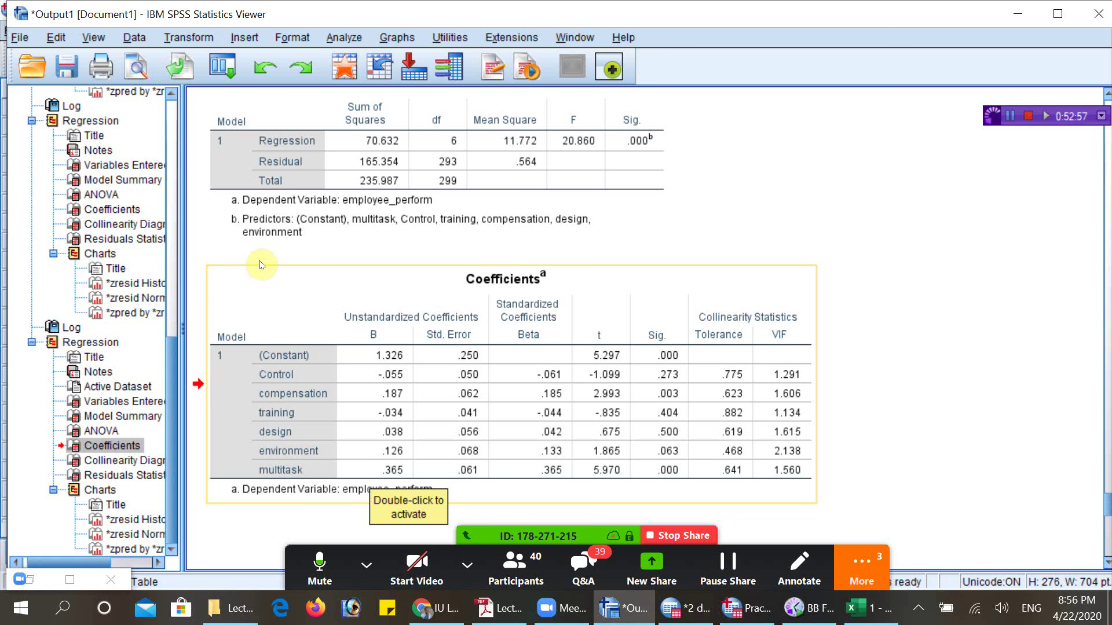
click(399, 383)
- Open the Question and Answer window and read the latest participant questions about multitasking and performance
click(583, 564)
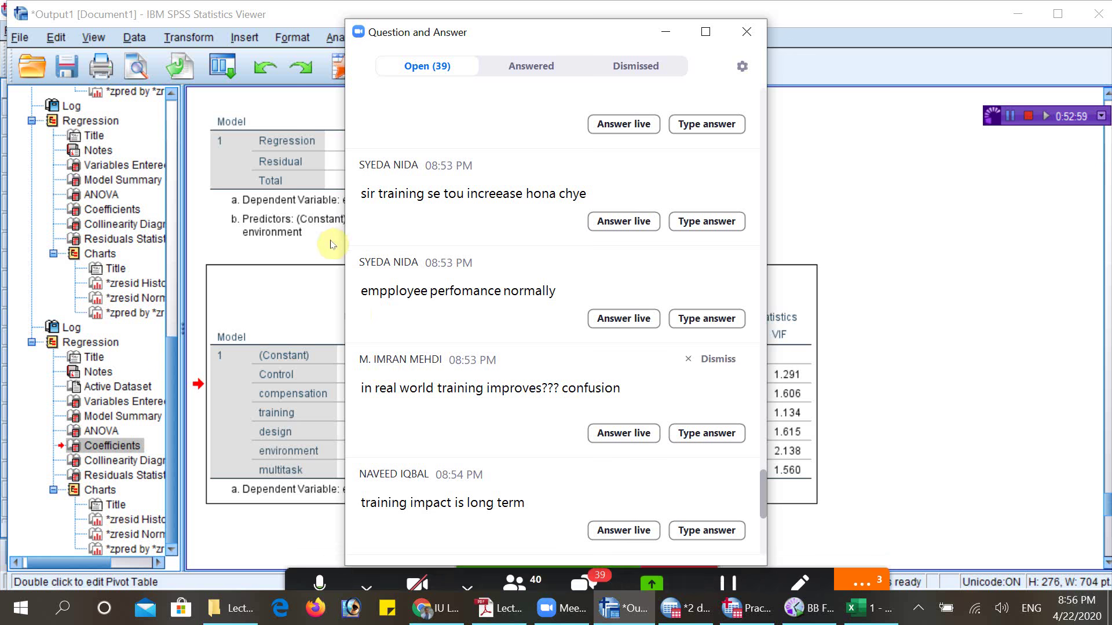
scroll(493, 314, down, 1)
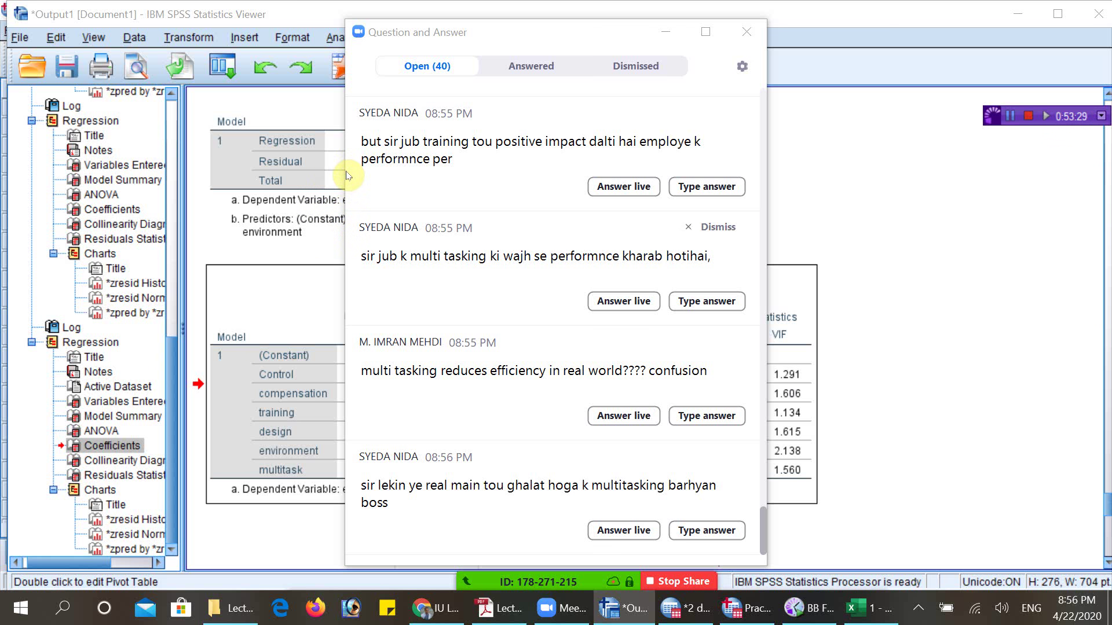
click(433, 377)
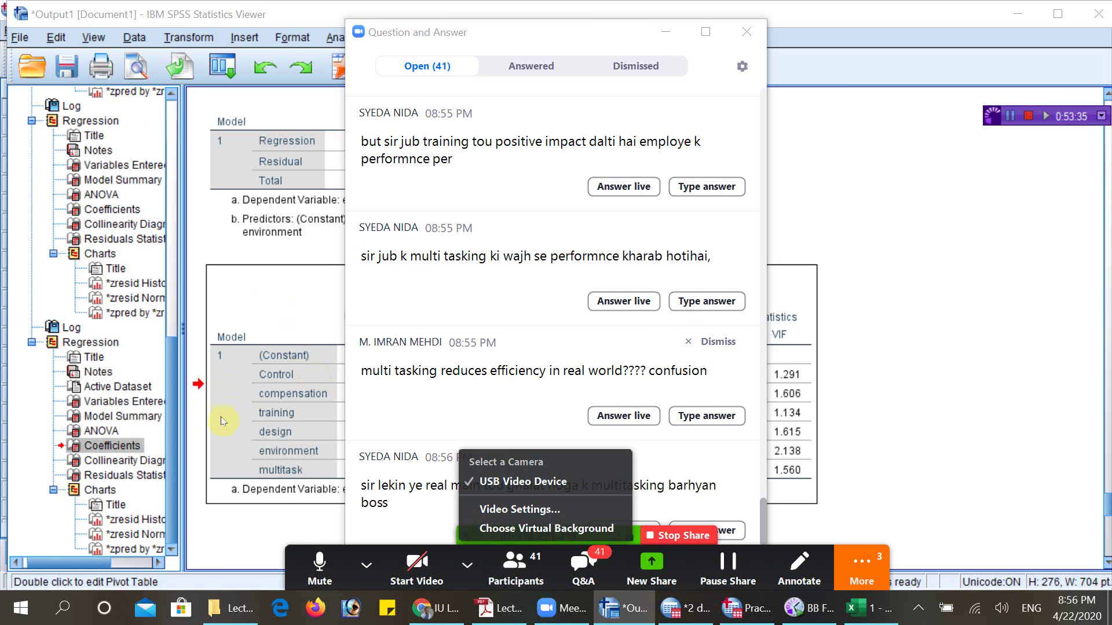
click(313, 380)
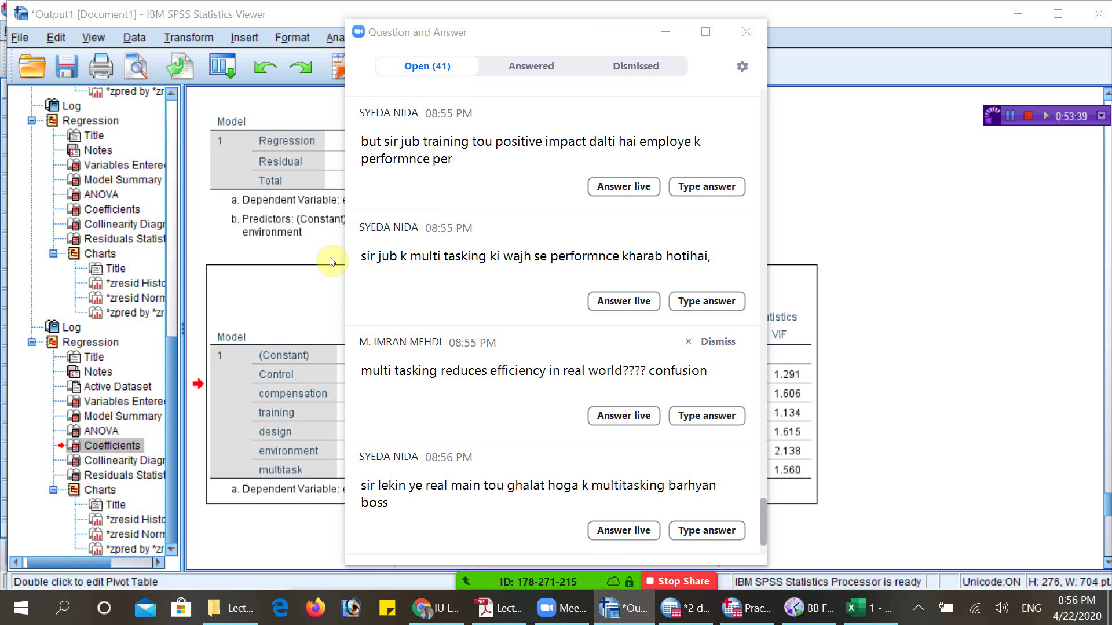
click(208, 266)
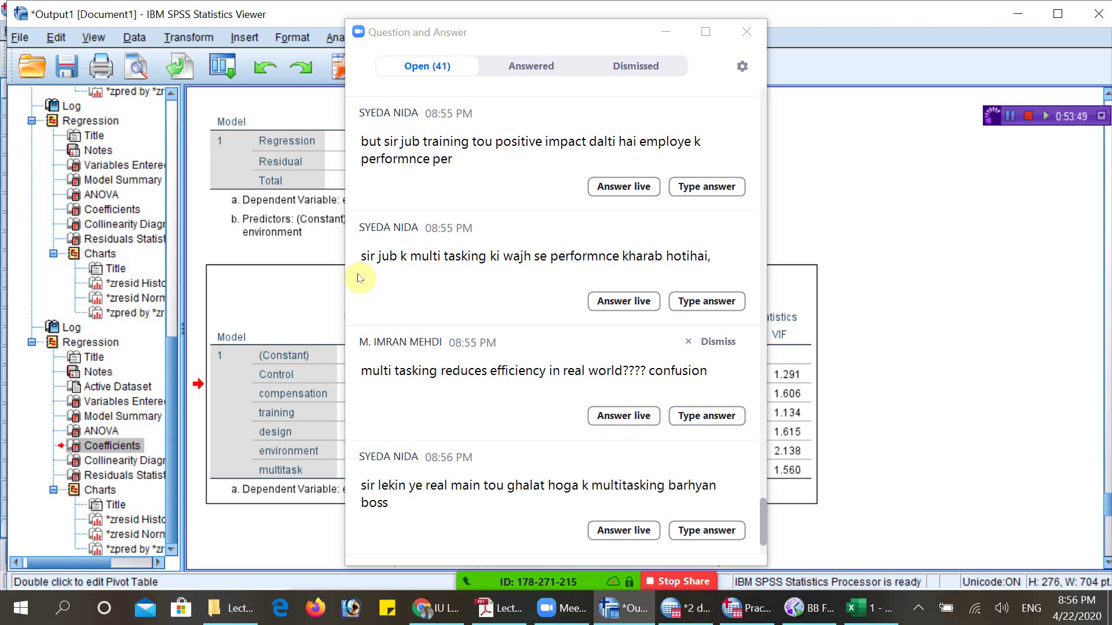
click(463, 493)
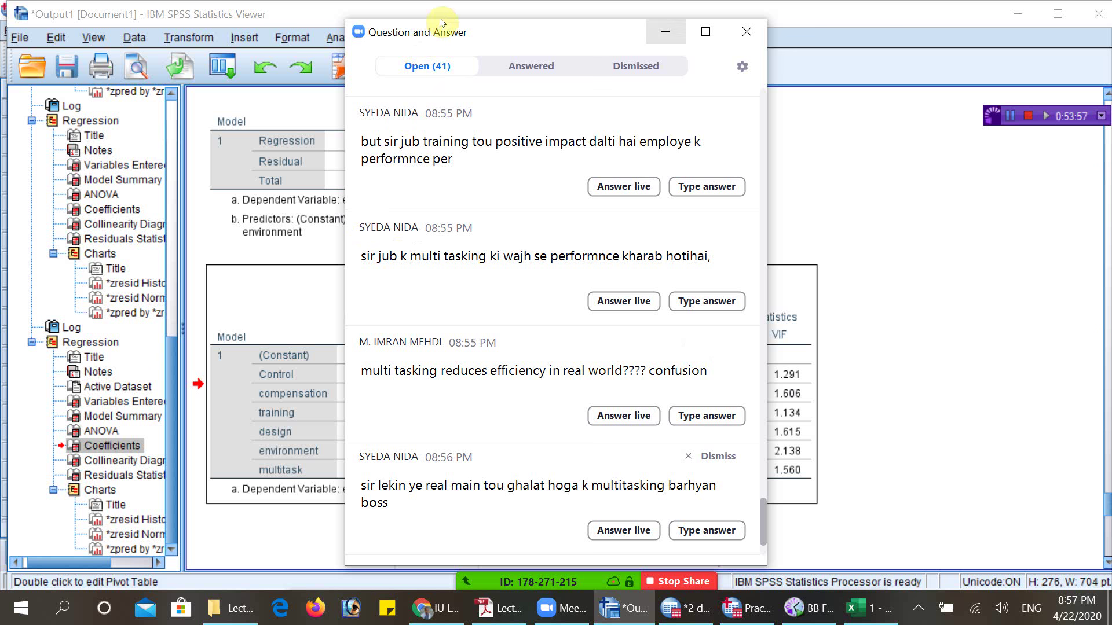
- Minimize the Question and Answer window, open the Linear Regression dialog and move it clear of the Coefficients table
click(666, 31)
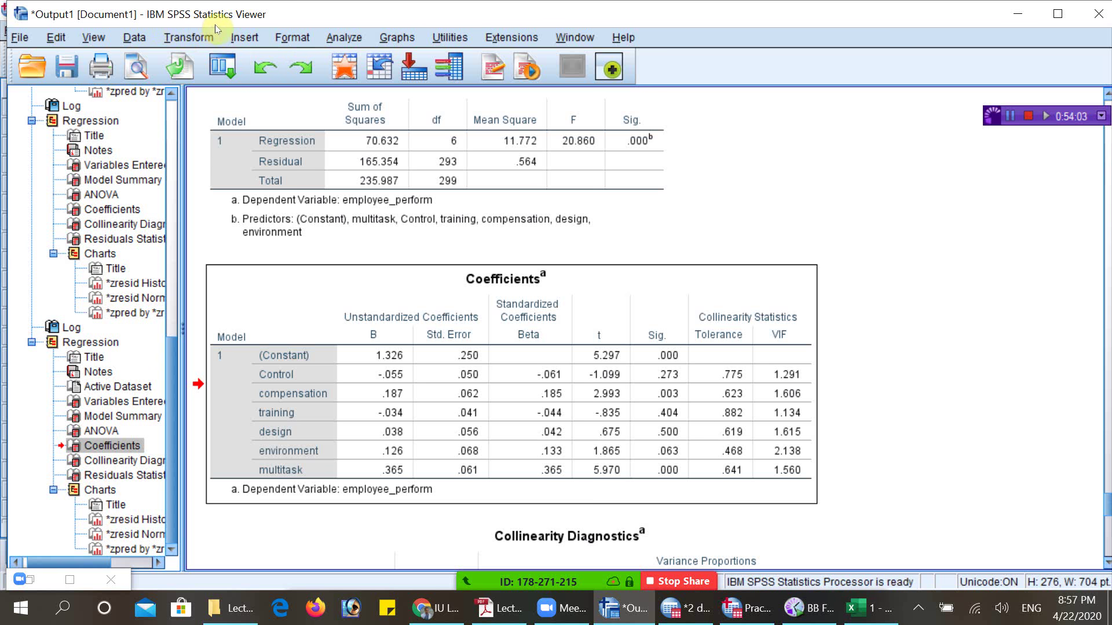
click(333, 37)
key(Up)
key(Up)
key(Right)
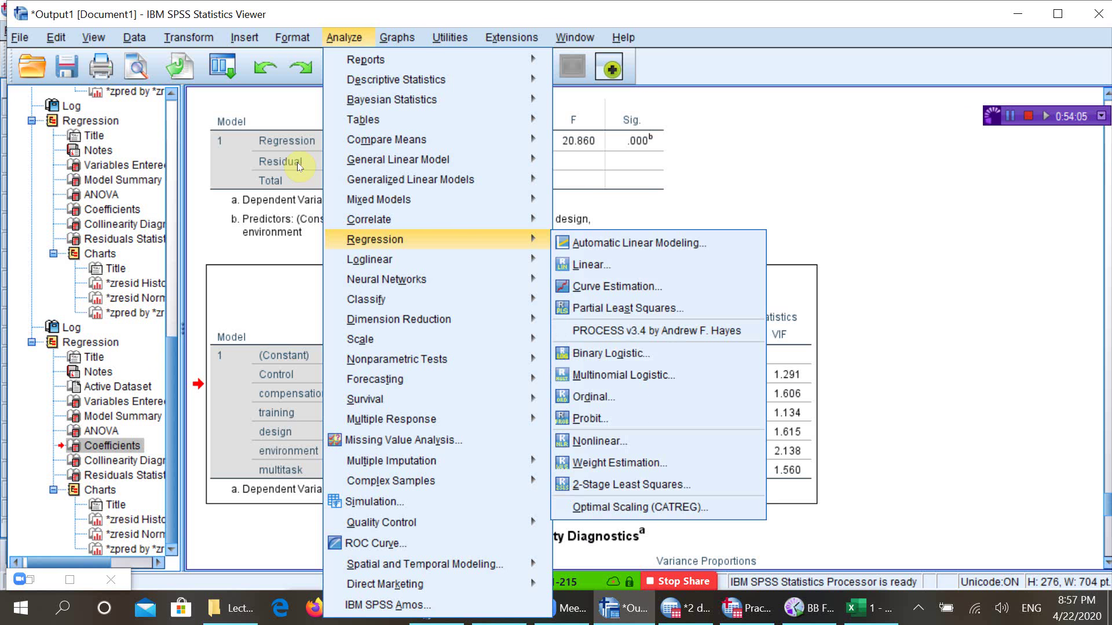
key(Down)
key(Return)
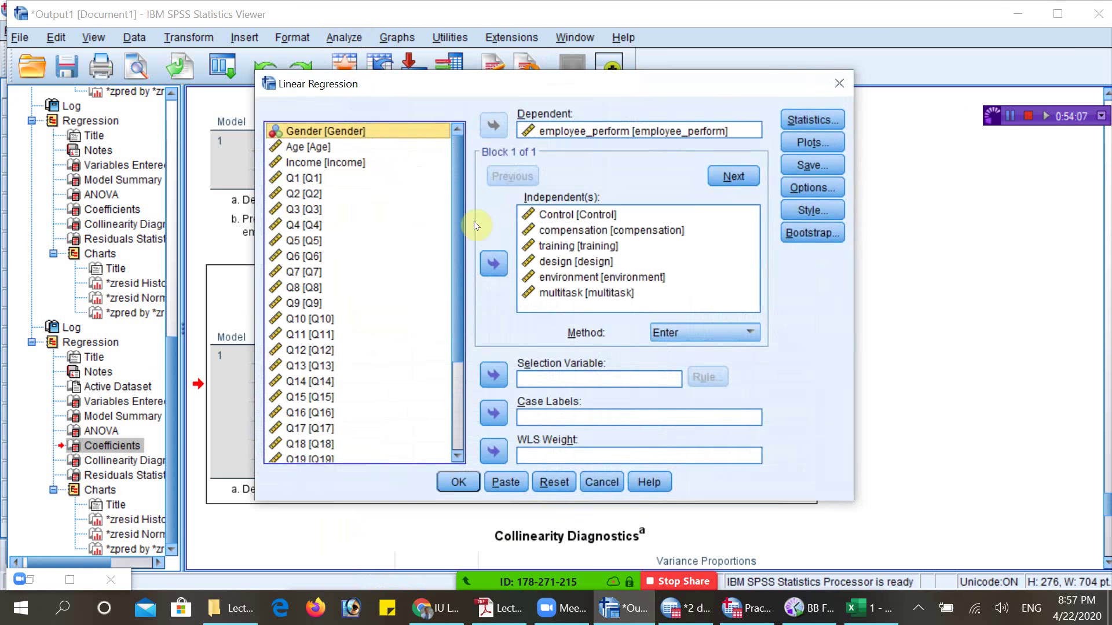
drag(405, 83, 652, 19)
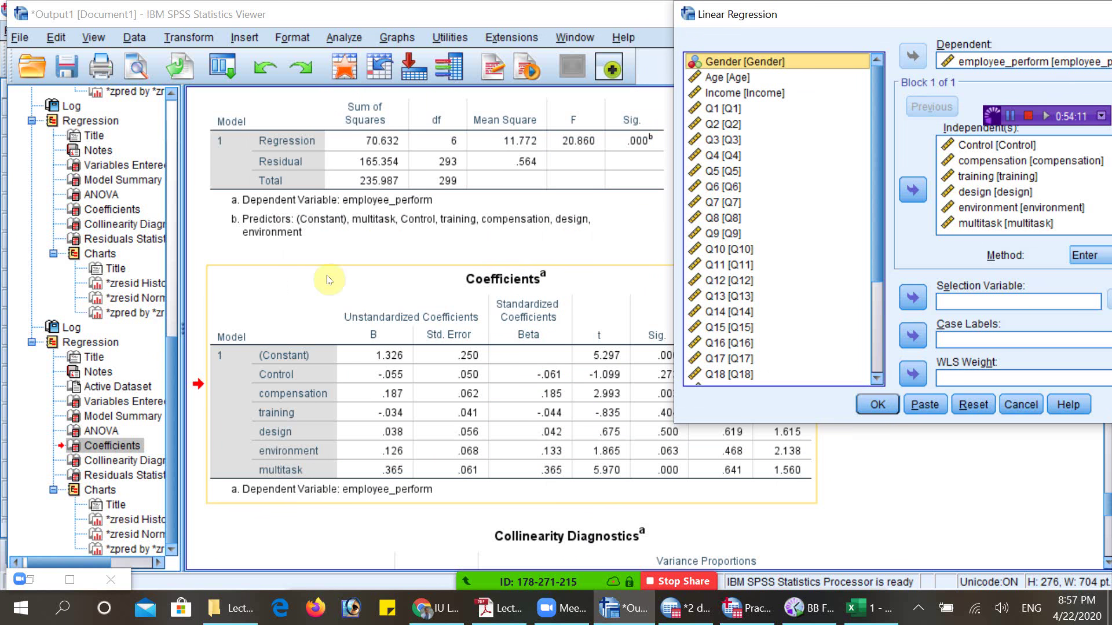
- Remove training and design from the independent variables and rerun the linear regression on employee_perform
click(998, 176)
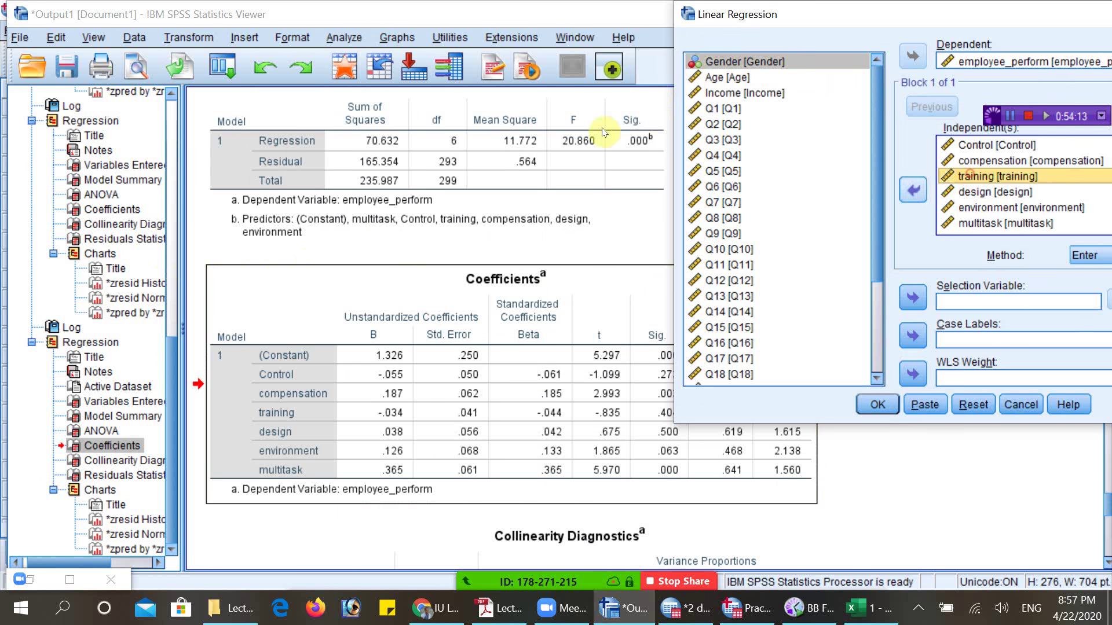
click(912, 190)
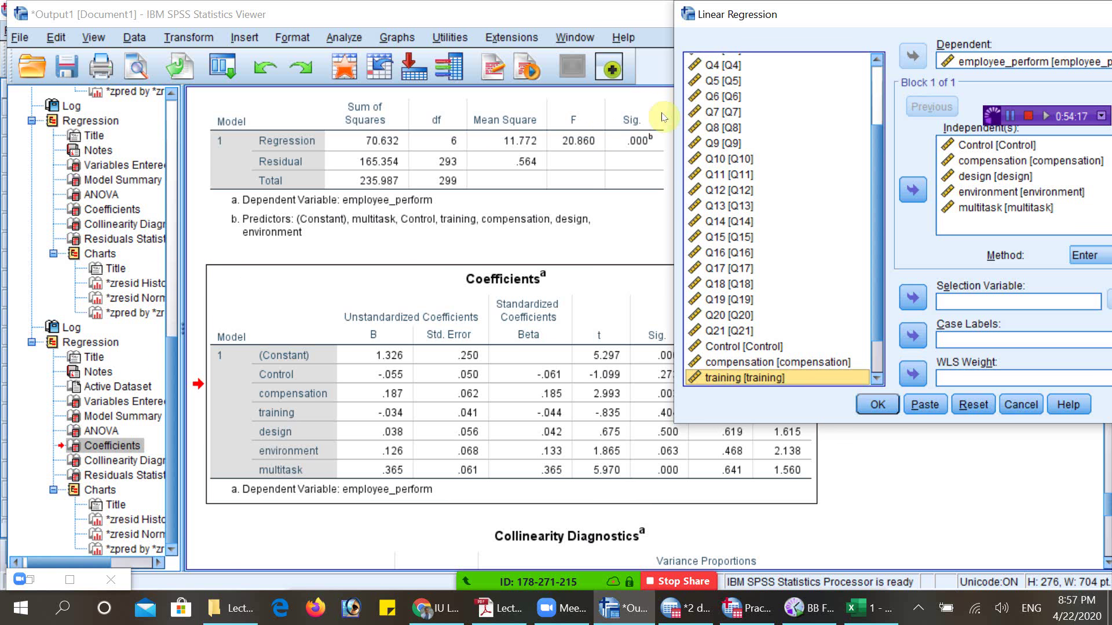
click(995, 176)
click(913, 190)
drag(777, 17, 453, 16)
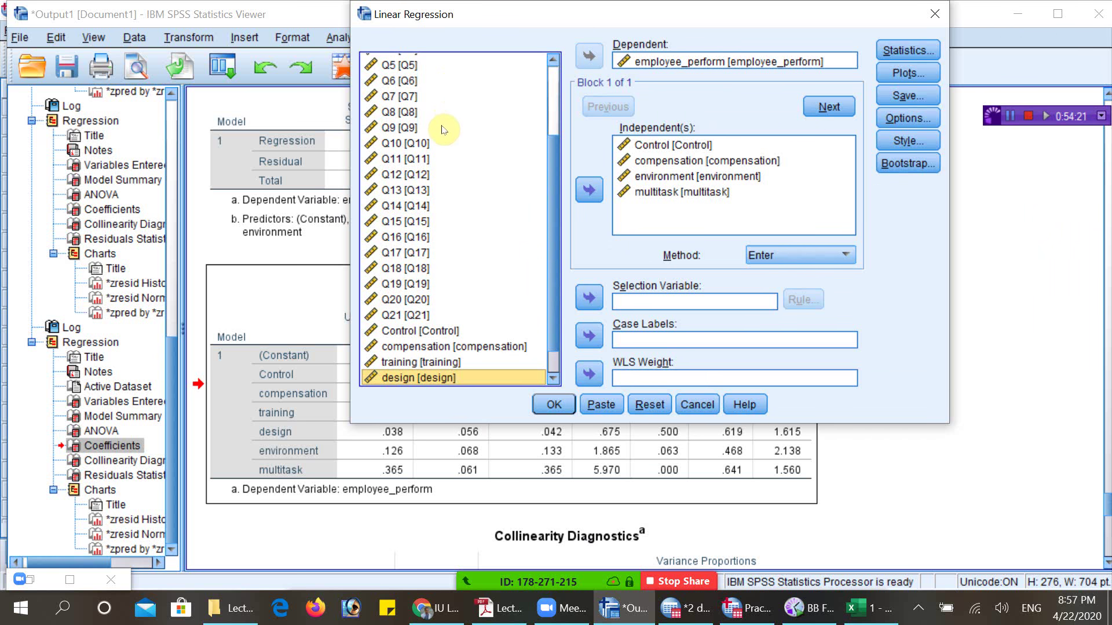
click(553, 405)
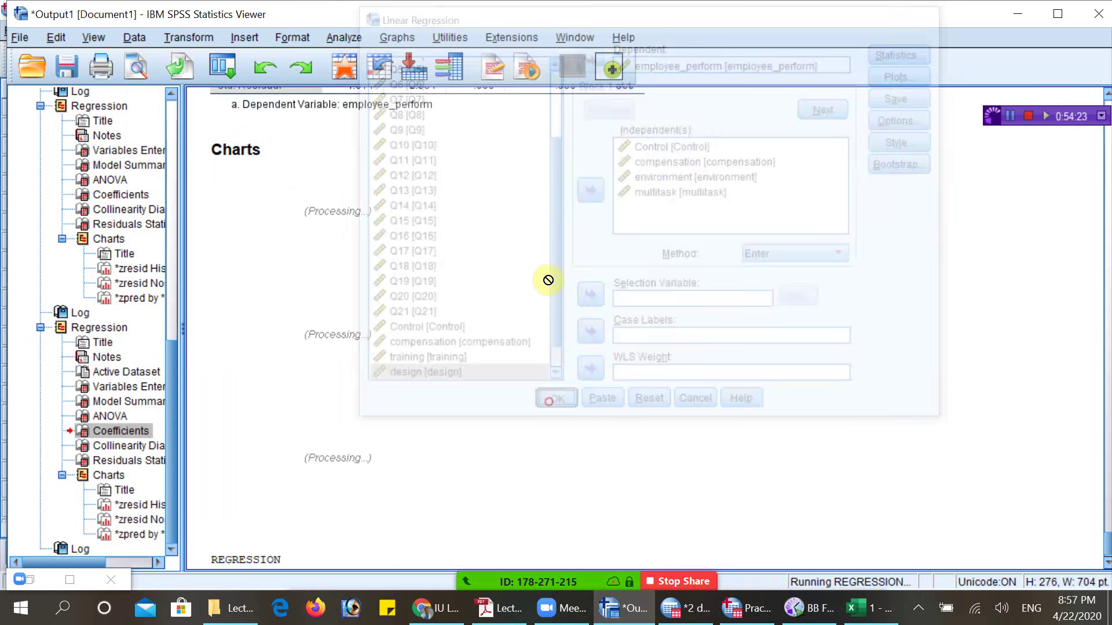
- Examine the ANOVA and Coefficients tables of the model with Control, compensation, environment and multitask
scroll(771, 295, down, 3)
scroll(509, 210, up, 3)
scroll(438, 198, down, 3)
click(438, 198)
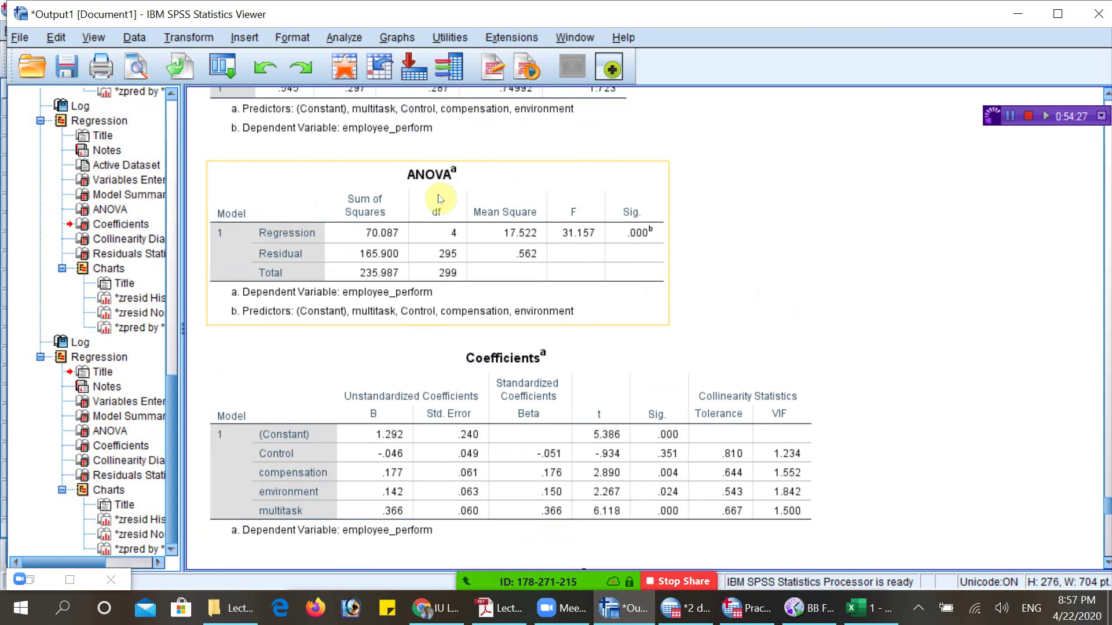
scroll(438, 199, down, 3)
click(377, 307)
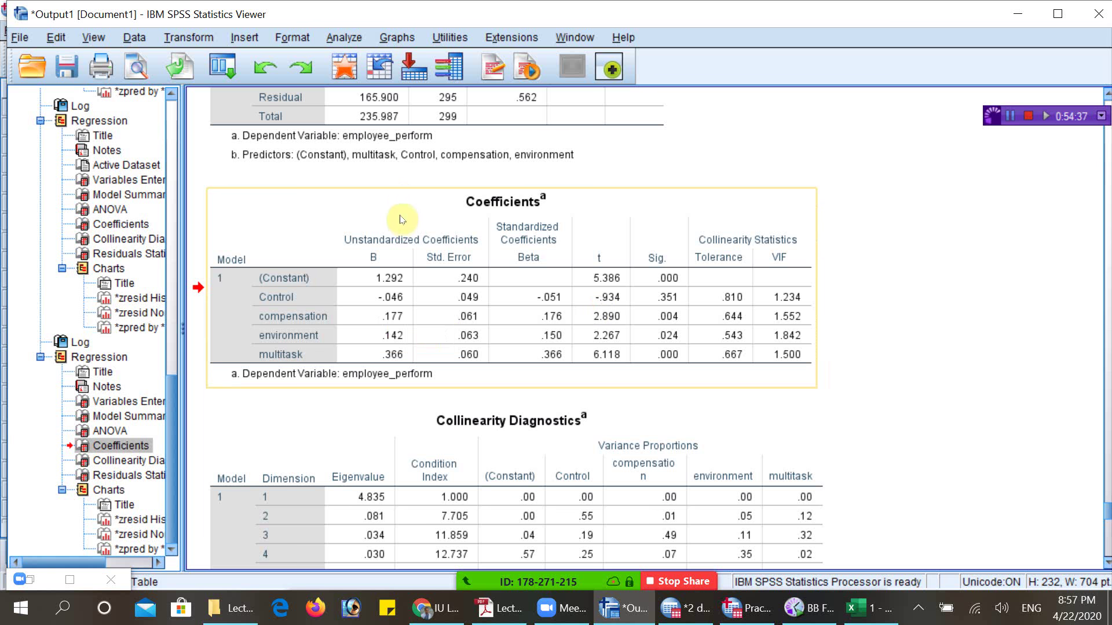
click(583, 303)
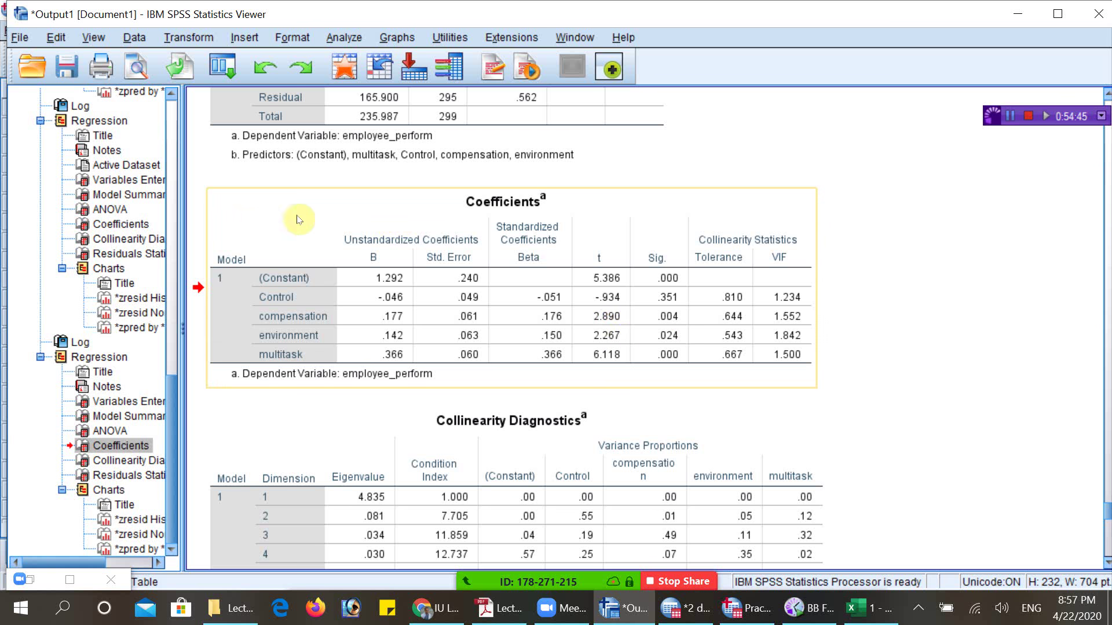
click(323, 336)
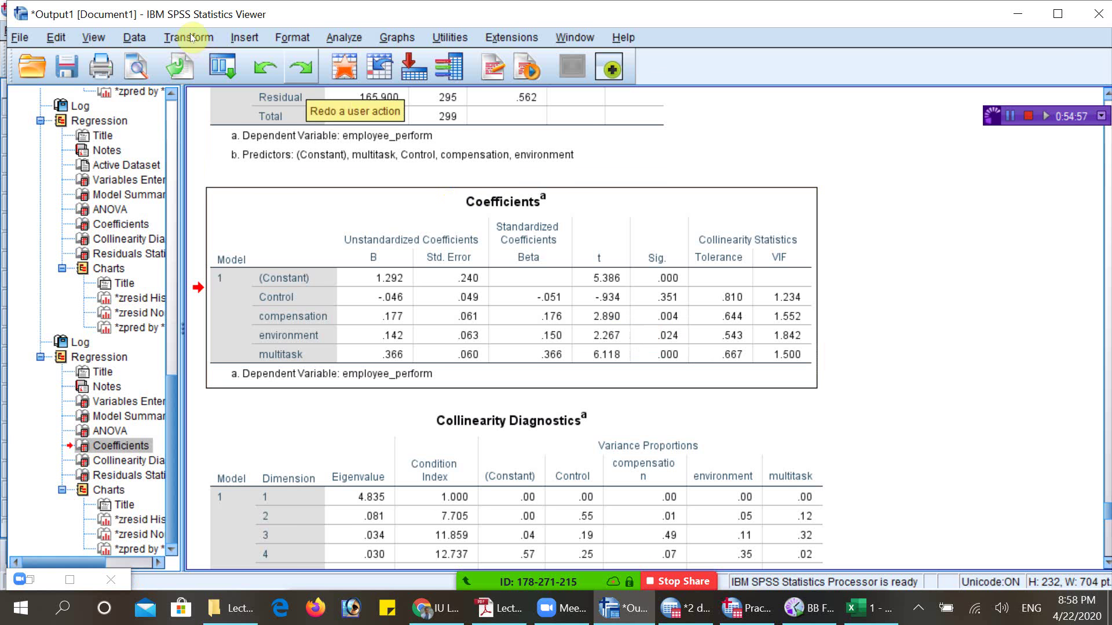
- Remove Control from the independent variables and rerun the linear regression with compensation, environment and multitask
click(344, 38)
mouse_move(405, 239)
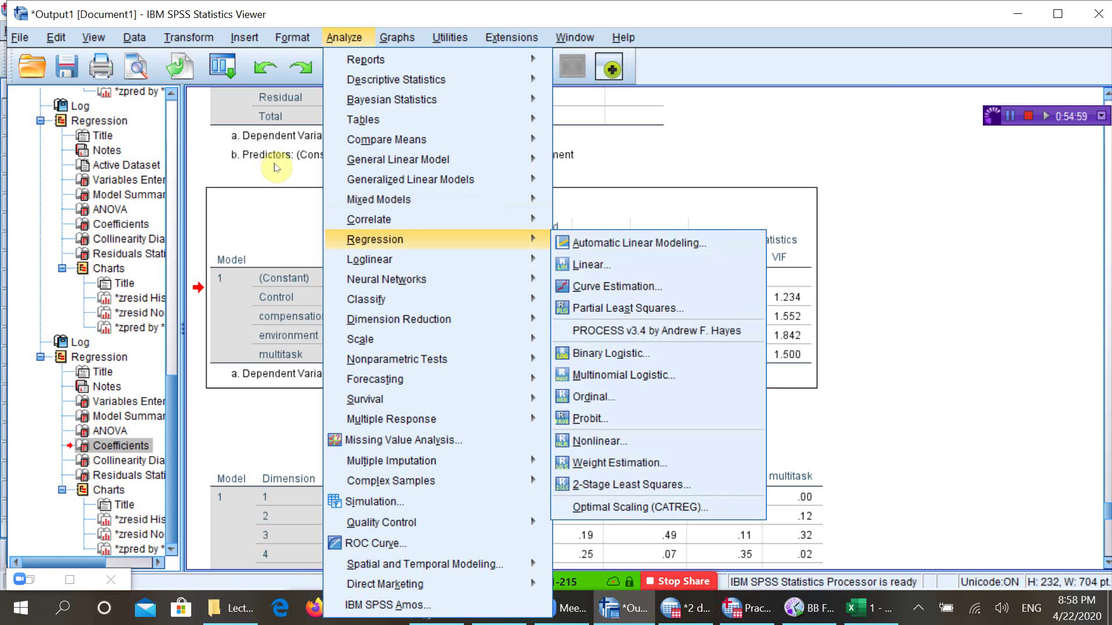
click(591, 264)
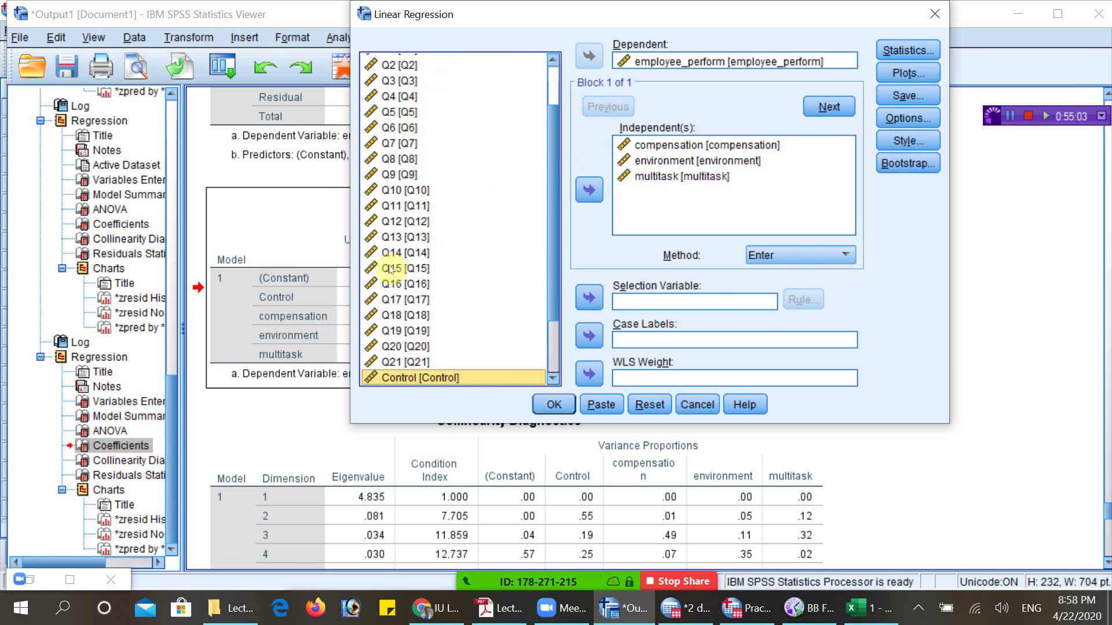
click(554, 404)
- Examine the Coefficients table of the regression with compensation, environment and multitask as predictors
scroll(457, 278, down, 15)
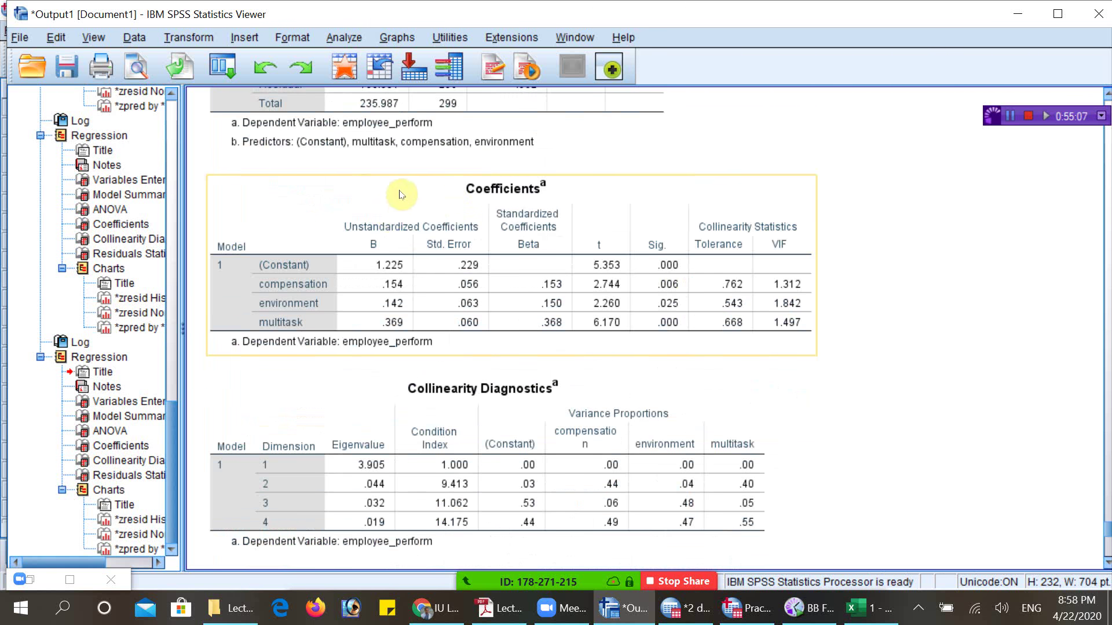
click(197, 191)
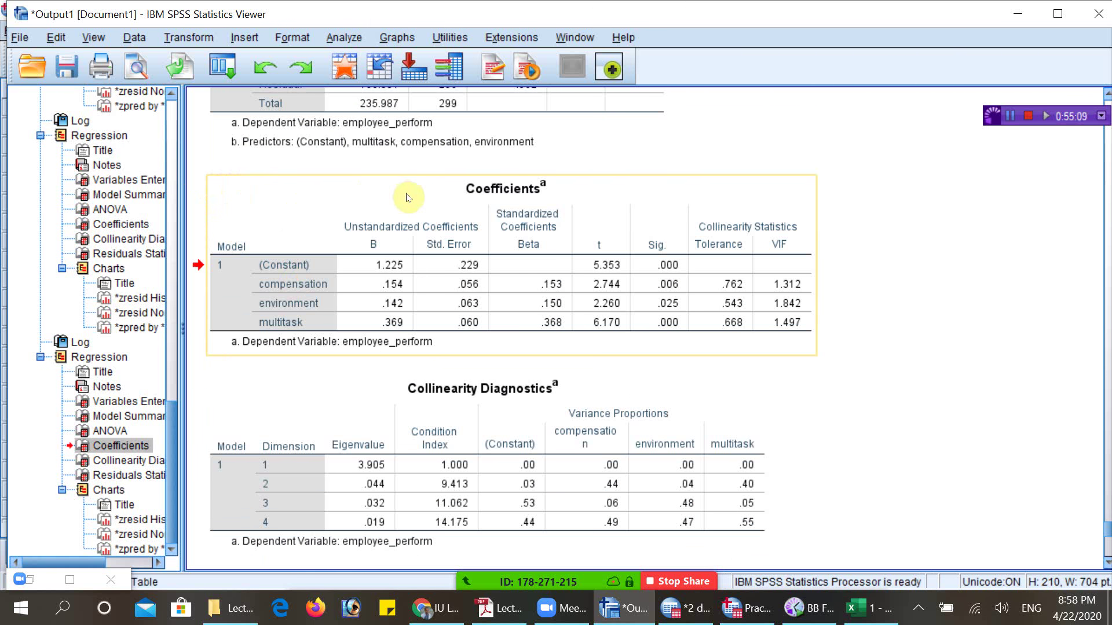
click(614, 312)
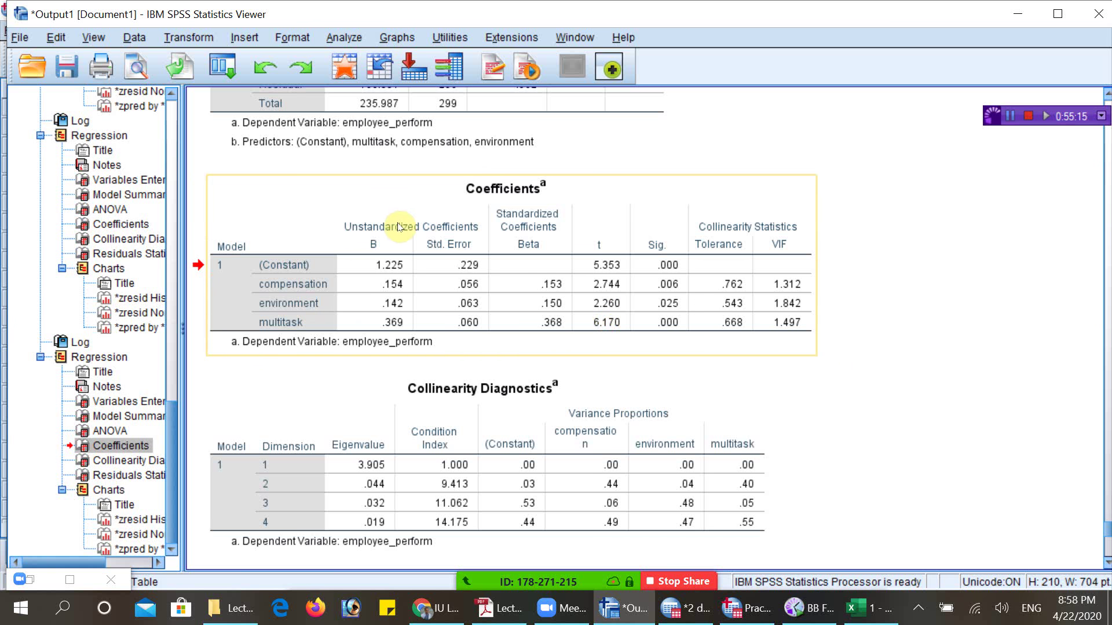
- Read the latest participant comments on multitasking in the Question and Answer window, and return to the Coefficients table
click(376, 405)
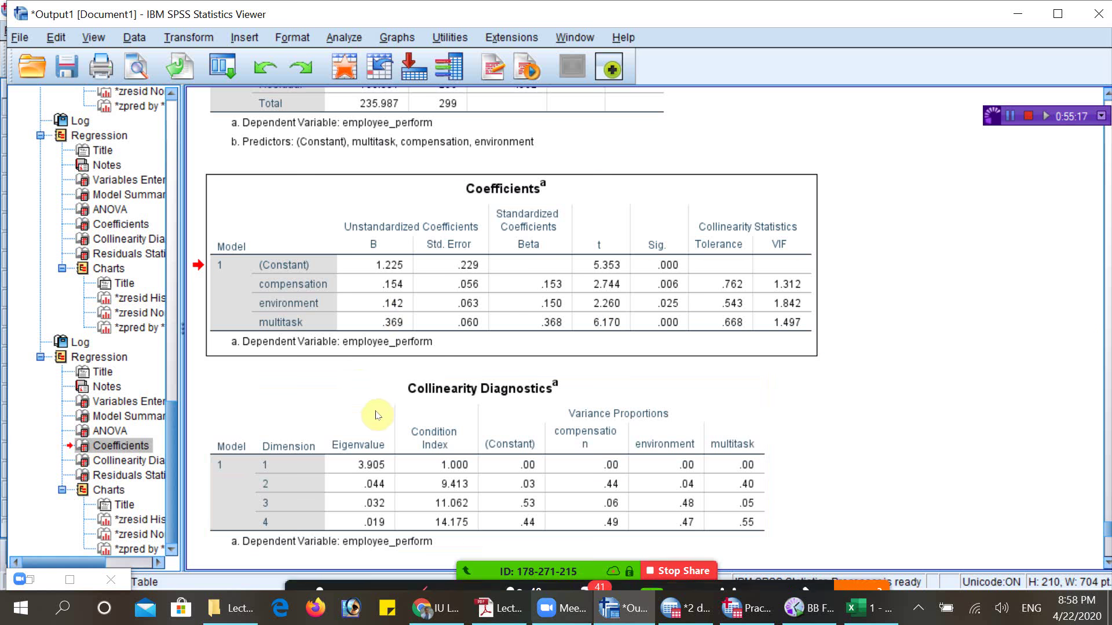
click(402, 387)
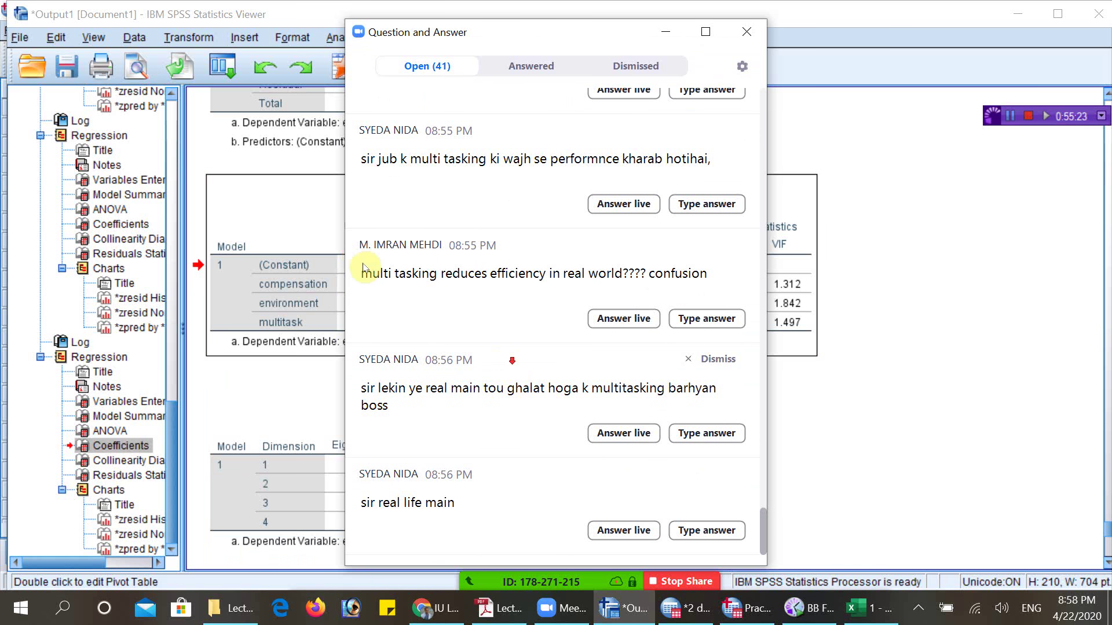
click(665, 31)
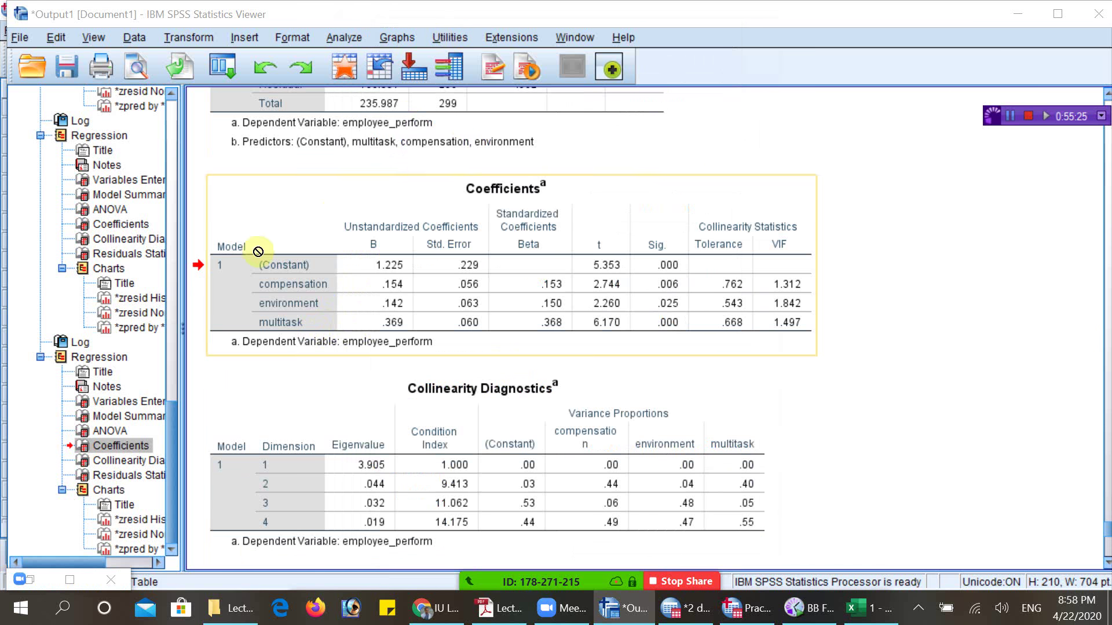
click(328, 293)
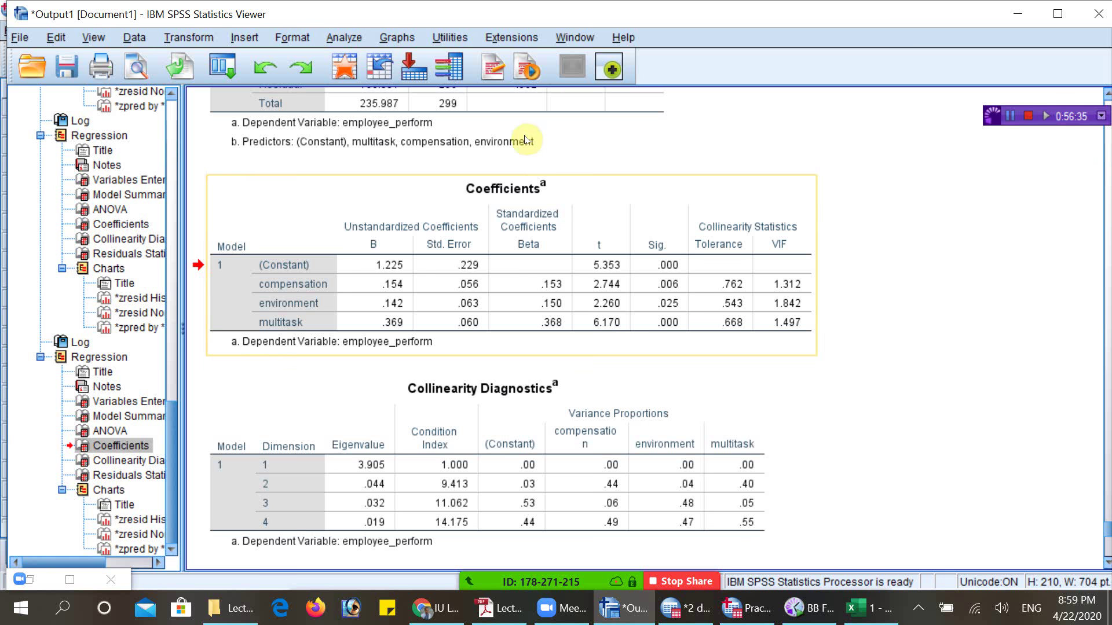
- Switch to the 2 data.sav dataset and run a linear regression of Genderbased on environment, trait and salary
key(alt+Tab)
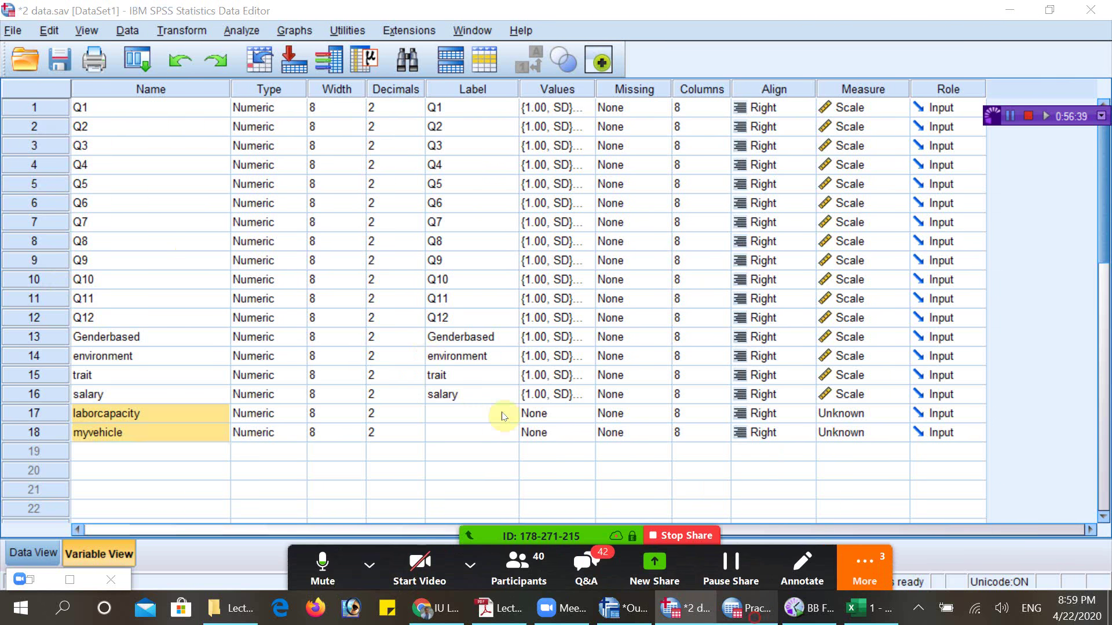
click(756, 620)
click(154, 410)
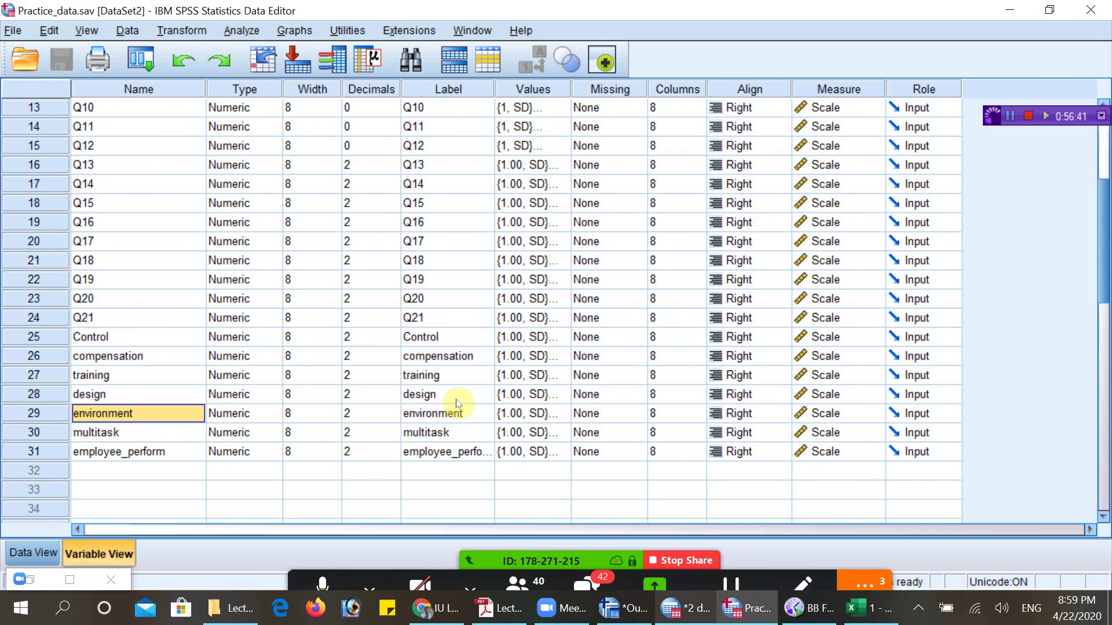
key(alt+Tab)
click(258, 355)
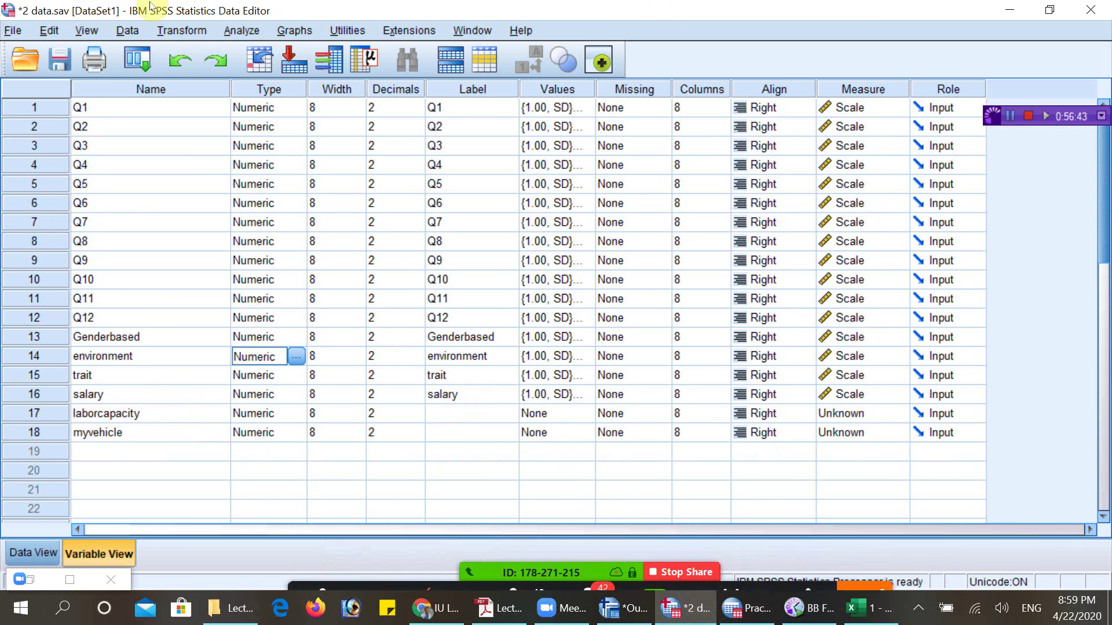
click(242, 30)
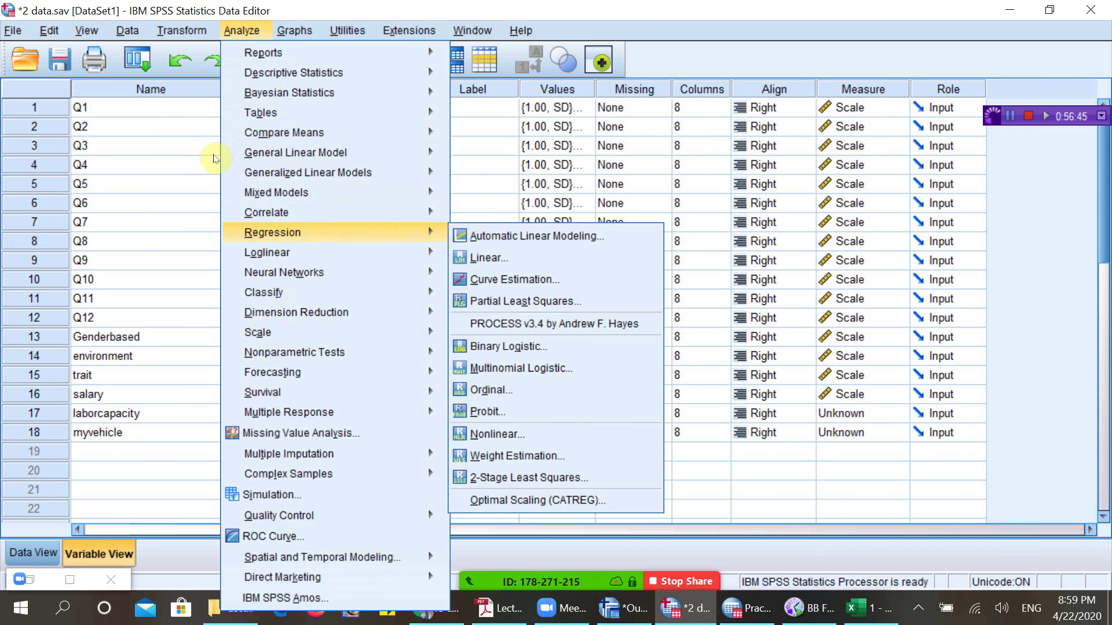
click(481, 257)
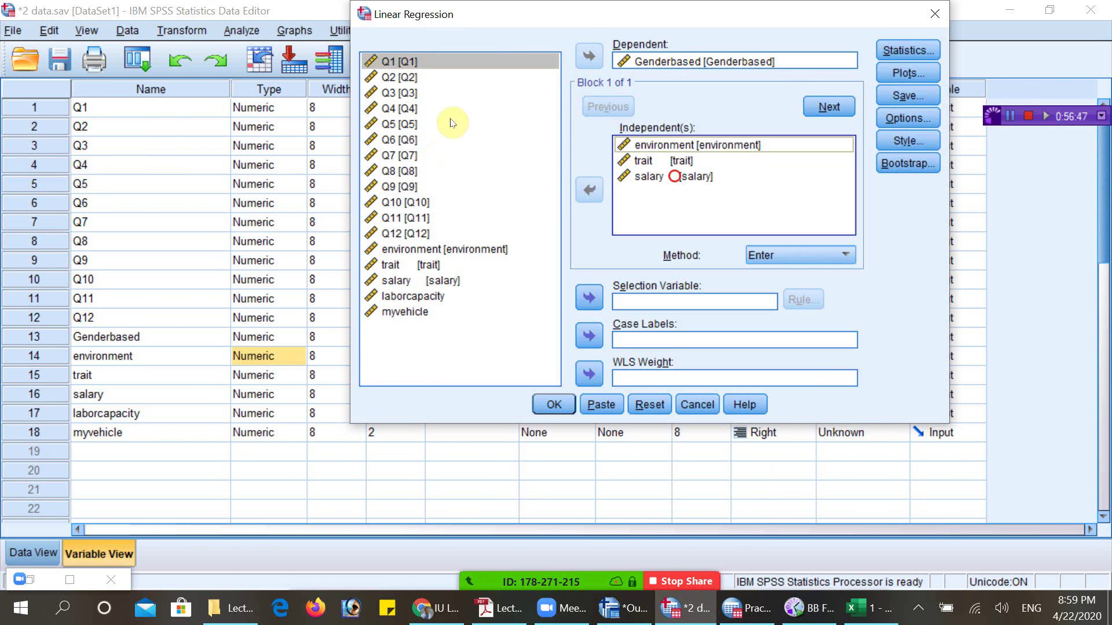
key(Return)
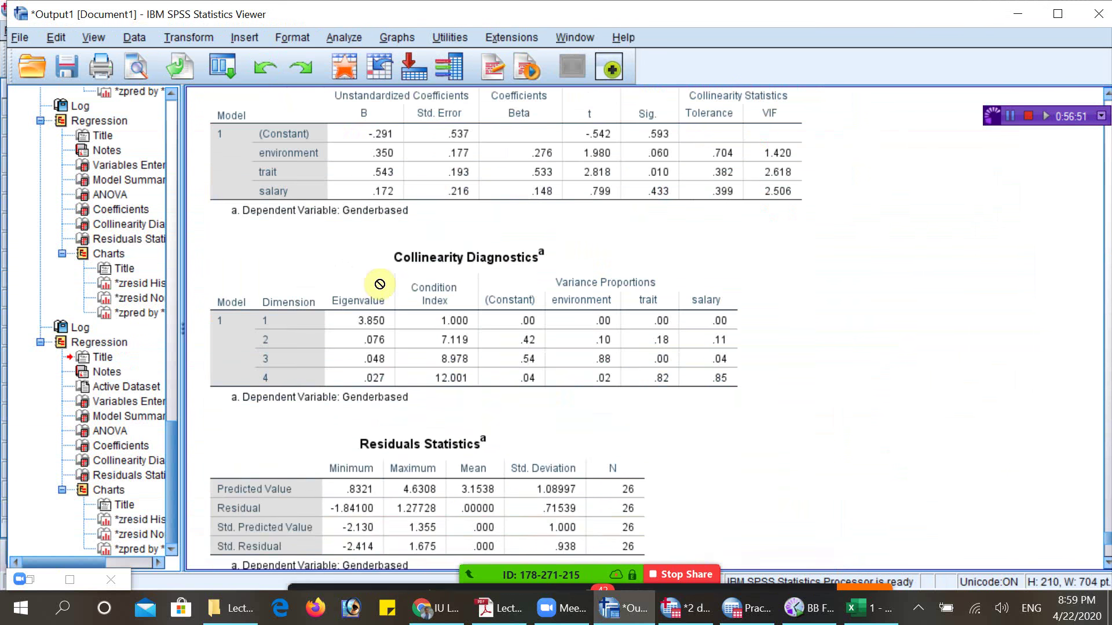
- Examine the Coefficients and Collinearity Diagnostics tables of the Genderbased regression with environment, trait and salary
scroll(379, 284, up, 5)
click(247, 235)
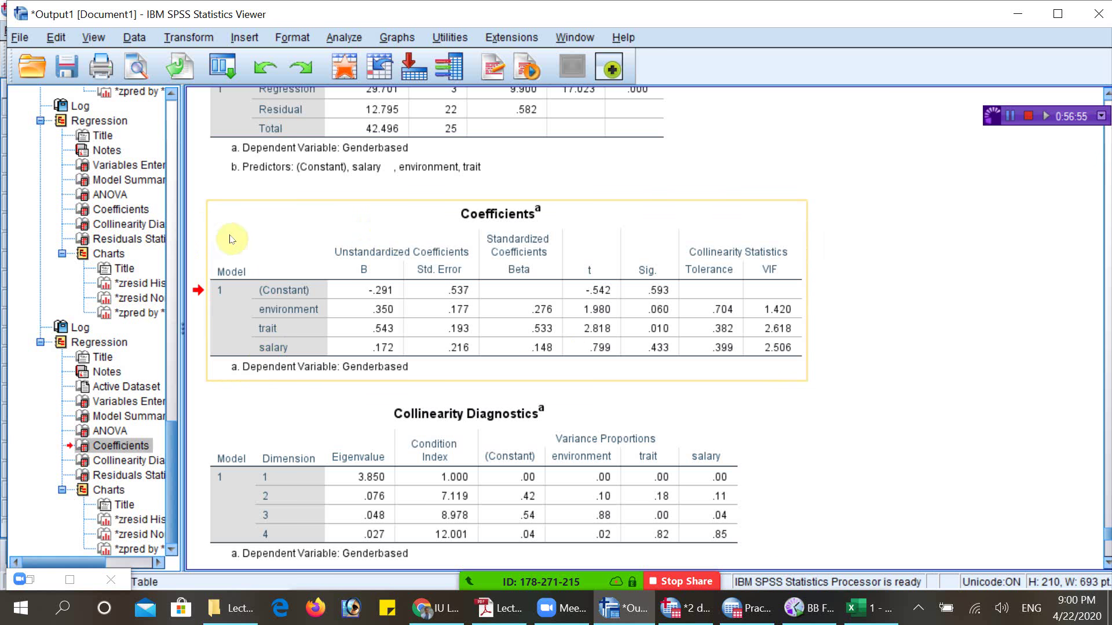
scroll(627, 347, down, 5)
scroll(420, 230, up, 2)
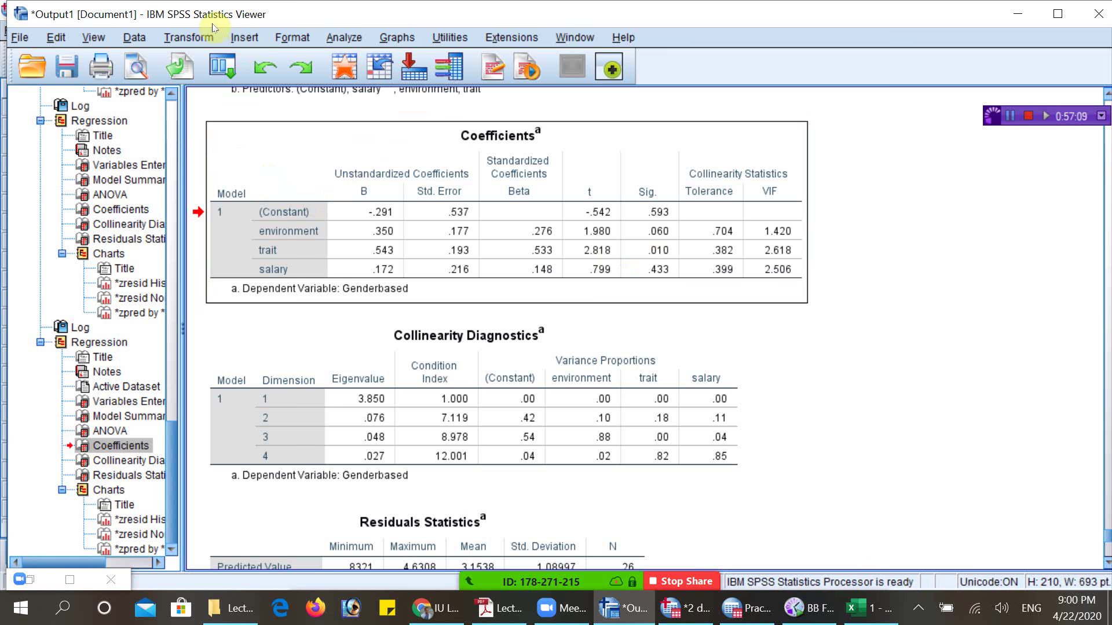
- Remove salary from the independent variables and rerun the linear regression of Genderbased on environment and trait
click(342, 36)
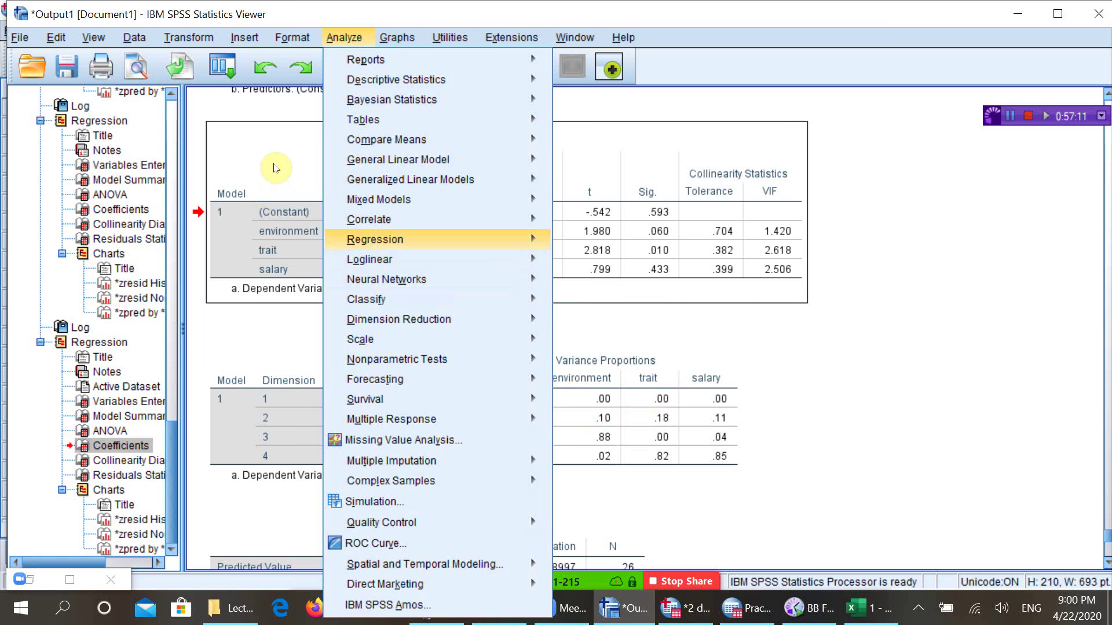
mouse_move(406, 239)
click(603, 262)
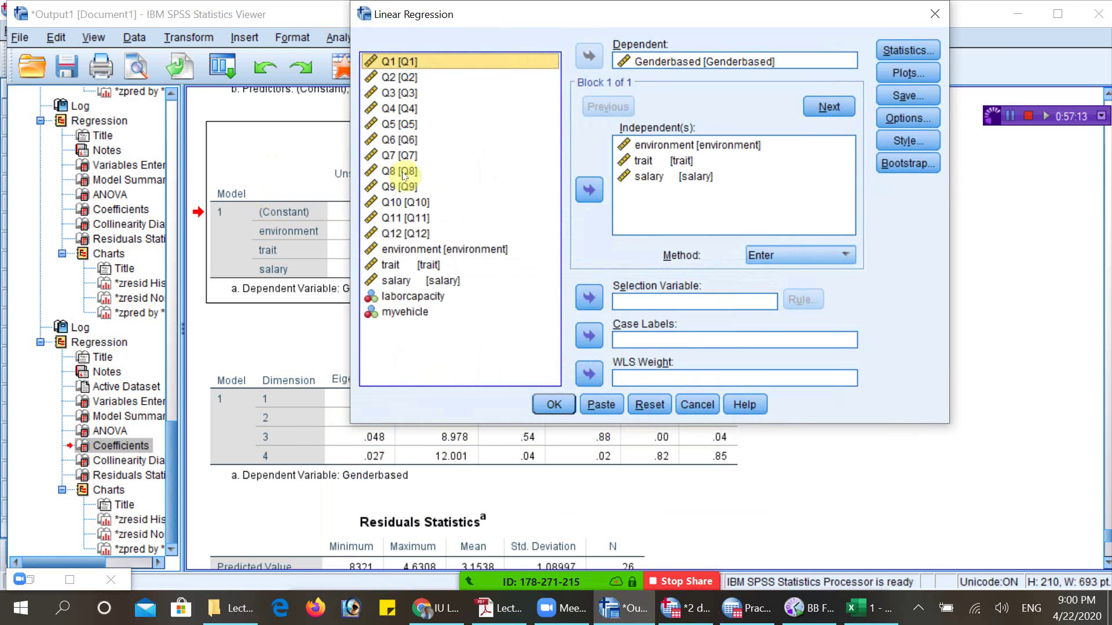
click(649, 176)
click(589, 189)
click(552, 407)
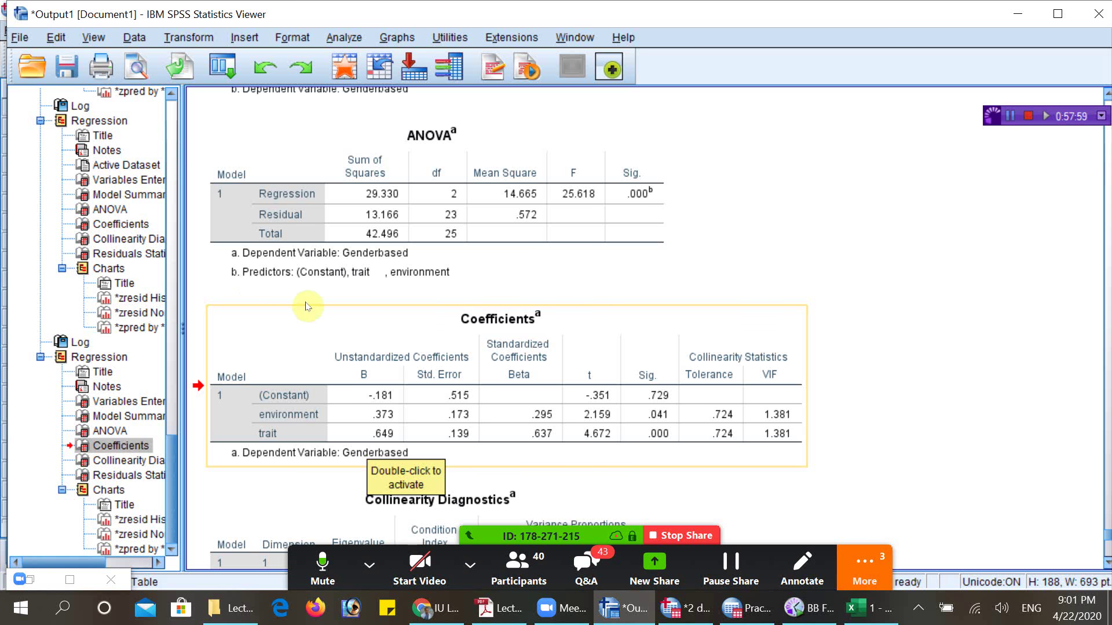
- Check the Coefficients table for environment and trait, and read the newest participant questions about removing variables
click(359, 416)
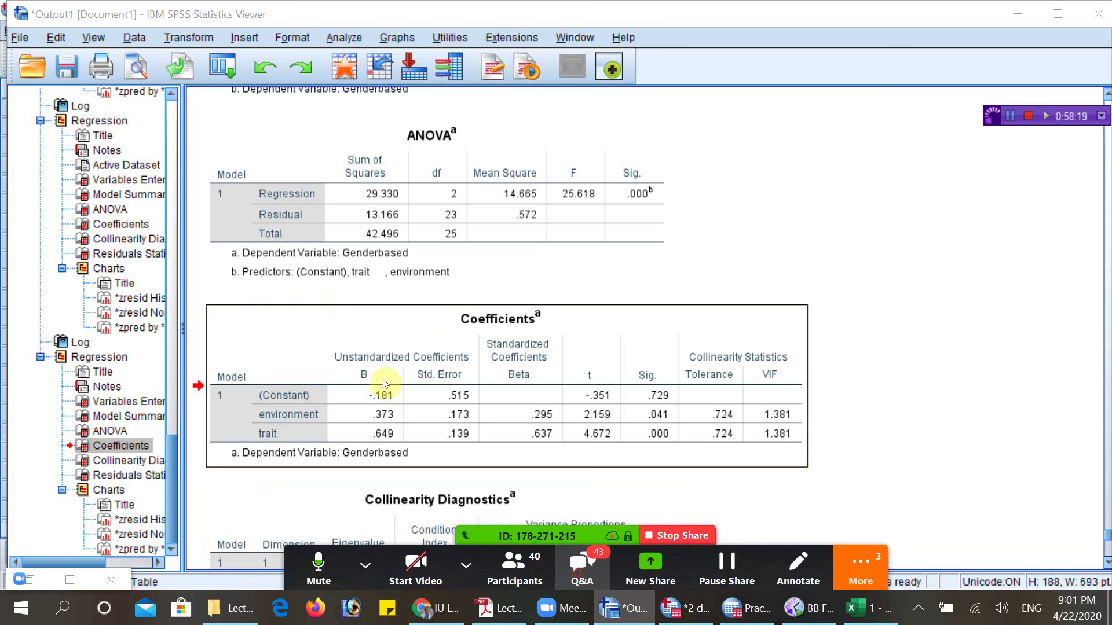
key(alt+Tab)
scroll(545, 189, down, 3)
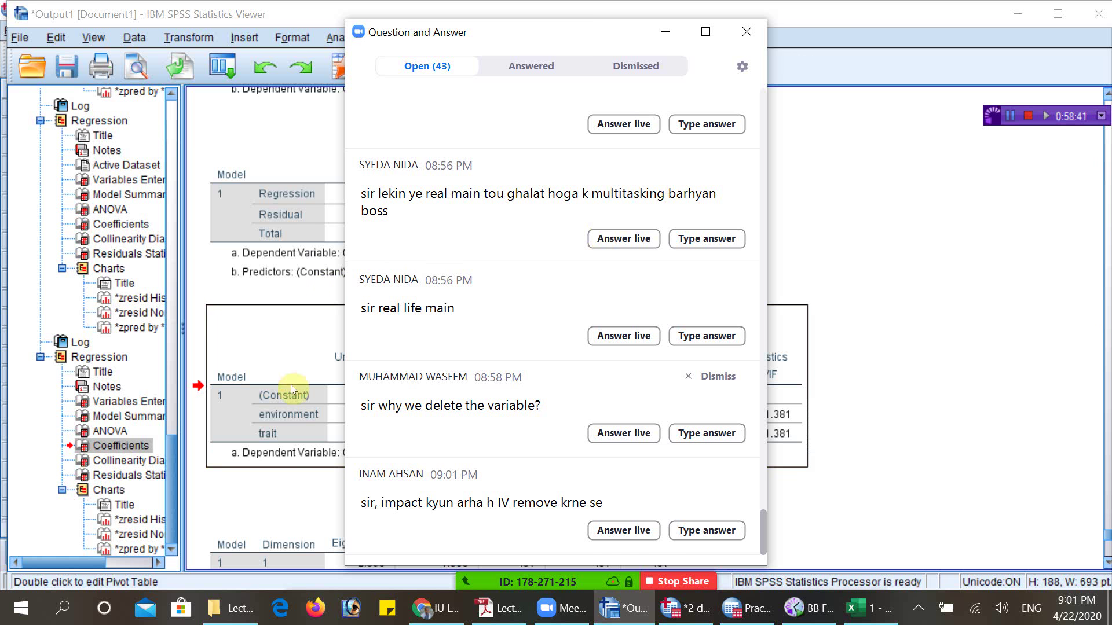
- Switch to File Explorer, minimize the Question and Answer window and look through the Lecture 9 folder for a dataset
click(230, 608)
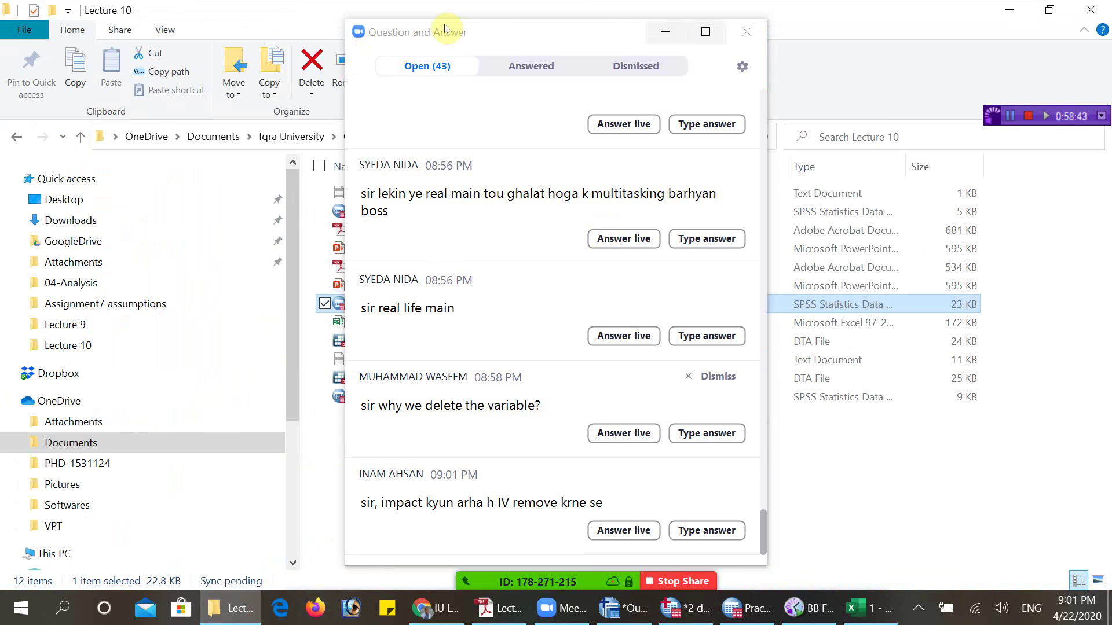
click(665, 31)
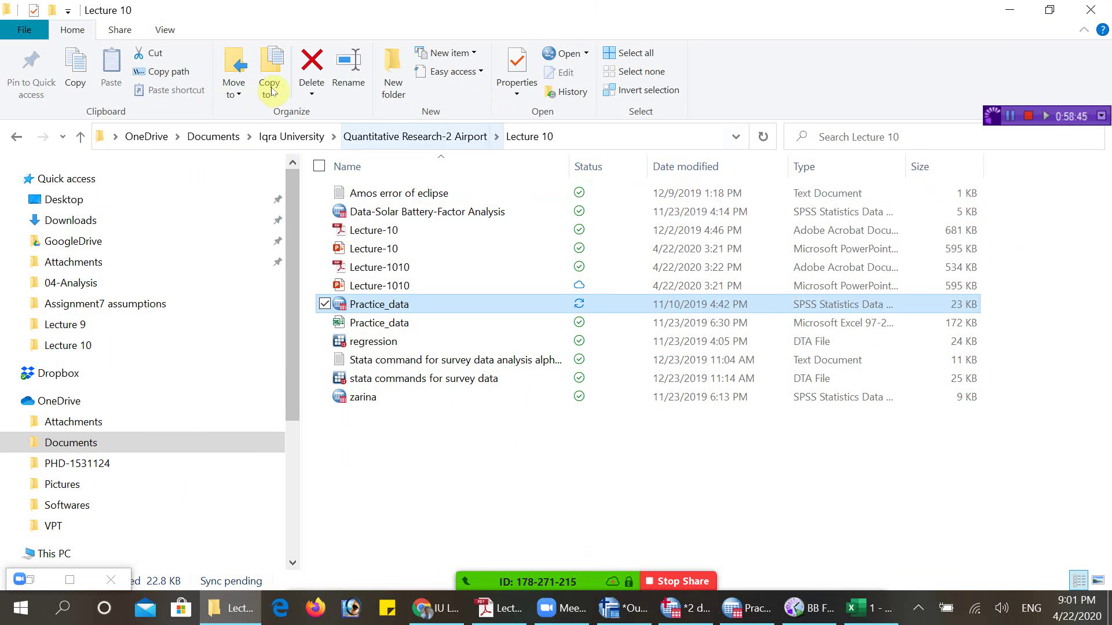
click(405, 136)
key(Up)
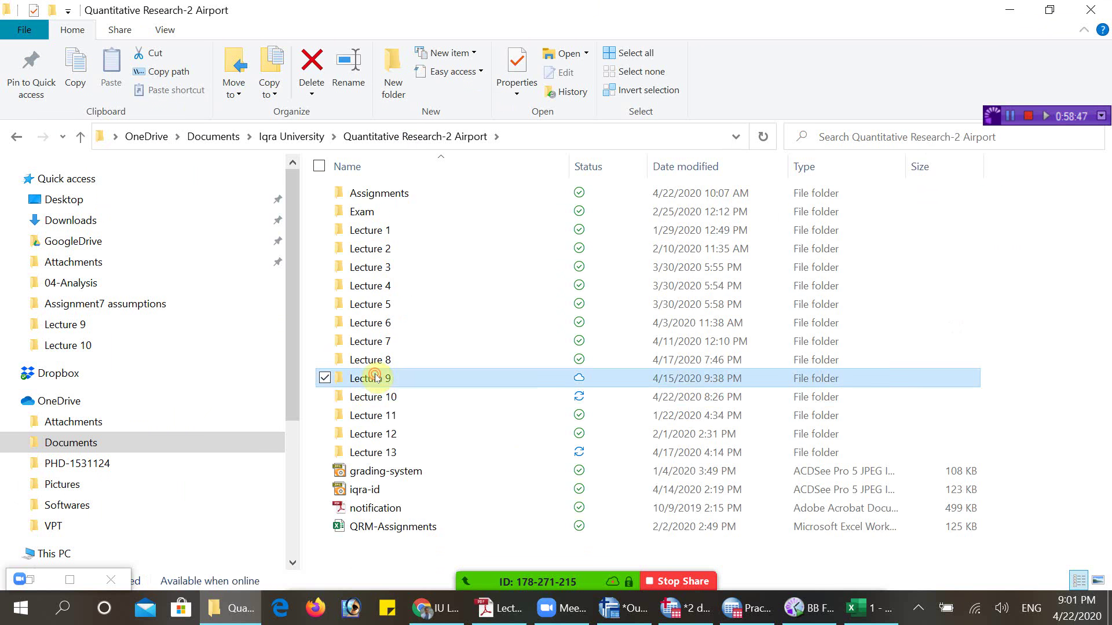
key(Return)
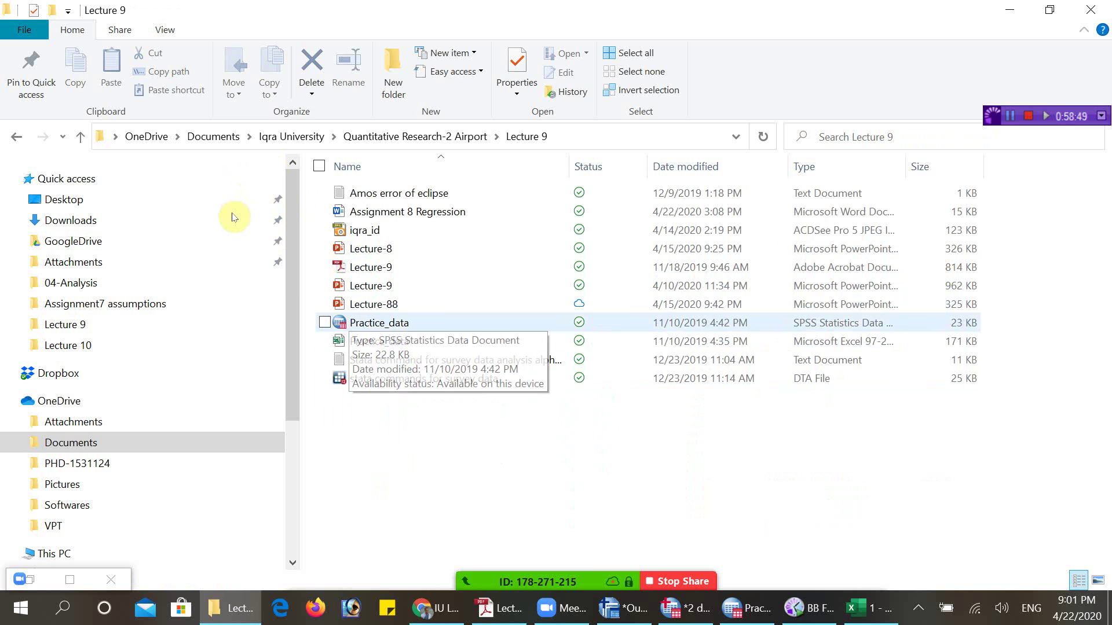
key(BackSpace)
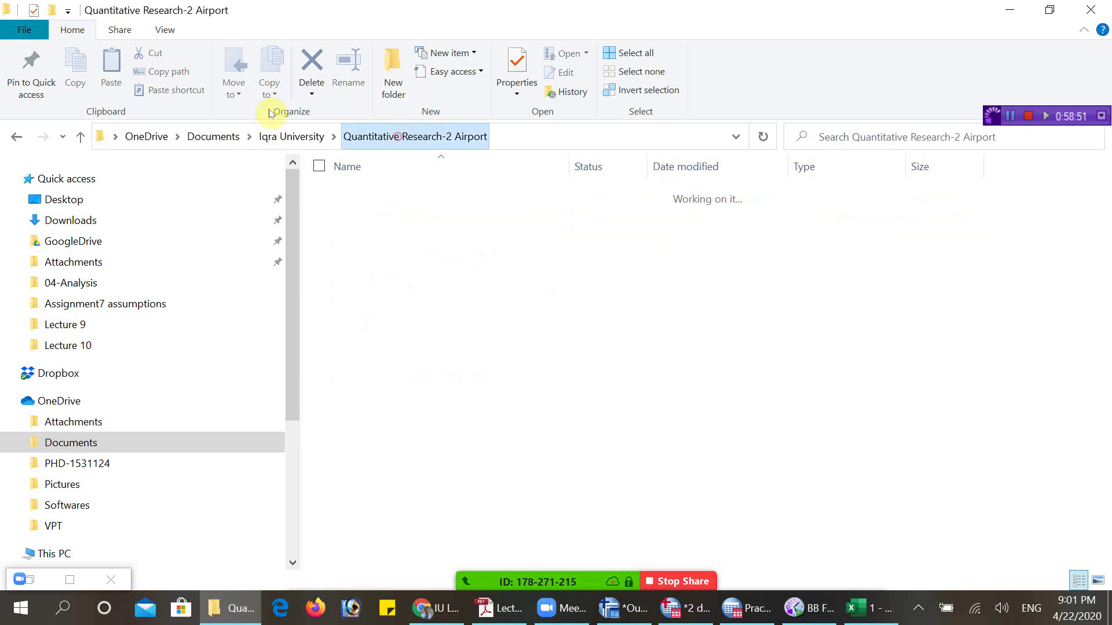
- Open the SCM data SPSS file from the Lecture 8 folder
click(365, 355)
double_click(365, 354)
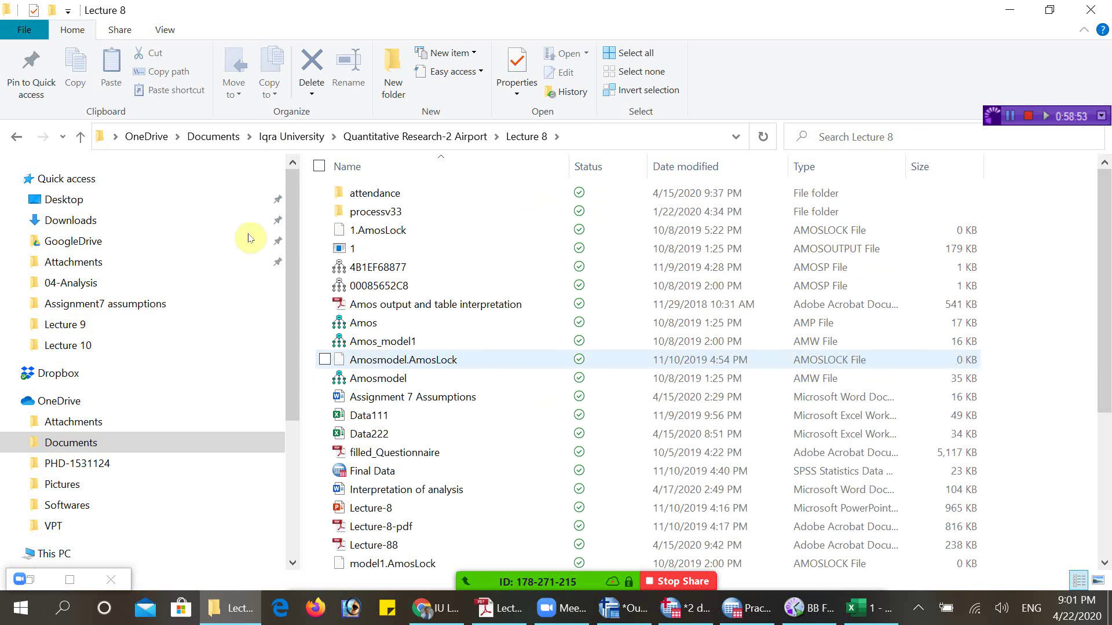
scroll(435, 383, down, 1)
scroll(435, 384, down, 1)
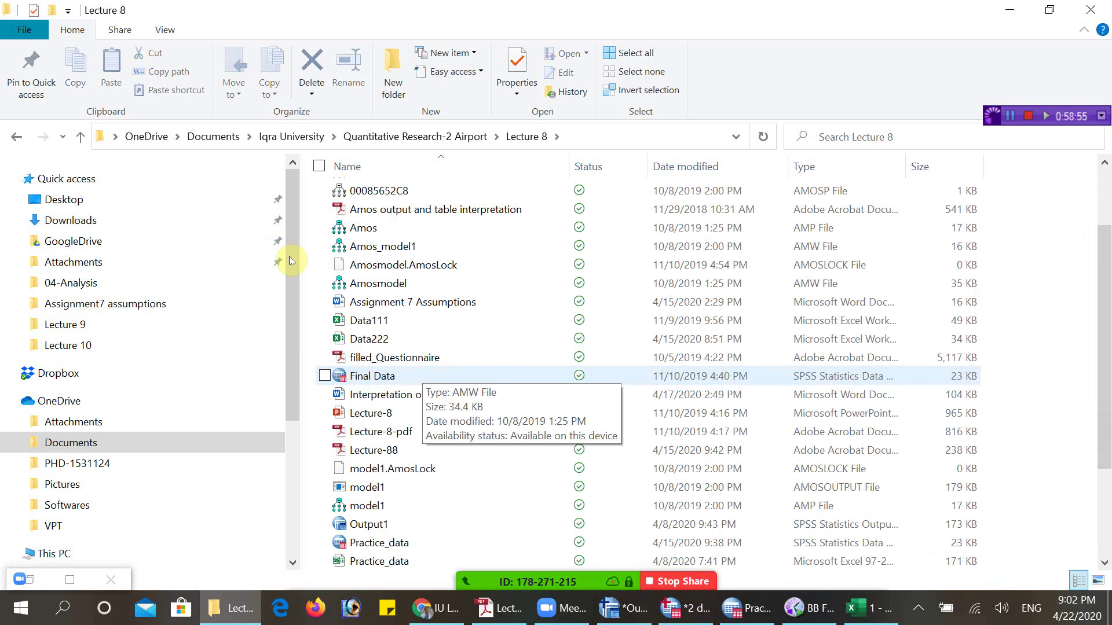
scroll(436, 385, down, 2)
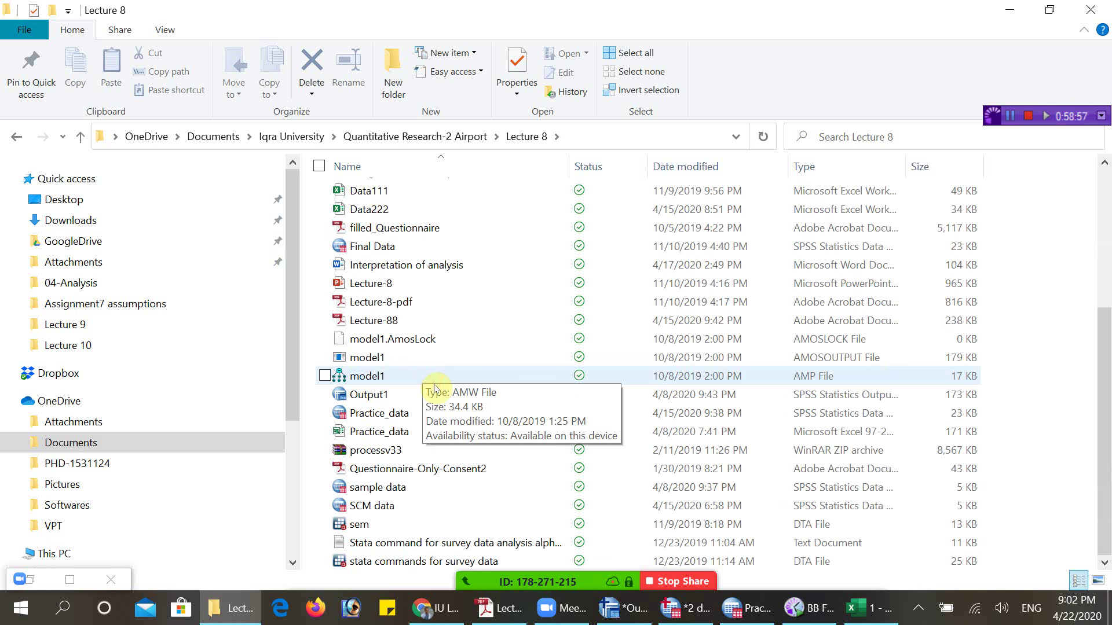
click(350, 504)
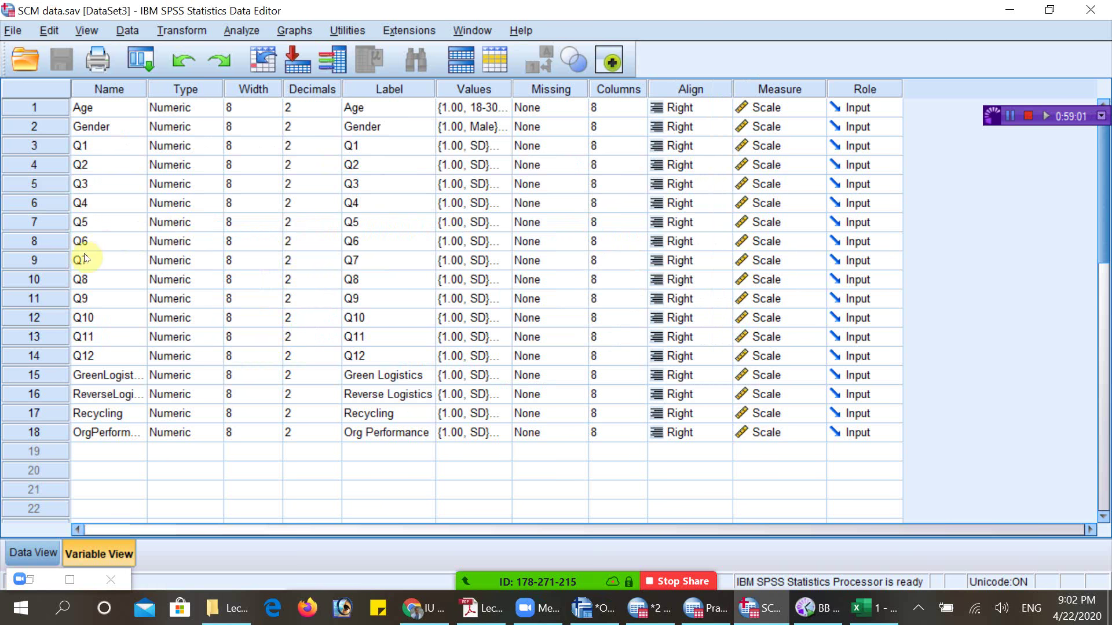
- Widen the Name column of SCM data.sav to fit the full variable names such as GreenLogistics and OrgPerformance
click(109, 375)
click(110, 432)
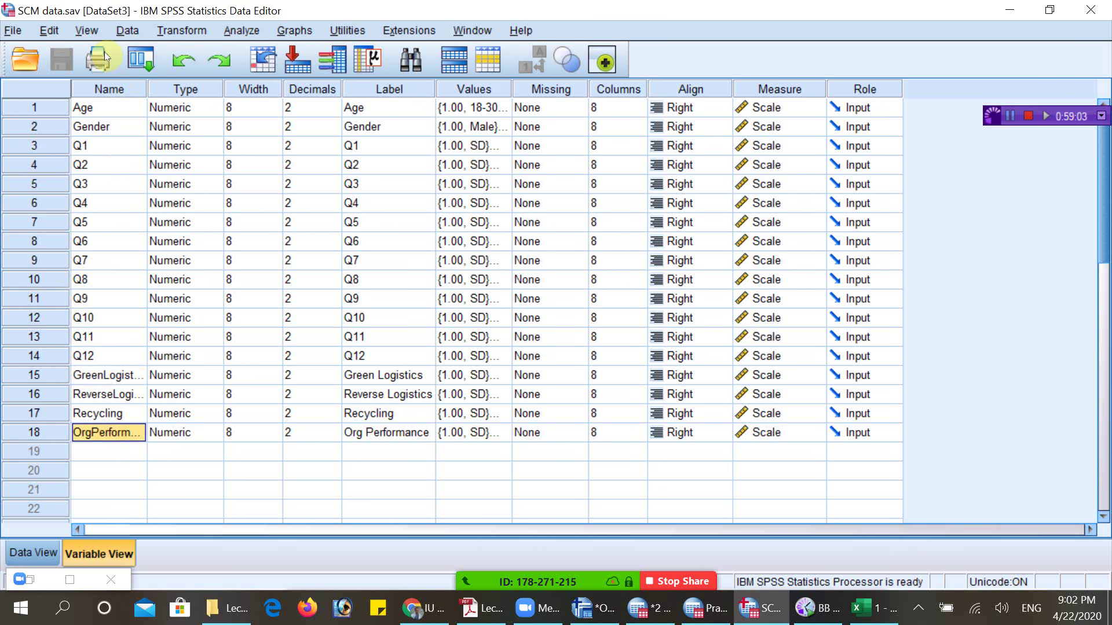
drag(147, 87, 148, 87)
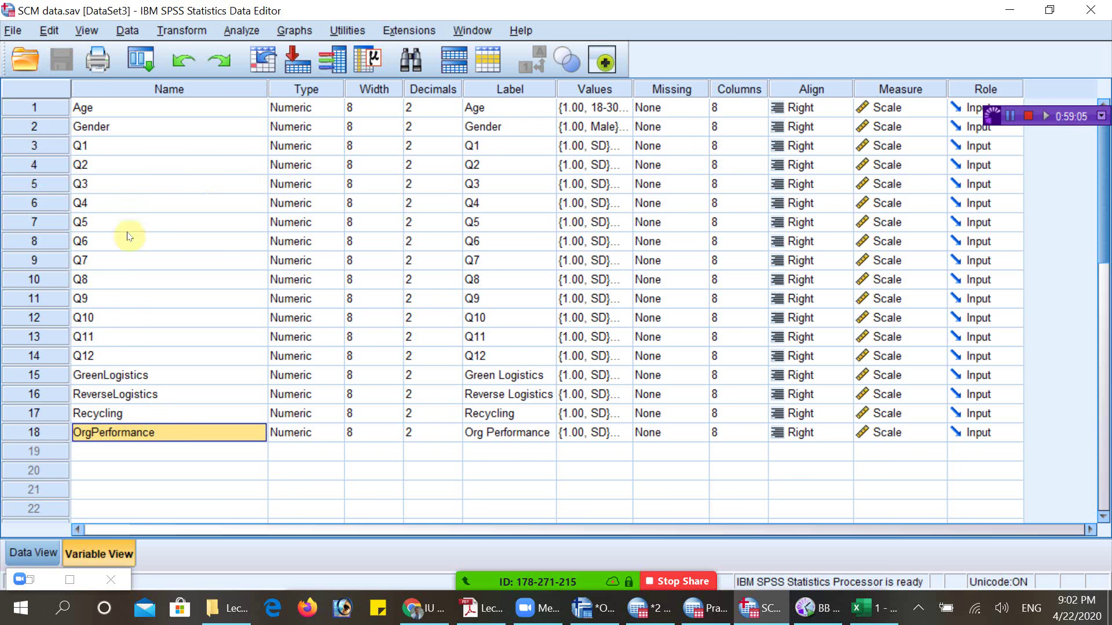
- Start a linear regression on SCM data.sav with Org Performance as the dependent variable
key(alt+a)
key(Down)
key(Down)
key(Down)
key(Down)
key(Down)
key(Down)
key(Down)
key(Down)
key(Down)
key(Down)
key(Down)
key(Down)
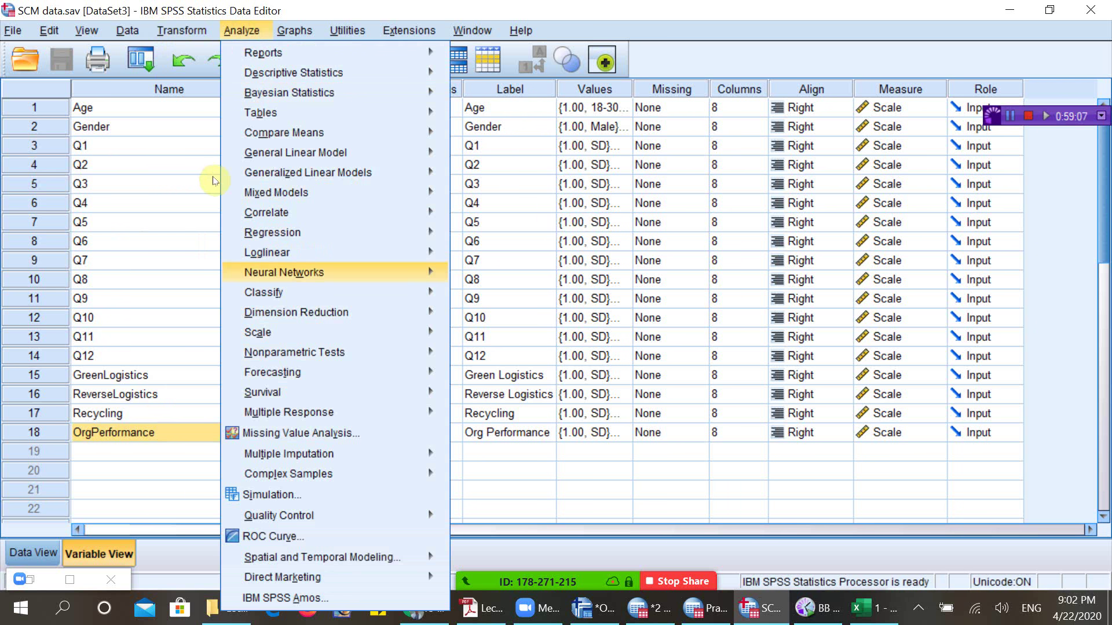
key(Up)
key(Up)
key(Right)
key(Down)
key(Return)
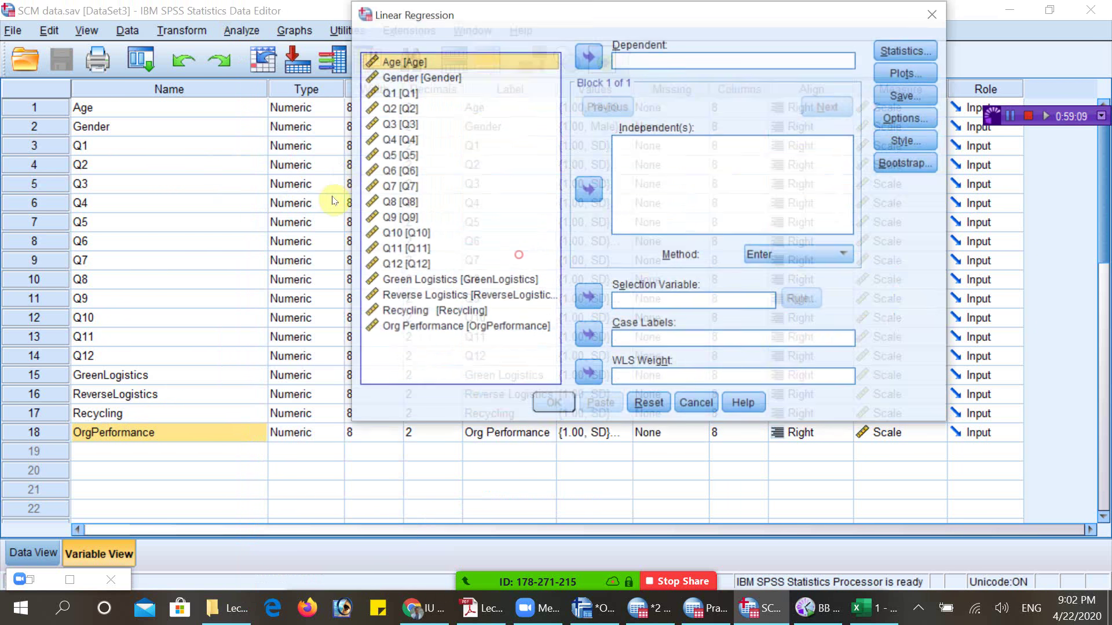
click(441, 327)
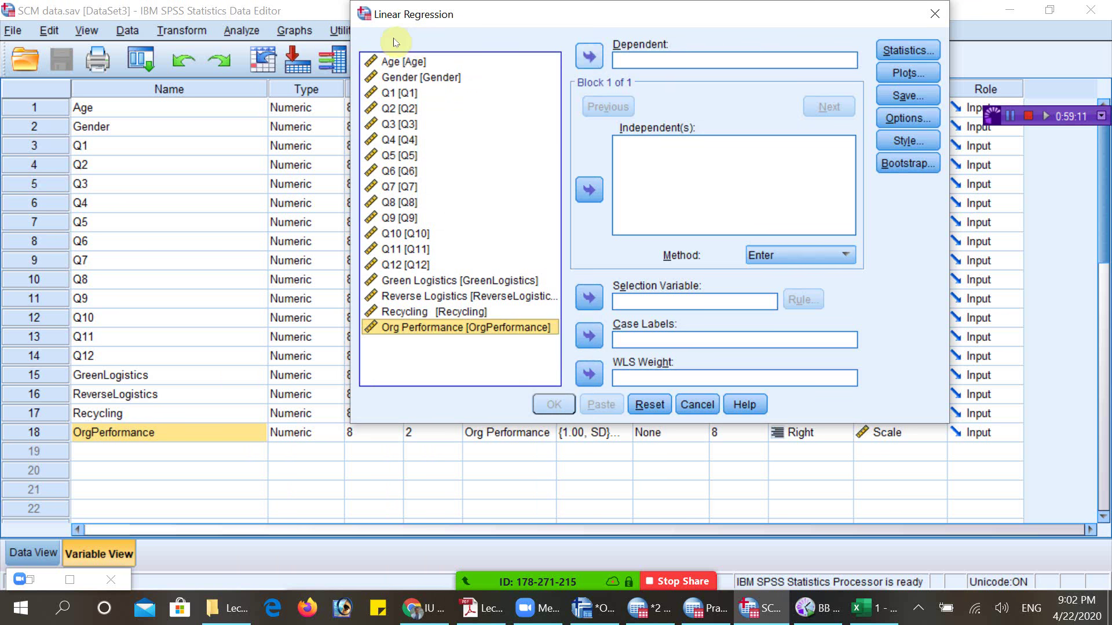
click(589, 56)
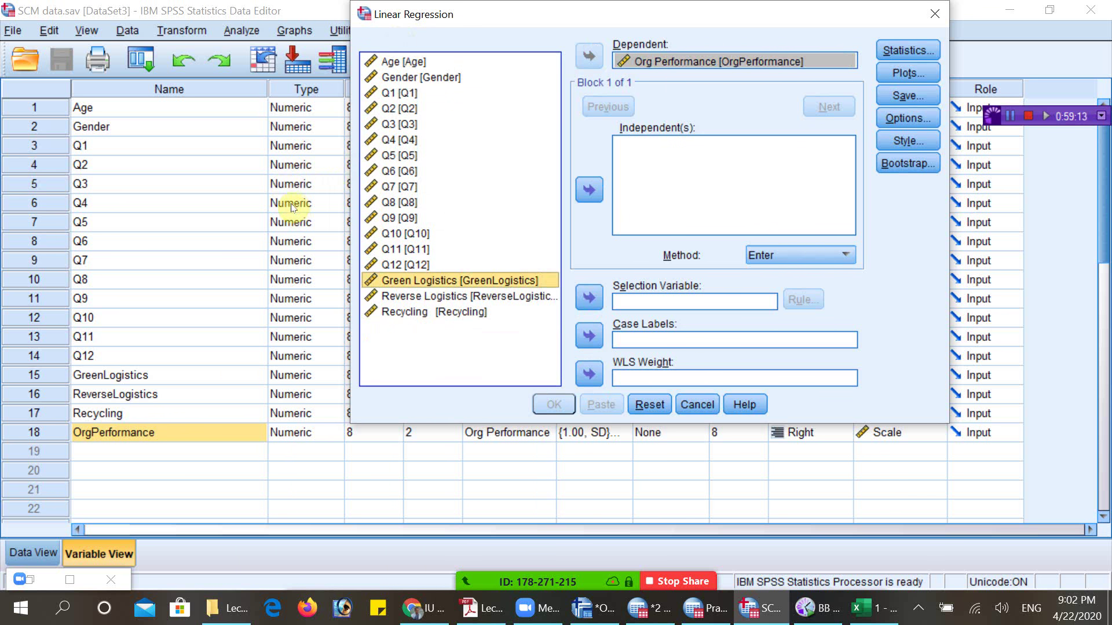
- Add Green Logistics, Reverse Logistics and Recycling as the independent variables of the regression
key(shift+Down)
key(shift+Down)
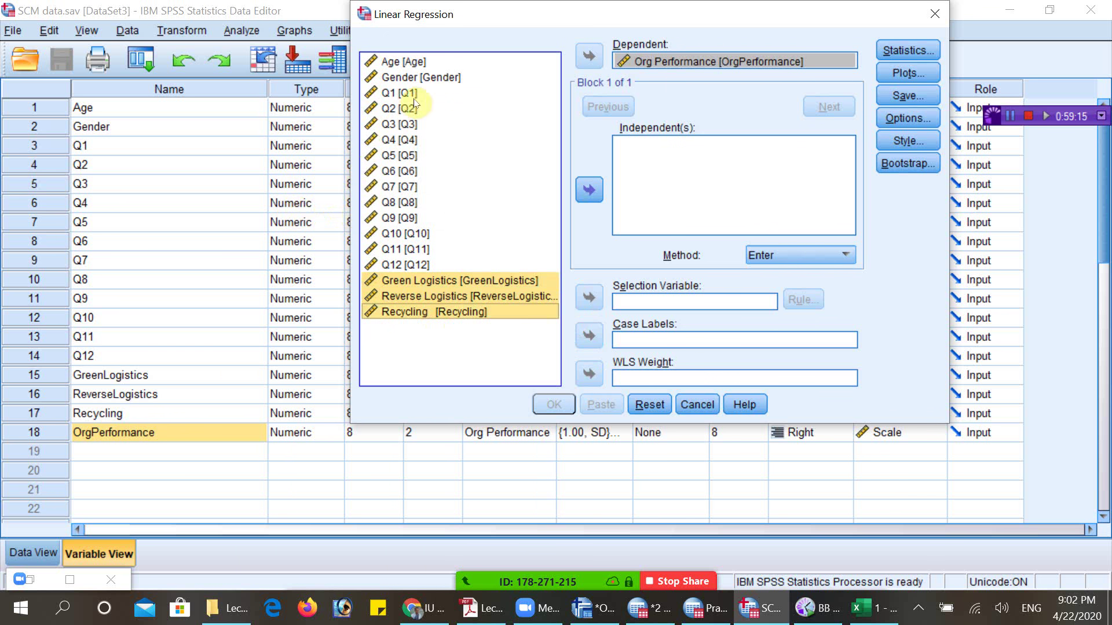
key(Return)
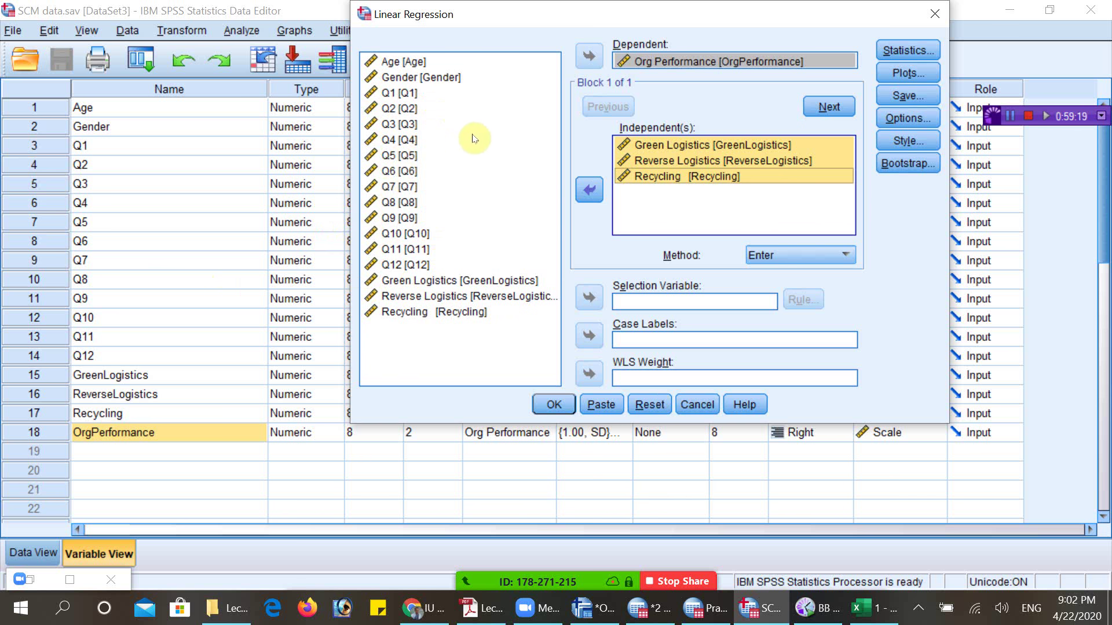
- Include collinearity diagnostics and the Durbin-Watson test in the regression statistics
click(908, 51)
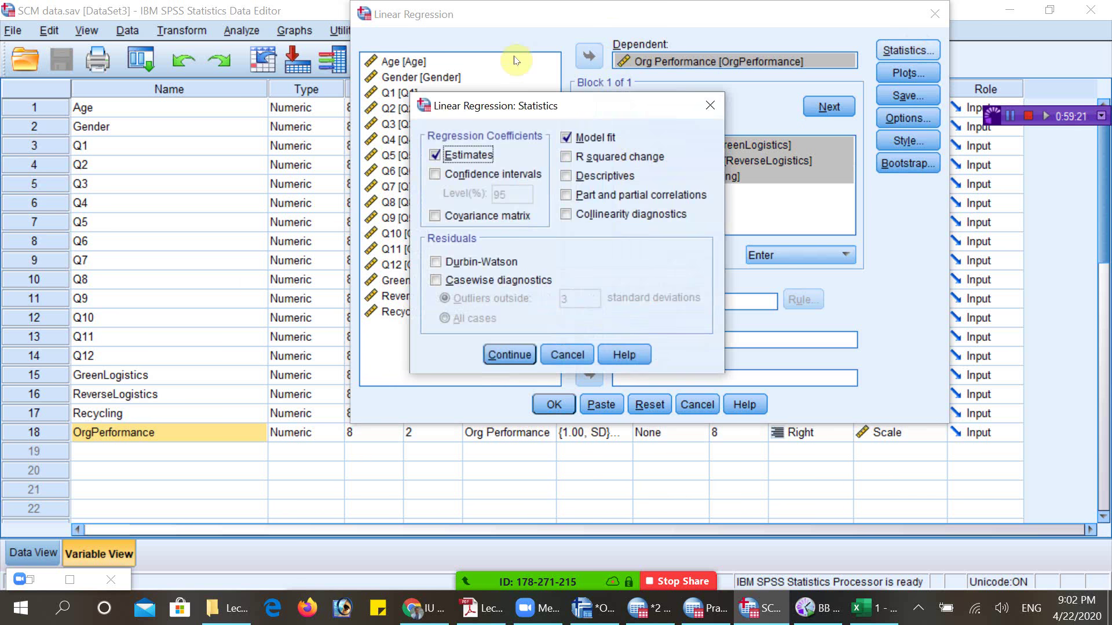
key(alt+l)
key(alt+u)
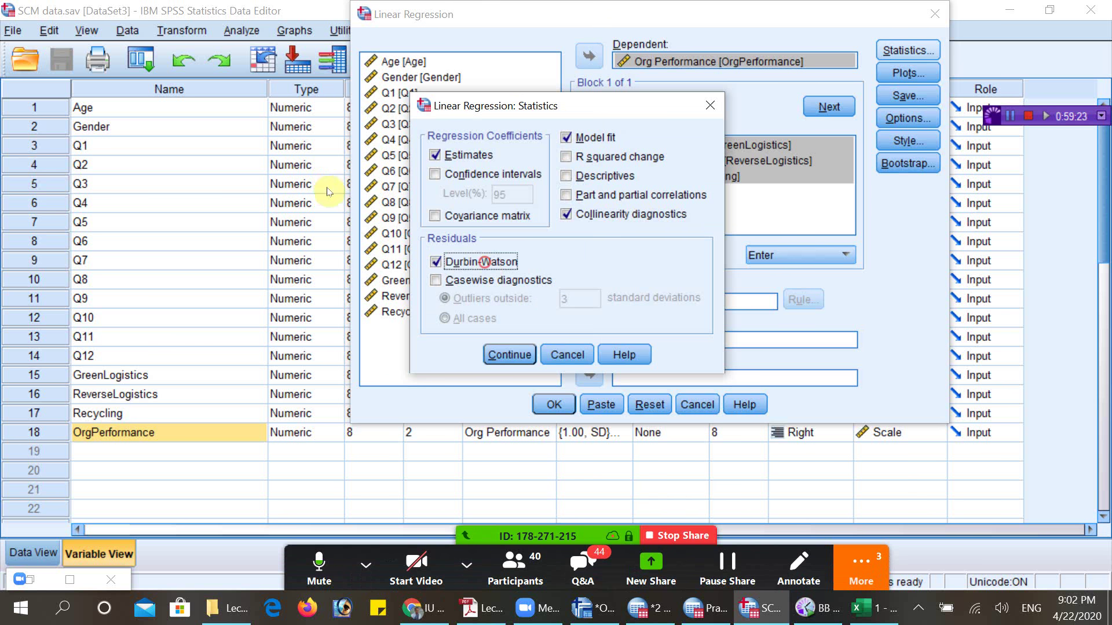
key(Return)
- Request a scatterplot of *ZPRED on Y against *ZRESID on X, a histogram and a normal probability plot, and run the regression
key(alt+t)
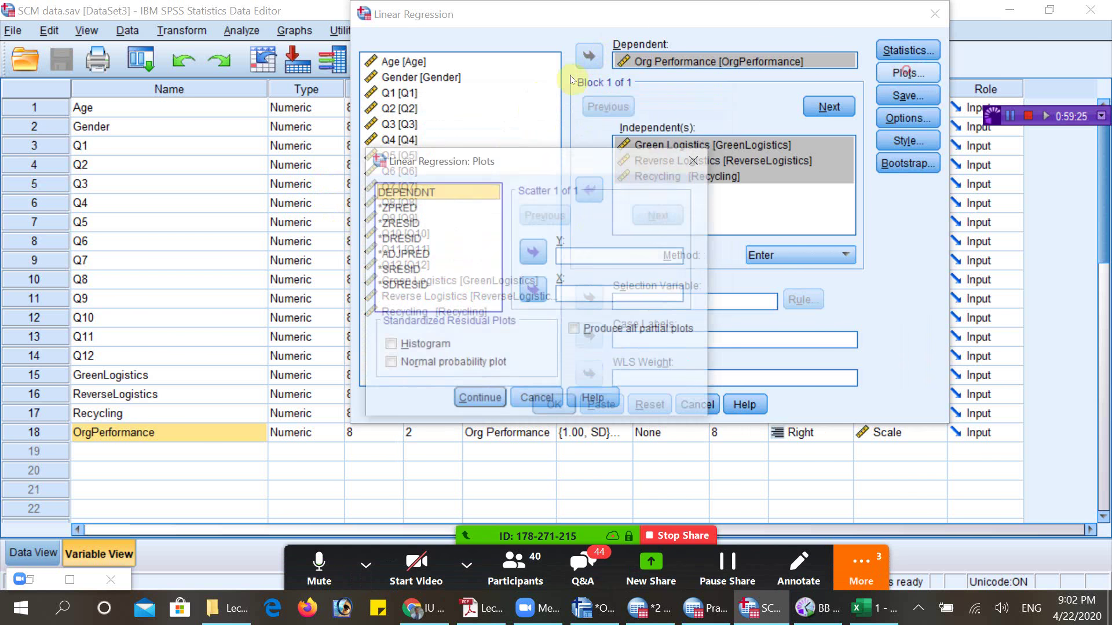
key(Down)
key(Tab)
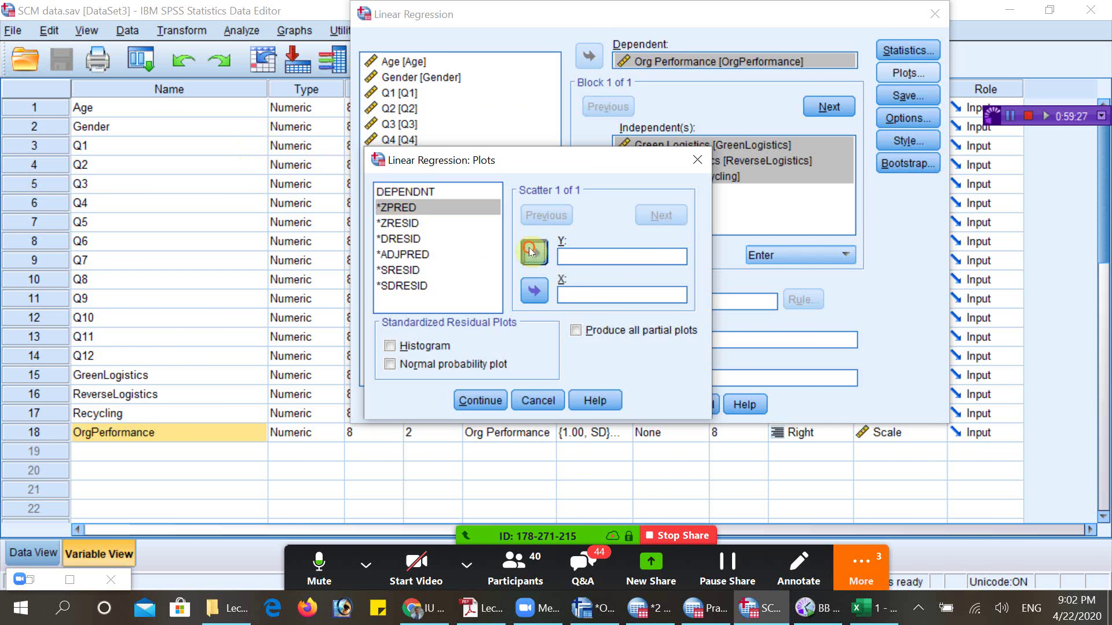
key(space)
click(405, 223)
click(534, 291)
click(425, 346)
click(447, 365)
key(Return)
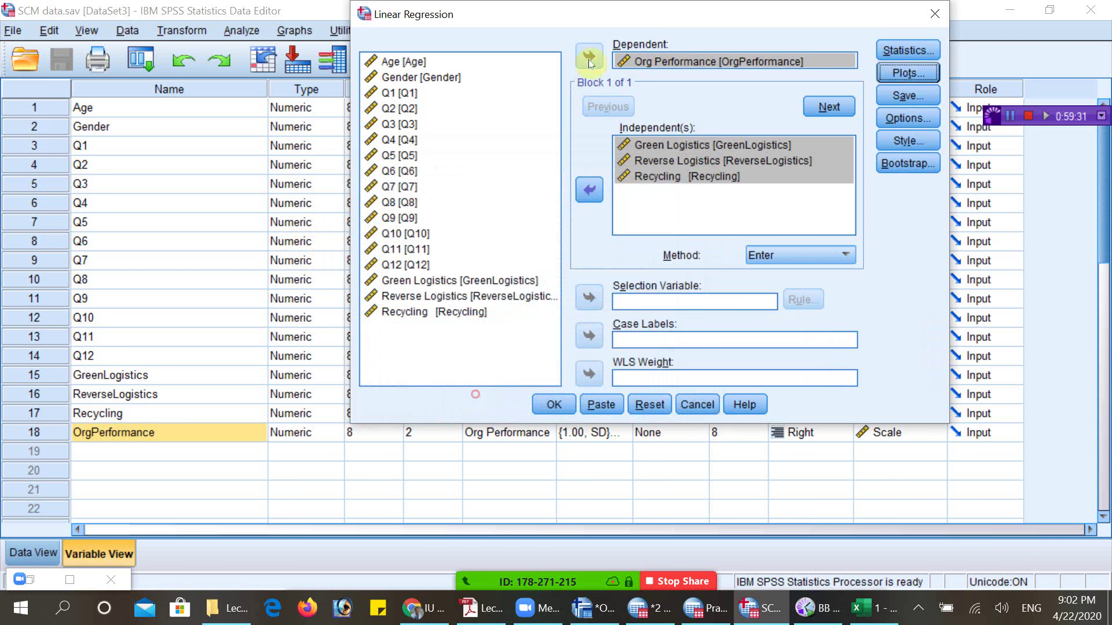
key(Return)
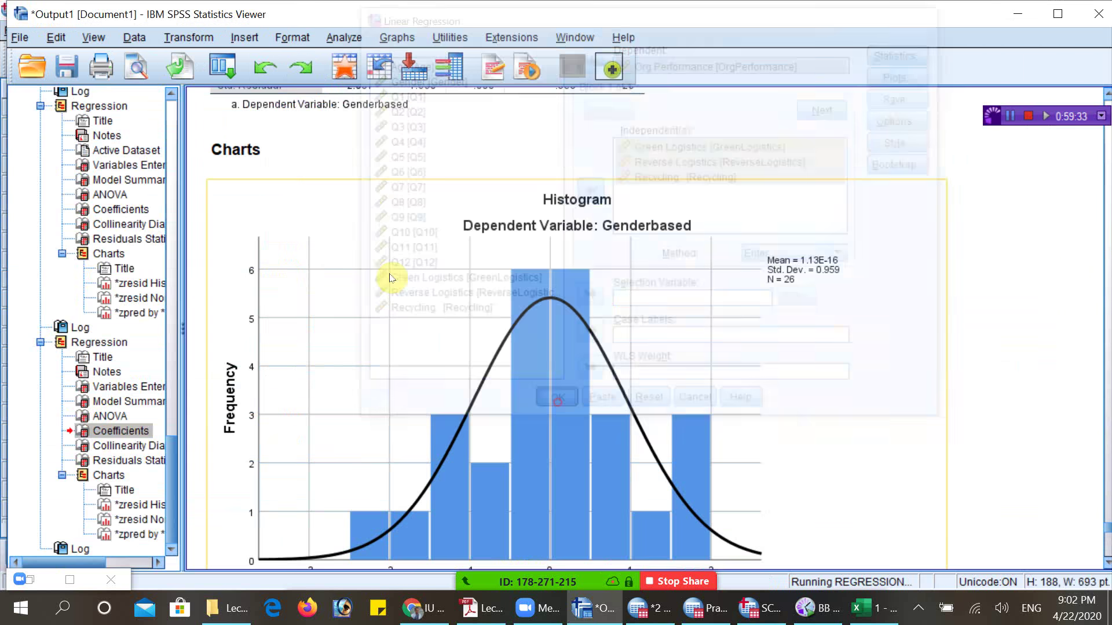
- Examine the Model Summary, ANOVA and Coefficients tables of the Org Performance regression with all three predictors
click(626, 370)
scroll(398, 231, down, 3)
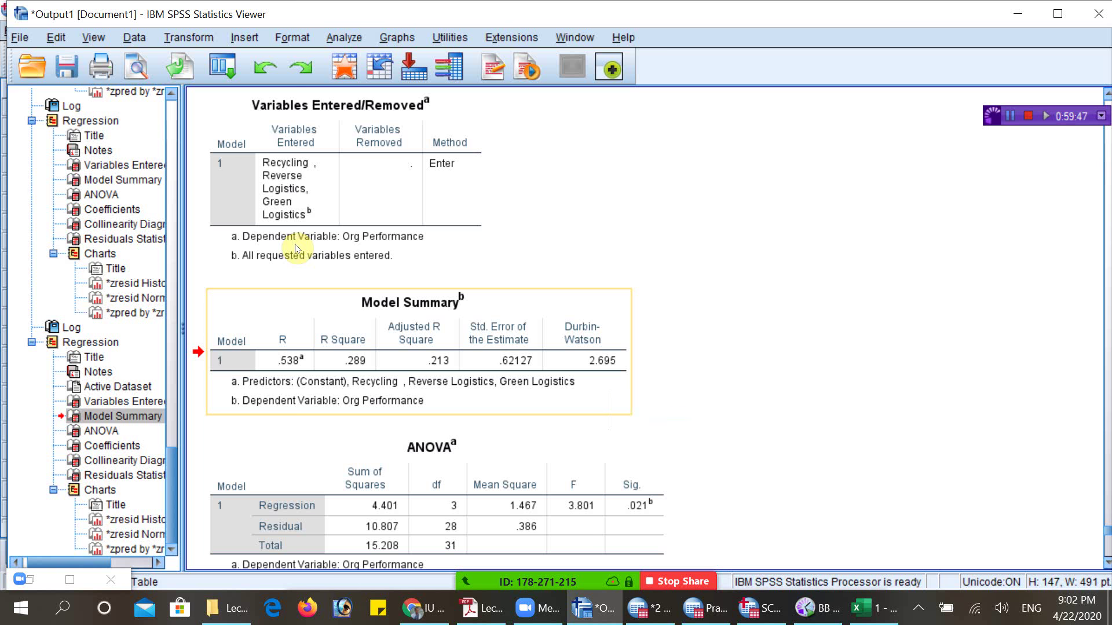
scroll(307, 249, down, 3)
click(647, 443)
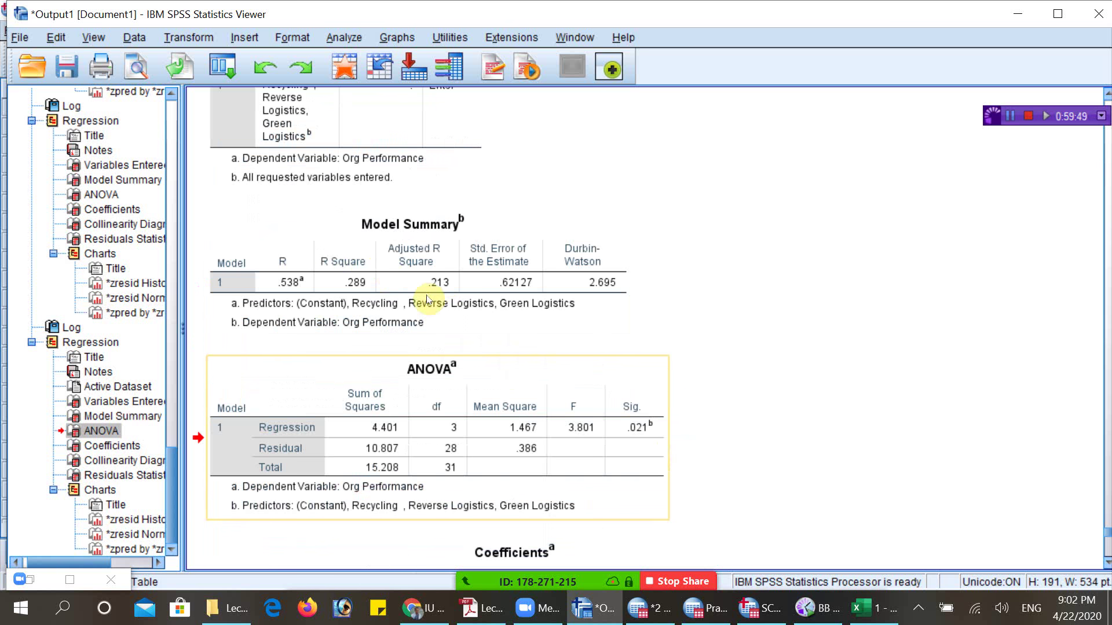
scroll(427, 289, down, 3)
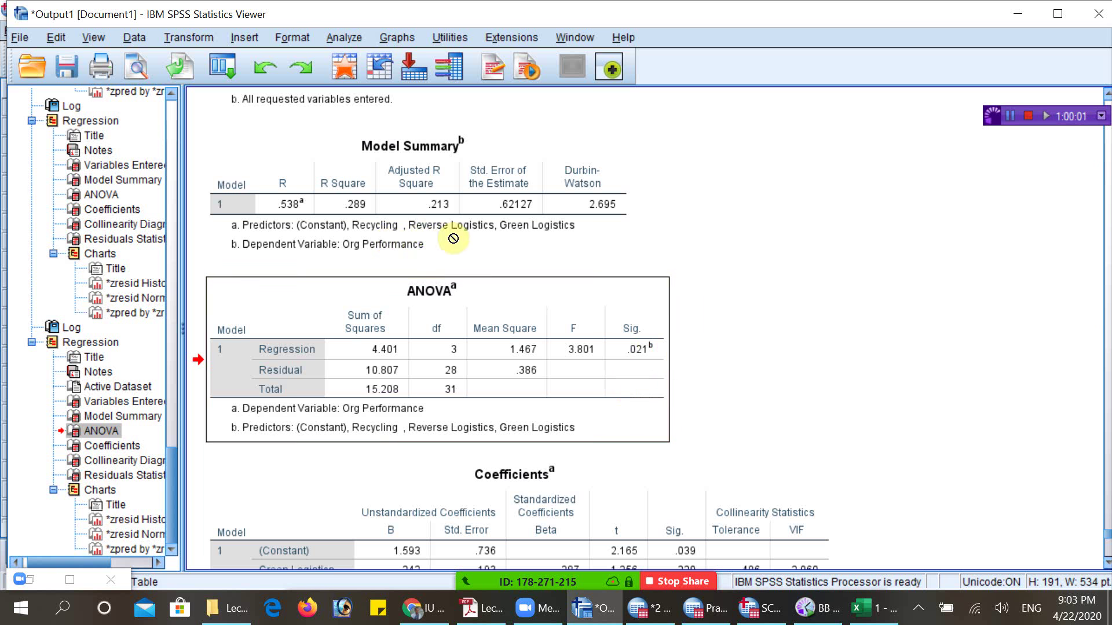
scroll(422, 211, down, 3)
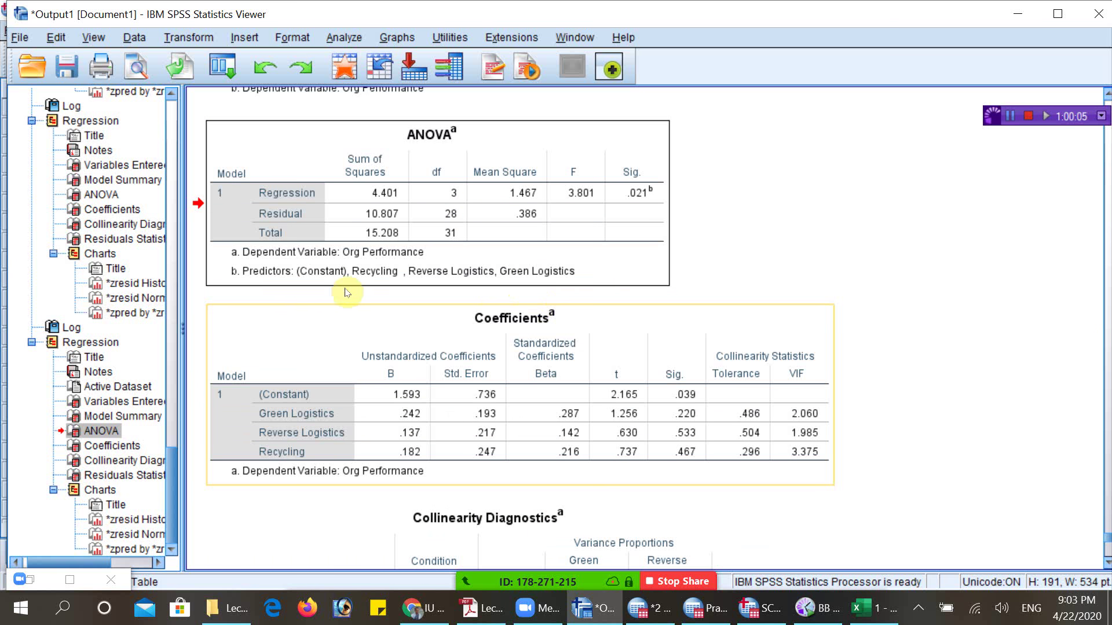
key(Down)
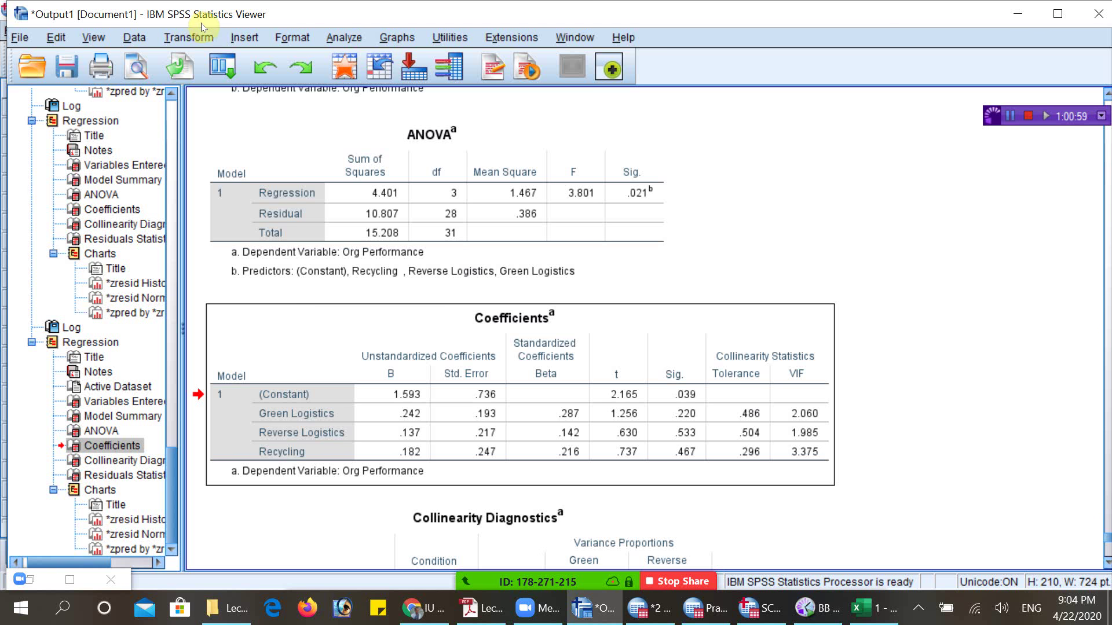
- Remove Reverse Logistics from the independent variables and rerun the linear regression of Org Performance on Green Logistics and Recycling
click(344, 37)
key(Up)
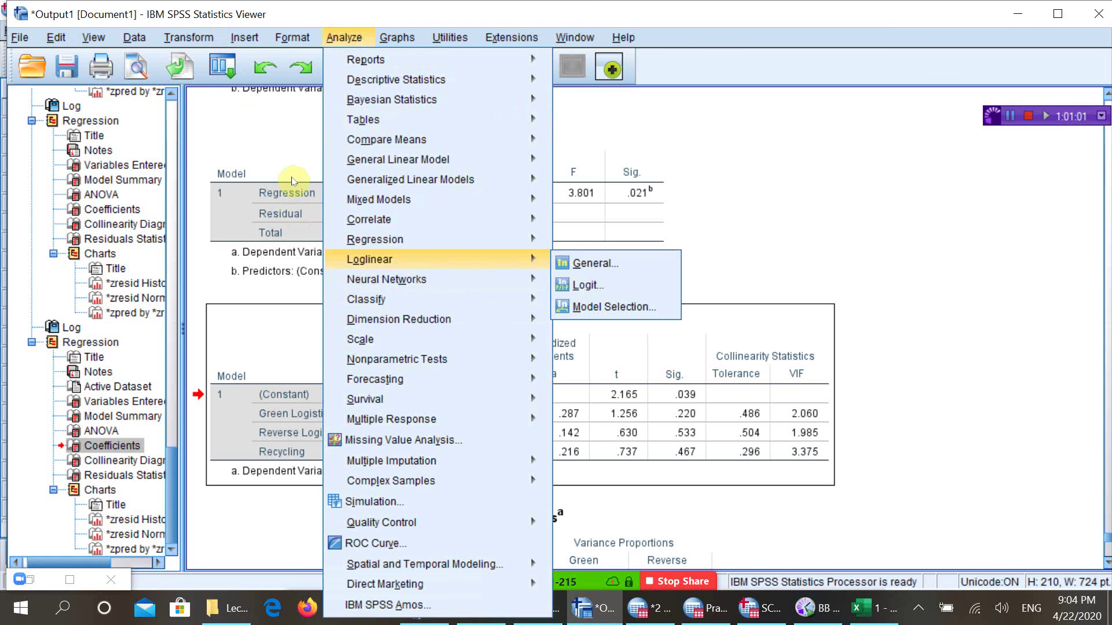
key(Up)
key(Right)
key(Down)
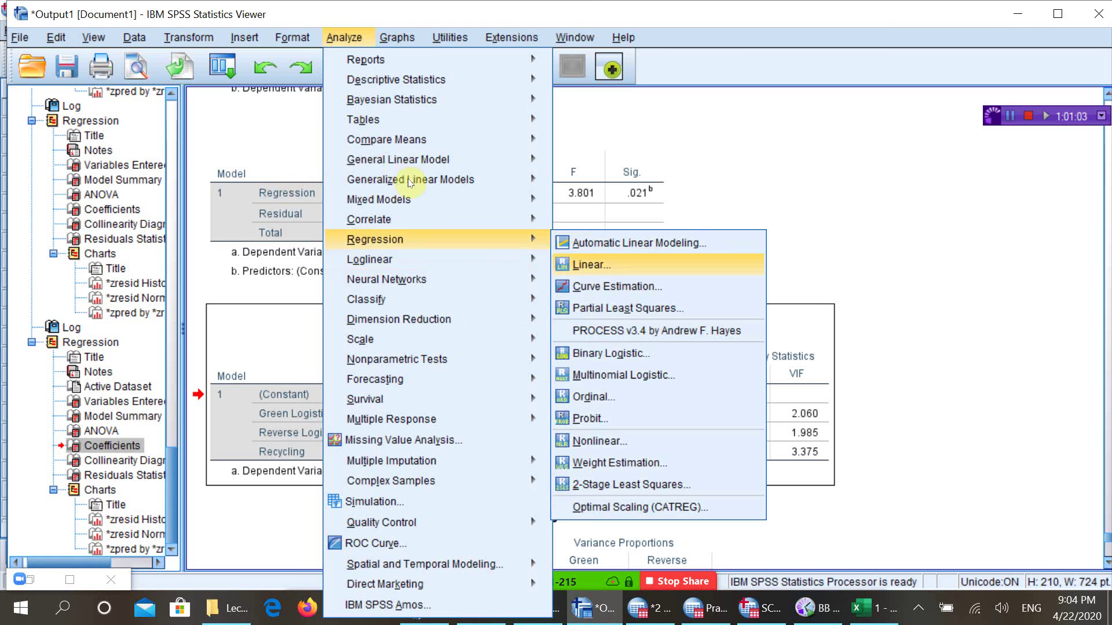
key(Return)
click(723, 161)
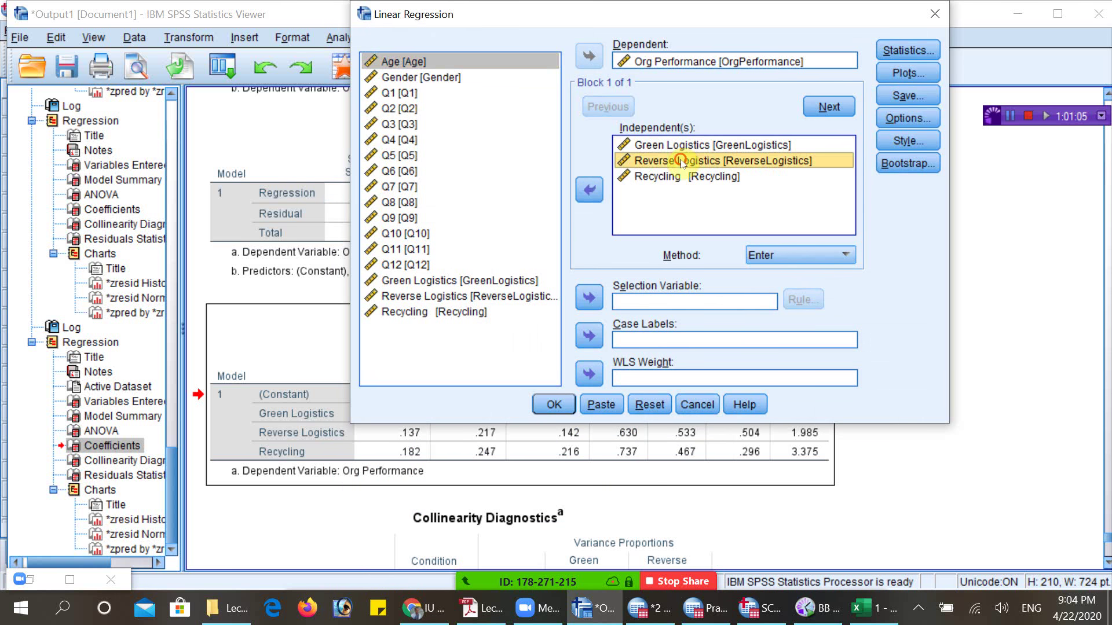
click(589, 189)
click(554, 404)
- Examine the Coefficients table for Green Logistics and Recycling in the rerun regression
scroll(664, 293, down, 10)
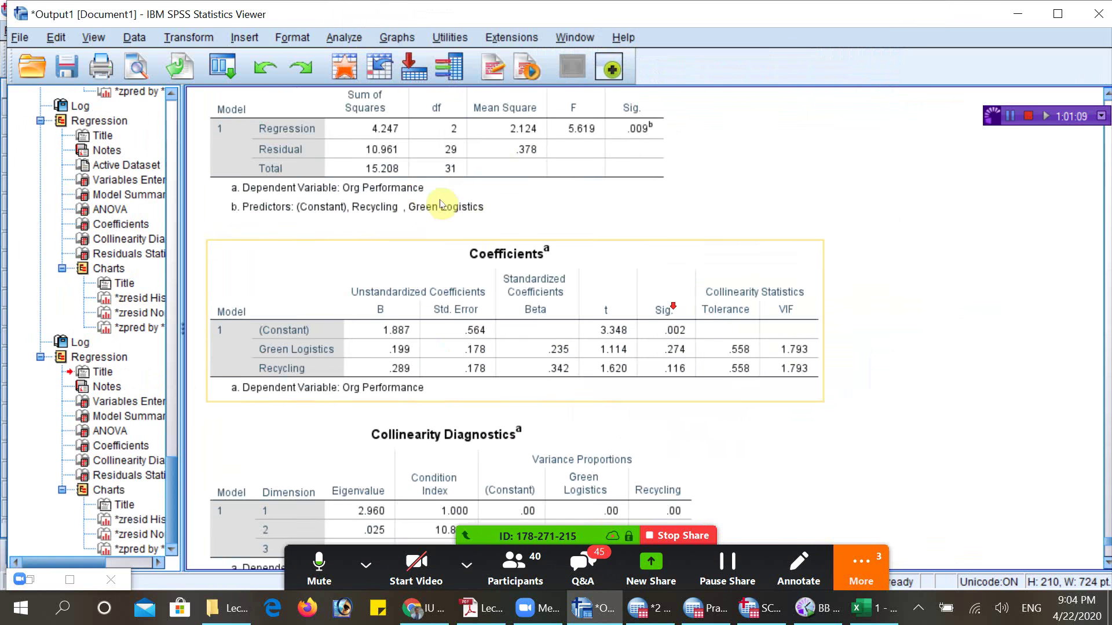
scroll(633, 323, down, 3)
scroll(660, 324, up, 4)
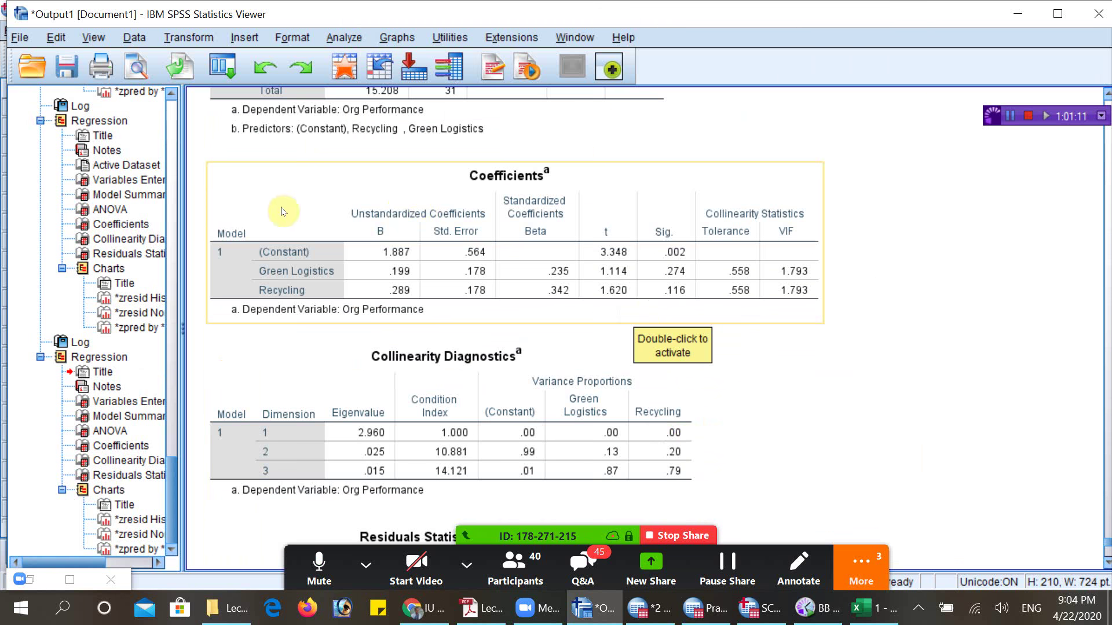
click(276, 272)
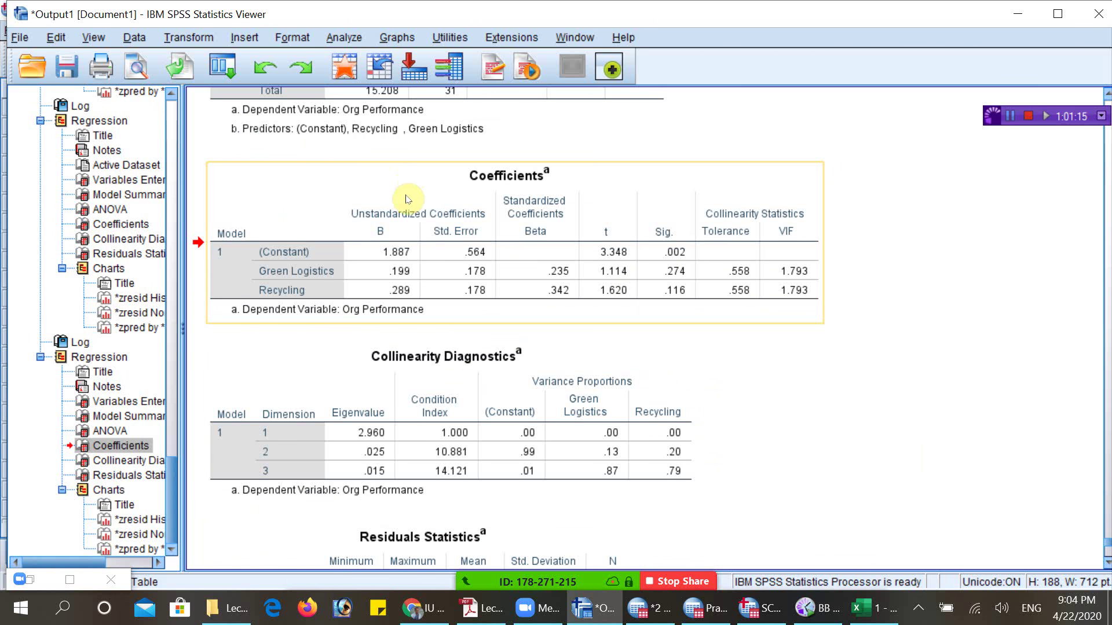
click(602, 294)
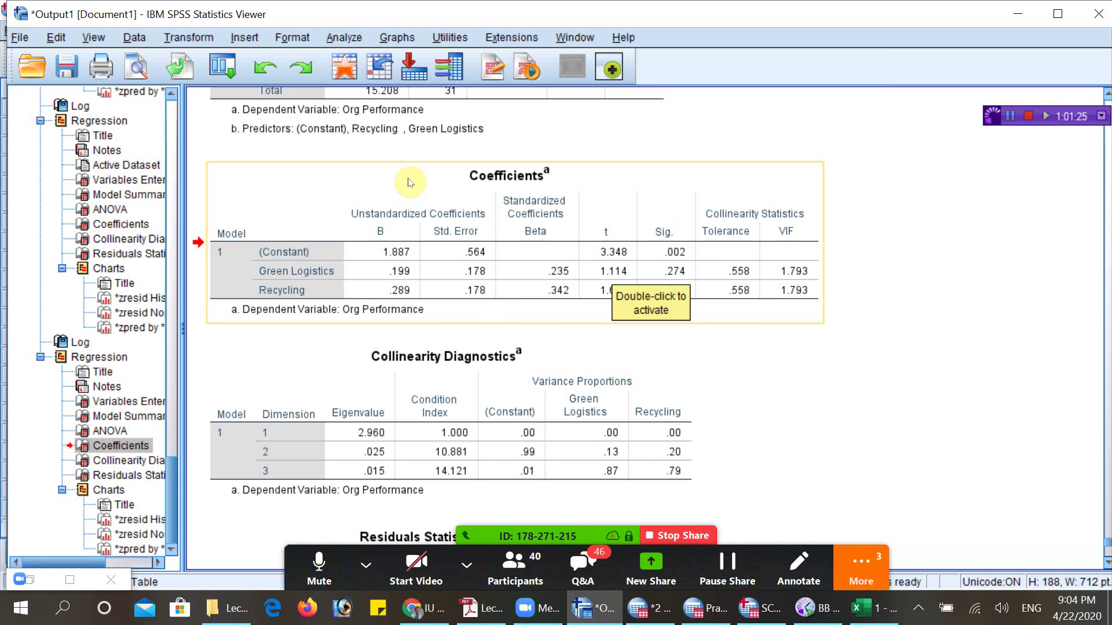
- Open the meeting's Q&A window and read the participants' questions about removing variables, ZPRED and ZRESID, and the ANOVA and R Square results
click(582, 570)
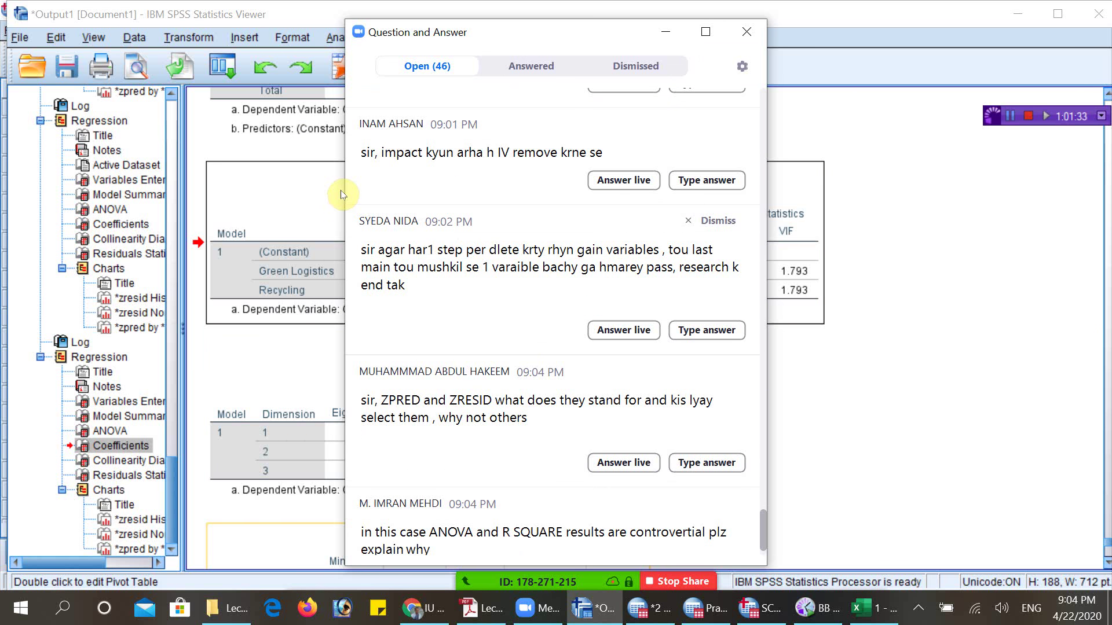
click(511, 289)
click(515, 289)
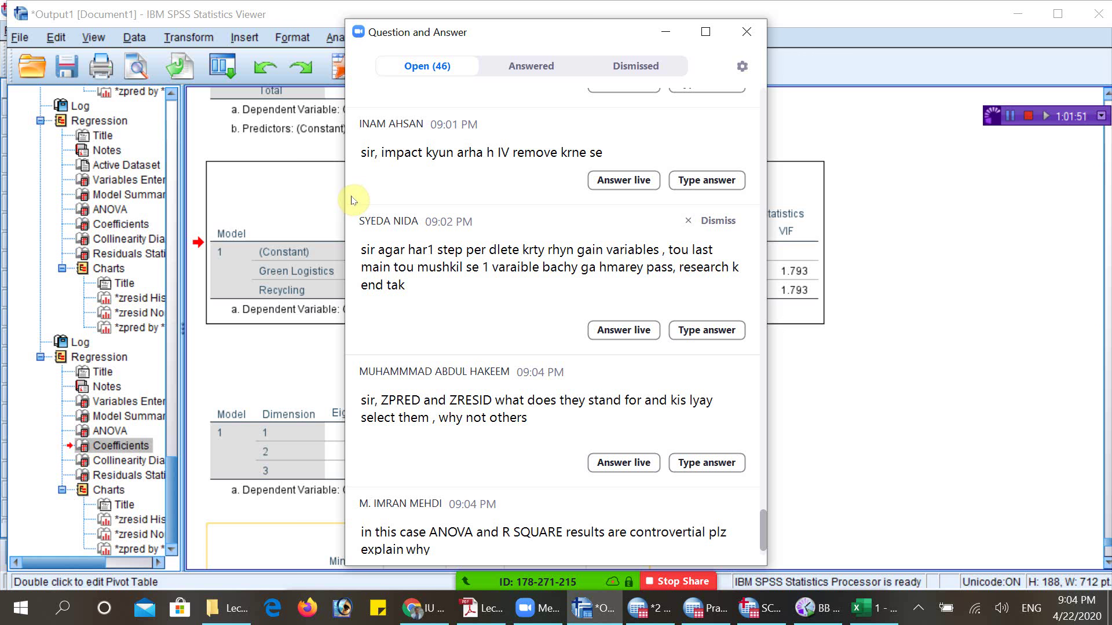
click(525, 297)
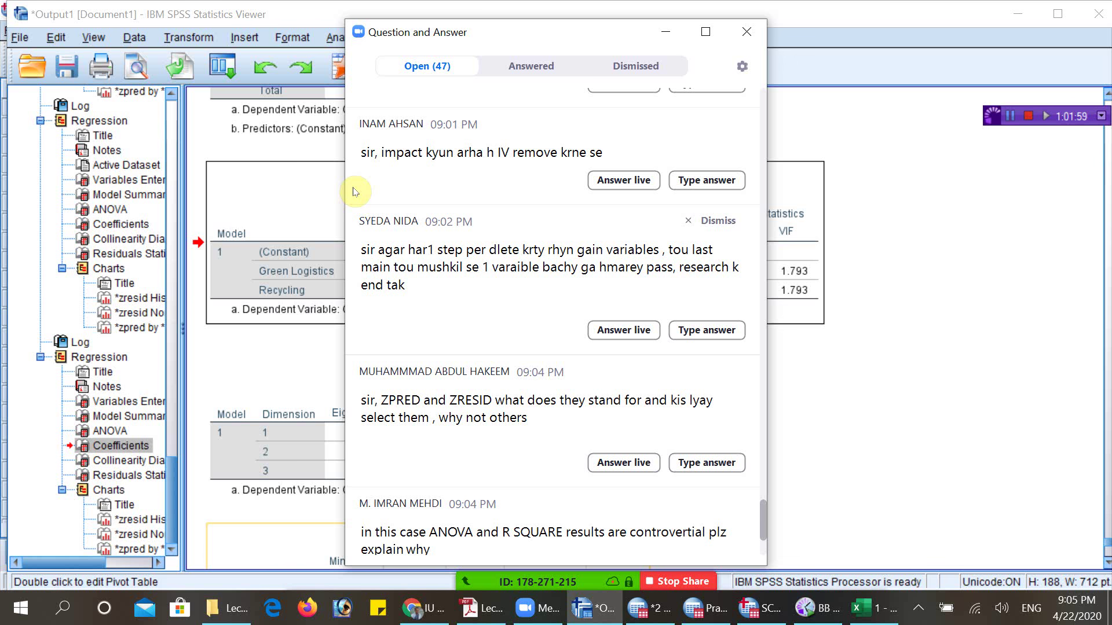
scroll(355, 192, down, 3)
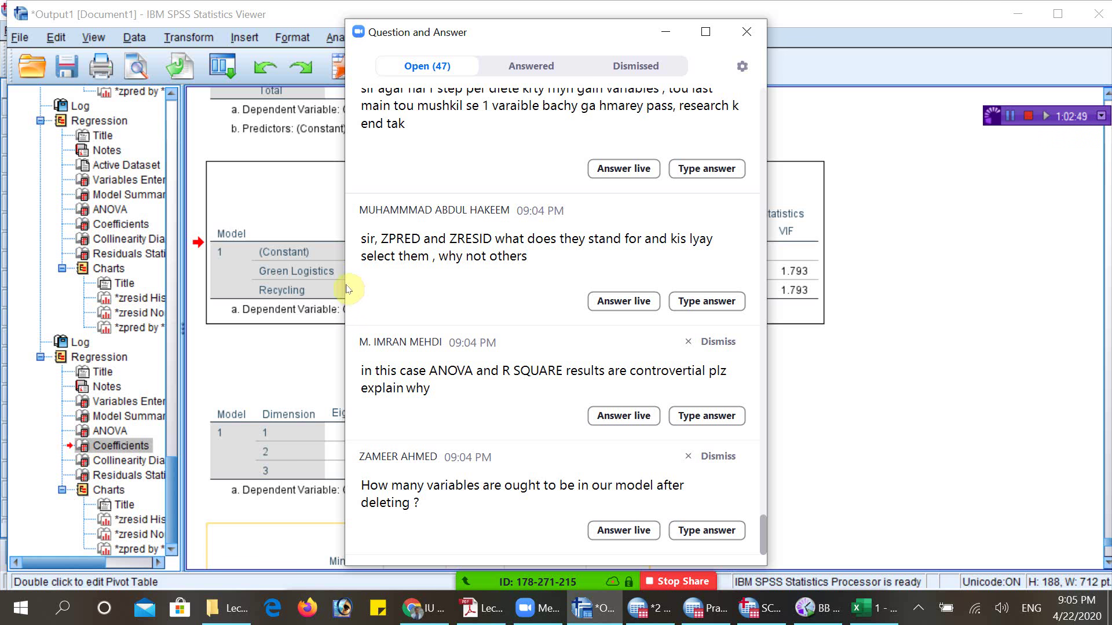
click(282, 20)
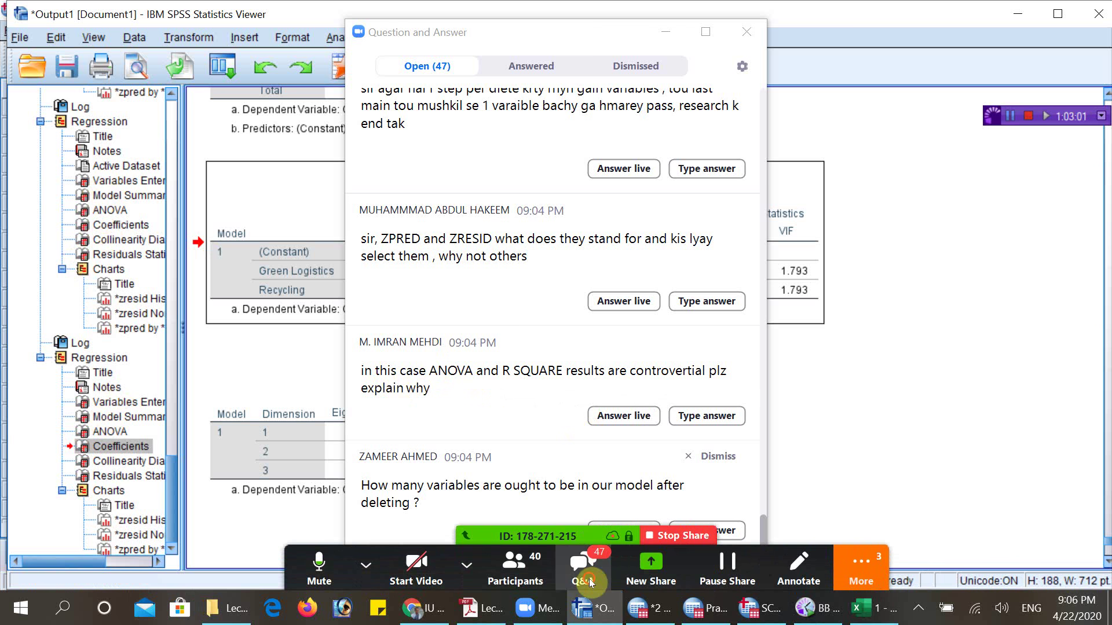
click(409, 401)
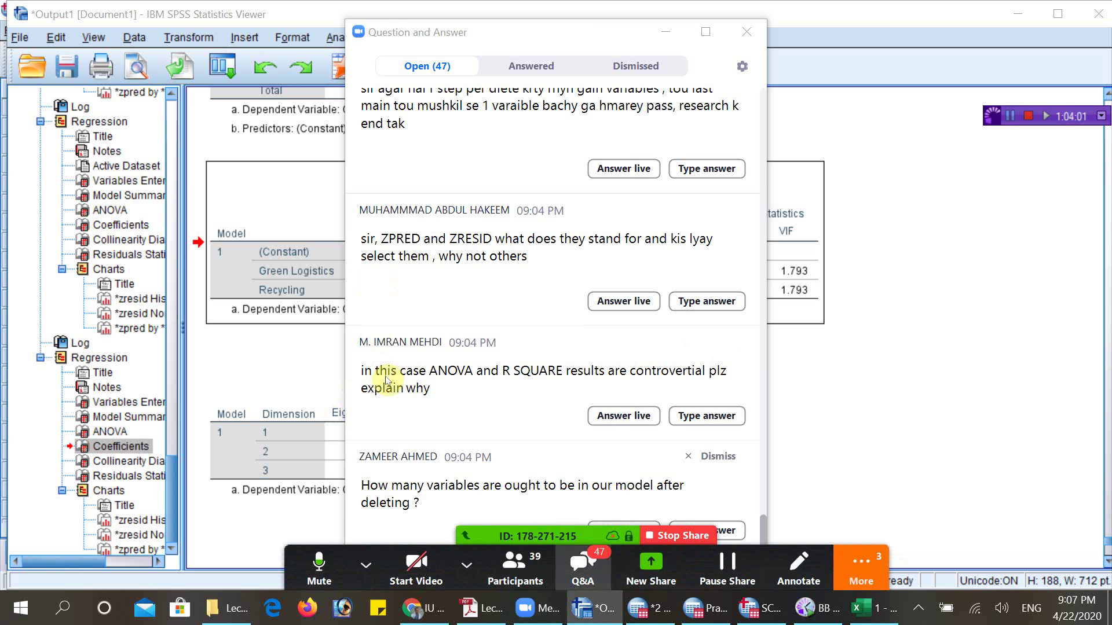
click(347, 272)
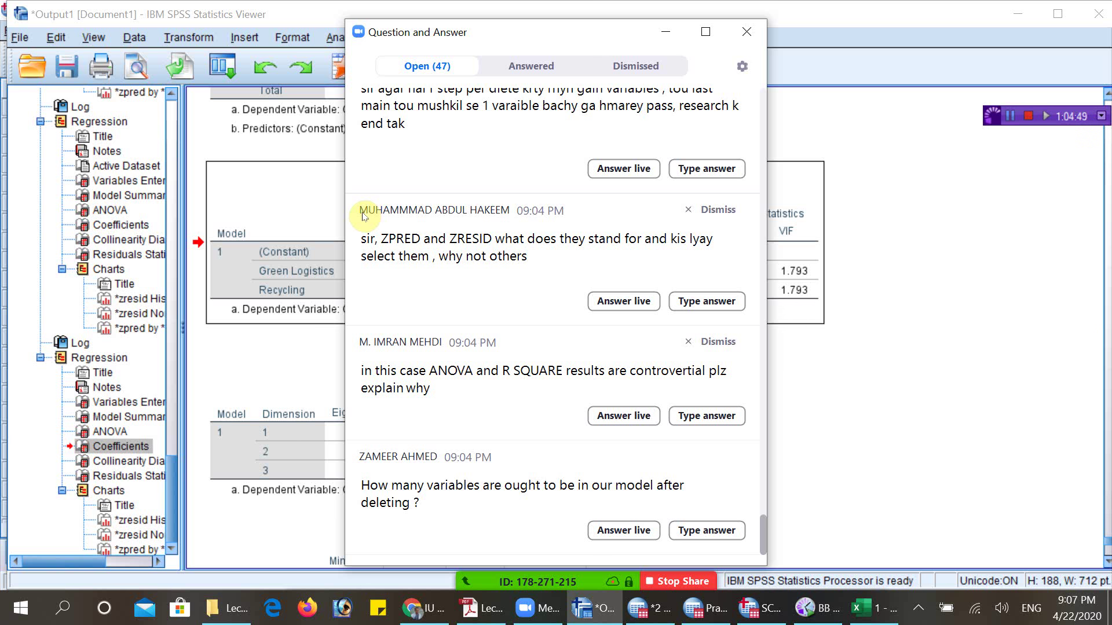
- Switch to Lecture-1010.pdf in Adobe Acrobat, minimize the Q&A window and compare the coefficient slides for the full model and after removing compensation
click(480, 608)
click(663, 33)
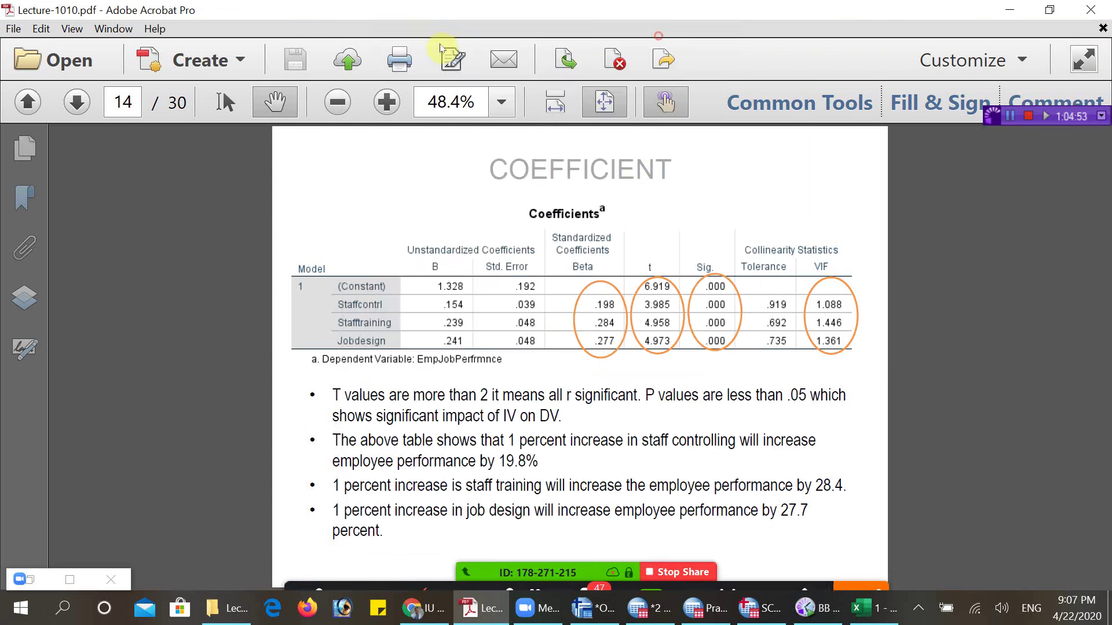
scroll(401, 162, down, 1)
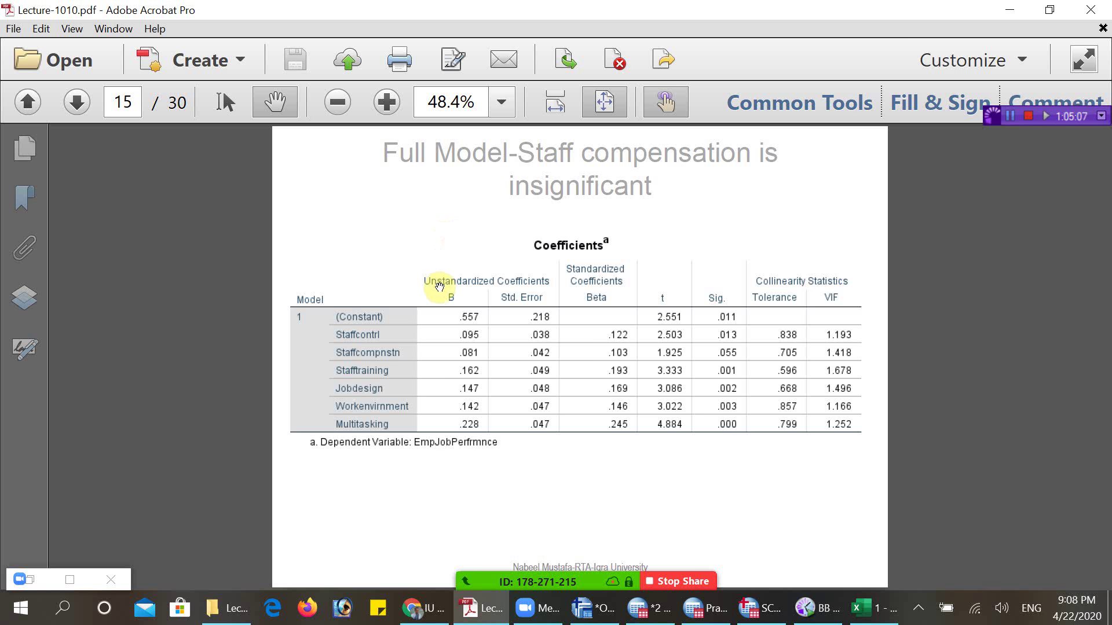
scroll(445, 228, down, 1)
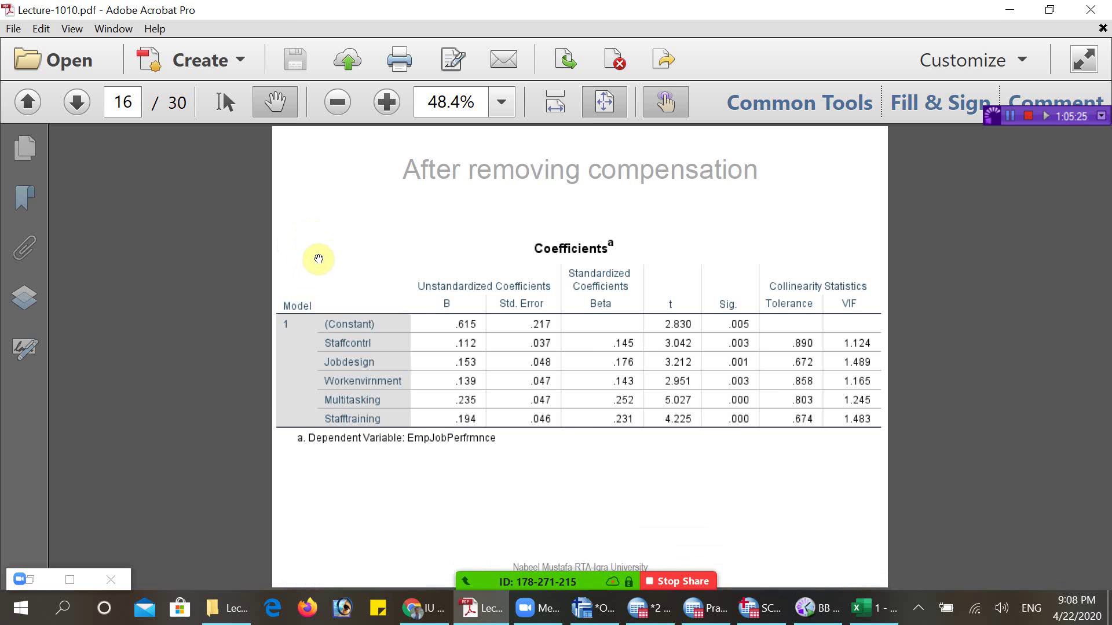
- Review the Adjusted R square, ANOVA and six-predictor coefficient slides, continuing to the Stepwise Regression ANOVA slide on page 23
scroll(377, 241, down, 1)
scroll(584, 351, down, 1)
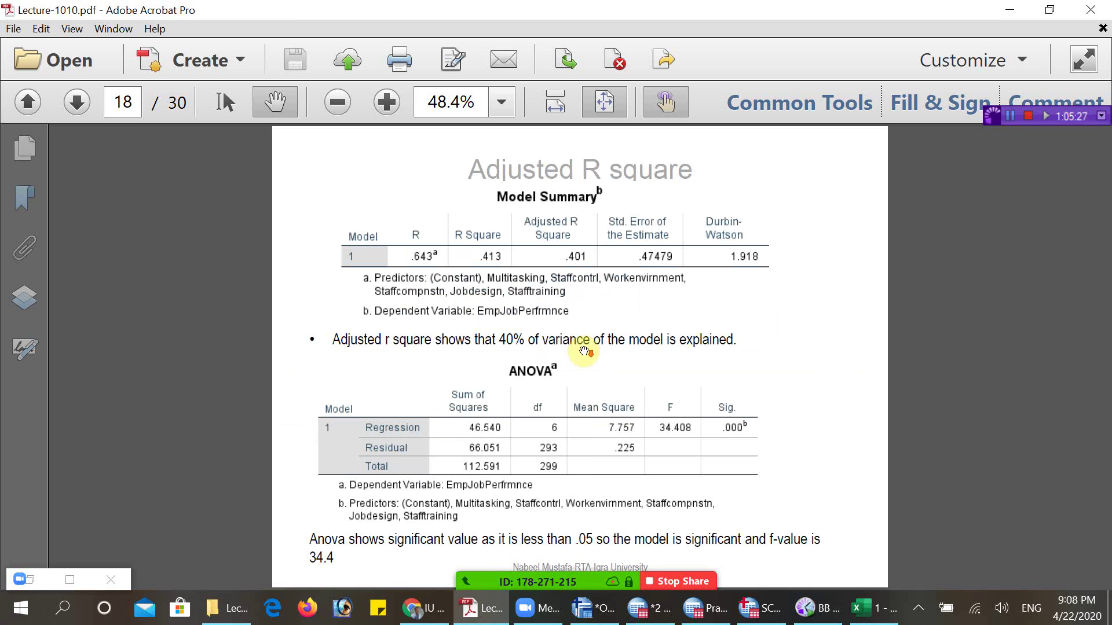
scroll(394, 224, down, 1)
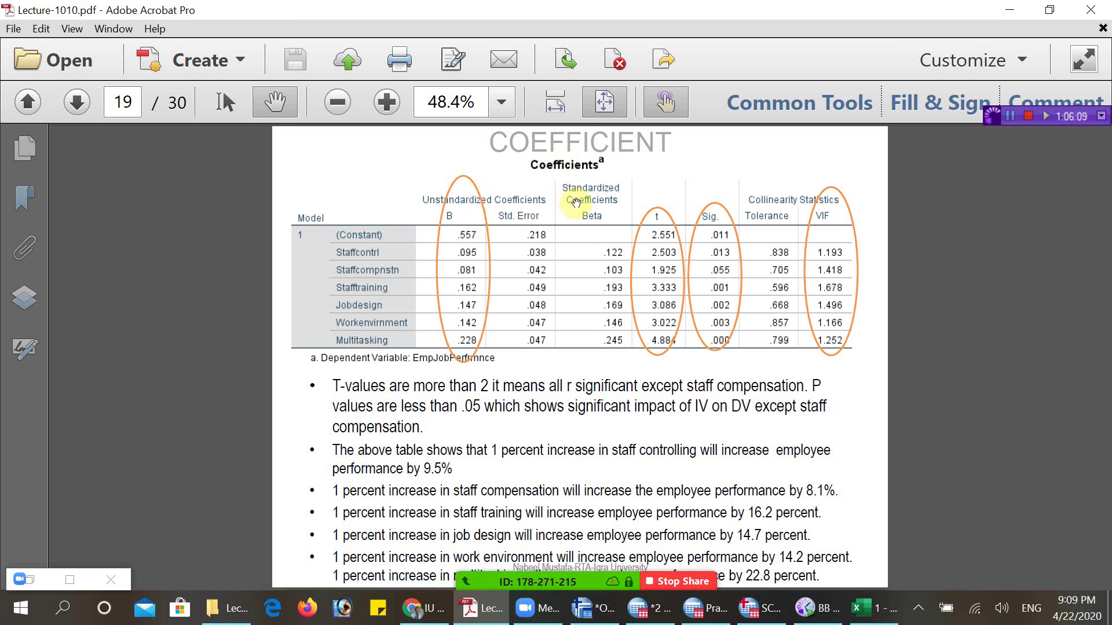
scroll(431, 248, down, 1)
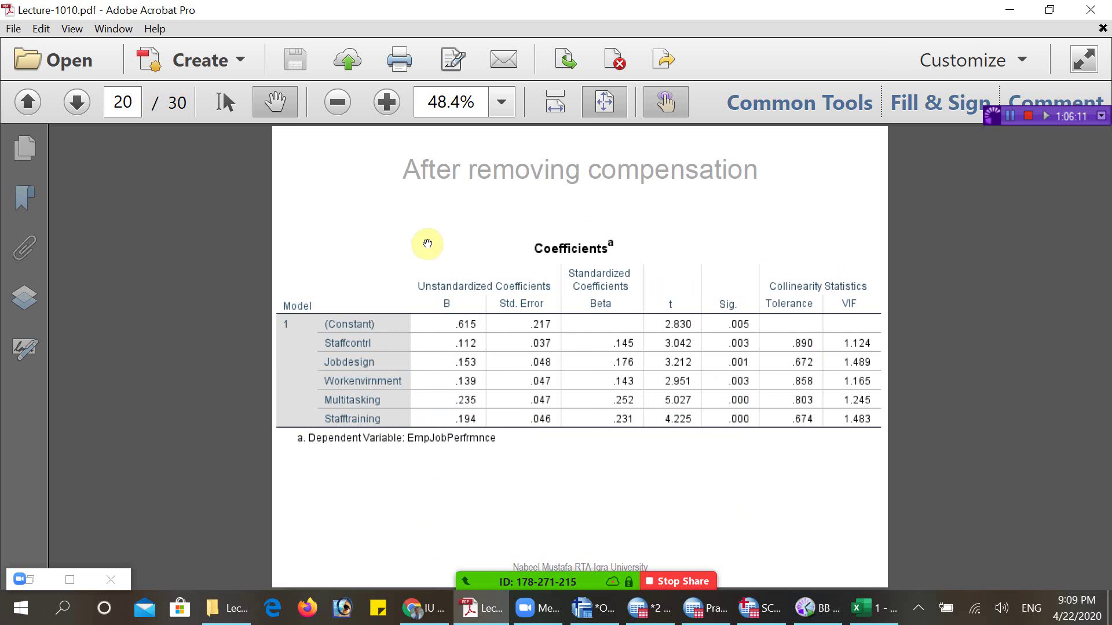
scroll(428, 244, down, 2)
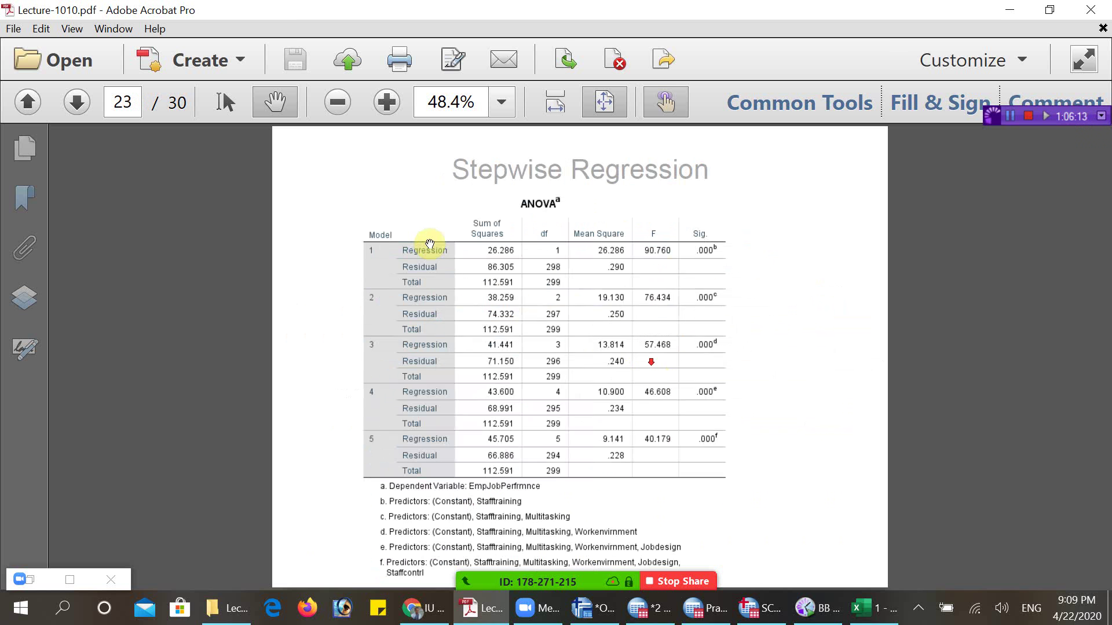